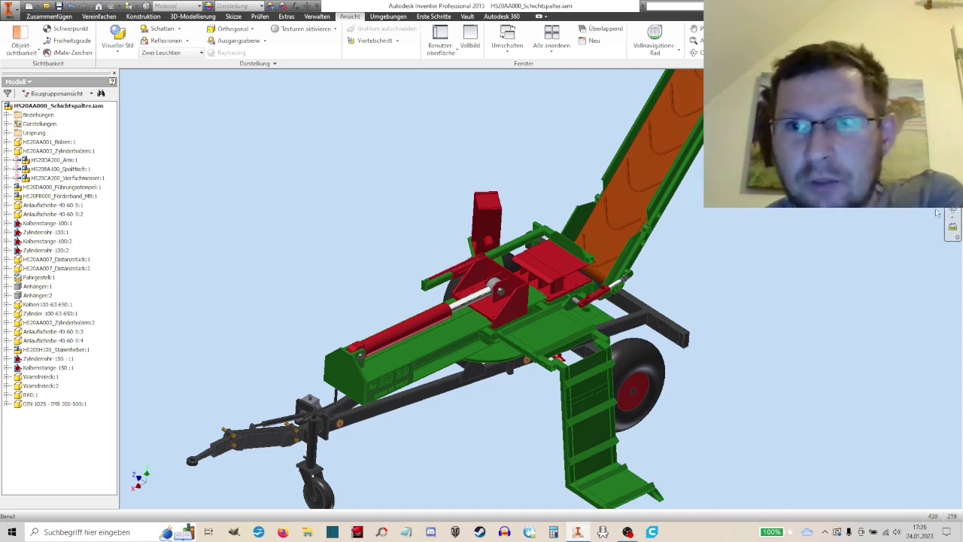
# Step: Free-orbit the log-splitter assembly side-on and along the conveyor, then bring up the Extras tab
pyautogui.press('F4')
pyautogui.moveTo(842, 225)
pyautogui.mouseDown()
pyautogui.moveTo(588, 248)
pyautogui.moveTo(587, 209)
pyautogui.moveTo(526, 206)
pyautogui.moveTo(486, 261)
pyautogui.mouseUp()
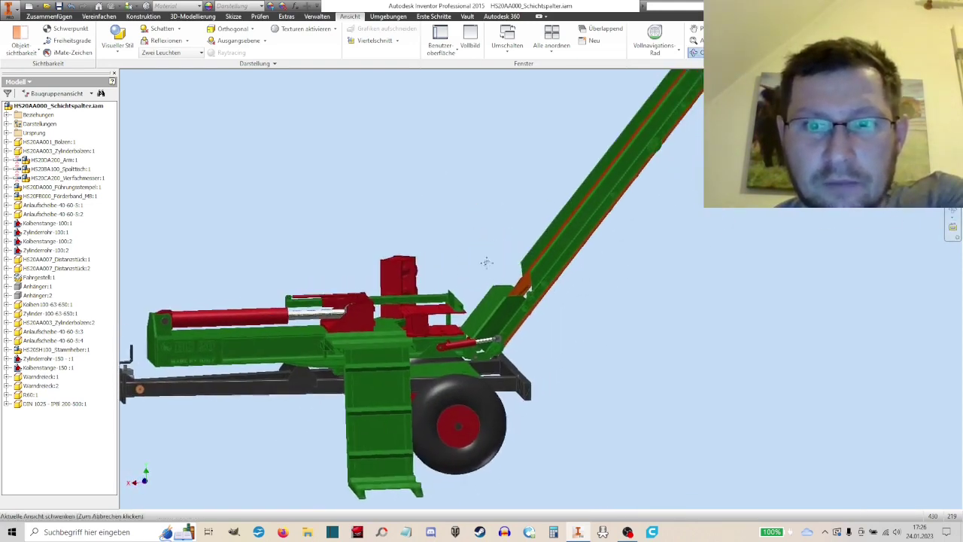
pyautogui.scroll(-3, 486, 262)
pyautogui.press('F4')
pyautogui.moveTo(570, 273)
pyautogui.mouseDown()
pyautogui.moveTo(554, 227)
pyautogui.moveTo(464, 174)
pyautogui.moveTo(567, 269)
pyautogui.moveTo(613, 281)
pyautogui.moveTo(630, 301)
pyautogui.moveTo(595, 247)
pyautogui.moveTo(580, 309)
pyautogui.moveTo(600, 358)
pyautogui.moveTo(591, 348)
pyautogui.moveTo(637, 324)
pyautogui.moveTo(607, 391)
pyautogui.moveTo(606, 380)
pyautogui.mouseUp()
pyautogui.rightClick(433, 257)
pyautogui.click(456, 261)
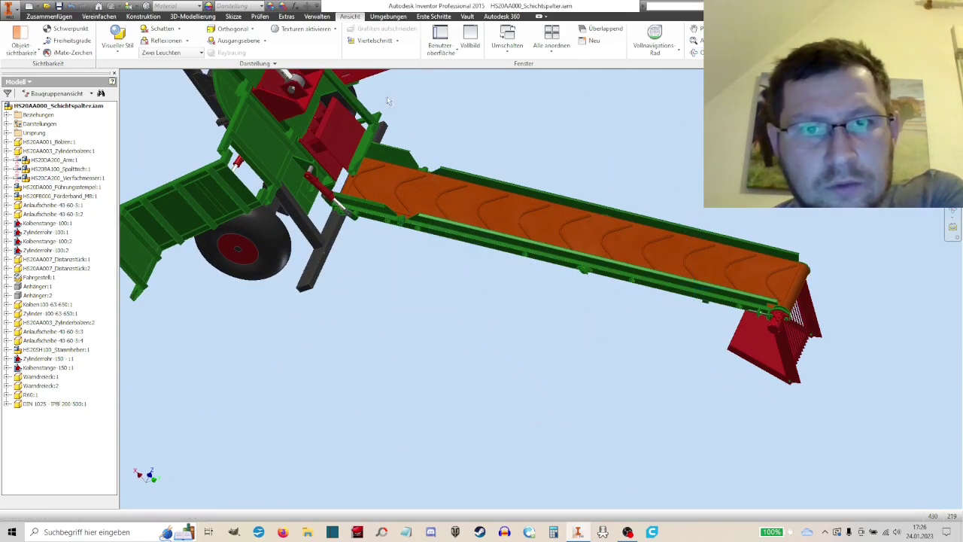
pyautogui.click(292, 17)
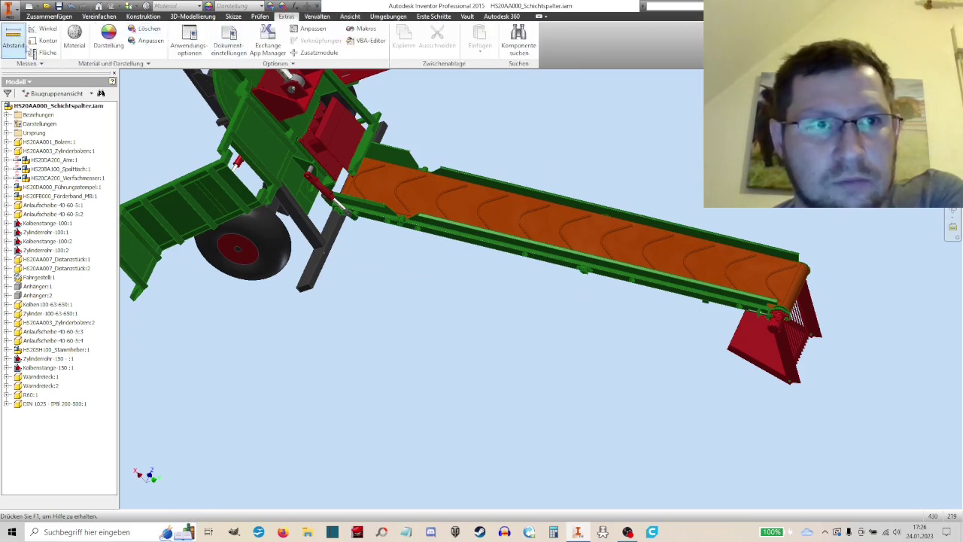
# Step: Measure the conveyor belt length with Abstand, reading 3182.7 mm
pyautogui.click(12, 39)
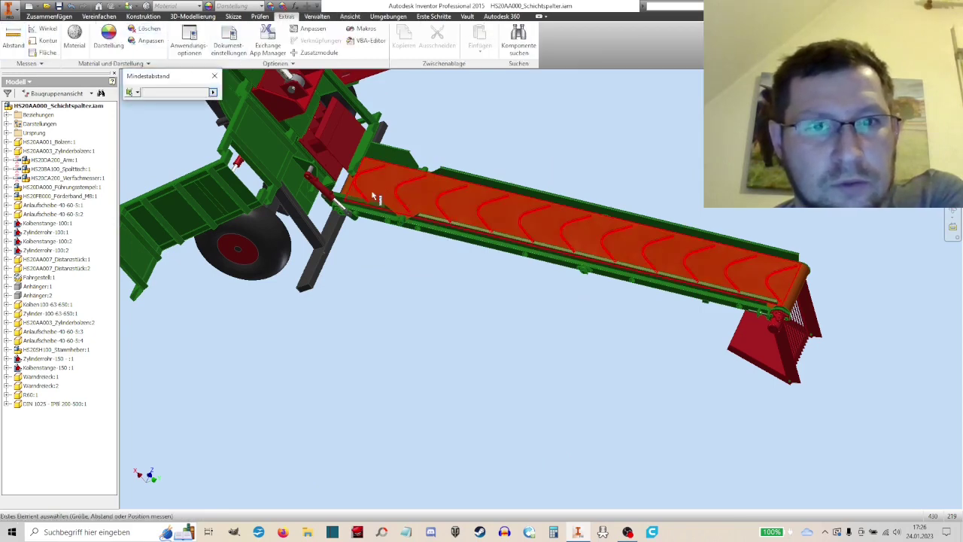
pyautogui.click(798, 300)
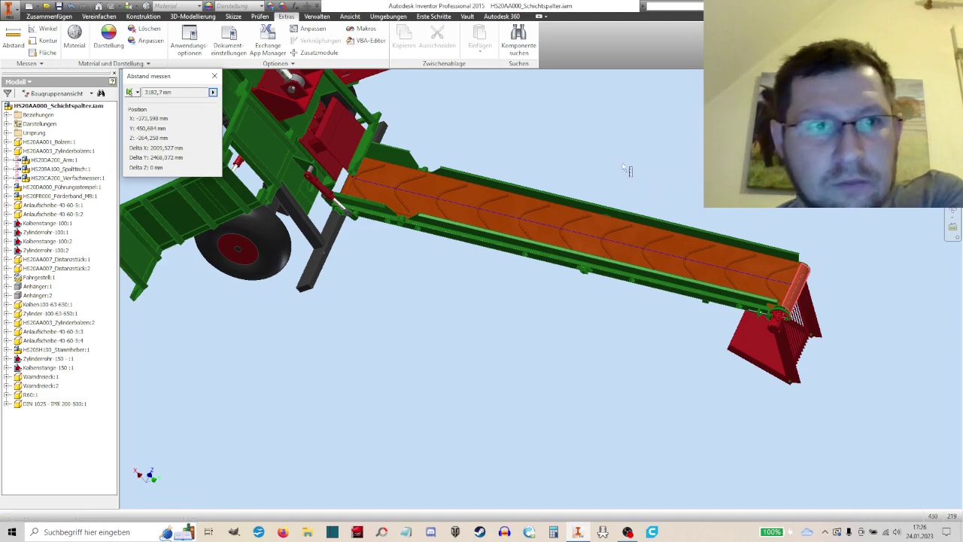
pyautogui.rightClick(577, 126)
pyautogui.click(560, 164)
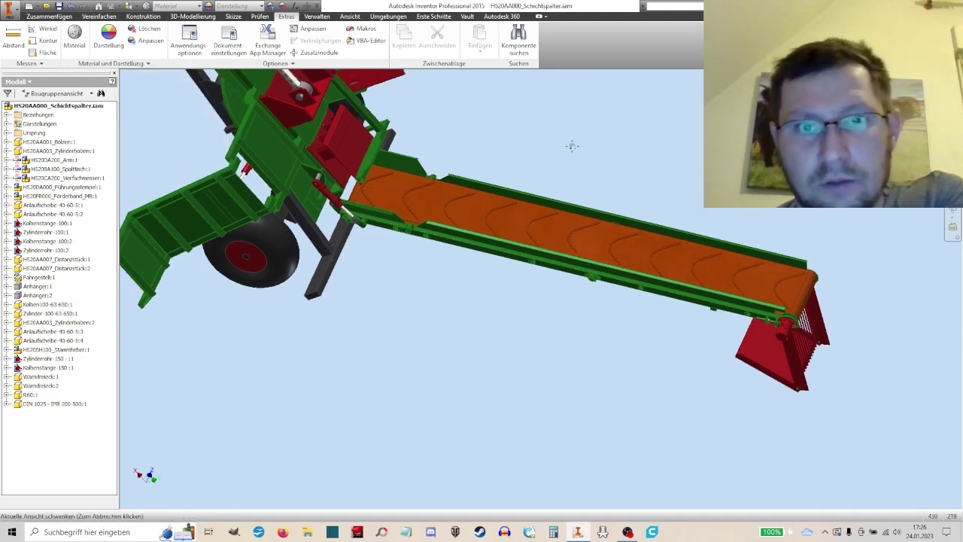
# Step: Free-orbit the assembly to view the conveyor and its lift cylinder
pyautogui.scroll(-2, 615, 175)
pyautogui.click(952, 215)
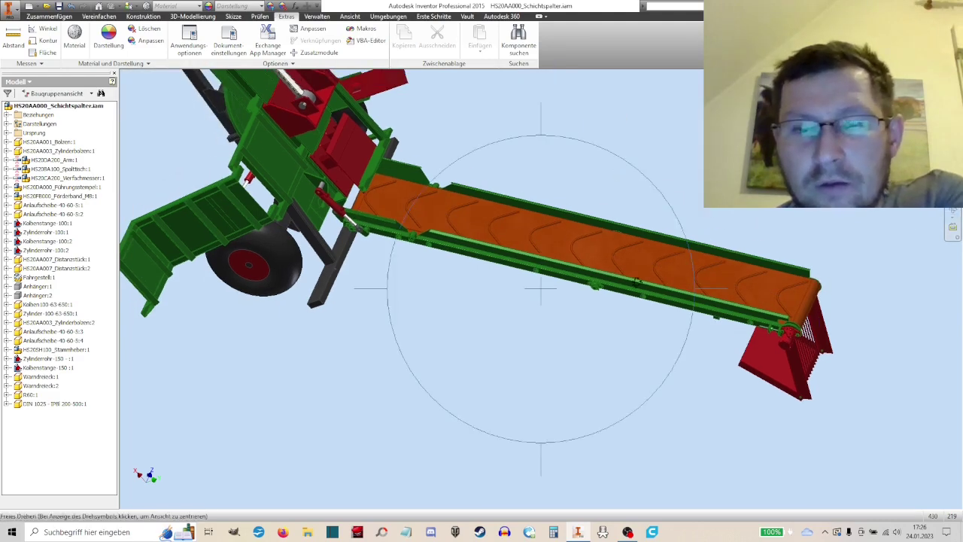
pyautogui.moveTo(637, 283)
pyautogui.mouseDown()
pyautogui.moveTo(654, 241)
pyautogui.moveTo(644, 249)
pyautogui.mouseUp()
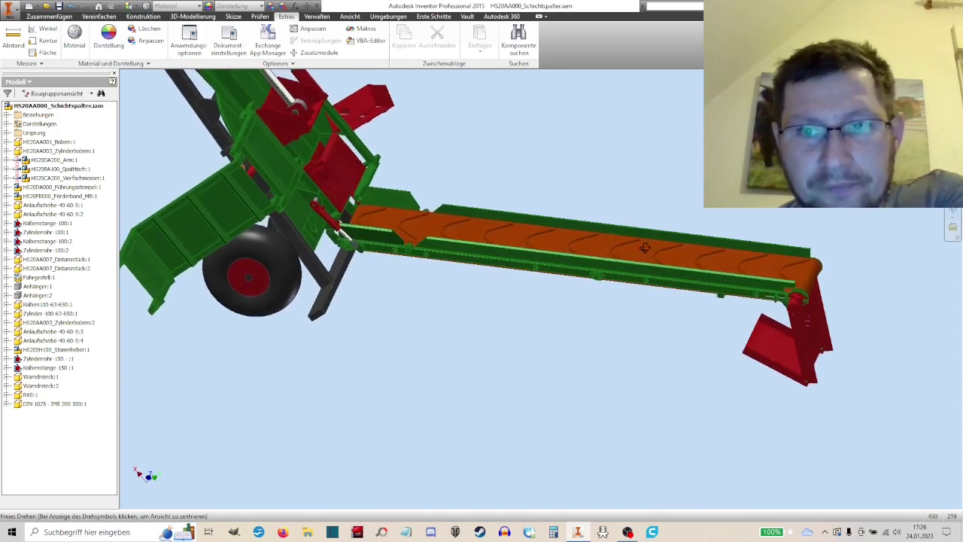
pyautogui.scroll(1, 527, 285)
pyautogui.scroll(-1, 466, 308)
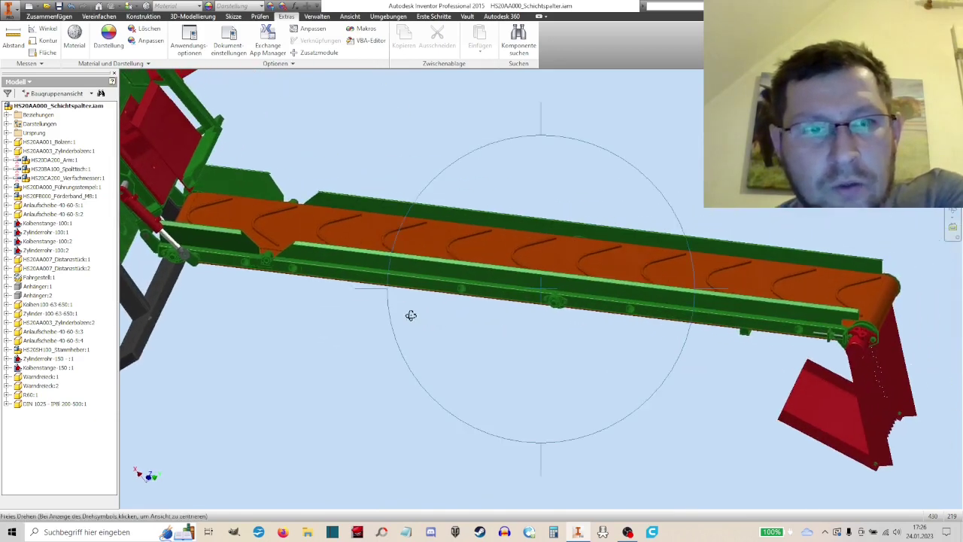
pyautogui.scroll(3, 223, 261)
pyautogui.moveTo(224, 260); pyautogui.dragTo(457, 315)
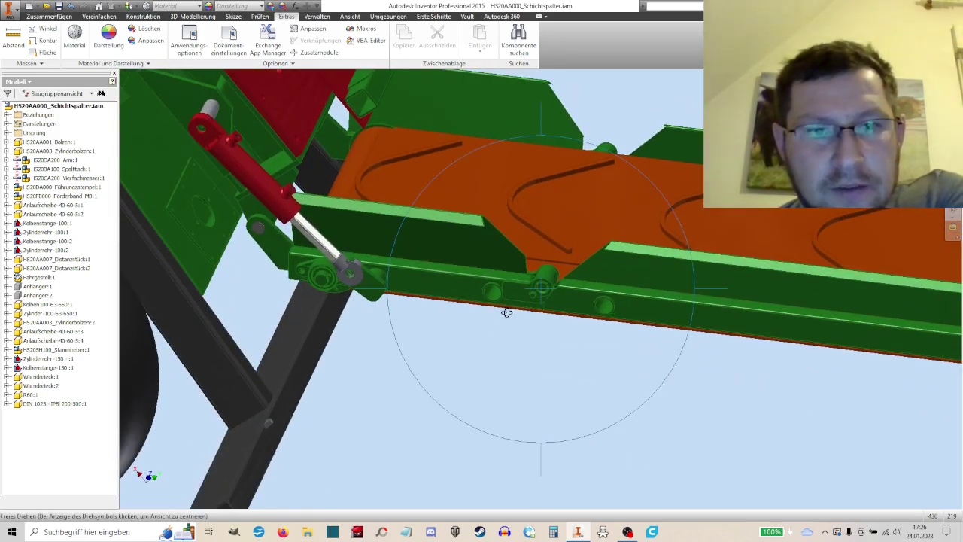
# Step: Open the conveyor subassembly HS20FB000_Förderband_M8.iam in its own document
pyautogui.rightClick(472, 322)
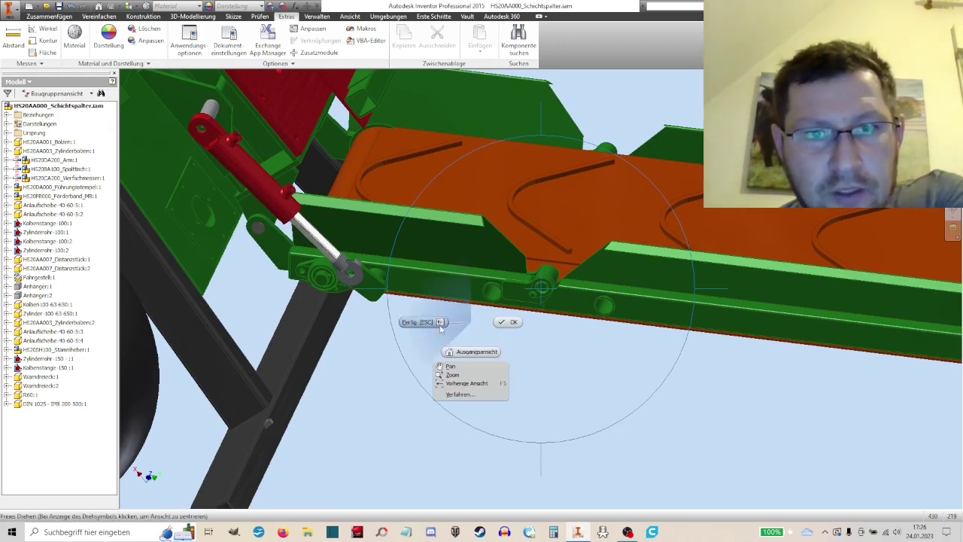
pyautogui.click(421, 328)
pyautogui.rightClick(467, 294)
pyautogui.click(471, 259)
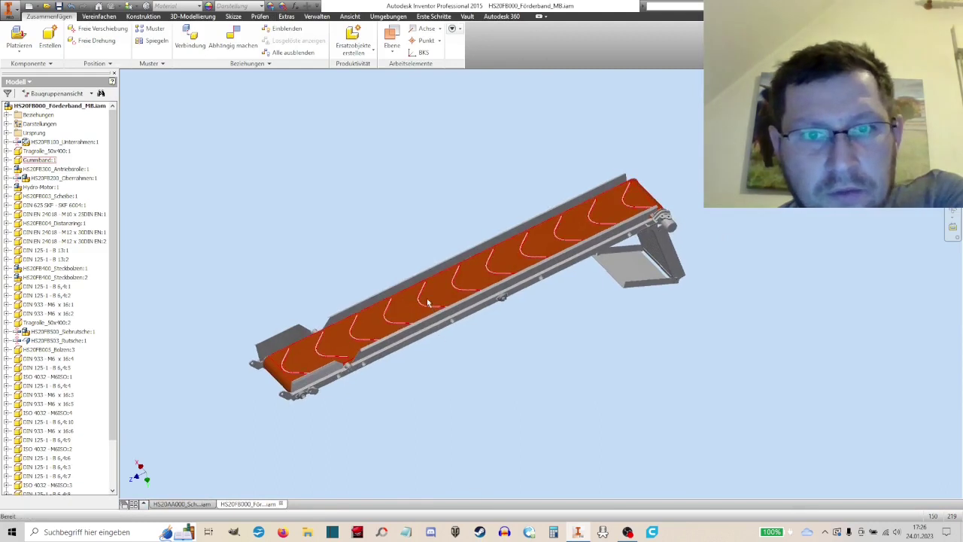
# Step: Hide the Gummiband rubber belt and set the visual style to Shaded with Edges
pyautogui.rightClick(449, 300)
pyautogui.click(457, 312)
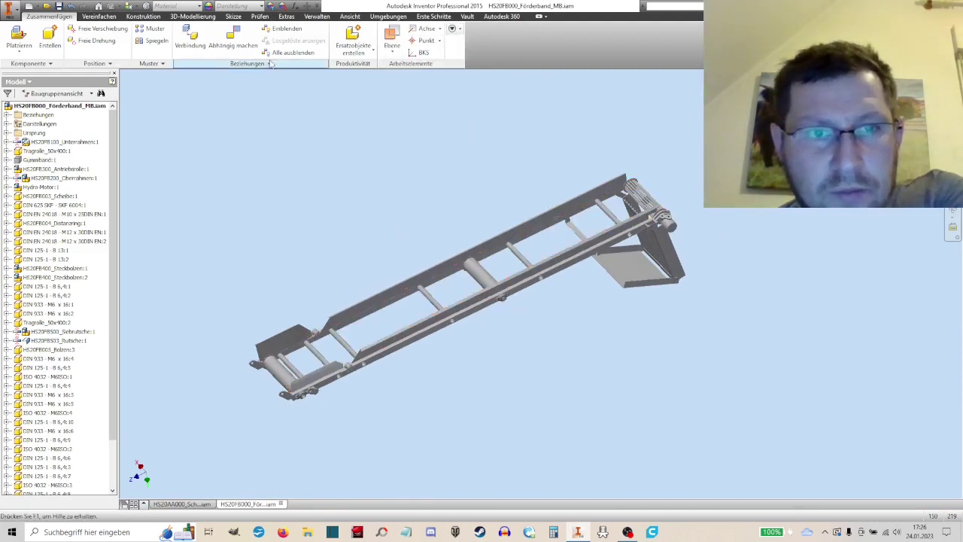
pyautogui.click(343, 17)
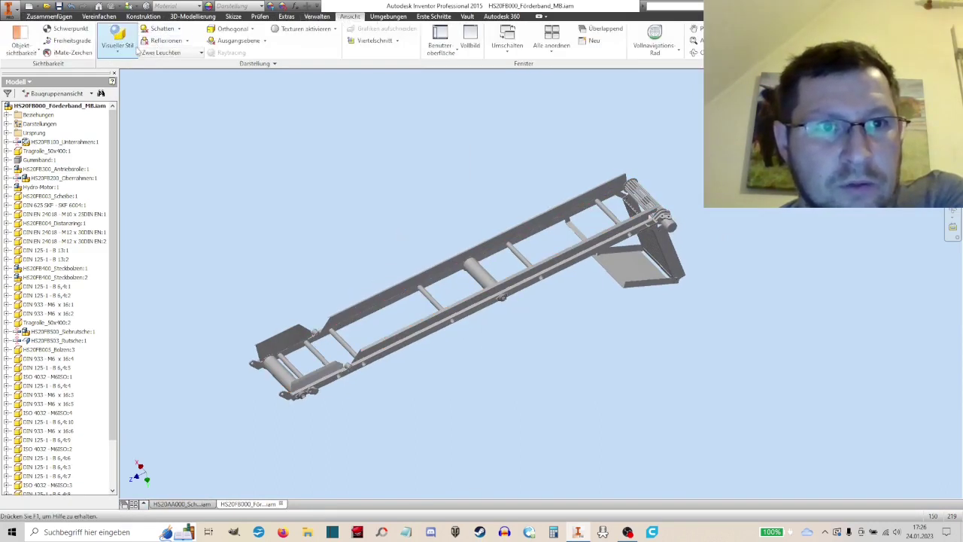
pyautogui.click(130, 46)
pyautogui.click(155, 128)
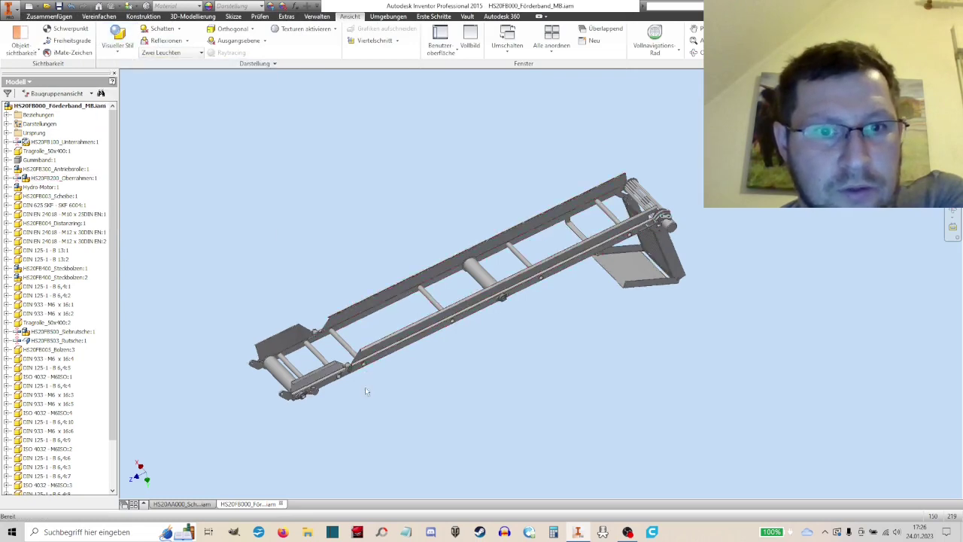
# Step: Zoom and rotate in on the conveyor frame's lower end bracket
pyautogui.scroll(-3, 353, 386)
pyautogui.scroll(-3, 336, 382)
pyautogui.scroll(-2, 353, 346)
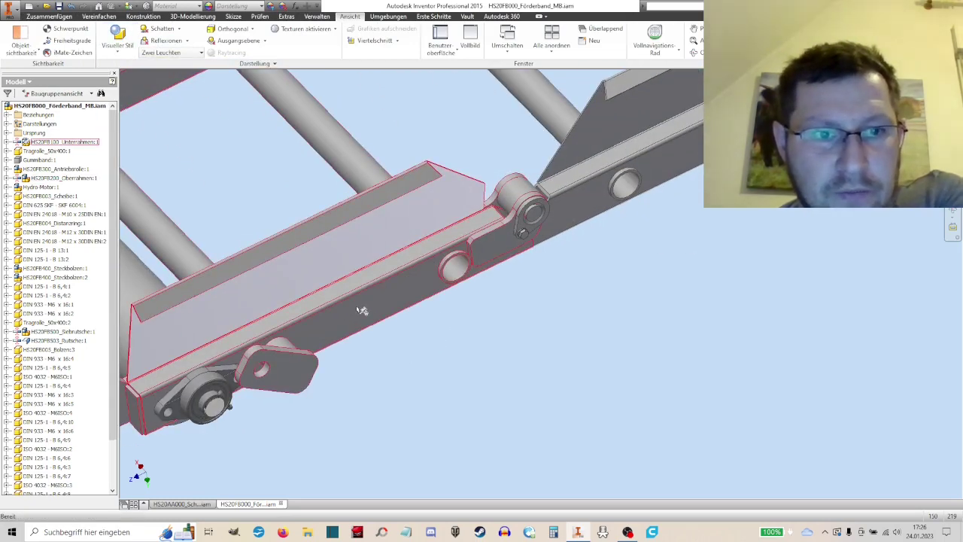
pyautogui.keyDown('shift'); pyautogui.moveTo(386, 361); pyautogui.dragTo(359, 247, button='middle'); pyautogui.keyUp('shift')
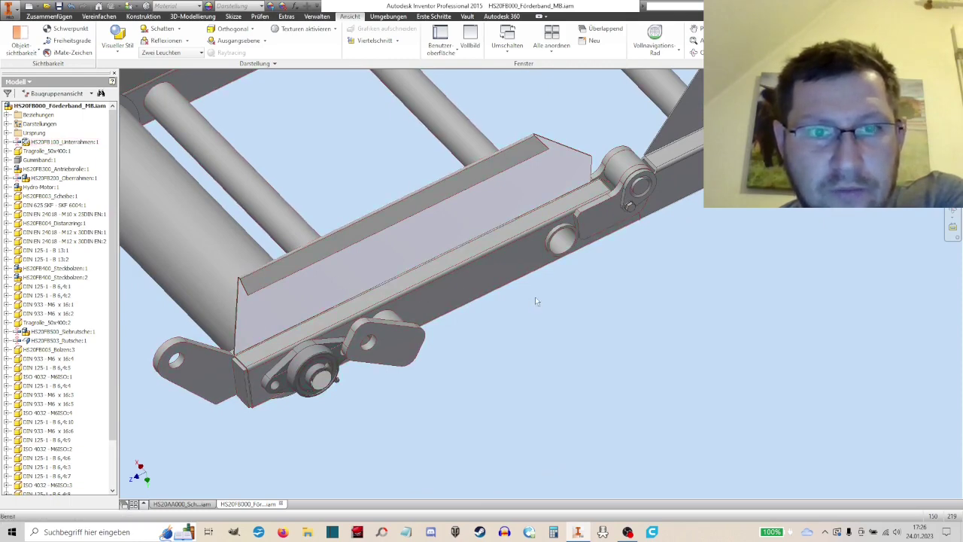
pyautogui.scroll(4, 511, 323)
pyautogui.scroll(-2, 376, 407)
pyautogui.scroll(2, 369, 408)
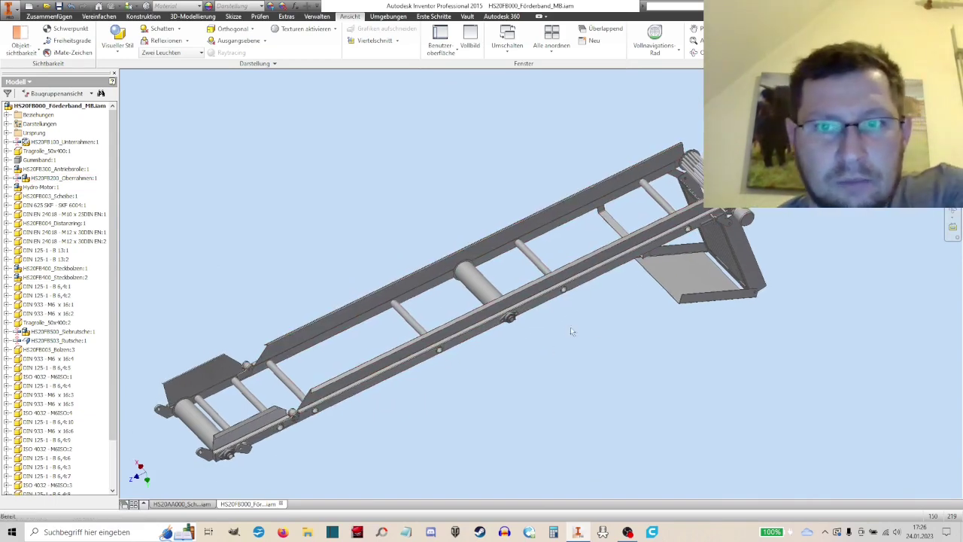
pyautogui.scroll(2, 602, 285)
pyautogui.scroll(3, 639, 226)
pyautogui.scroll(2, 652, 202)
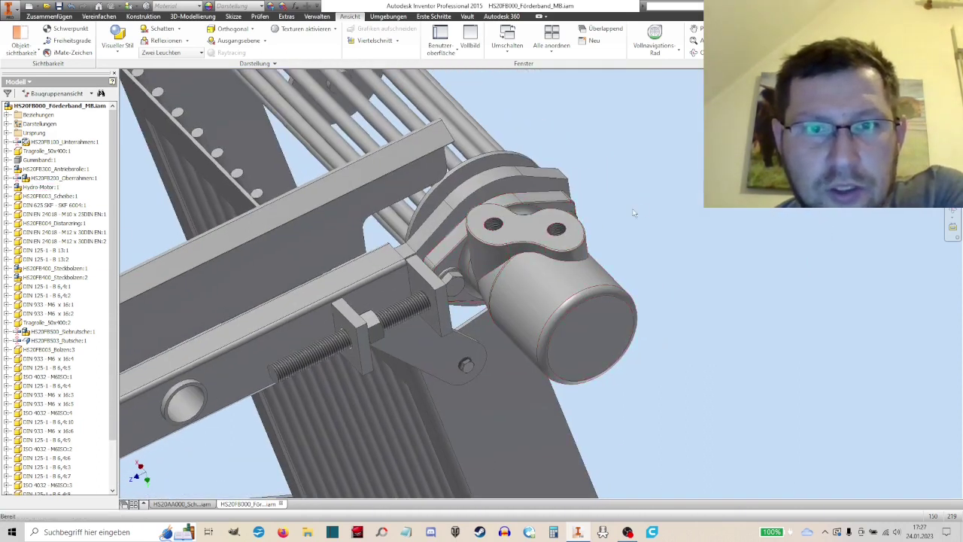
pyautogui.click(949, 214)
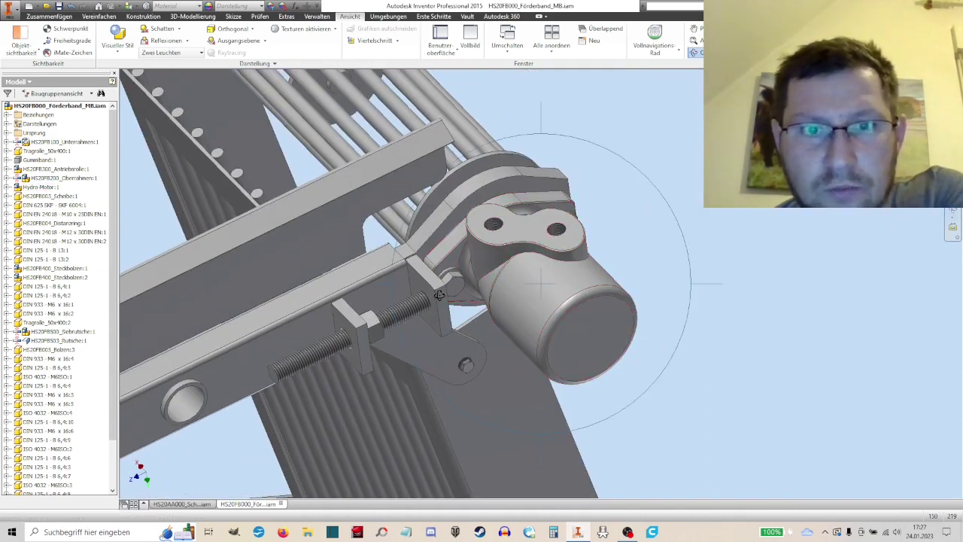
pyautogui.moveTo(440, 294)
pyautogui.mouseDown()
pyautogui.moveTo(508, 290)
pyautogui.moveTo(568, 249)
pyautogui.mouseUp()
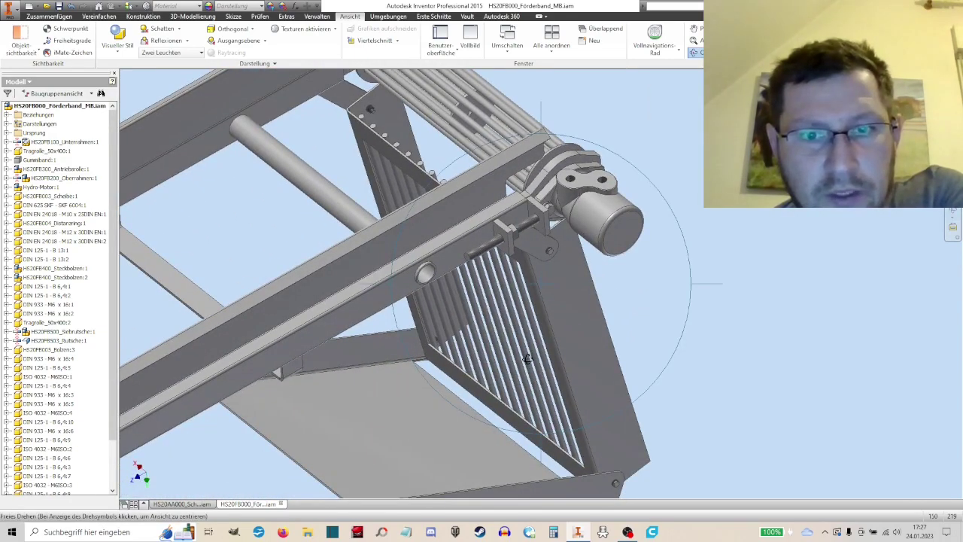
pyautogui.moveTo(493, 381); pyautogui.dragTo(602, 309)
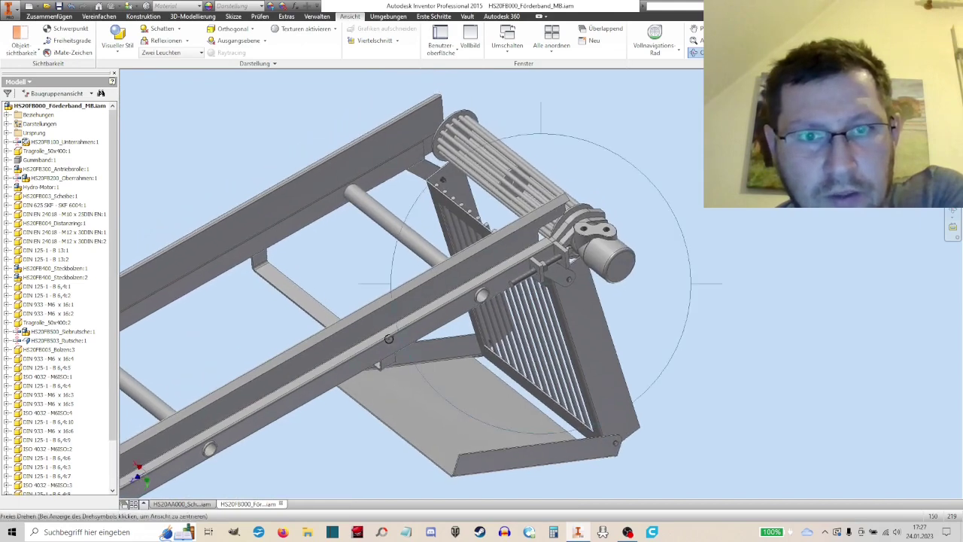
pyautogui.moveTo(602, 309)
pyautogui.mouseDown(button='middle')
pyautogui.moveTo(614, 302)
pyautogui.moveTo(594, 295)
pyautogui.mouseUp(button='middle')
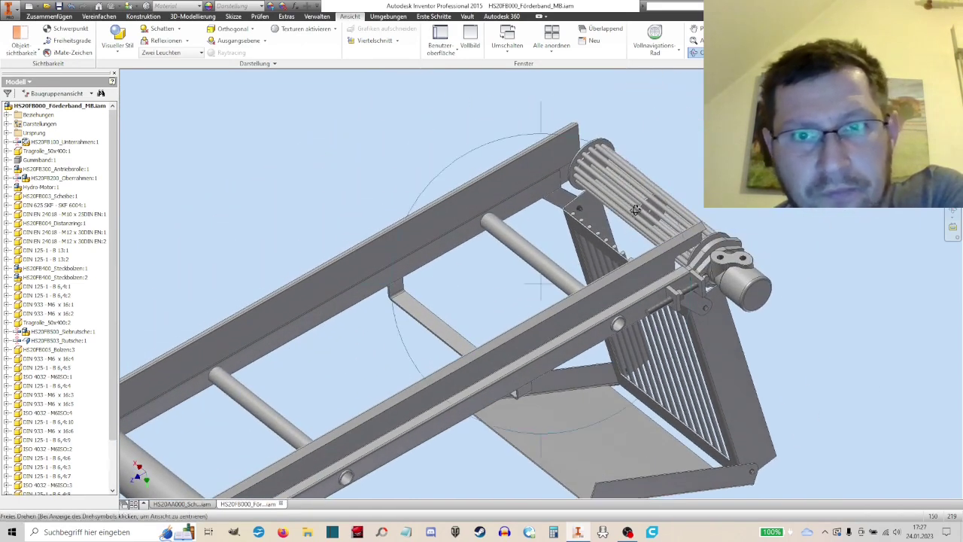
pyautogui.click(636, 210)
pyautogui.moveTo(516, 348); pyautogui.dragTo(537, 343)
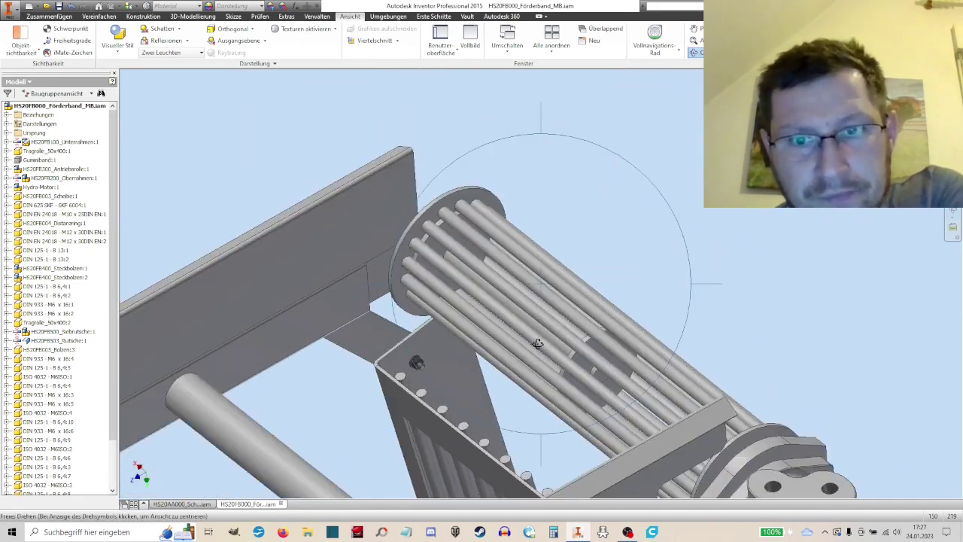
pyautogui.moveTo(566, 402)
pyautogui.mouseDown()
pyautogui.moveTo(653, 355)
pyautogui.moveTo(740, 364)
pyautogui.mouseUp()
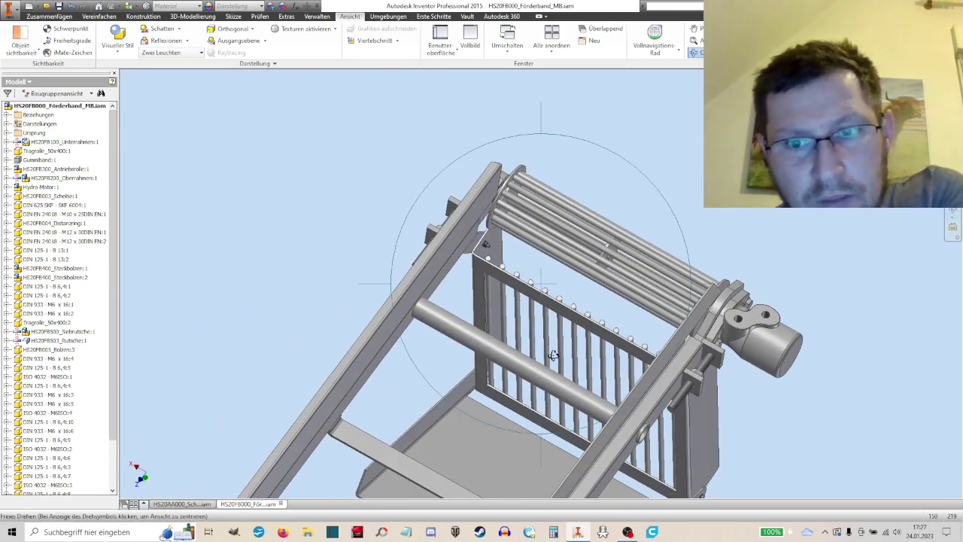
pyautogui.moveTo(553, 355)
pyautogui.mouseDown()
pyautogui.moveTo(622, 397)
pyautogui.moveTo(579, 346)
pyautogui.mouseUp()
pyautogui.moveTo(439, 299); pyautogui.dragTo(426, 253)
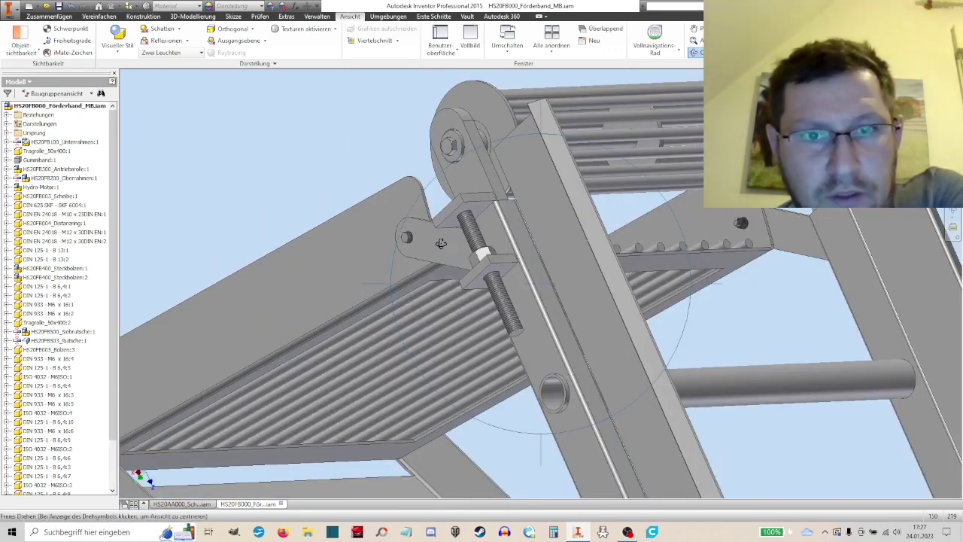
pyautogui.moveTo(436, 248)
pyautogui.mouseDown()
pyautogui.moveTo(324, 235)
pyautogui.moveTo(484, 253)
pyautogui.moveTo(542, 398)
pyautogui.moveTo(482, 313)
pyautogui.moveTo(584, 320)
pyautogui.moveTo(338, 215)
pyautogui.moveTo(571, 394)
pyautogui.mouseUp()
pyautogui.scroll(3, 322, 234)
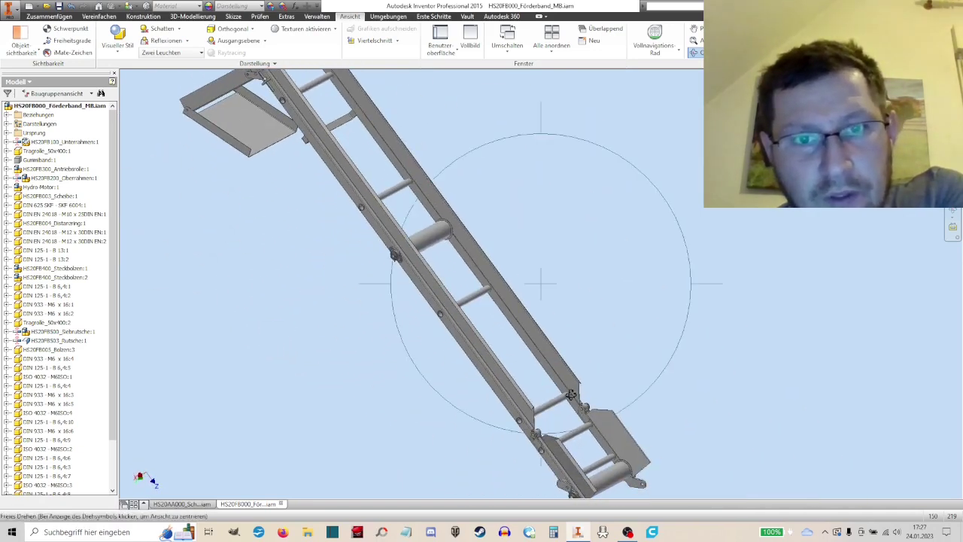
# Step: Orbit the conveyor arm end-on, then to an angled overall view
pyautogui.moveTo(493, 302); pyautogui.dragTo(510, 299)
pyautogui.scroll(-5, 536, 358)
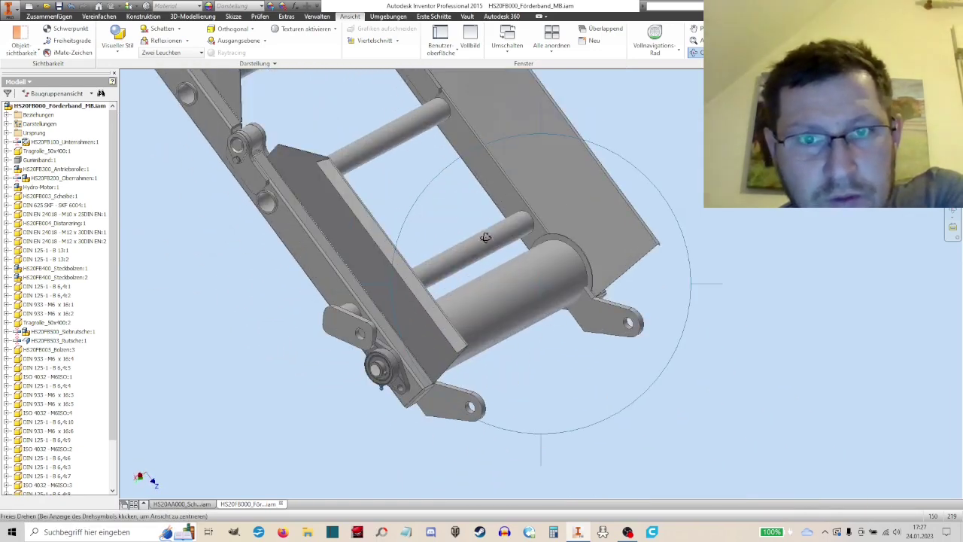
pyautogui.scroll(5, 485, 238)
pyautogui.moveTo(485, 238)
pyautogui.mouseDown()
pyautogui.moveTo(569, 366)
pyautogui.moveTo(499, 259)
pyautogui.moveTo(552, 327)
pyautogui.mouseUp()
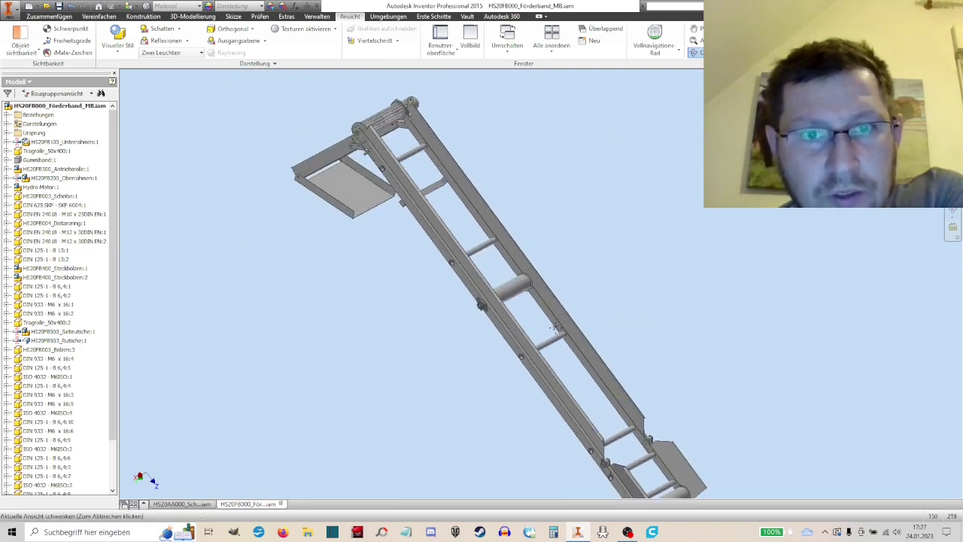
pyautogui.rightClick(574, 245)
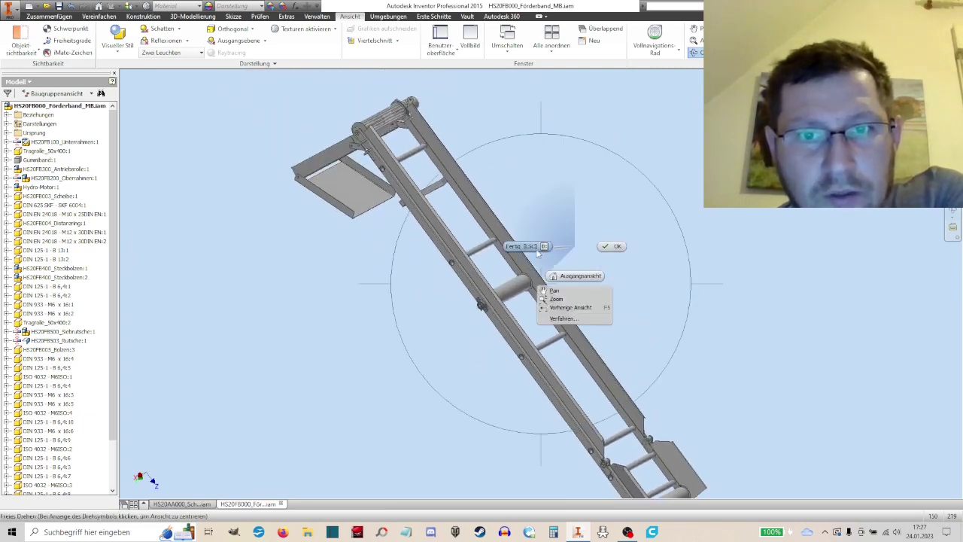
pyautogui.click(611, 247)
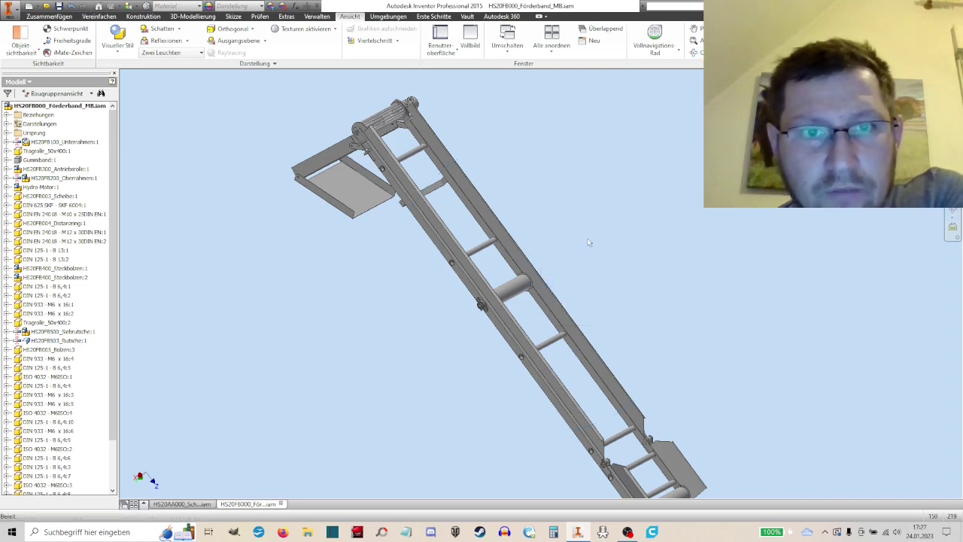
# Step: Pan, zoom and orbit to look up under the conveyor's chute end
pyautogui.moveTo(589, 243); pyautogui.dragTo(549, 246, button='middle')
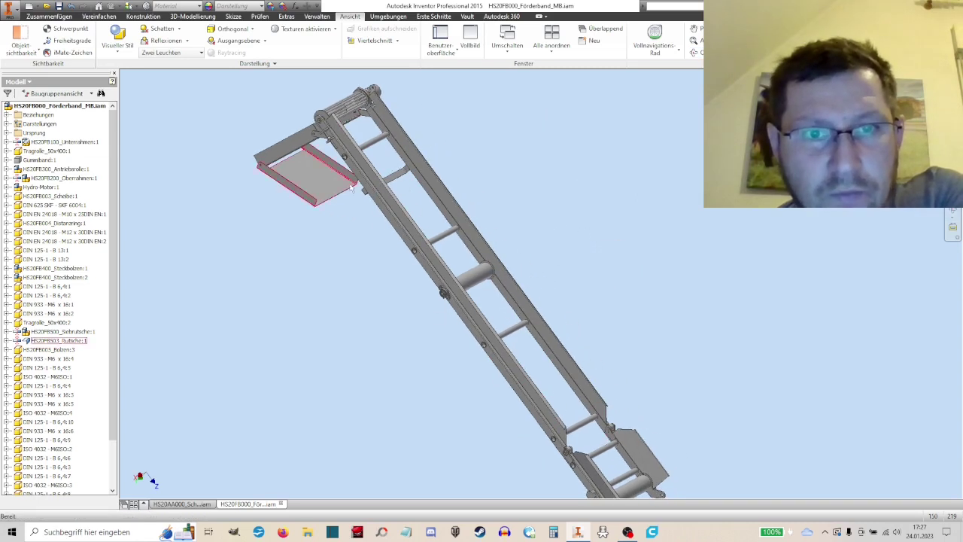
pyautogui.scroll(5, 346, 137)
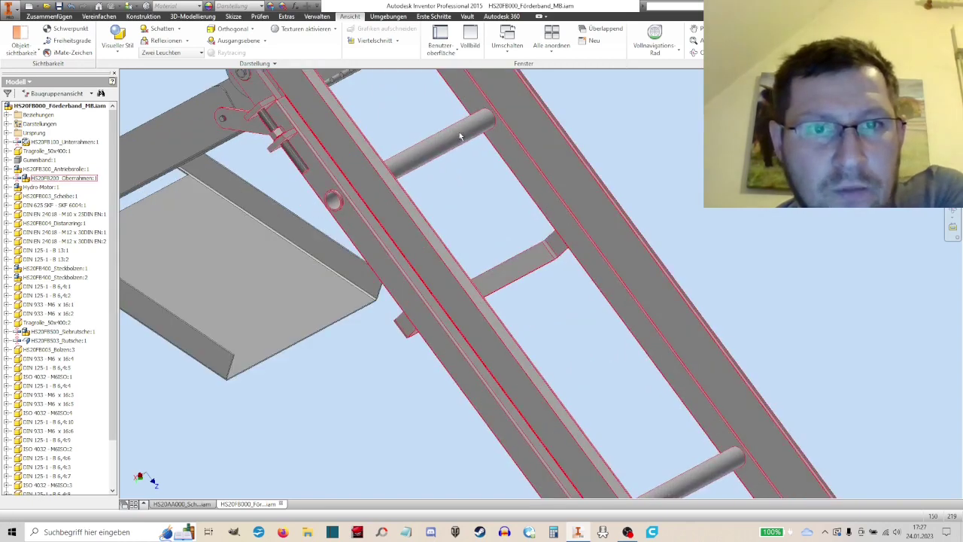
pyautogui.scroll(-3, 431, 164)
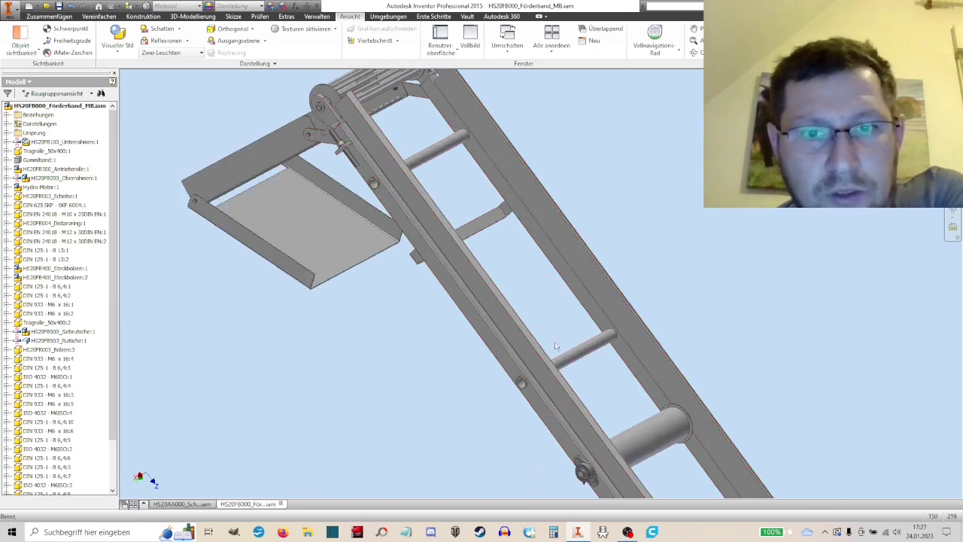
pyautogui.moveTo(554, 341); pyautogui.dragTo(508, 314, button='middle')
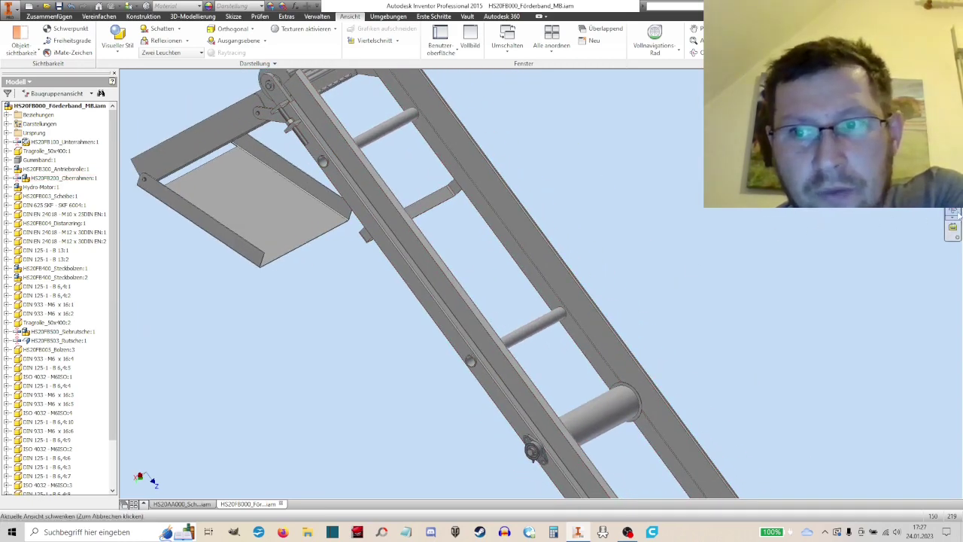
pyautogui.keyDown('shift'); pyautogui.moveTo(567, 237); pyautogui.dragTo(388, 269, button='middle'); pyautogui.keyUp('shift')
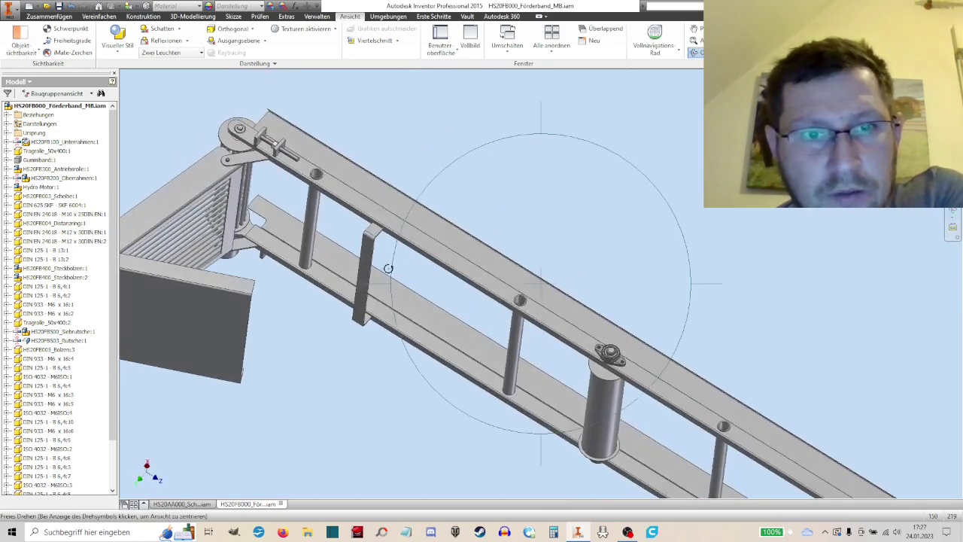
pyautogui.moveTo(360, 276); pyautogui.dragTo(485, 256)
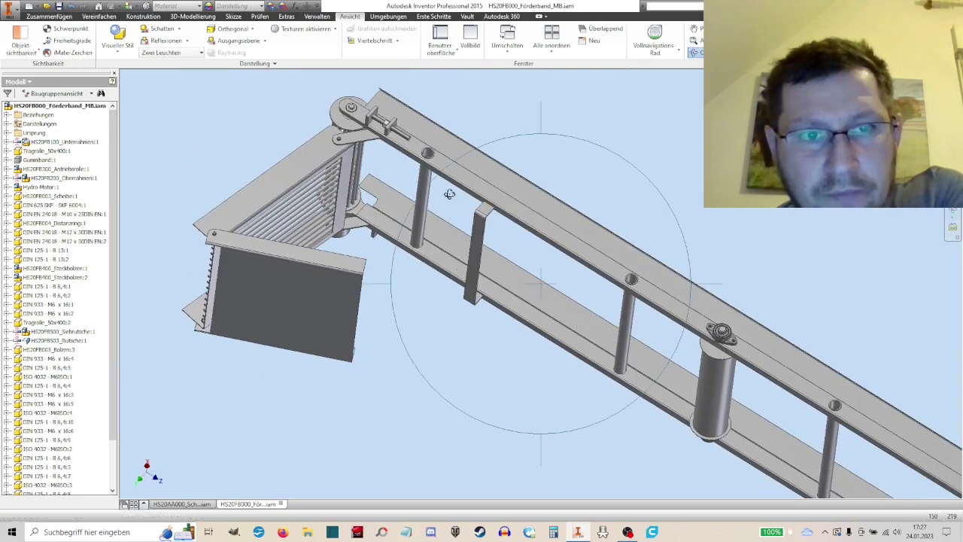
pyautogui.rightClick(460, 149)
# Step: Swing the Rutsche and Siebrutsche parts through several angles toward the frame
pyautogui.click(481, 156)
pyautogui.moveTo(330, 285); pyautogui.dragTo(338, 186)
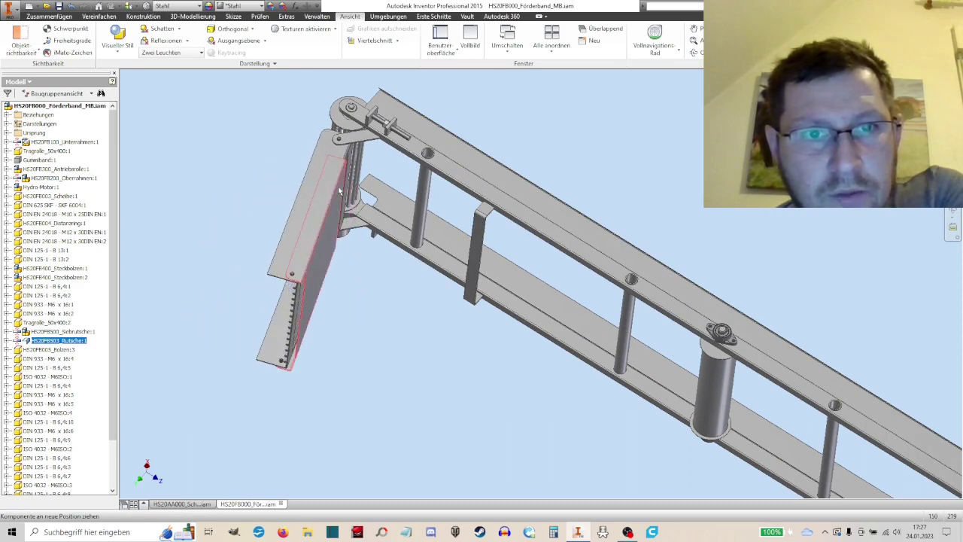
pyautogui.moveTo(284, 260); pyautogui.dragTo(473, 212)
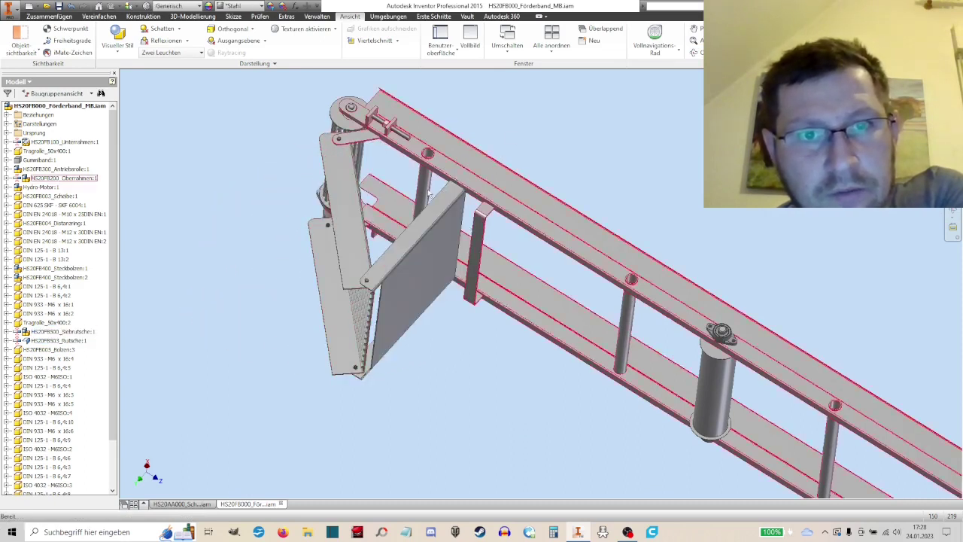
pyautogui.moveTo(350, 225); pyautogui.dragTo(363, 188)
pyautogui.moveTo(354, 295); pyautogui.dragTo(433, 263)
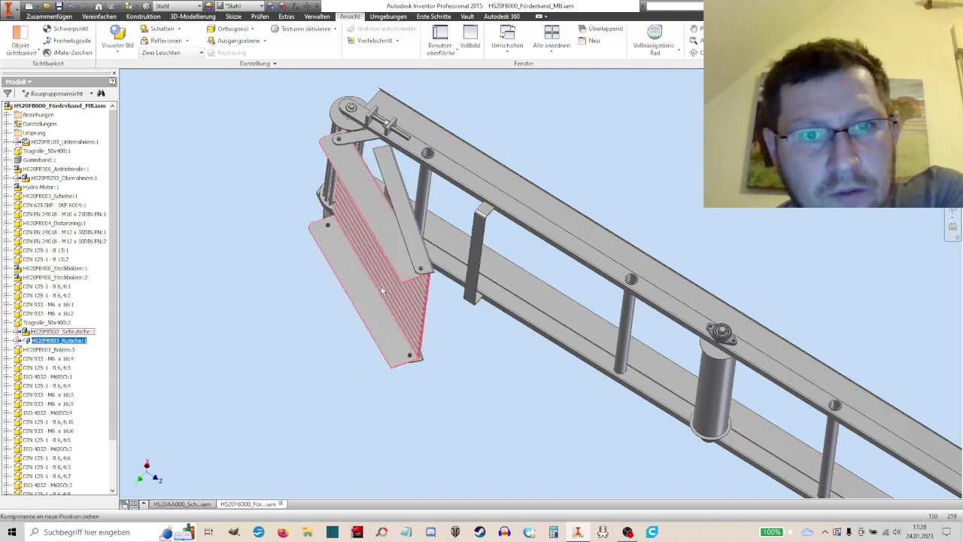
pyautogui.scroll(2, 399, 157)
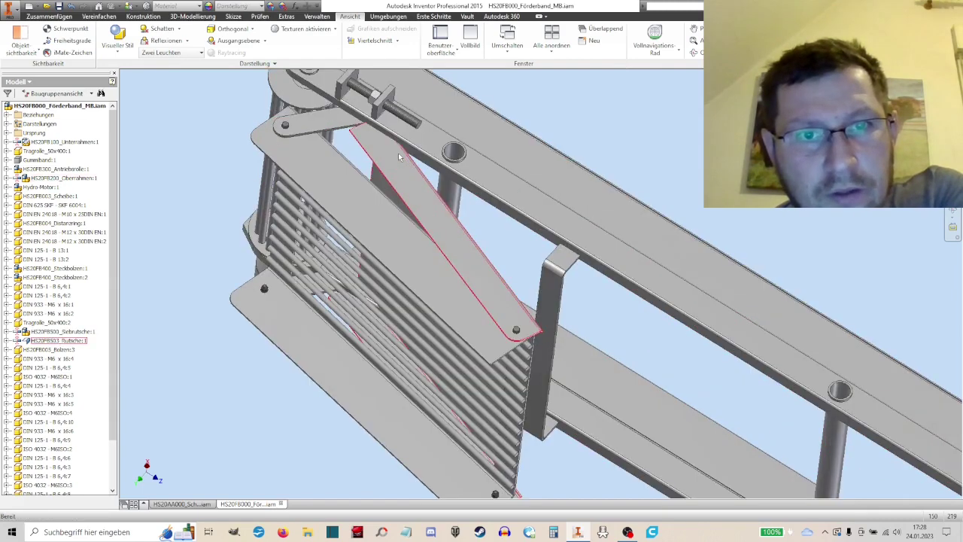
pyautogui.moveTo(380, 173); pyautogui.dragTo(390, 235)
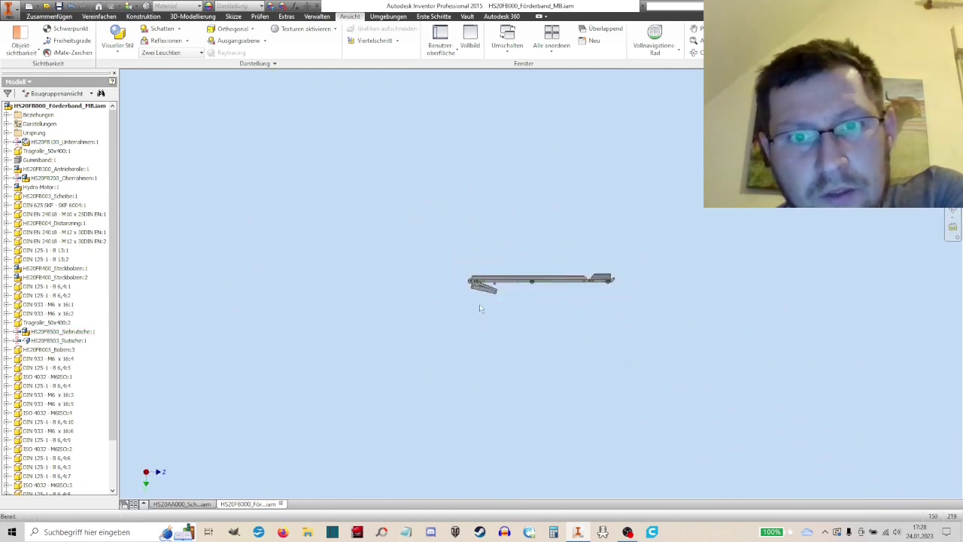
pyautogui.scroll(5, 493, 292)
pyautogui.moveTo(343, 221); pyautogui.dragTo(479, 222)
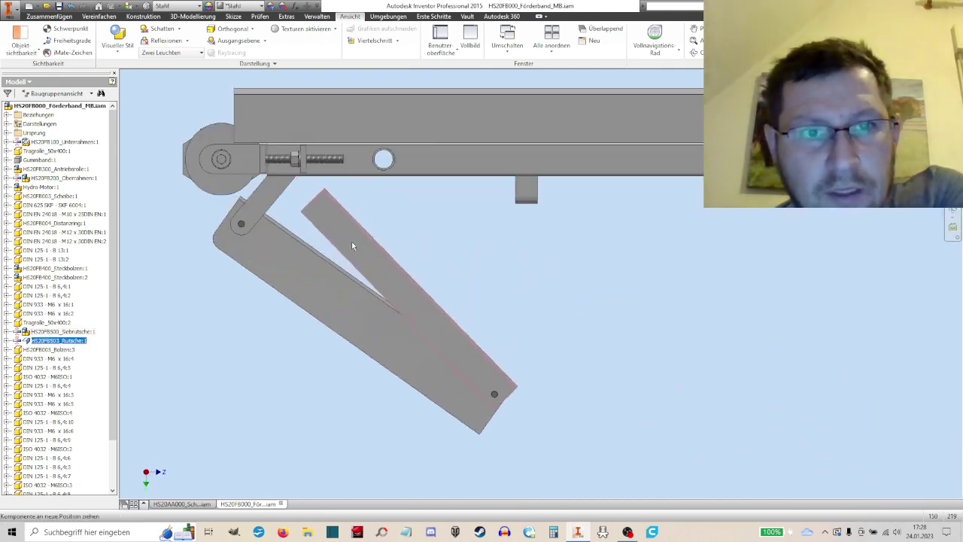
# Step: Level the Rutsche and Siebrutsche nearly flat beneath the frame's chute end
pyautogui.moveTo(359, 216); pyautogui.dragTo(379, 294)
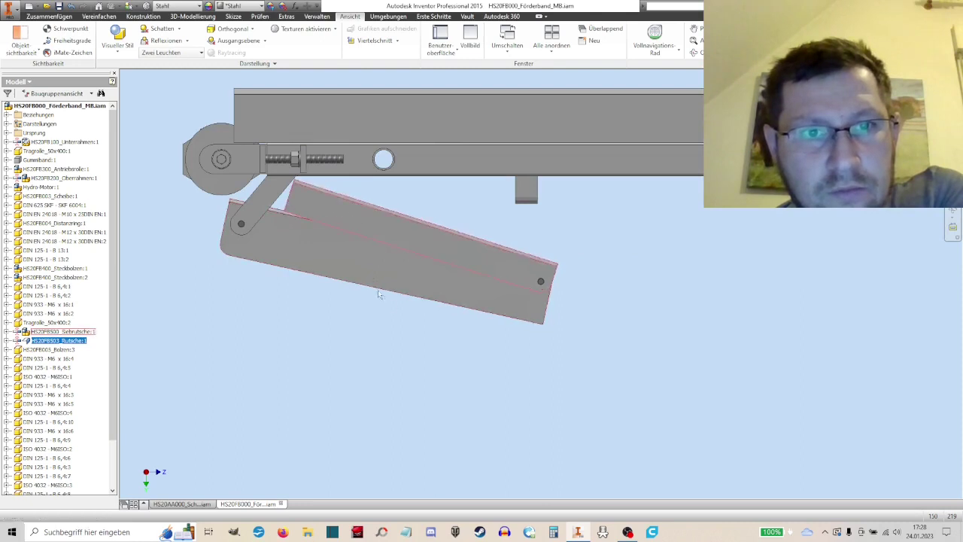
pyautogui.moveTo(308, 198); pyautogui.dragTo(314, 218)
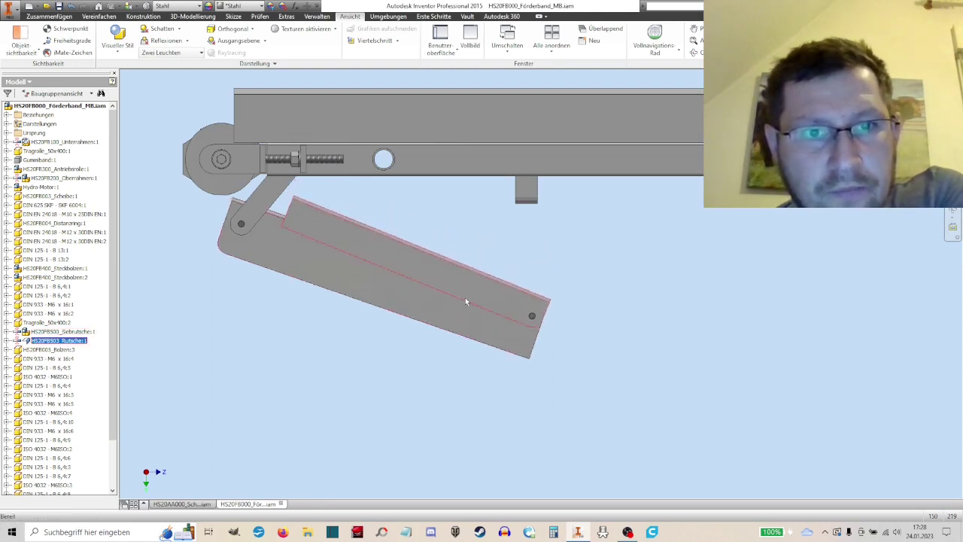
pyautogui.moveTo(466, 300); pyautogui.dragTo(471, 286)
pyautogui.moveTo(357, 246); pyautogui.dragTo(423, 269)
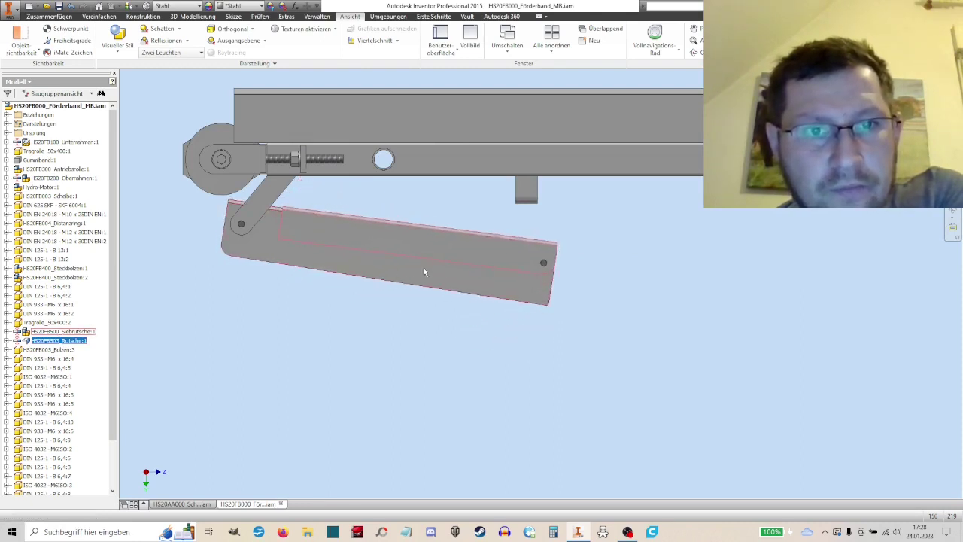
pyautogui.moveTo(531, 295); pyautogui.dragTo(536, 243)
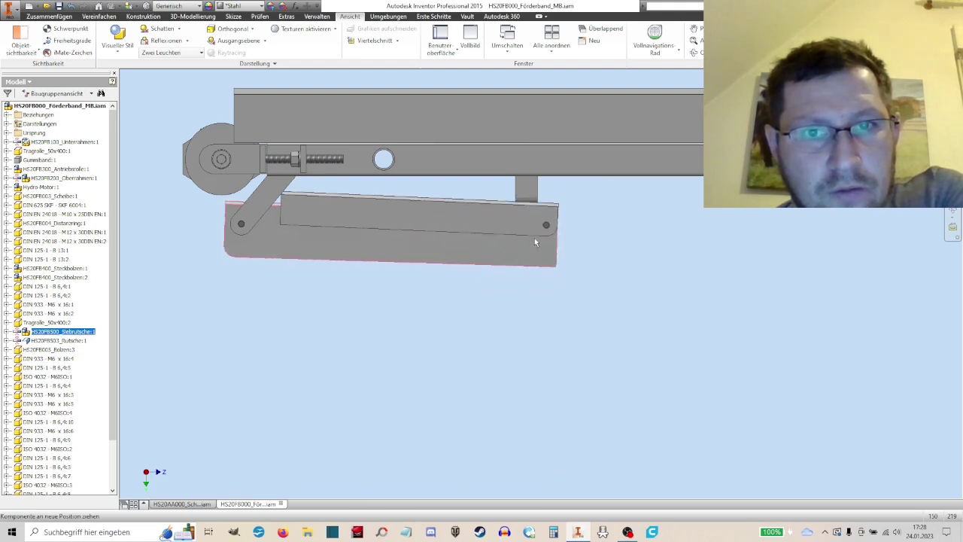
pyautogui.scroll(-3, 533, 257)
pyautogui.moveTo(514, 268); pyautogui.dragTo(401, 269, button='middle')
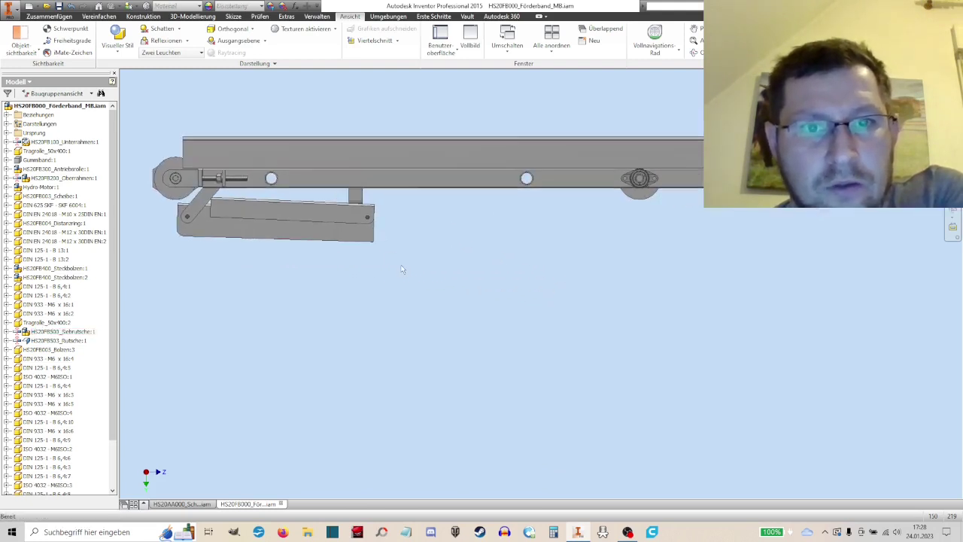
pyautogui.scroll(3, 200, 215)
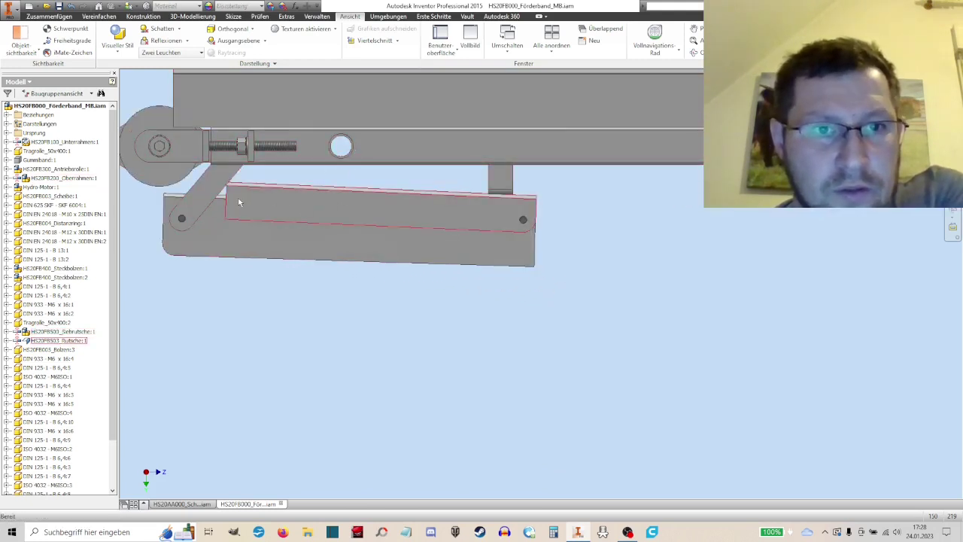
pyautogui.moveTo(239, 201); pyautogui.dragTo(525, 242)
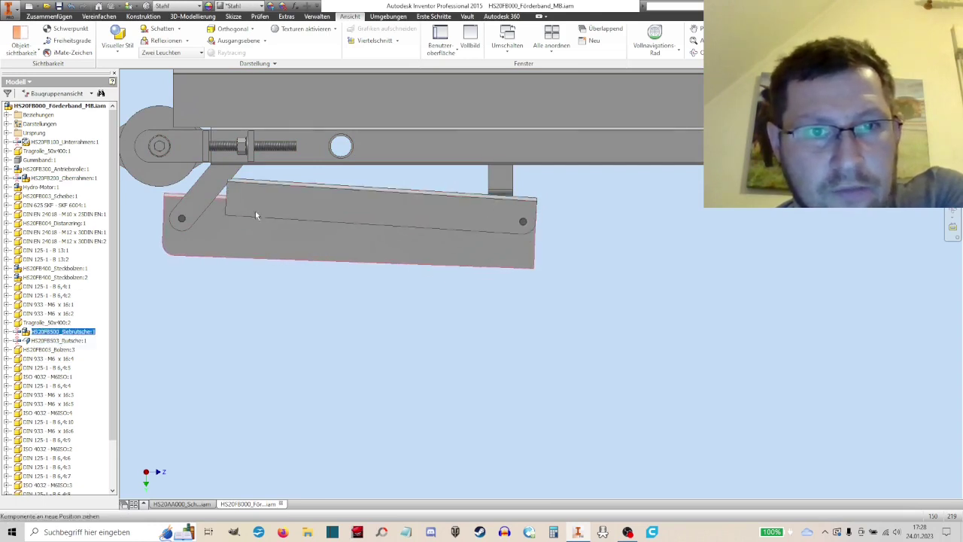
pyautogui.moveTo(255, 214); pyautogui.dragTo(504, 258)
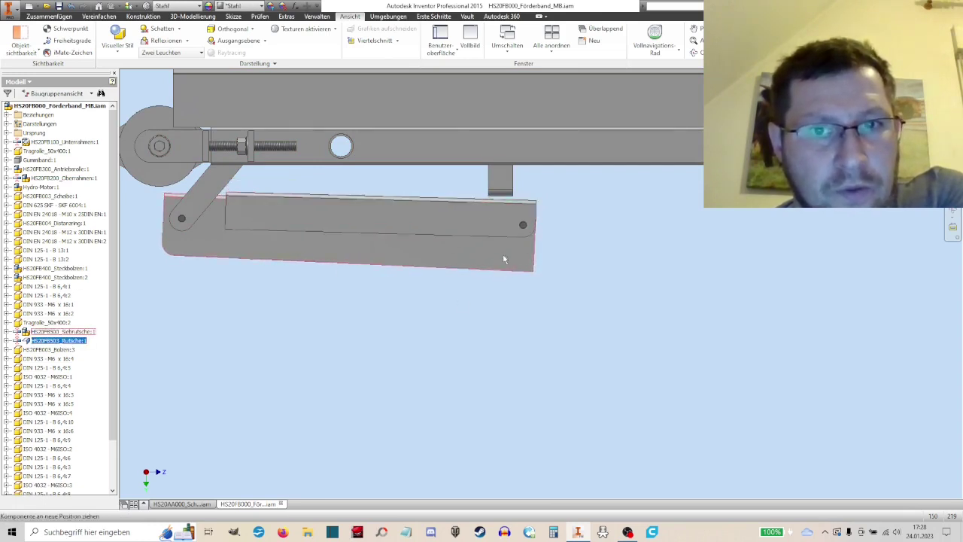
pyautogui.click(632, 271)
# Step: Zoom and orbit the conveyor into an oblique 3-D view
pyautogui.scroll(-2, 632, 270)
pyautogui.scroll(-2, 432, 291)
pyautogui.scroll(-2, 515, 272)
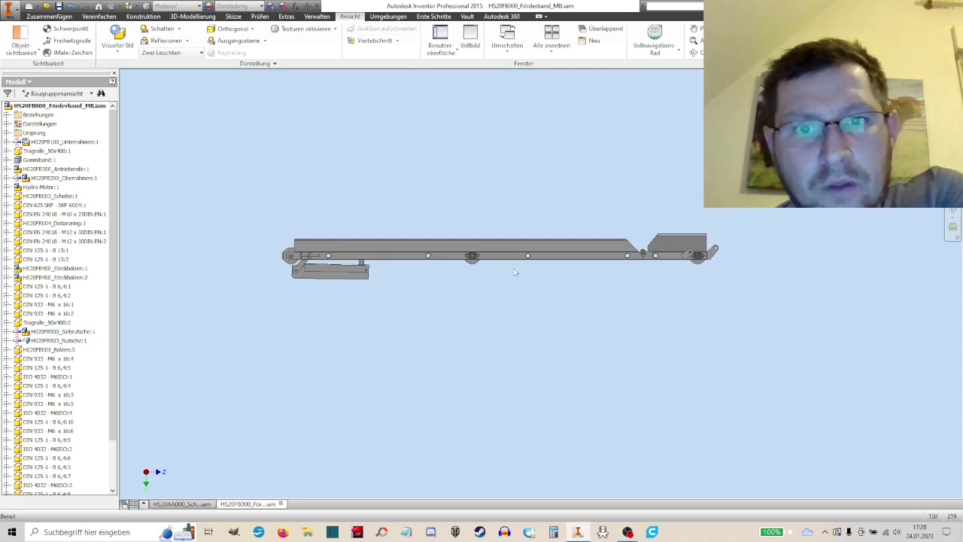
pyautogui.scroll(4, 515, 272)
pyautogui.scroll(2, 509, 278)
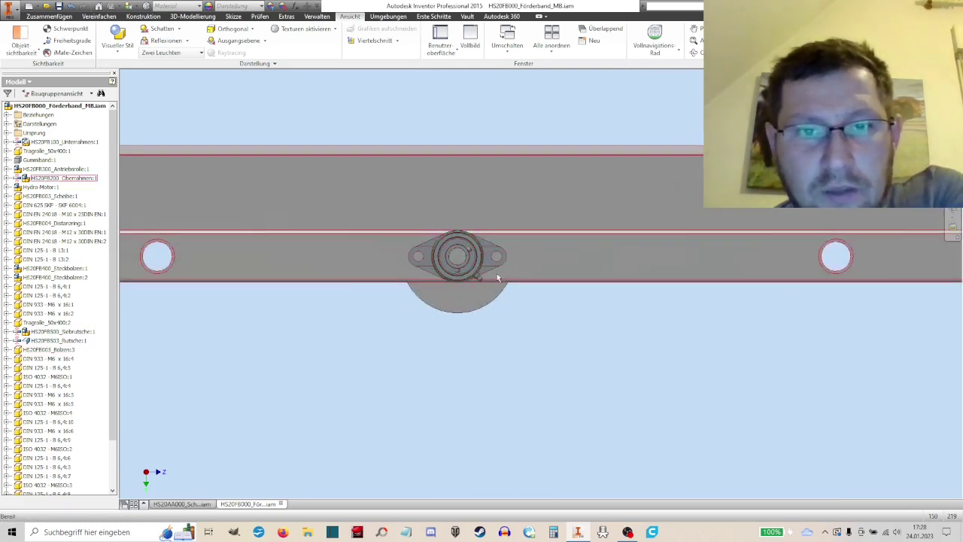
pyautogui.scroll(-2, 496, 278)
pyautogui.scroll(-2, 677, 256)
pyautogui.scroll(-1, 879, 230)
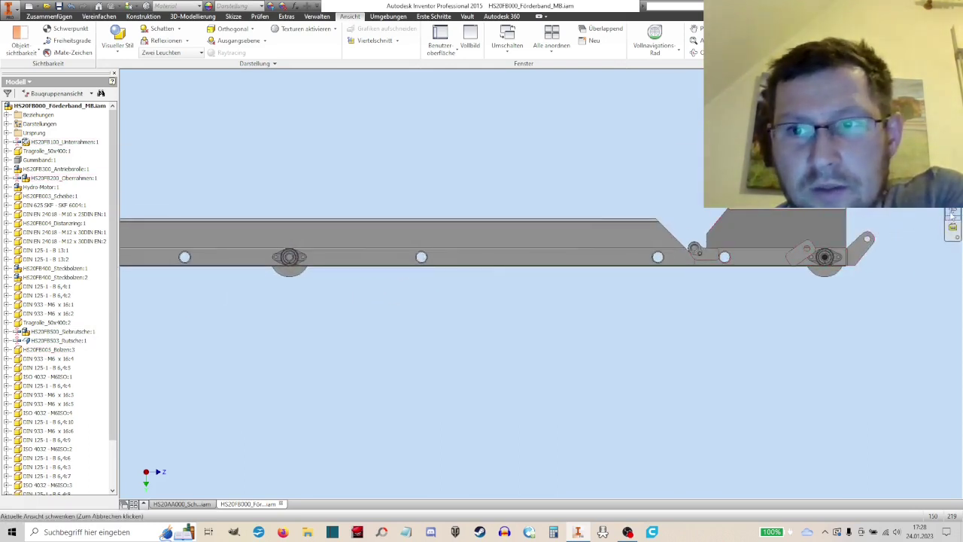
pyautogui.moveTo(706, 264); pyautogui.dragTo(666, 261)
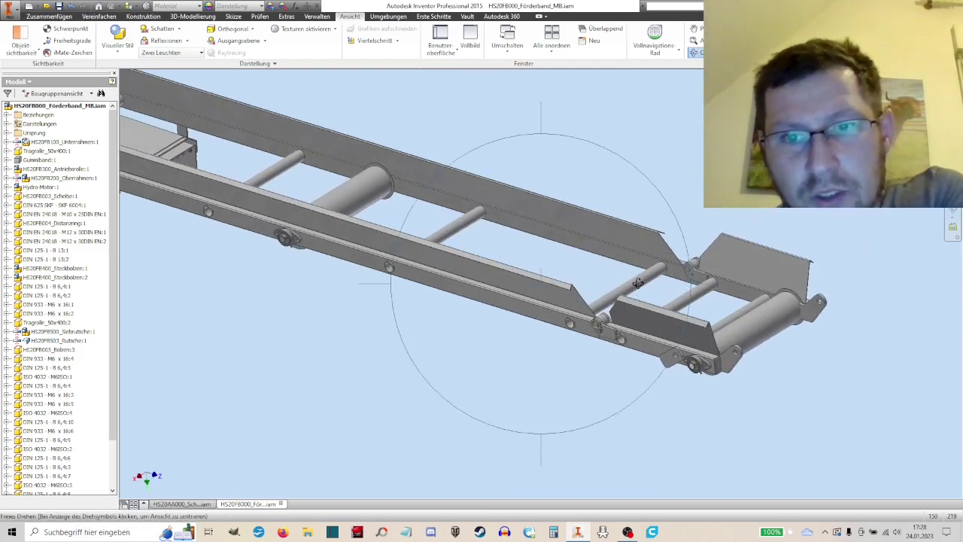
# Step: Orbit around the bearing bracket, finish orbiting, and close the HS20FB000 conveyor assembly
pyautogui.scroll(3, 629, 346)
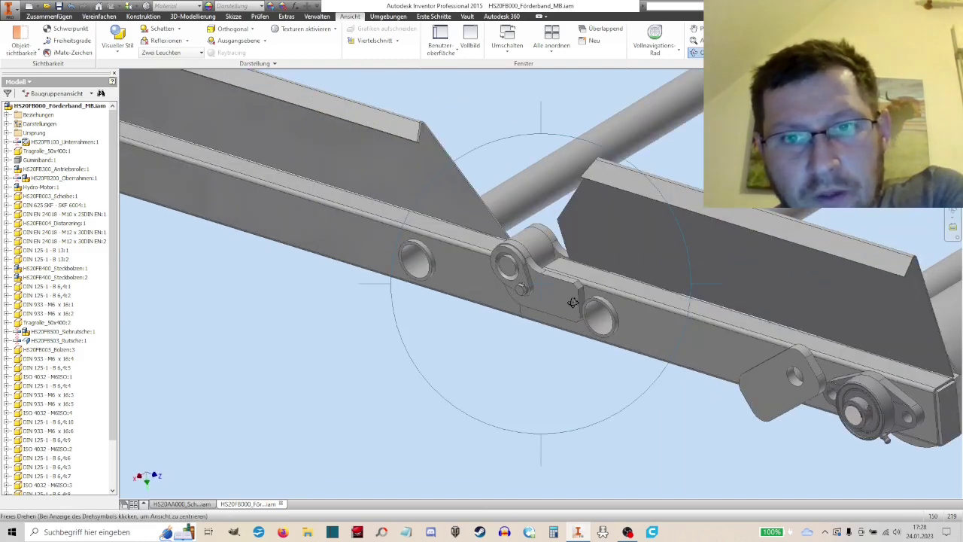
pyautogui.scroll(2, 562, 288)
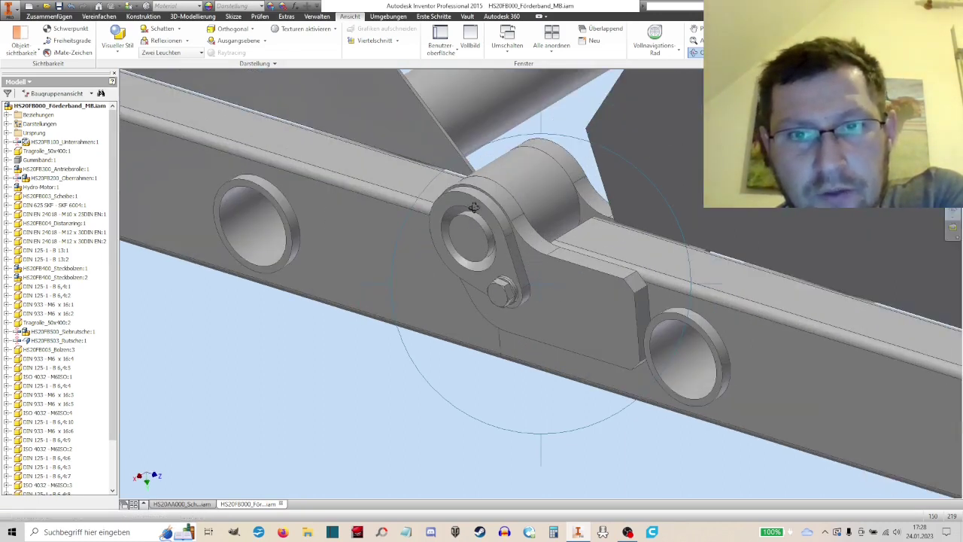
pyautogui.moveTo(491, 258); pyautogui.dragTo(526, 316)
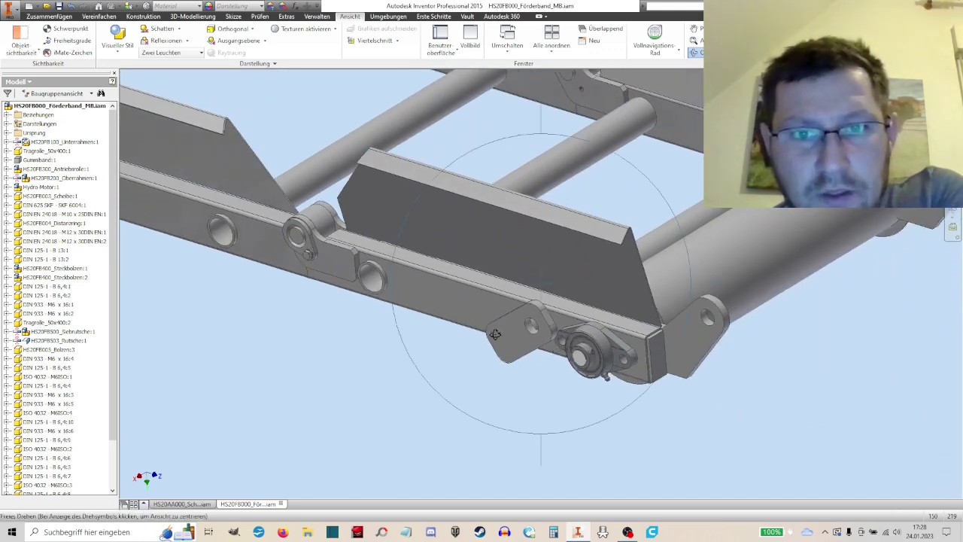
pyautogui.scroll(2, 488, 348)
pyautogui.scroll(1, 532, 260)
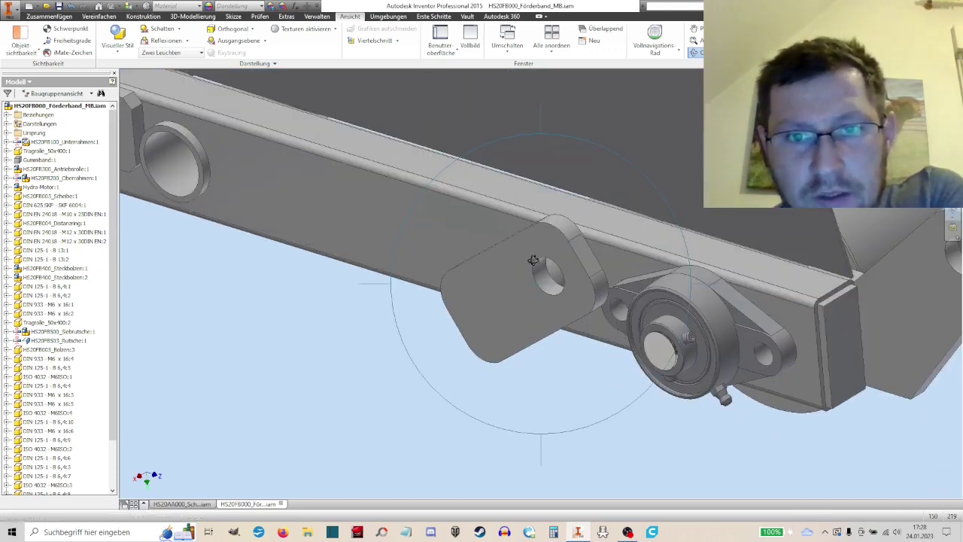
pyautogui.moveTo(607, 281); pyautogui.dragTo(374, 295)
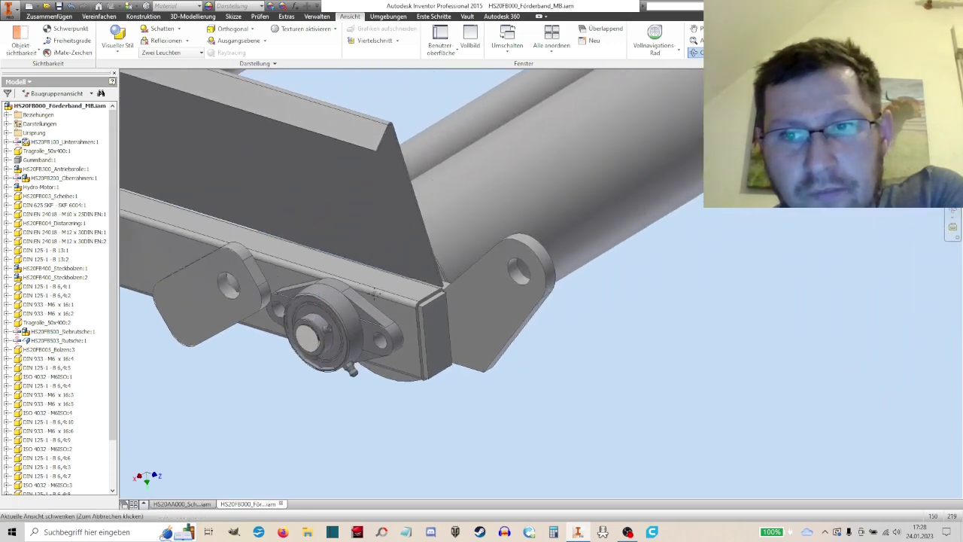
pyautogui.scroll(5, 483, 306)
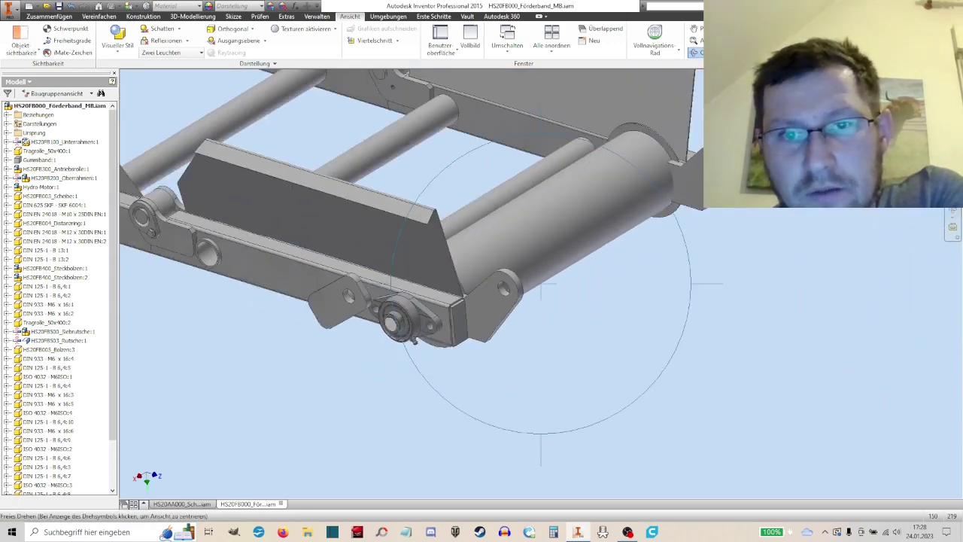
pyautogui.rightClick(638, 274)
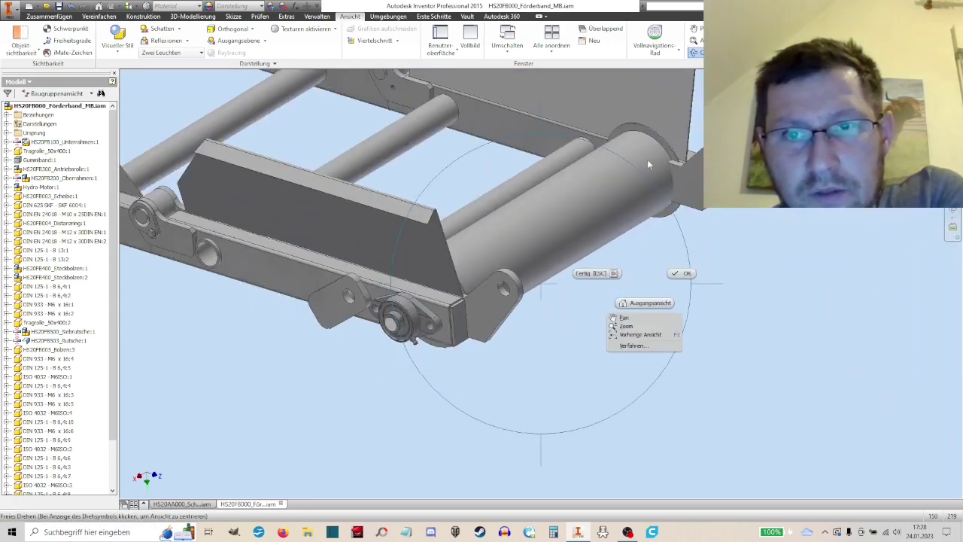
pyautogui.click(598, 274)
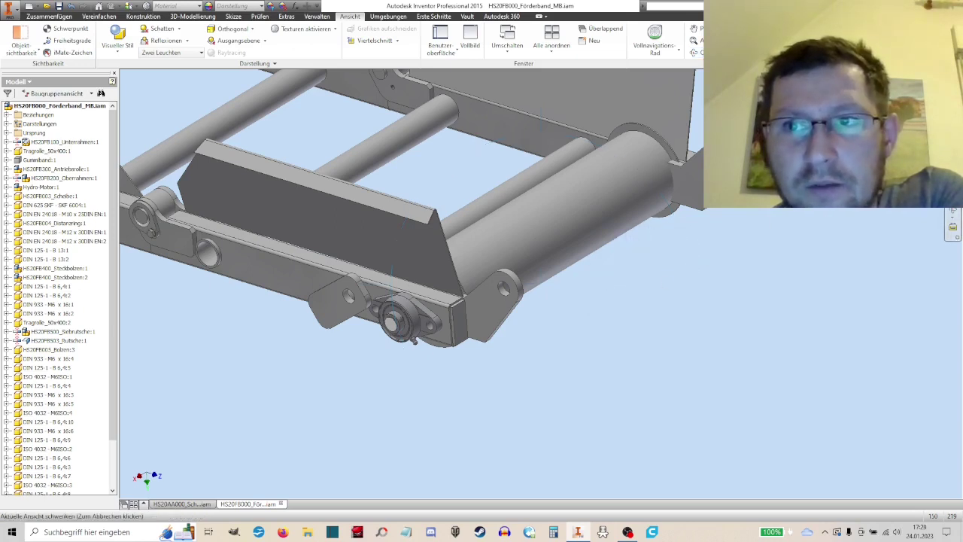
pyautogui.hotkey('ctrl', 'F4')
pyautogui.click(443, 290)
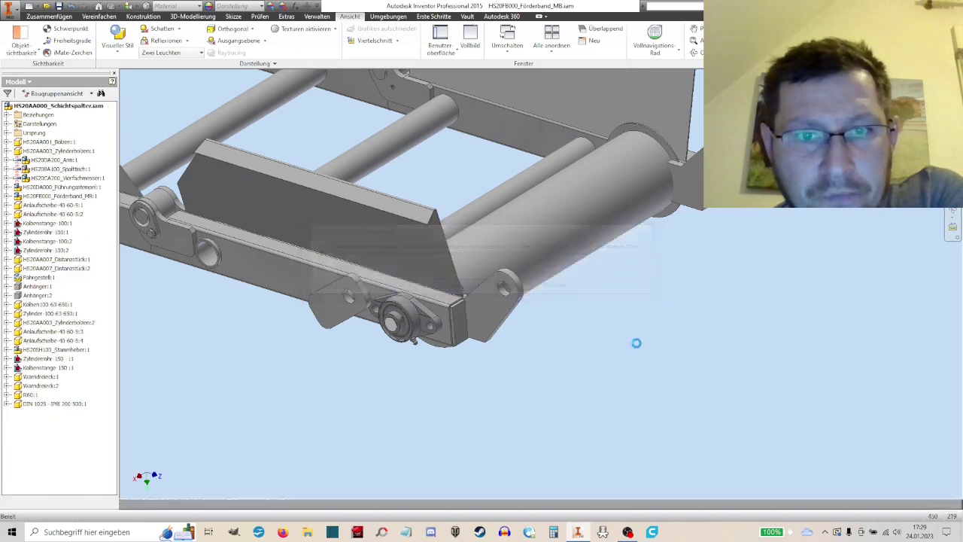
pyautogui.press('F5')
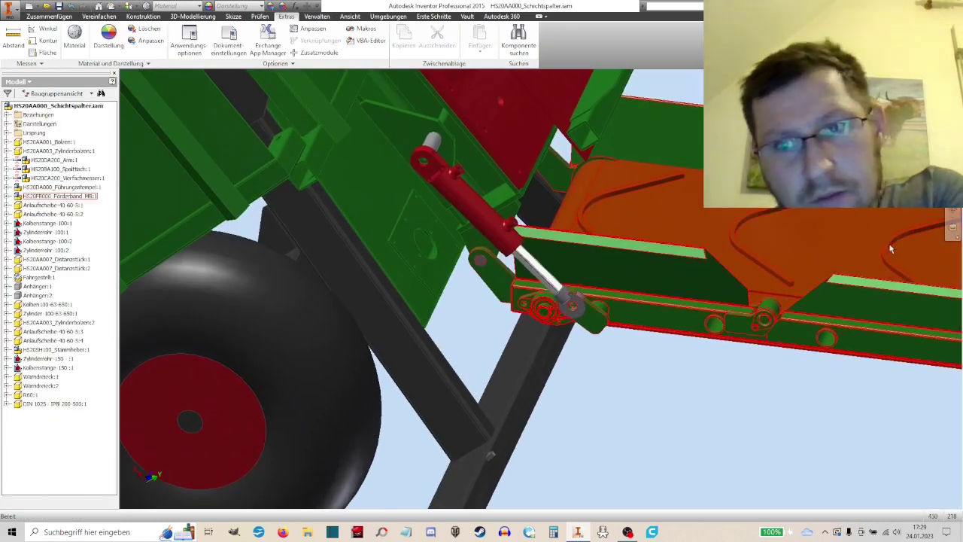
pyautogui.scroll(-3, 556, 278)
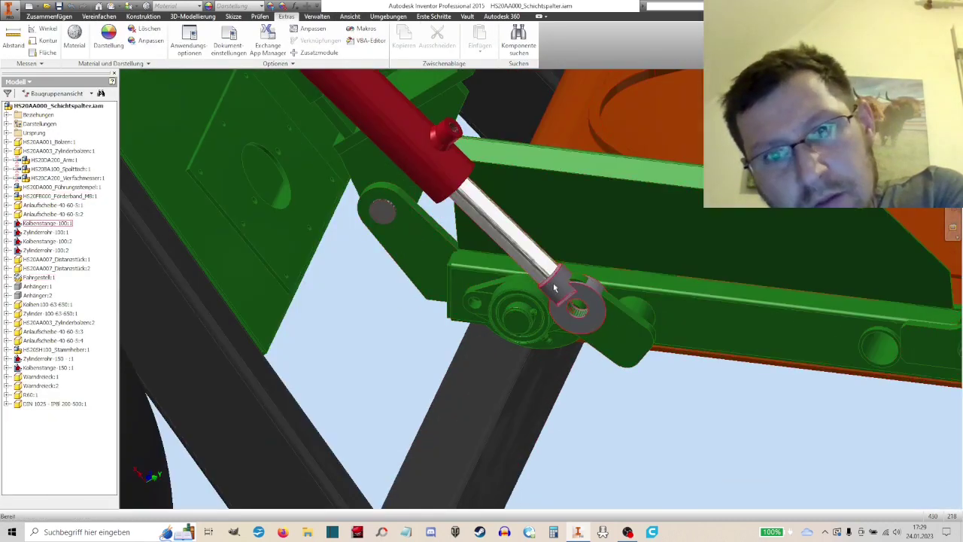
pyautogui.scroll(3, 572, 342)
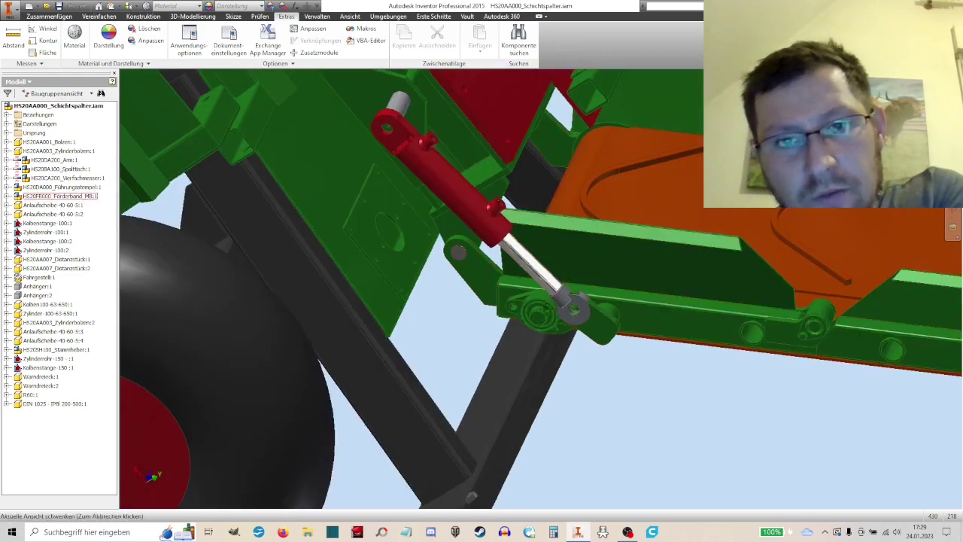
pyautogui.moveTo(622, 249)
pyautogui.mouseDown()
pyautogui.moveTo(598, 274)
pyautogui.moveTo(576, 230)
pyautogui.moveTo(604, 261)
pyautogui.mouseUp()
pyautogui.press('F4')
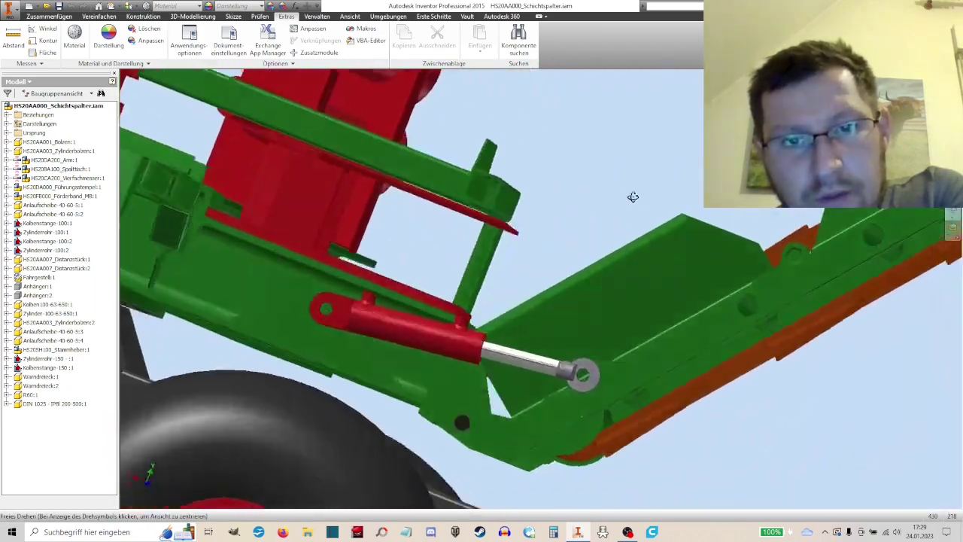
pyautogui.scroll(-3, 689, 321)
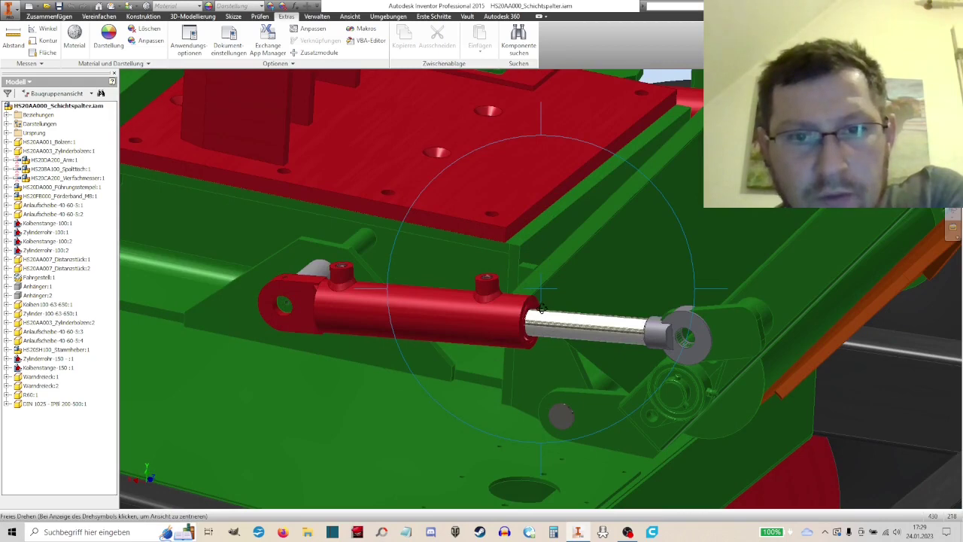
pyautogui.rightClick(501, 294)
pyautogui.click(527, 316)
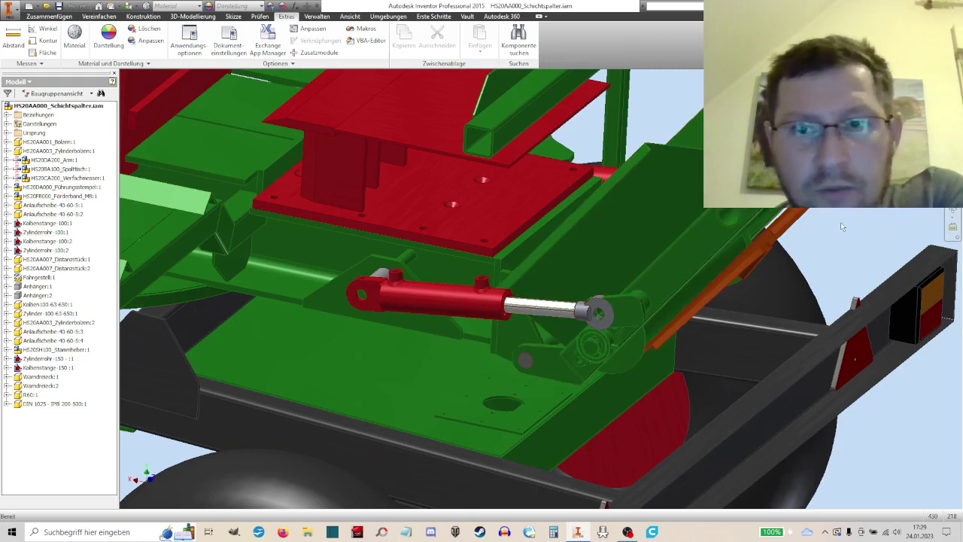
pyautogui.press('F5')
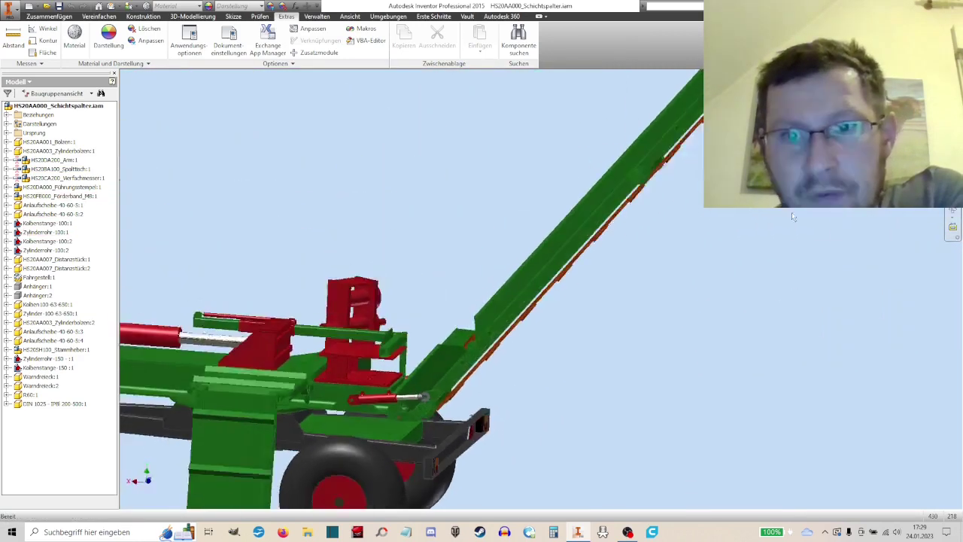
pyautogui.click(581, 252)
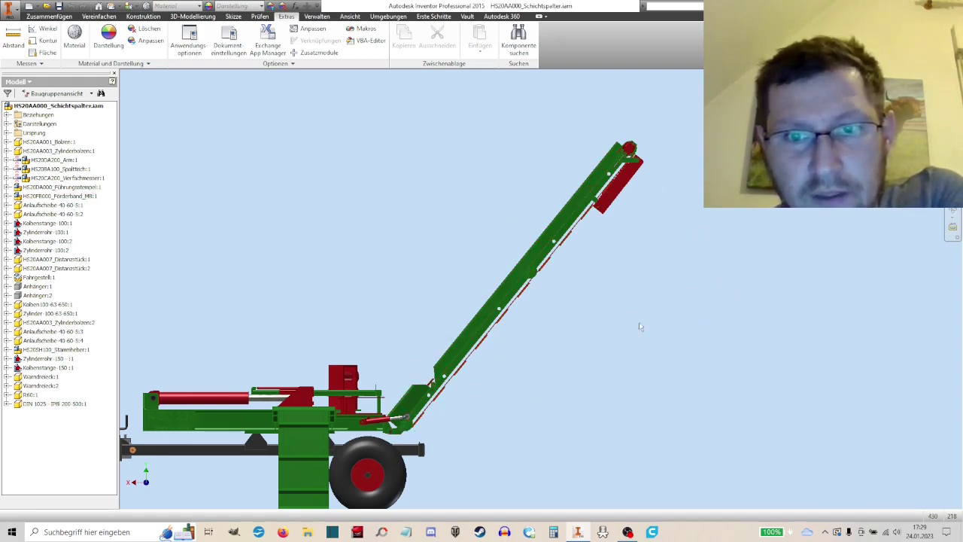
# Step: Open and dismiss the browser shortcut menu for trailer Anhänger:1 without changes
pyautogui.moveTo(327, 303); pyautogui.dragTo(299, 247, button='middle')
pyautogui.rightClick(45, 287)
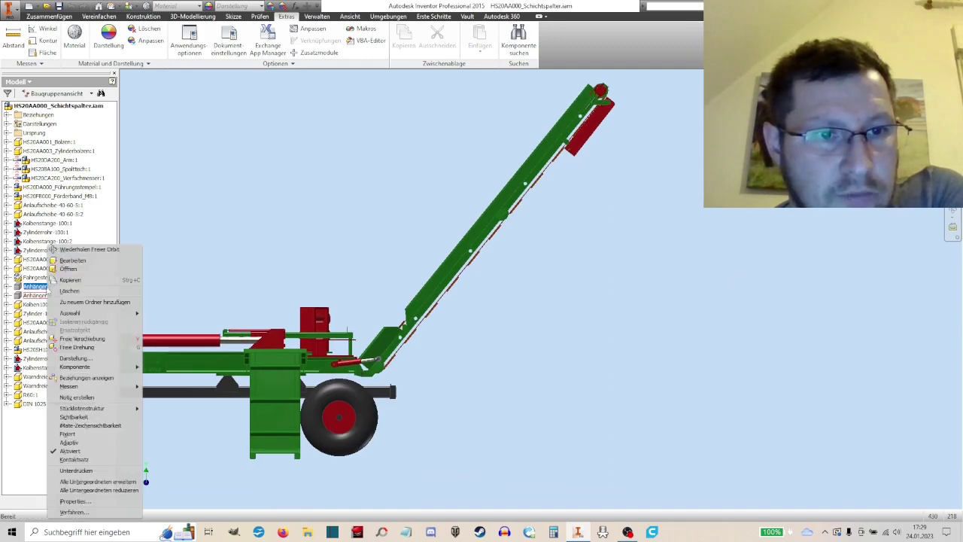
pyautogui.click(256, 212)
pyautogui.rightClick(45, 286)
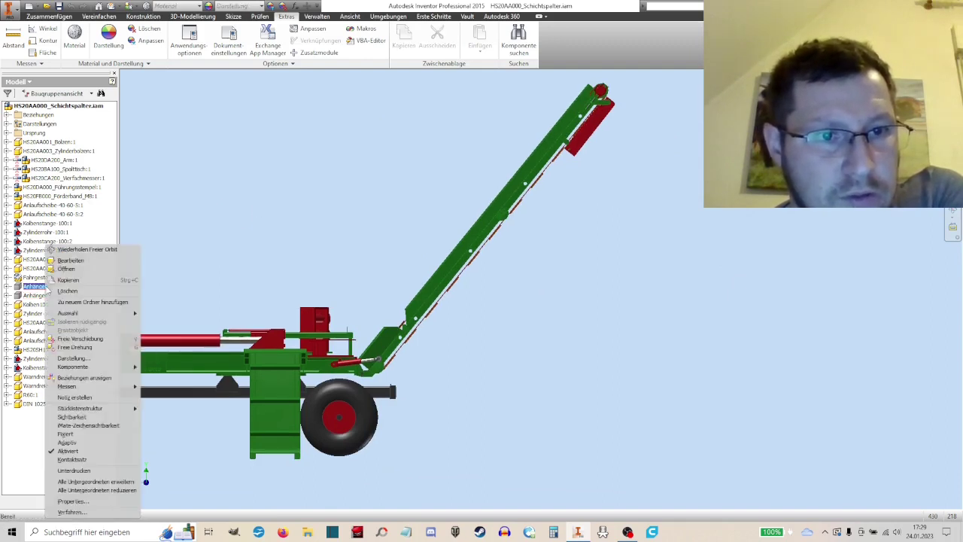
pyautogui.click(96, 418)
# Step: Hide trailer Anhänger:1 via Sichtbarkeit, then make it visible again
pyautogui.scroll(-5, 235, 248)
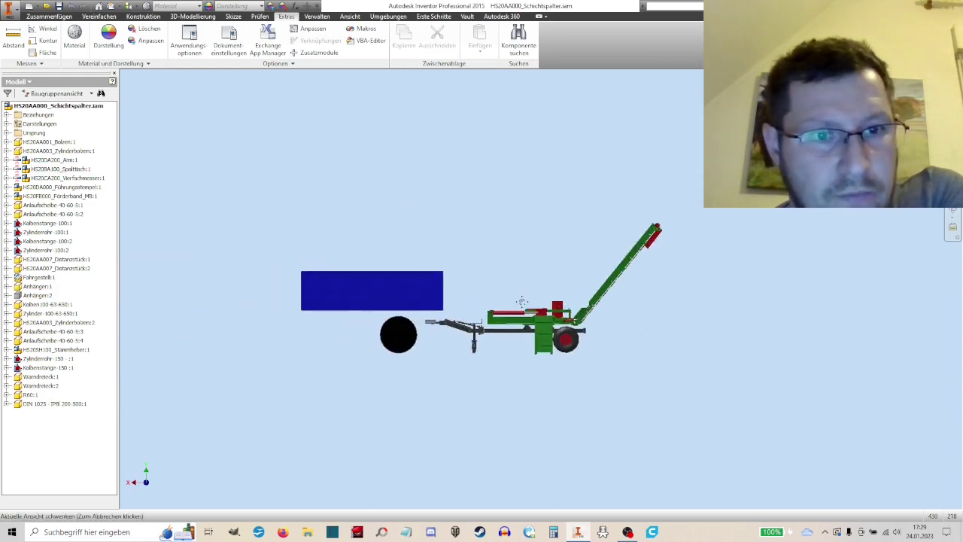
pyautogui.moveTo(235, 248); pyautogui.dragTo(340, 350, button='middle')
pyautogui.scroll(5, 340, 350)
pyautogui.scroll(-2, 340, 351)
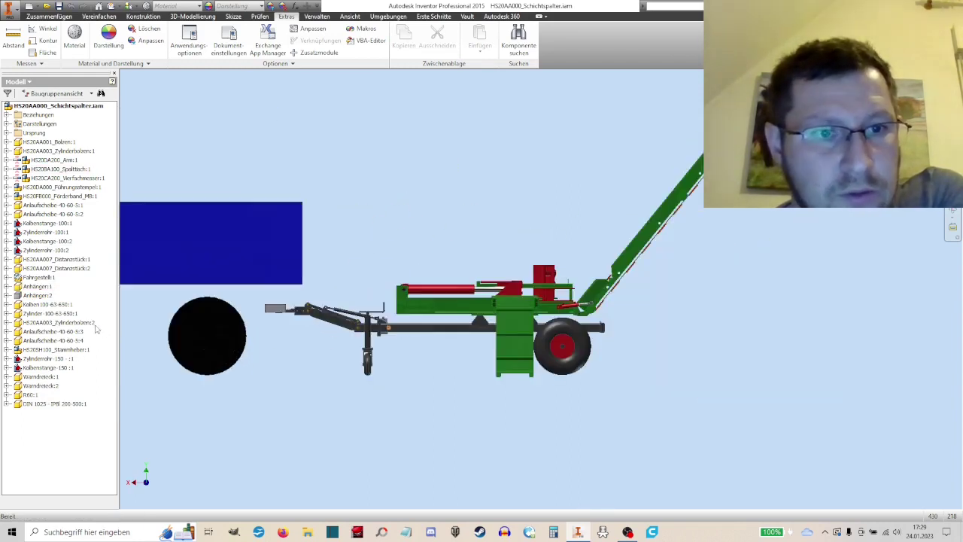
pyautogui.rightClick(37, 286)
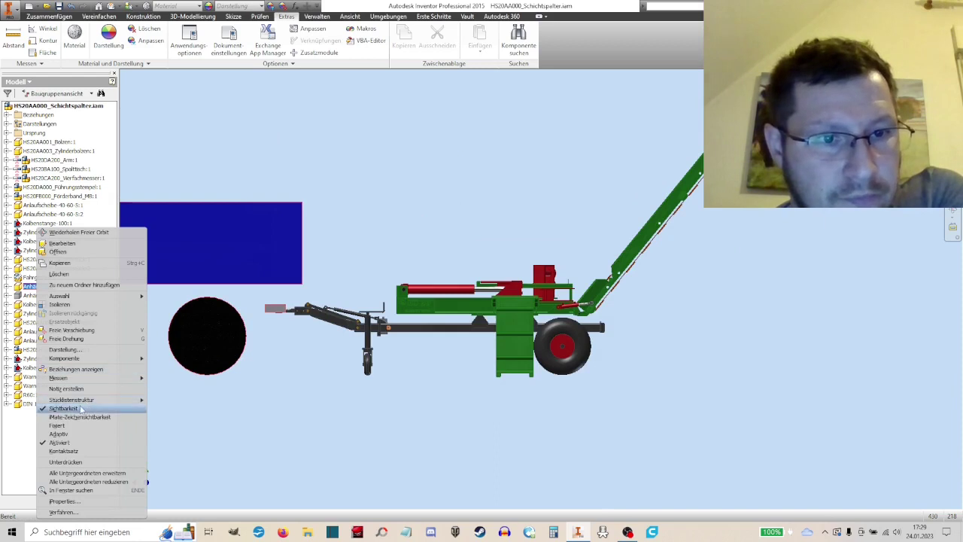
pyautogui.click(80, 408)
pyautogui.rightClick(42, 299)
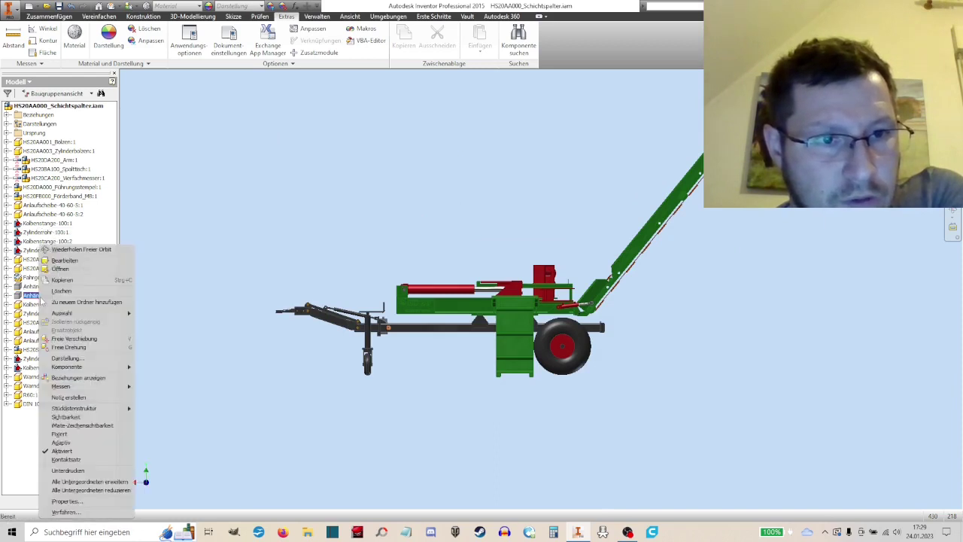
pyautogui.click(83, 416)
# Step: Drag trailer Anhänger:2 slightly right beside the conveyor end
pyautogui.moveTo(774, 239); pyautogui.dragTo(548, 239, button='middle')
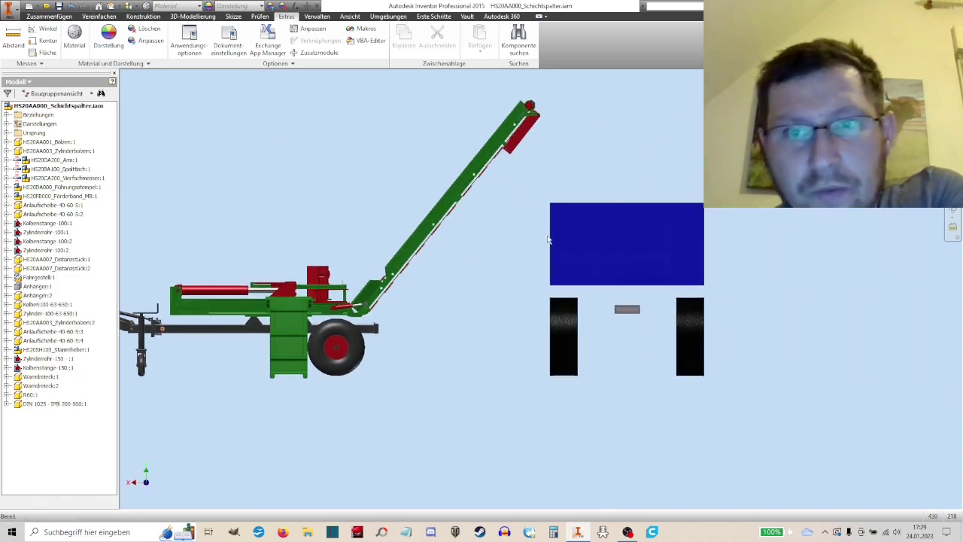
pyautogui.scroll(3, 549, 241)
pyautogui.scroll(-2, 560, 245)
pyautogui.click(552, 261)
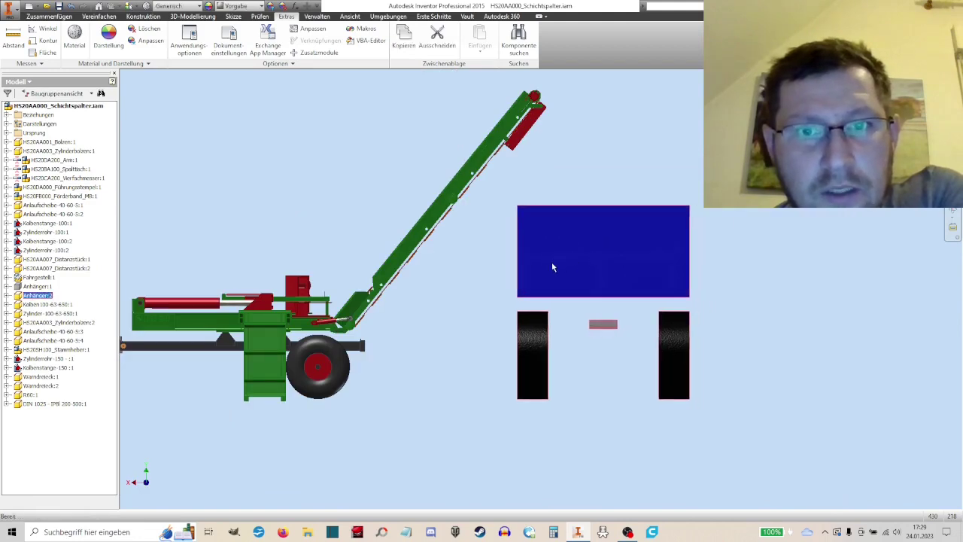
pyautogui.moveTo(551, 267); pyautogui.dragTo(576, 275)
pyautogui.scroll(2, 517, 126)
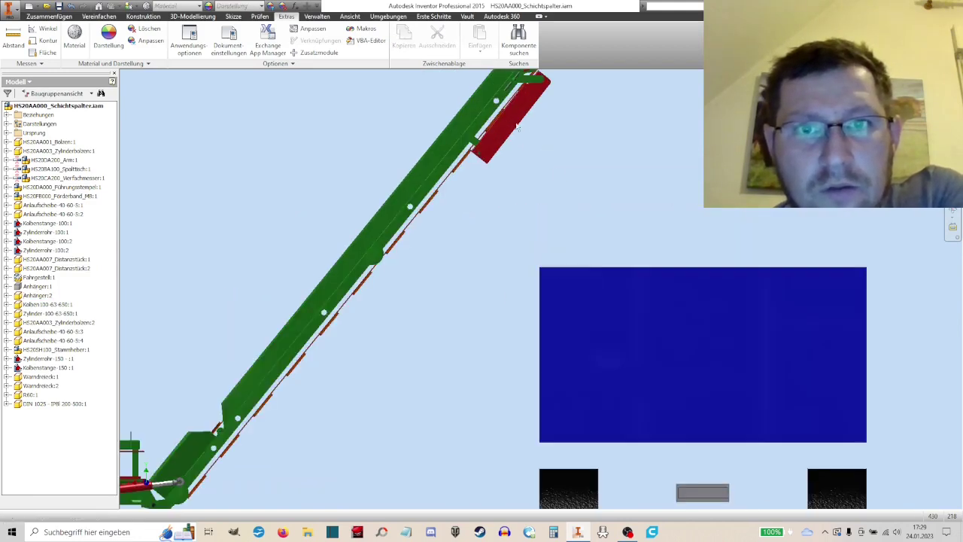
pyautogui.doubleClick(481, 118)
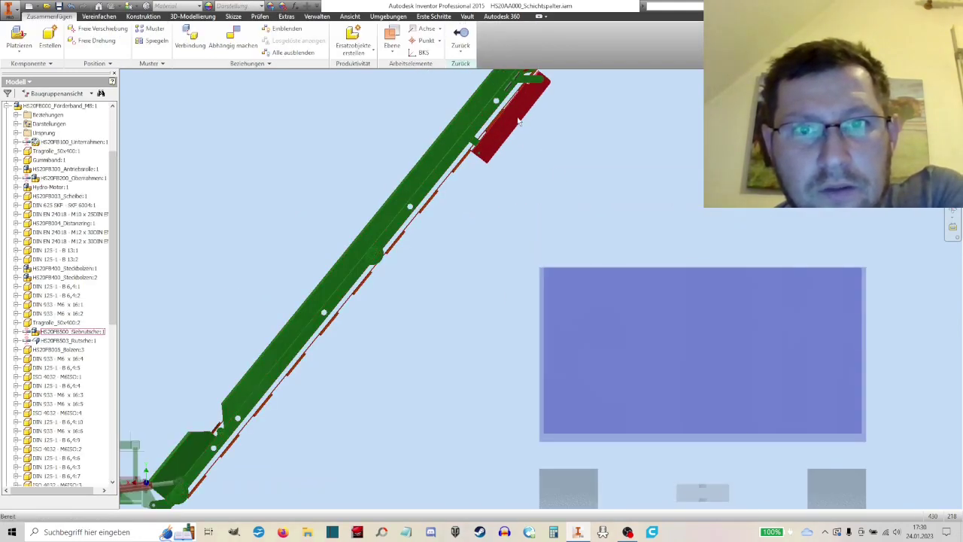
pyautogui.moveTo(508, 141); pyautogui.dragTo(631, 119)
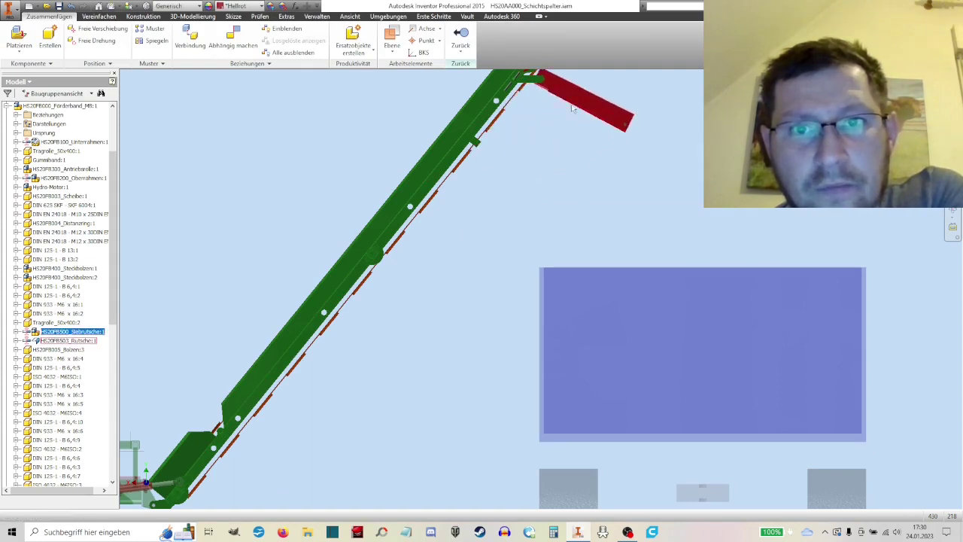
pyautogui.moveTo(569, 103); pyautogui.dragTo(563, 179)
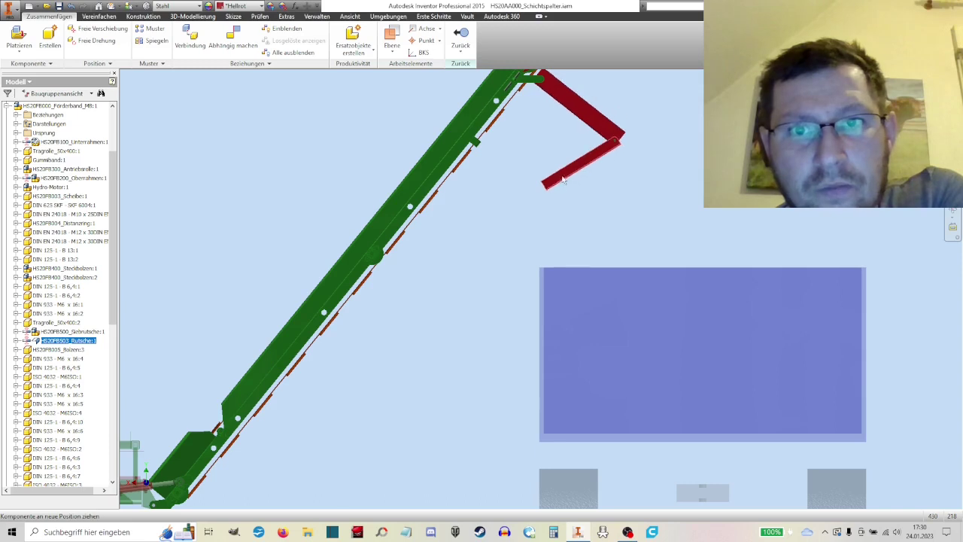
pyautogui.rightClick(642, 177)
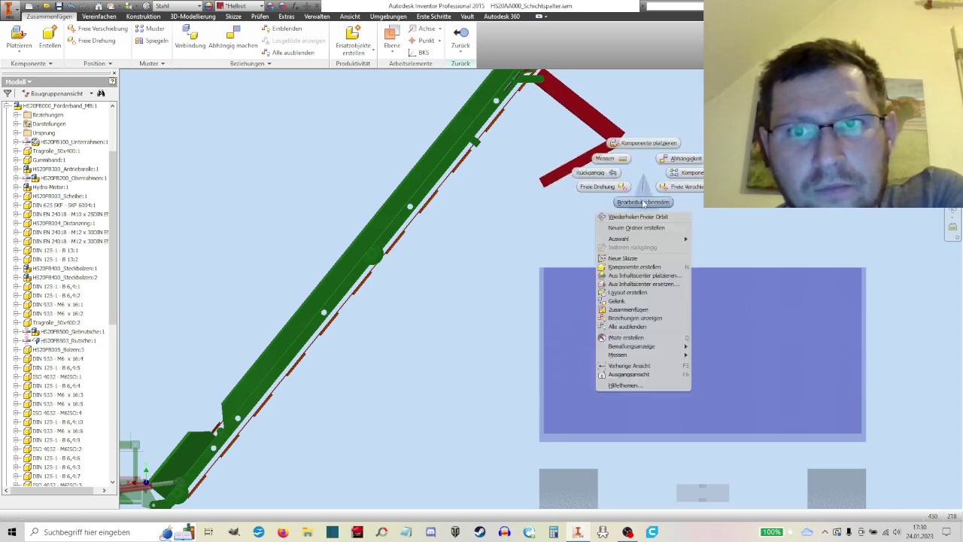
pyautogui.click(643, 203)
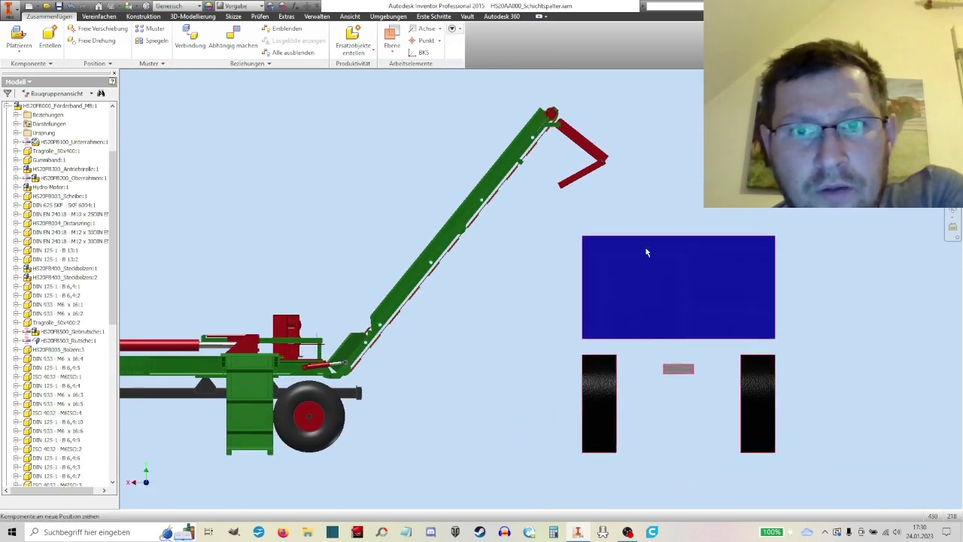
pyautogui.scroll(-5, 594, 233)
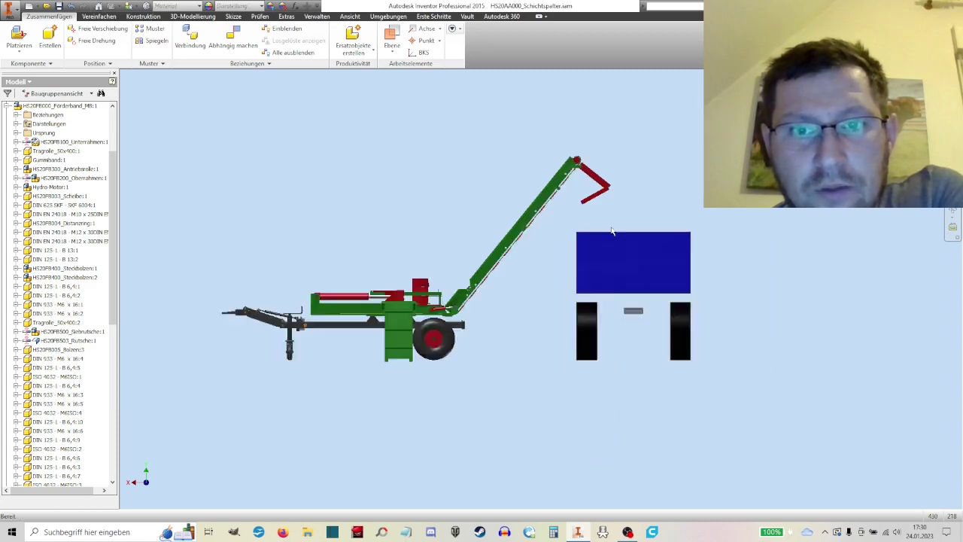
pyautogui.scroll(3, 618, 258)
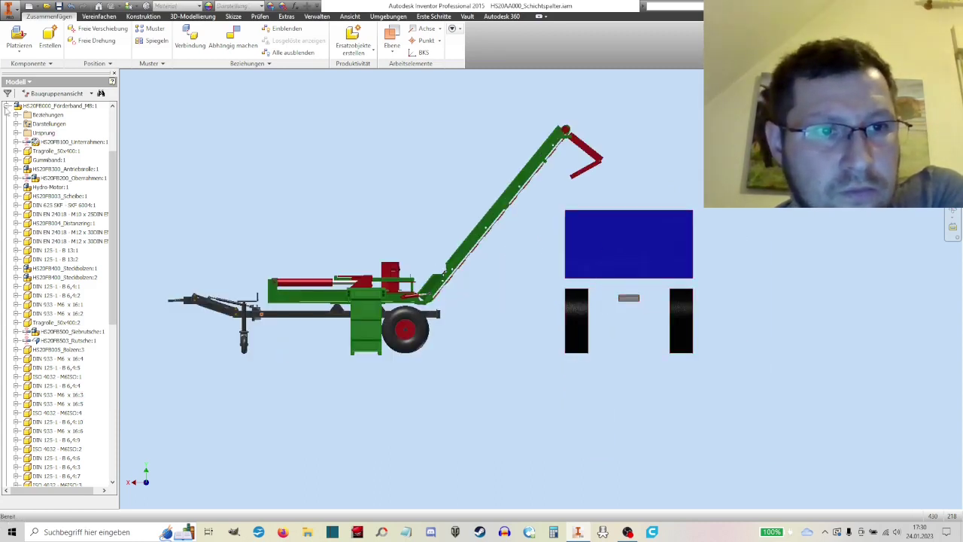
# Step: Collapse the browser to HS20AA000 and return to the previous side view with F5
pyautogui.click(7, 106)
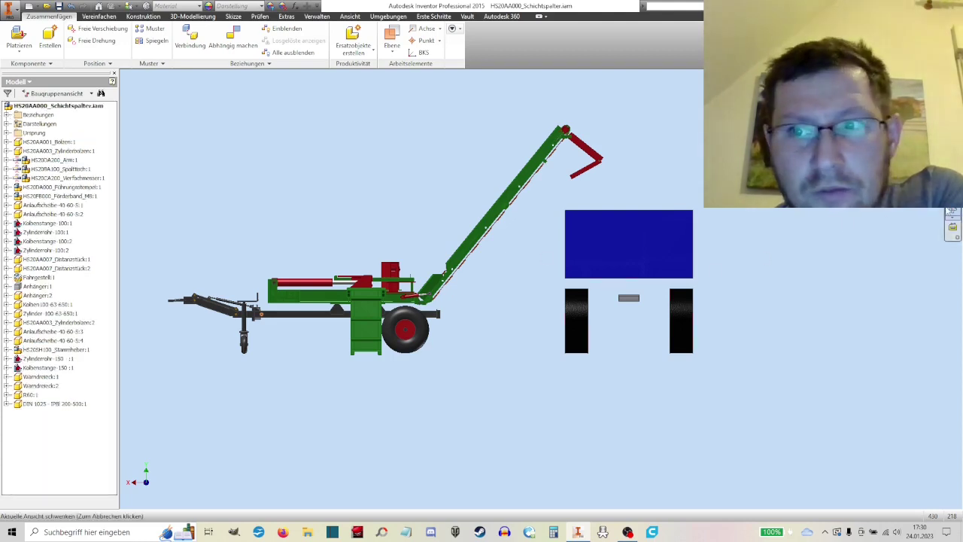
pyautogui.moveTo(546, 258)
pyautogui.keyDown('shift'); pyautogui.mouseDown(button='middle')
pyautogui.moveTo(574, 372)
pyautogui.moveTo(511, 368)
pyautogui.moveTo(550, 354)
pyautogui.mouseUp(button='middle'); pyautogui.keyUp('shift')
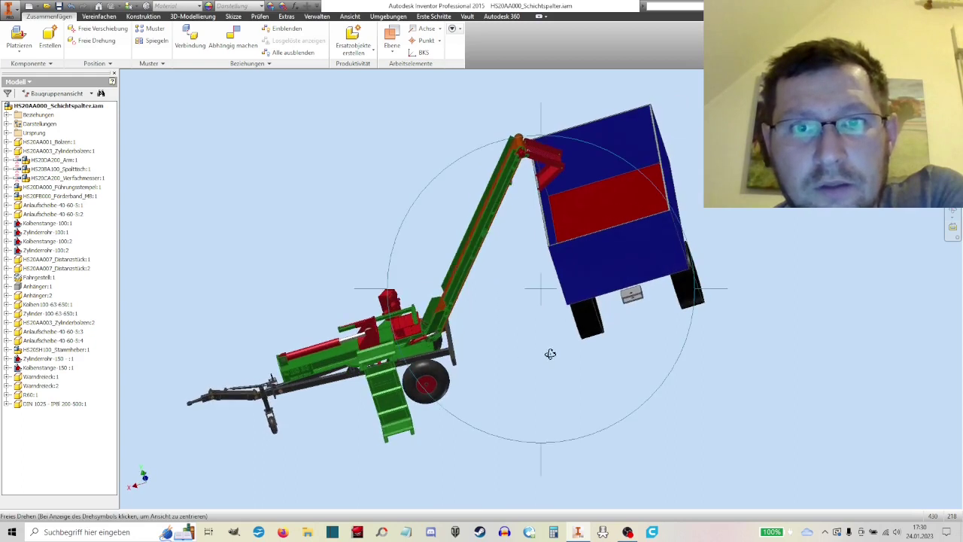
pyautogui.press('F5')
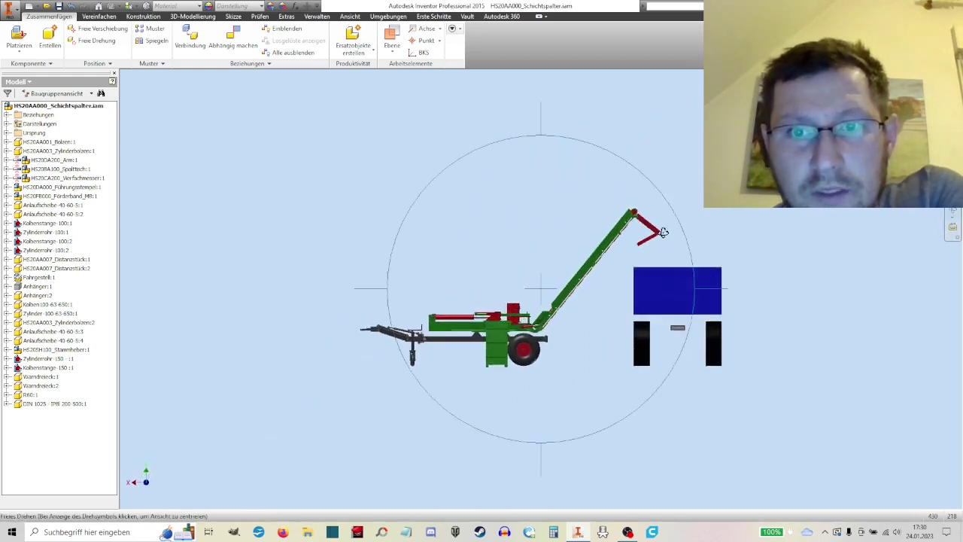
pyautogui.scroll(4, 645, 239)
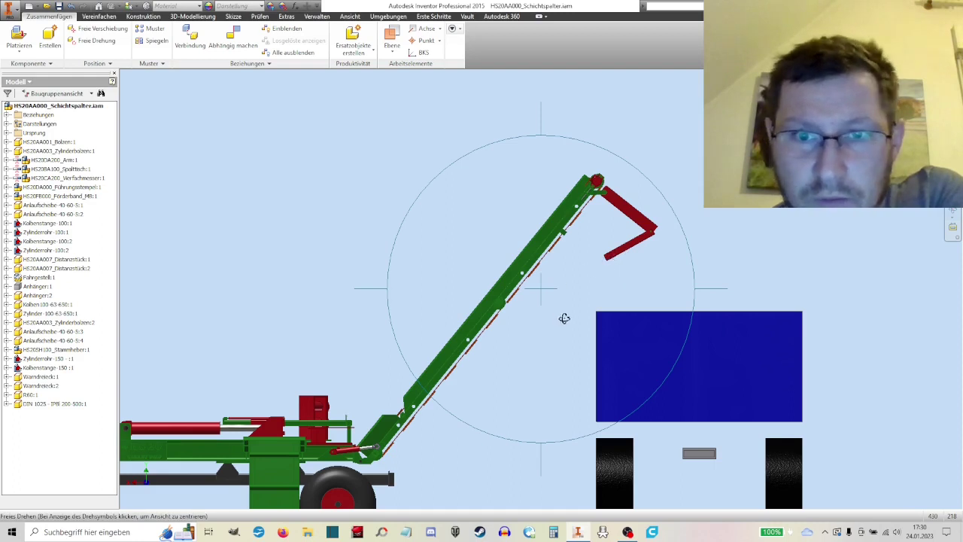
pyautogui.scroll(2, 597, 300)
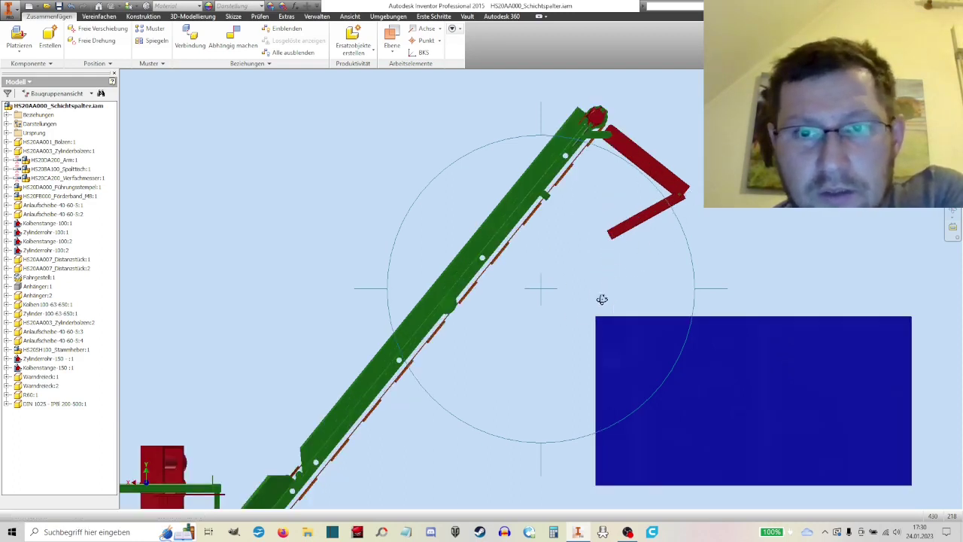
pyautogui.rightClick(640, 275)
pyautogui.click(632, 312)
# Step: Move the Anhänger:2 trailer box further right of the log splitter and zoom out
pyautogui.moveTo(679, 329); pyautogui.dragTo(693, 280)
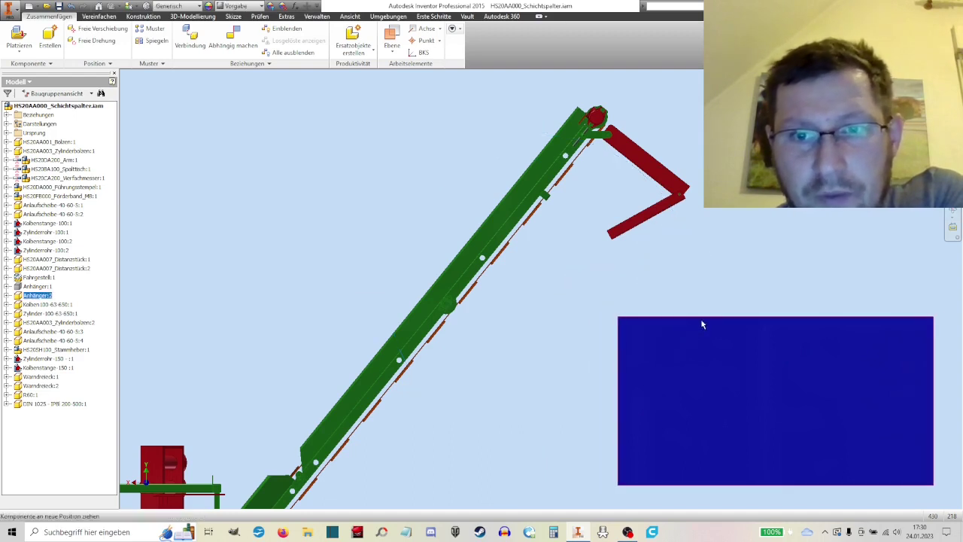
pyautogui.press('v')
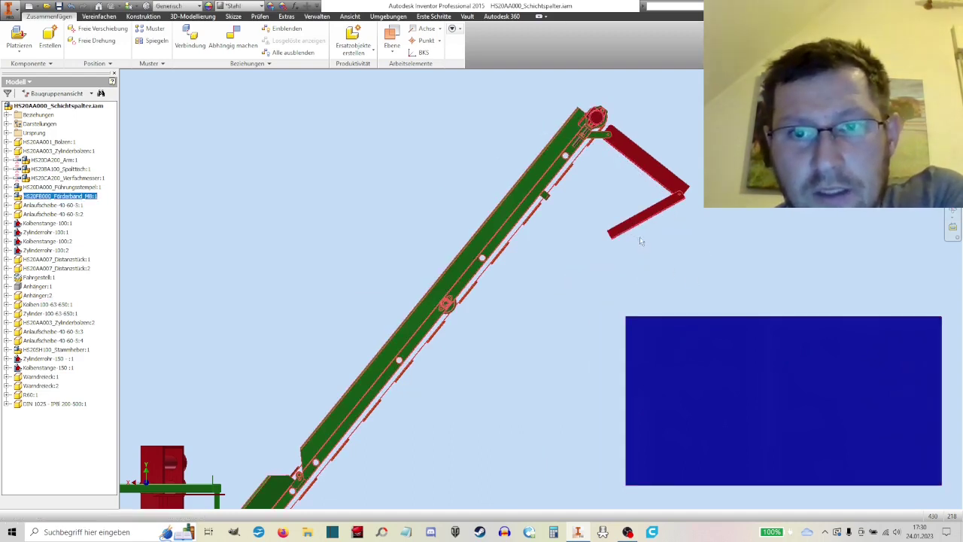
pyautogui.scroll(1, 653, 251)
pyautogui.scroll(2, 616, 259)
pyautogui.scroll(2, 531, 252)
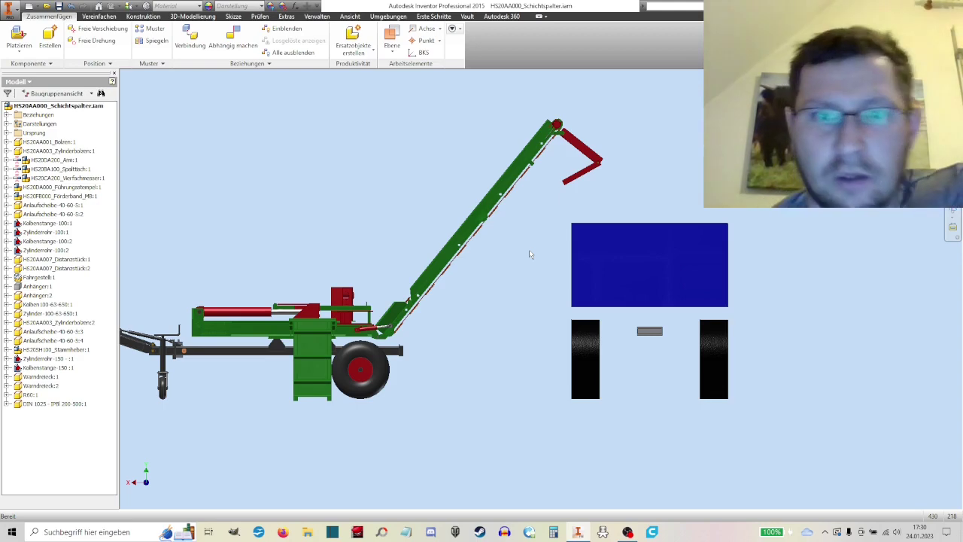
# Step: Select the trailer wheels, orbit to a 3-D view, and save all changed files
pyautogui.click(649, 331)
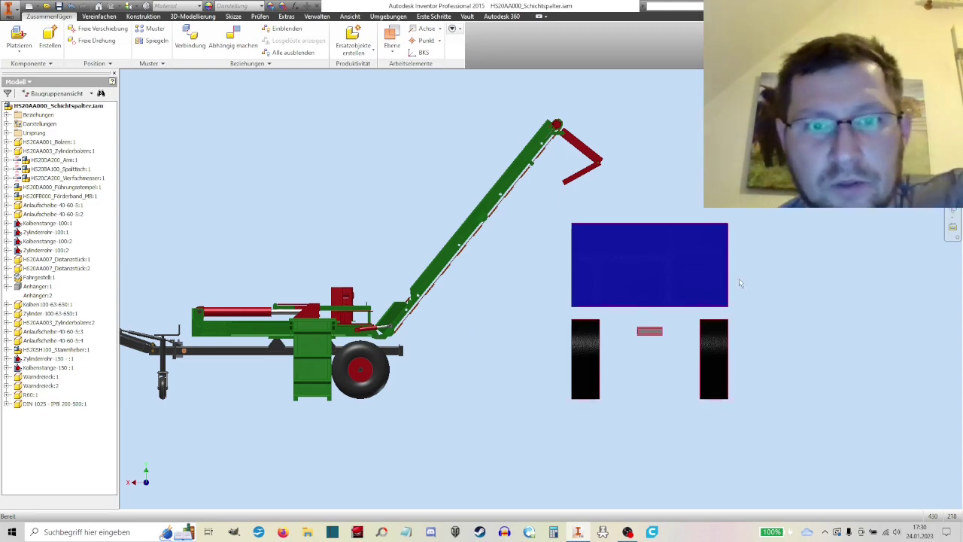
pyautogui.click(952, 225)
pyautogui.moveTo(554, 286); pyautogui.dragTo(540, 331)
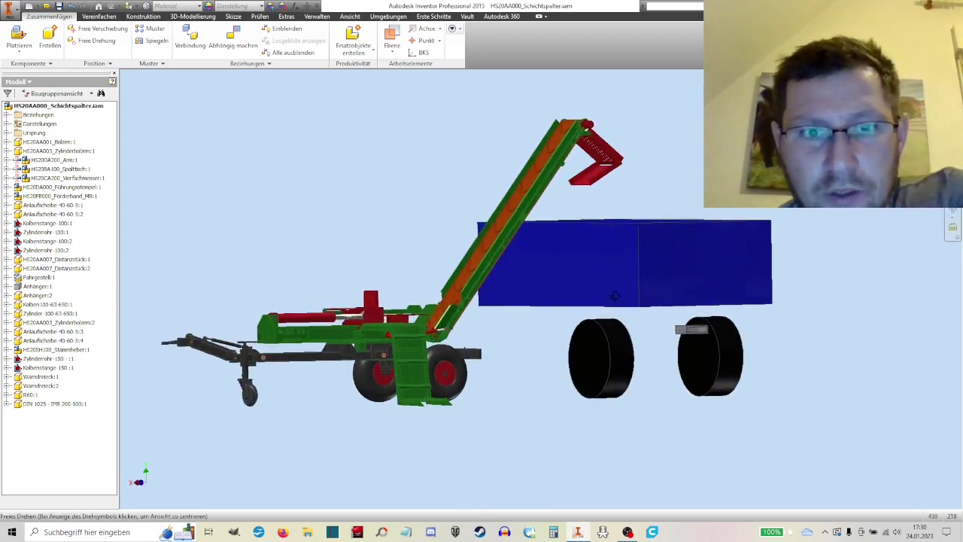
pyautogui.rightClick(541, 330)
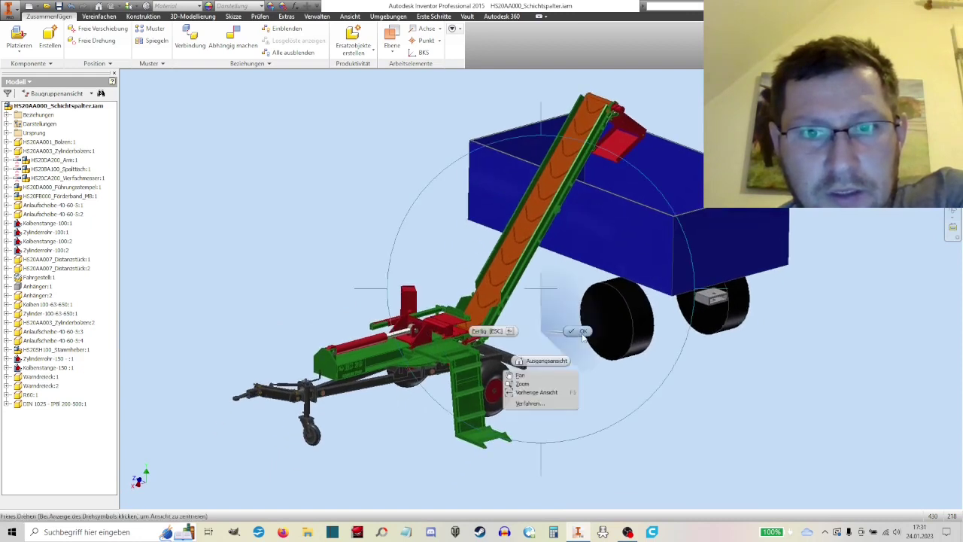
pyautogui.click(526, 366)
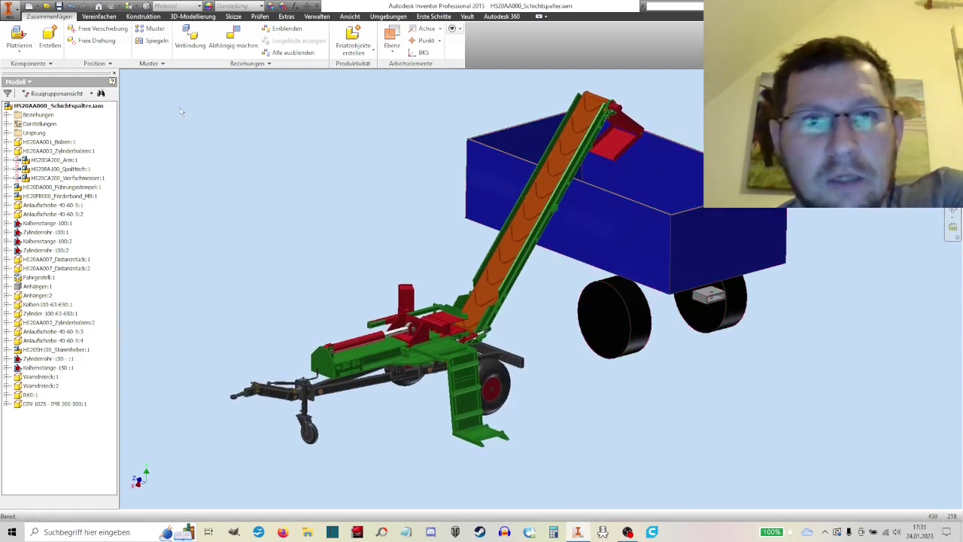
pyautogui.click(59, 6)
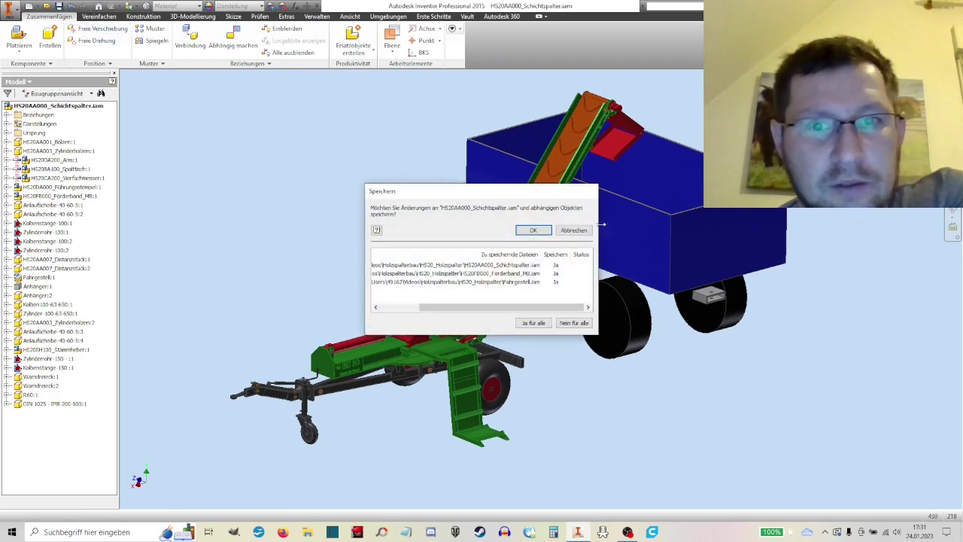
pyautogui.press('Return')
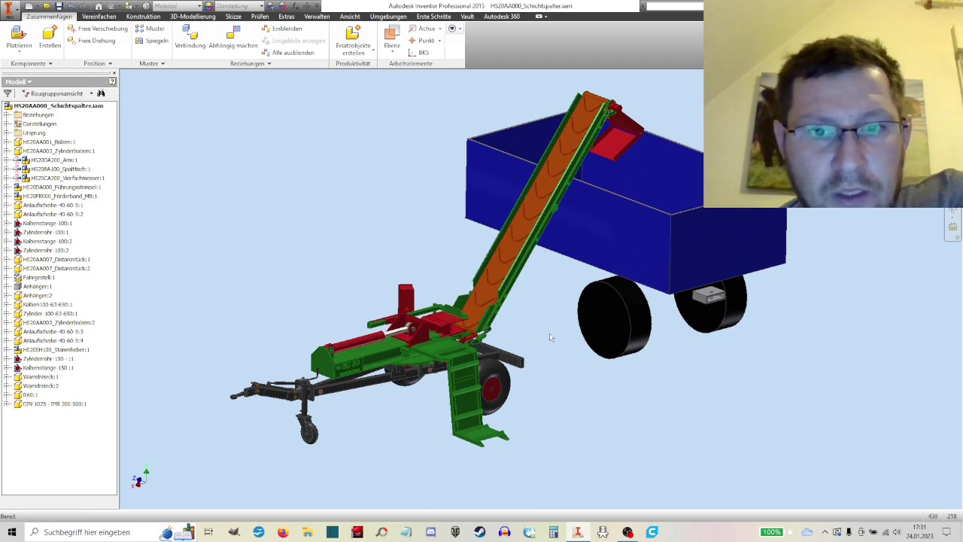
# Step: Free-drag the HS20SH100_Stammheber ladder up and down while orbiting around the splitter and conveyor
pyautogui.scroll(3, 466, 399)
pyautogui.scroll(-2, 632, 376)
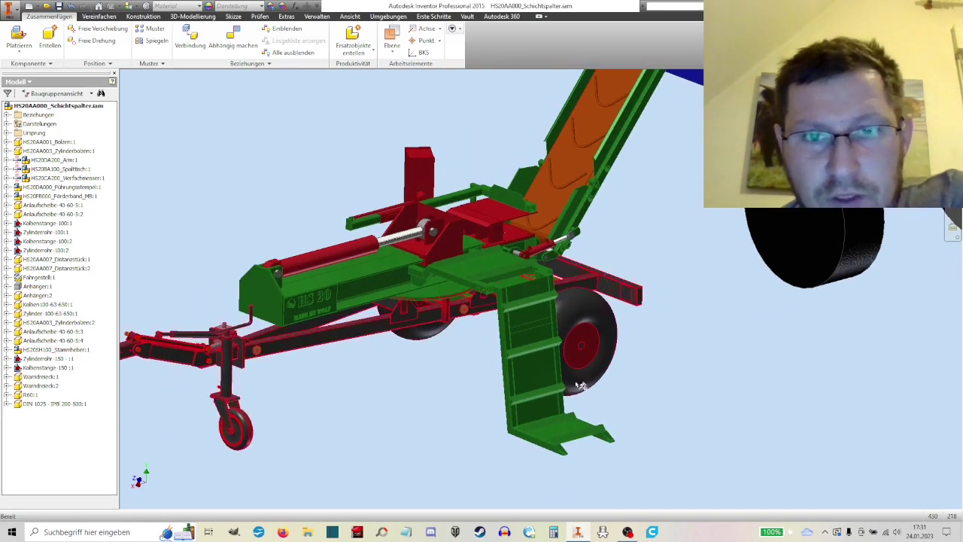
pyautogui.moveTo(553, 442)
pyautogui.mouseDown()
pyautogui.moveTo(623, 281)
pyautogui.moveTo(722, 256)
pyautogui.mouseUp()
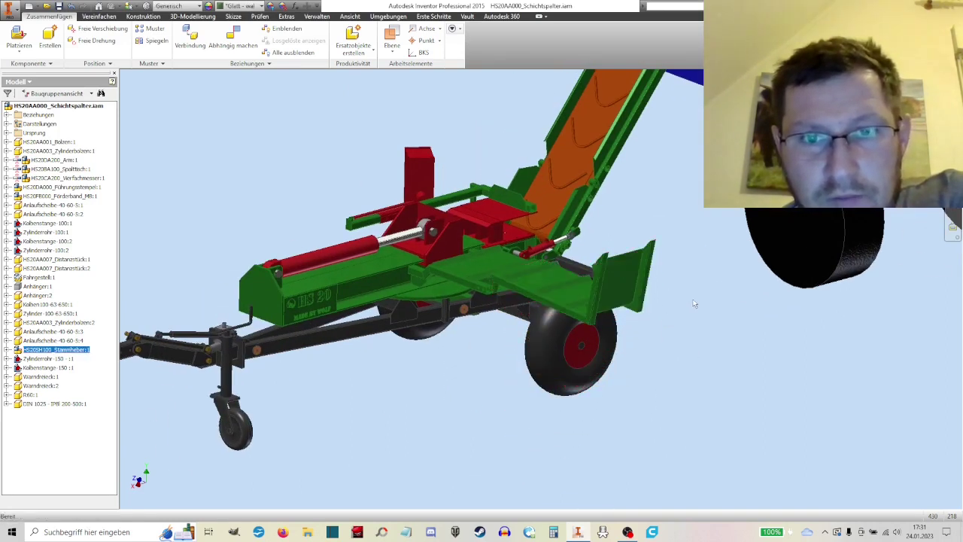
pyautogui.press('F4')
pyautogui.moveTo(899, 238); pyautogui.dragTo(664, 251)
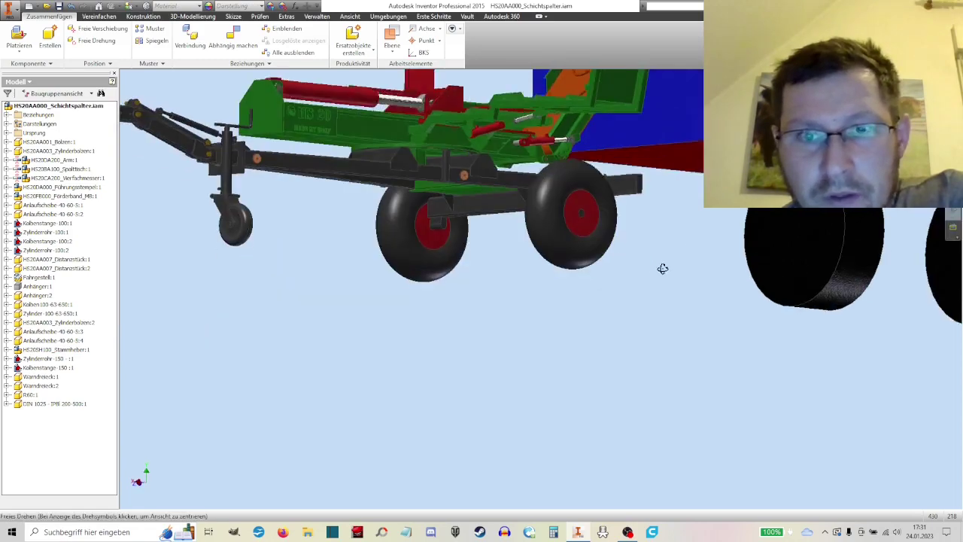
pyautogui.scroll(5, 501, 190)
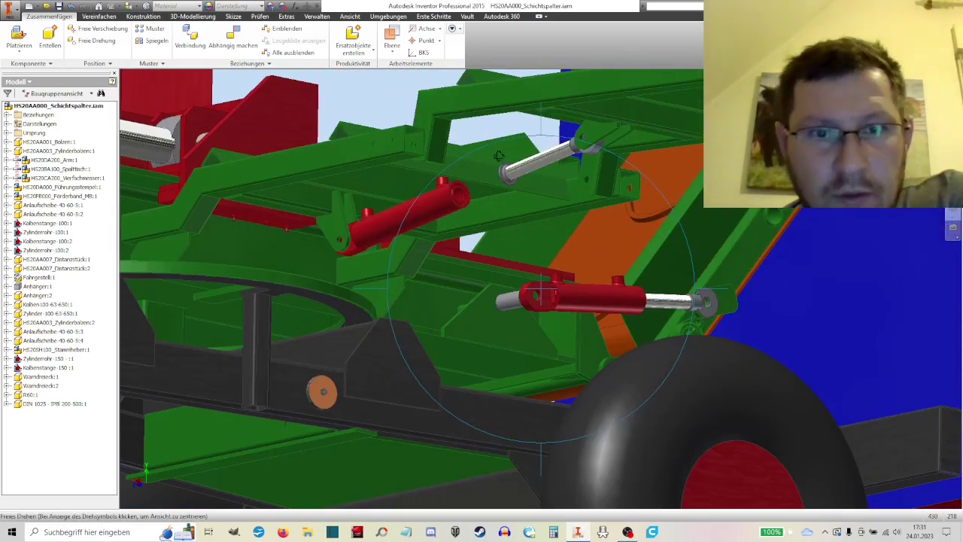
pyautogui.scroll(-5, 498, 238)
pyautogui.moveTo(498, 238); pyautogui.dragTo(422, 248)
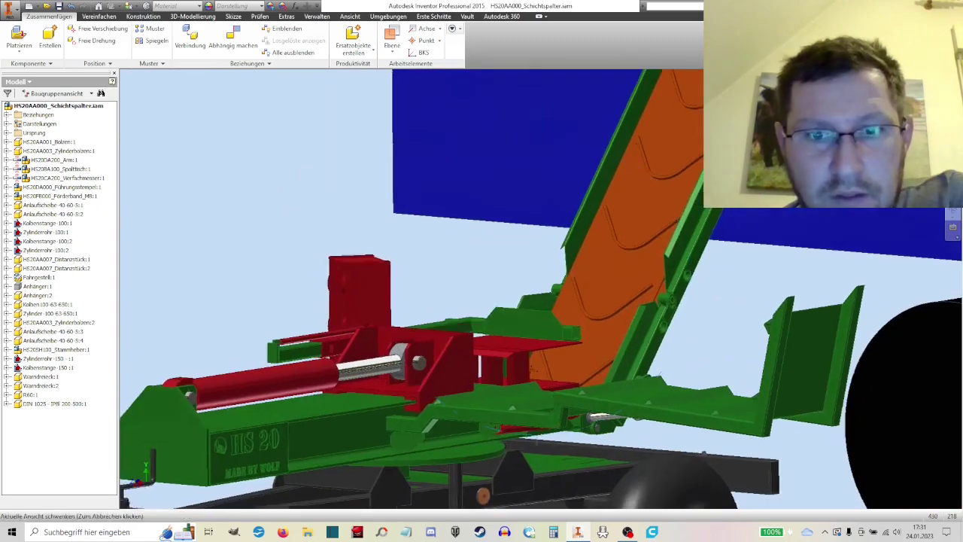
pyautogui.moveTo(496, 248); pyautogui.dragTo(609, 295)
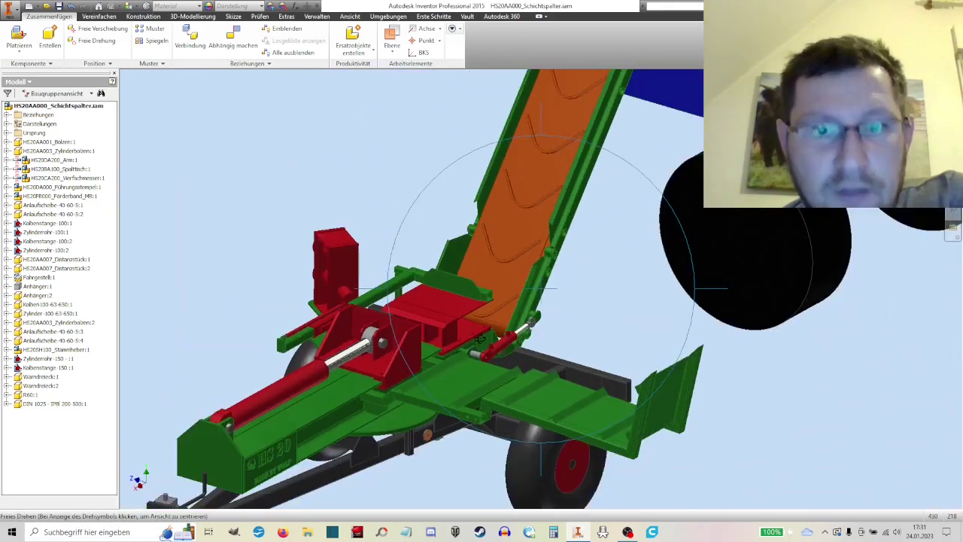
pyautogui.rightClick(609, 294)
pyautogui.click(657, 289)
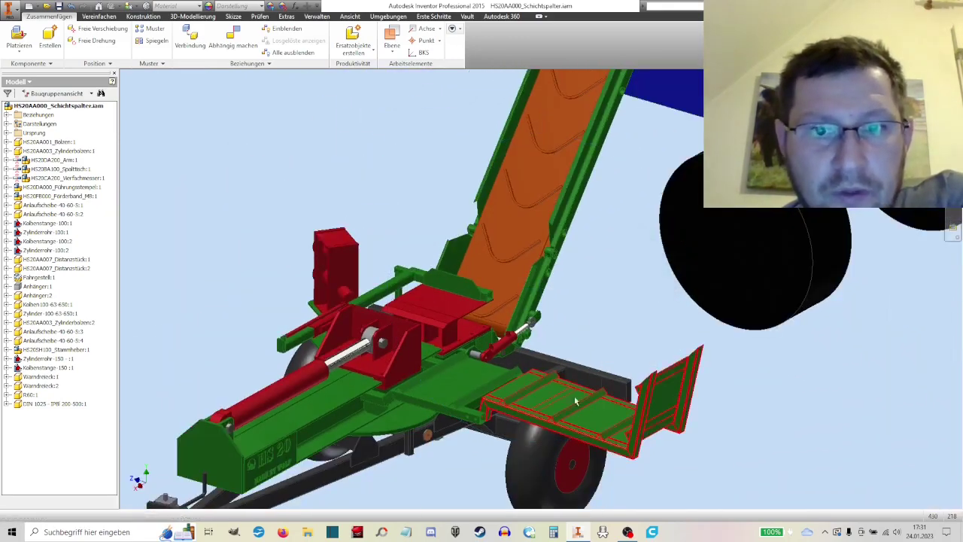
pyautogui.moveTo(655, 376); pyautogui.dragTo(617, 451)
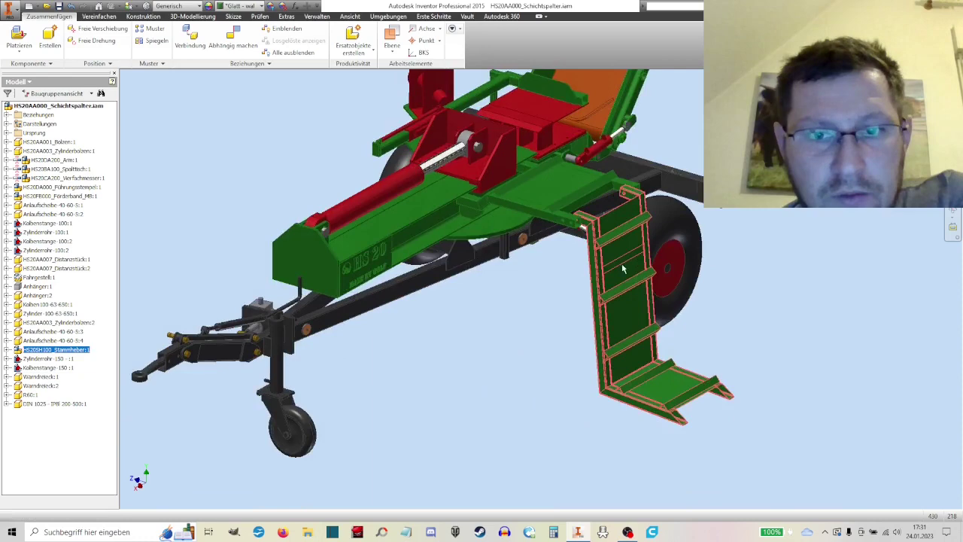
pyautogui.moveTo(623, 268)
pyautogui.mouseDown()
pyautogui.moveTo(638, 312)
pyautogui.moveTo(549, 228)
pyautogui.mouseUp()
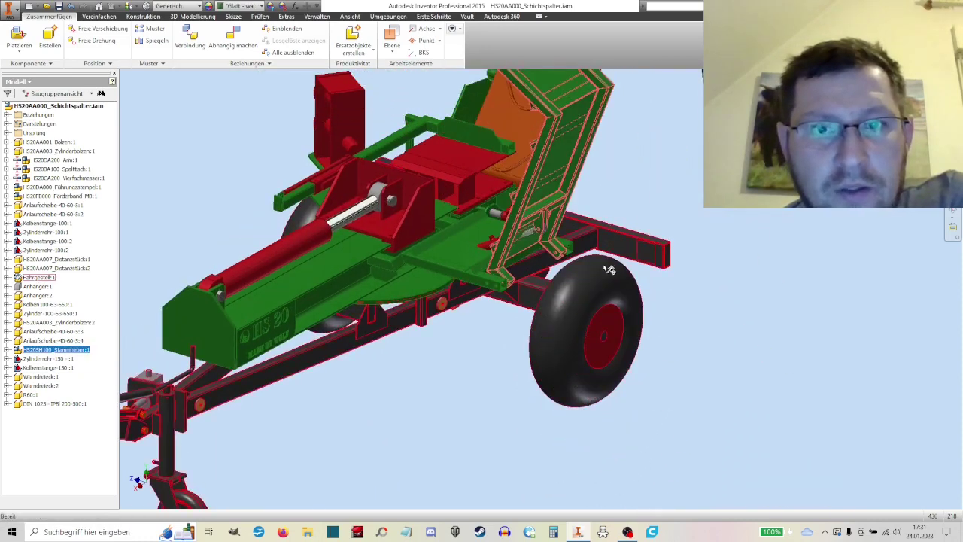
pyautogui.moveTo(549, 227)
pyautogui.mouseDown()
pyautogui.moveTo(593, 345)
pyautogui.moveTo(737, 314)
pyautogui.mouseUp()
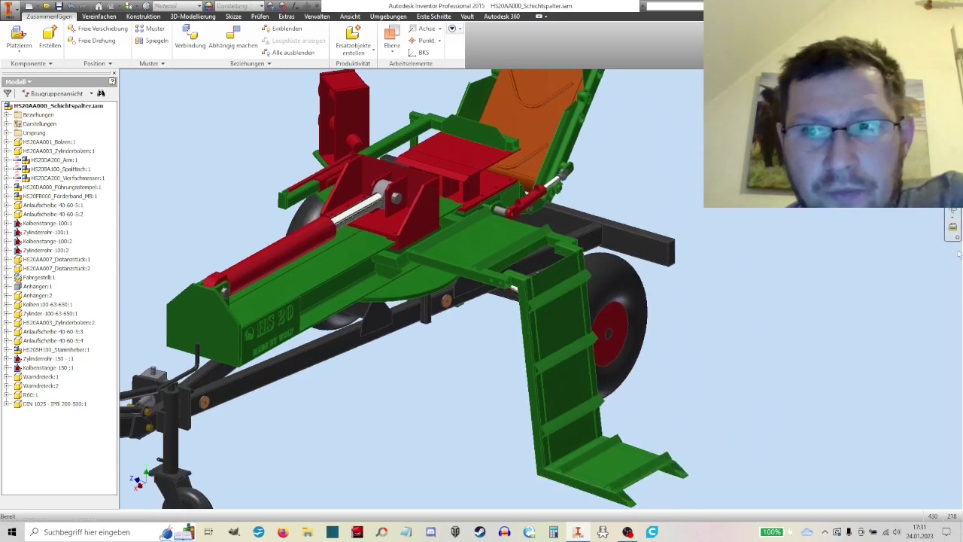
# Step: From a top view, raise HS20SH100_Stammheber fully upright, then deselect it and zoom out
pyautogui.click(952, 213)
pyautogui.moveTo(670, 337)
pyautogui.mouseDown()
pyautogui.moveTo(679, 311)
pyautogui.moveTo(702, 305)
pyautogui.moveTo(720, 315)
pyautogui.mouseUp()
pyautogui.moveTo(843, 196); pyautogui.dragTo(623, 205)
pyautogui.rightClick(624, 205)
pyautogui.click(646, 209)
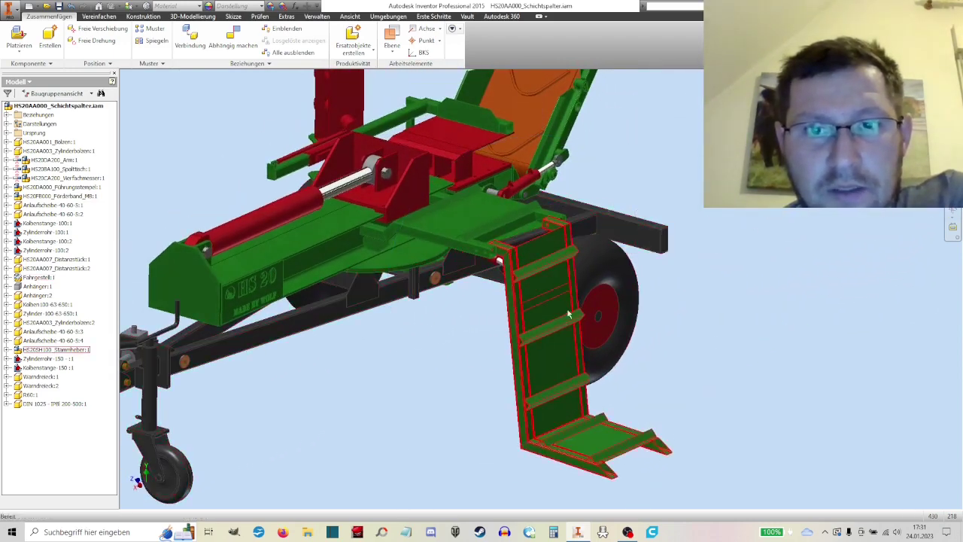
pyautogui.moveTo(570, 311)
pyautogui.mouseDown()
pyautogui.moveTo(595, 279)
pyautogui.moveTo(545, 199)
pyautogui.moveTo(452, 230)
pyautogui.mouseUp()
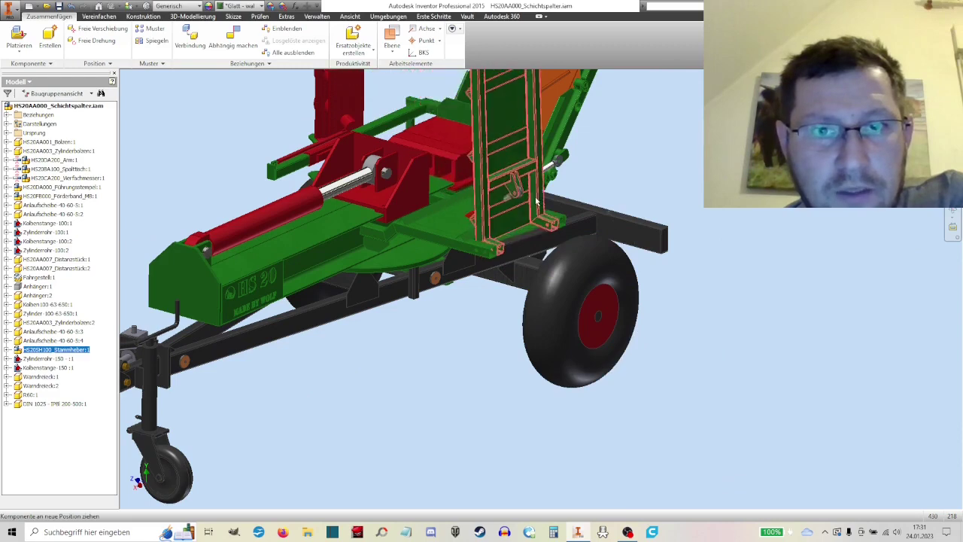
pyautogui.scroll(5, 452, 230)
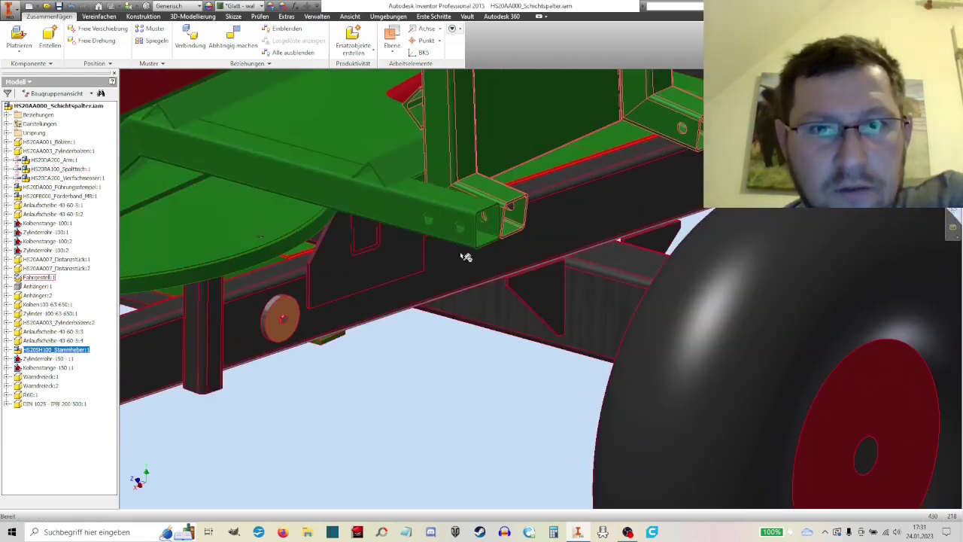
pyautogui.scroll(-4, 462, 254)
pyautogui.scroll(-3, 561, 353)
pyautogui.moveTo(561, 353); pyautogui.dragTo(541, 215)
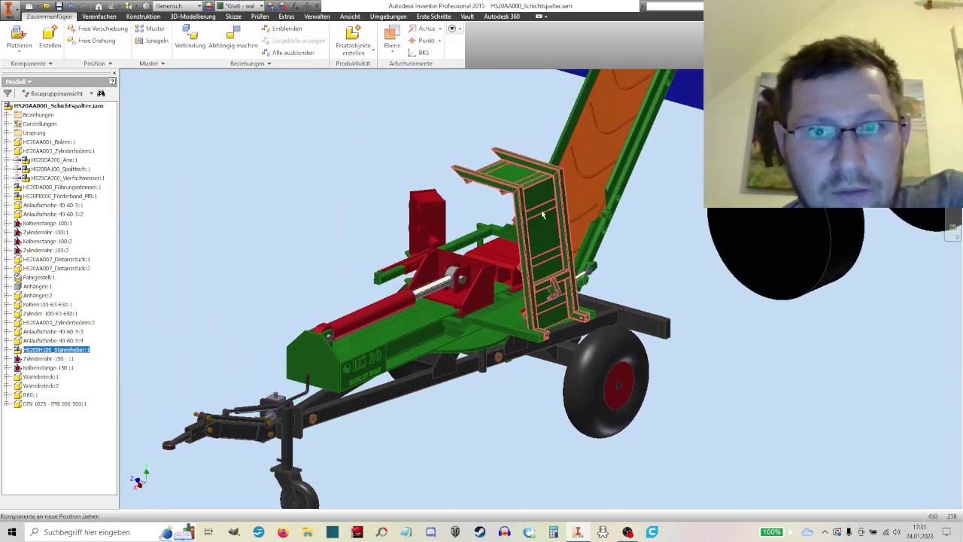
pyautogui.click(654, 224)
pyautogui.scroll(-3, 644, 251)
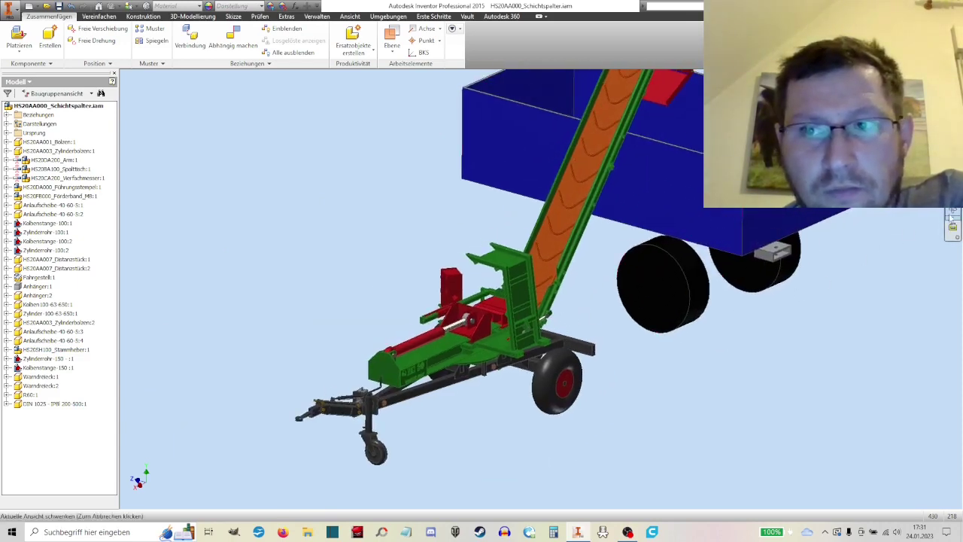
# Step: Orbit and zoom around the log splitter to bring the full wheel into view
pyautogui.keyDown('shift'); pyautogui.moveTo(572, 316); pyautogui.dragTo(594, 300, button='middle'); pyautogui.keyUp('shift')
pyautogui.scroll(3, 595, 304)
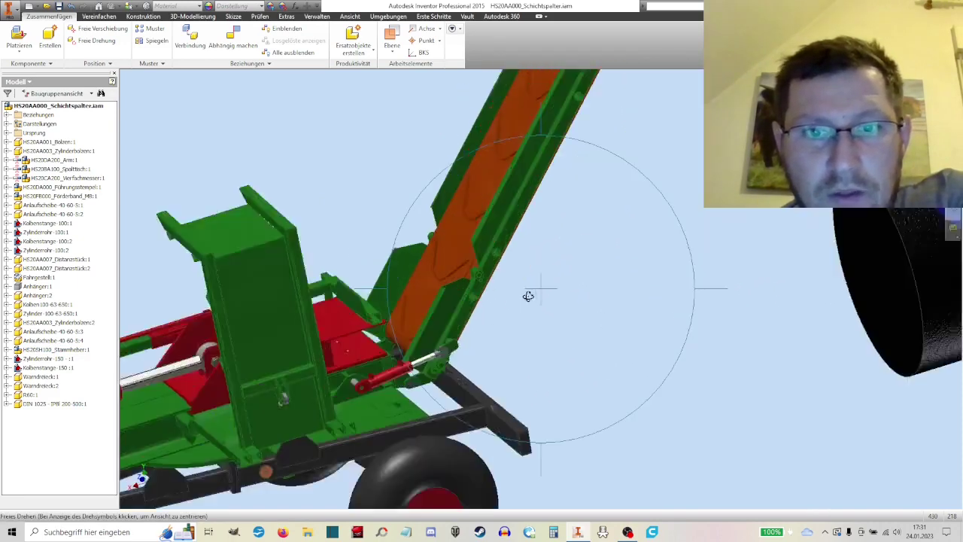
pyautogui.scroll(3, 529, 294)
pyautogui.rightClick(485, 286)
pyautogui.click(519, 291)
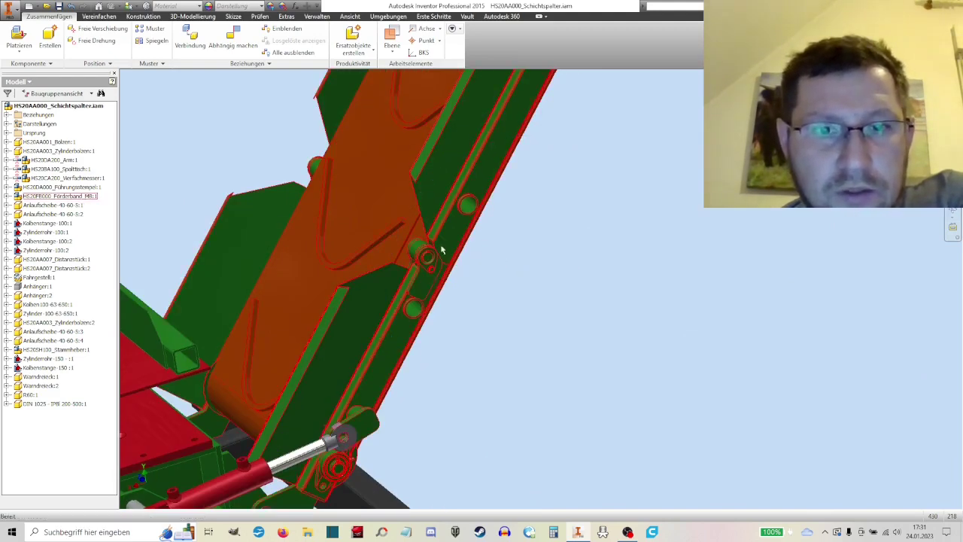
pyautogui.scroll(3, 442, 274)
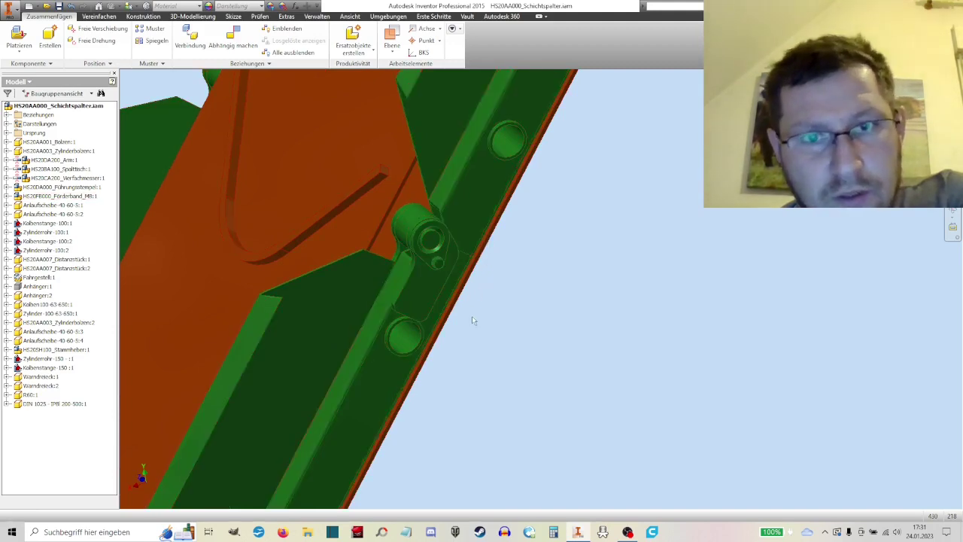
pyautogui.scroll(-4, 467, 331)
pyautogui.moveTo(468, 347); pyautogui.dragTo(521, 310, button='middle')
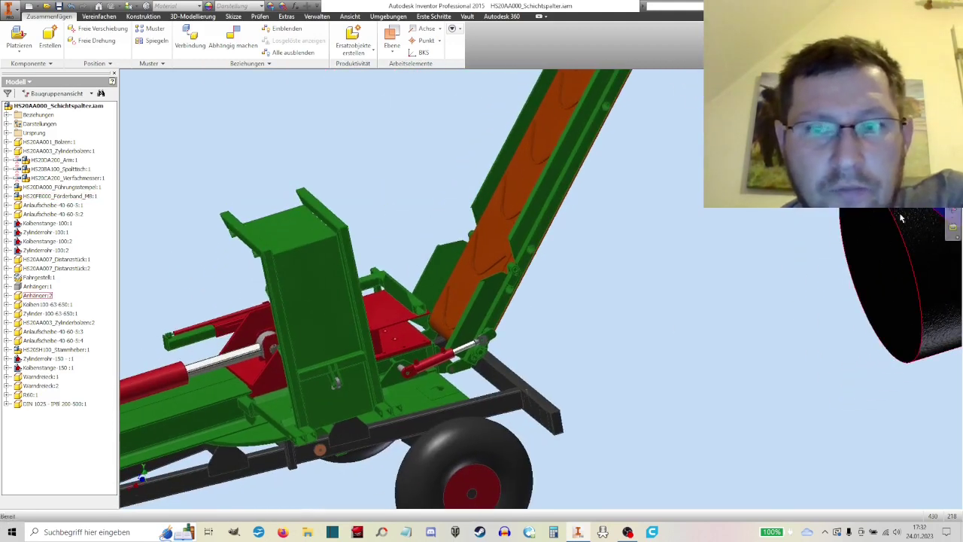
# Step: Free-move HS20SH100_Stammheber:1 down below the frame at the front
pyautogui.click(952, 218)
pyautogui.moveTo(546, 326)
pyautogui.mouseDown()
pyautogui.moveTo(484, 306)
pyautogui.moveTo(520, 316)
pyautogui.moveTo(494, 300)
pyautogui.moveTo(501, 318)
pyautogui.moveTo(541, 314)
pyautogui.mouseUp()
pyautogui.rightClick(541, 313)
pyautogui.click(527, 360)
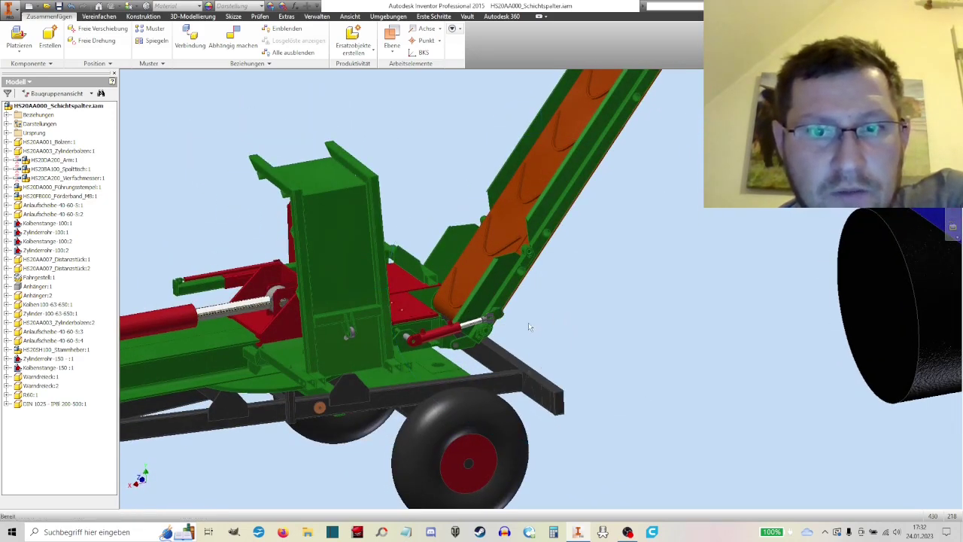
pyautogui.scroll(-2, 528, 322)
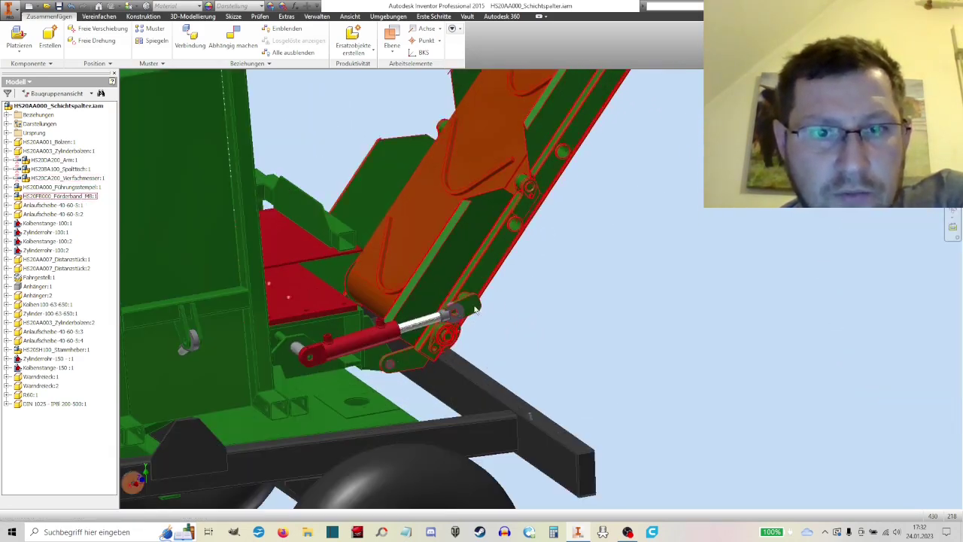
pyautogui.scroll(3, 474, 309)
pyautogui.scroll(3, 511, 251)
pyautogui.scroll(-1, 594, 188)
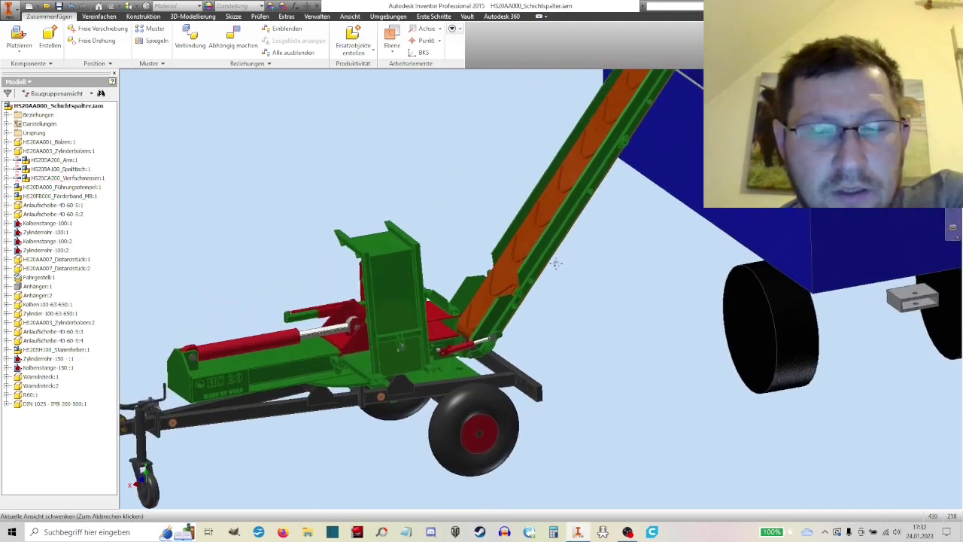
pyautogui.scroll(-1, 608, 174)
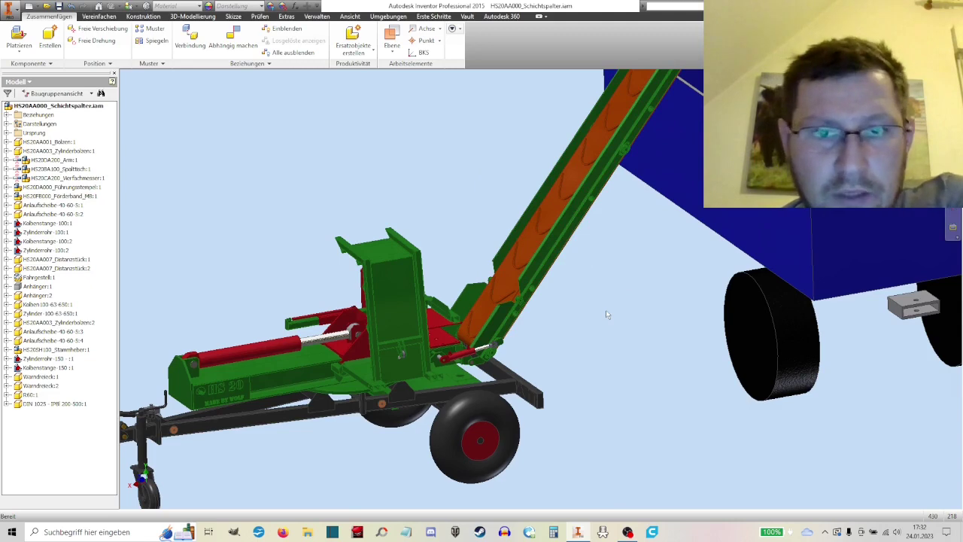
pyautogui.moveTo(391, 302); pyautogui.dragTo(515, 362)
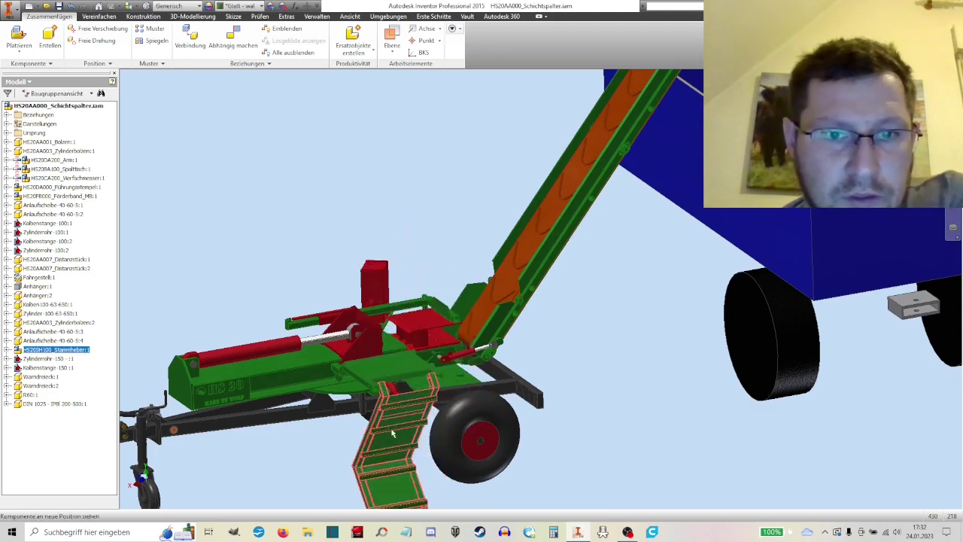
pyautogui.scroll(3, 508, 355)
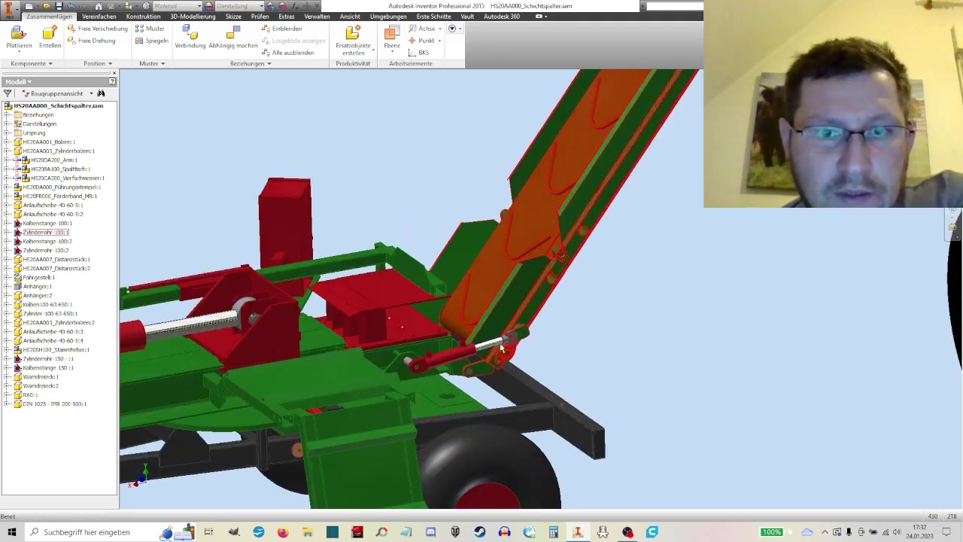
pyautogui.scroll(-3, 581, 335)
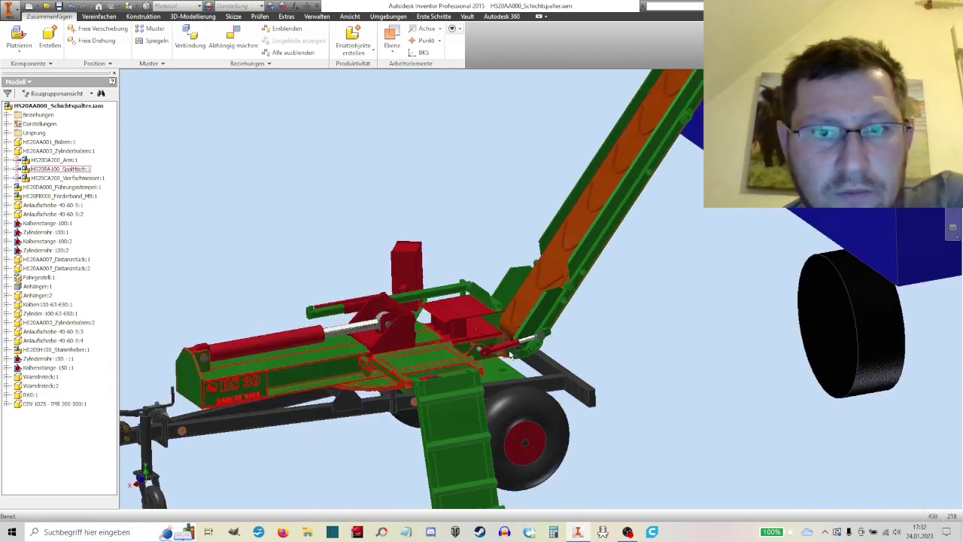
pyautogui.scroll(-3, 642, 280)
pyautogui.moveTo(641, 280); pyautogui.dragTo(561, 322, button='middle')
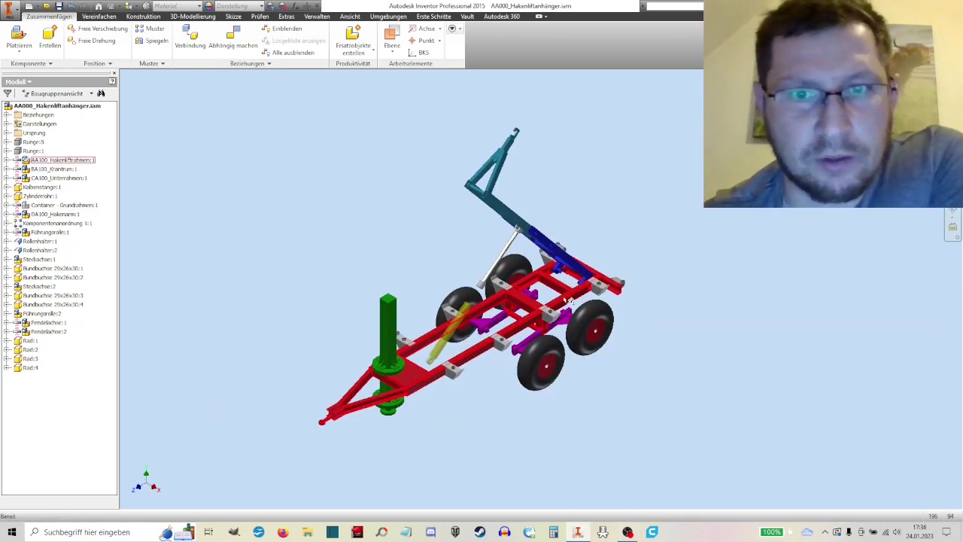
# Step: On AA000_Hakenliftanhänger.iam, check Visual Style options unchanged and go to the top view
pyautogui.scroll(-5, 529, 331)
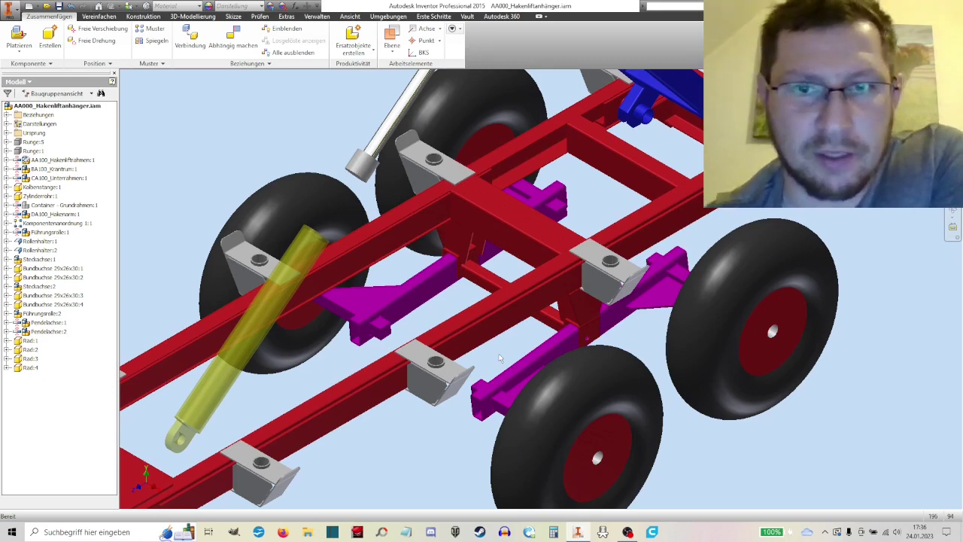
pyautogui.click(350, 16)
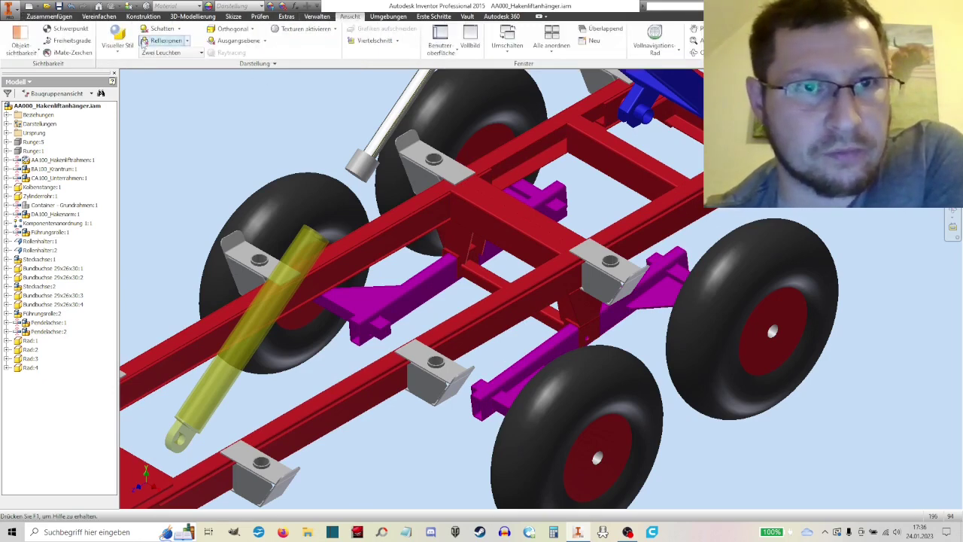
pyautogui.click(117, 41)
pyautogui.click(197, 124)
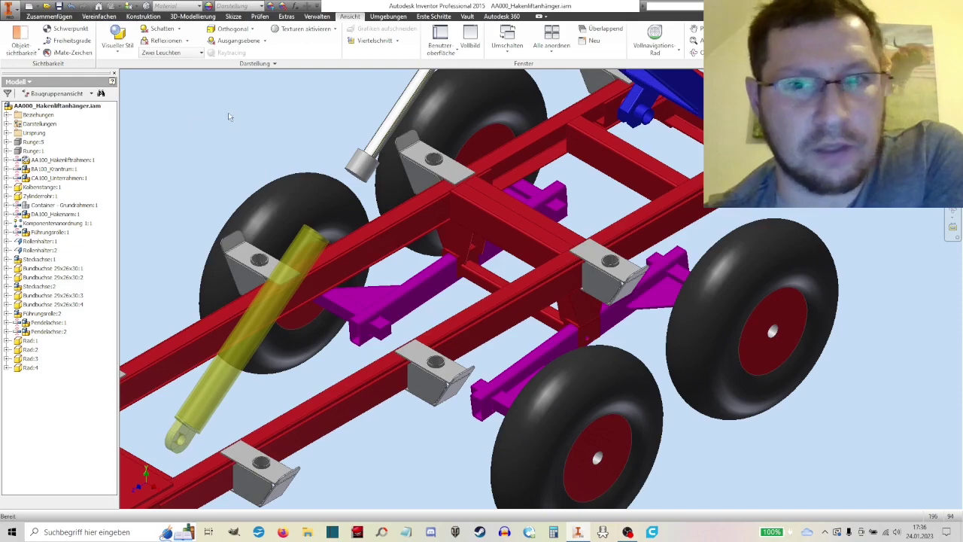
pyautogui.press('F2')
pyautogui.press('F5')
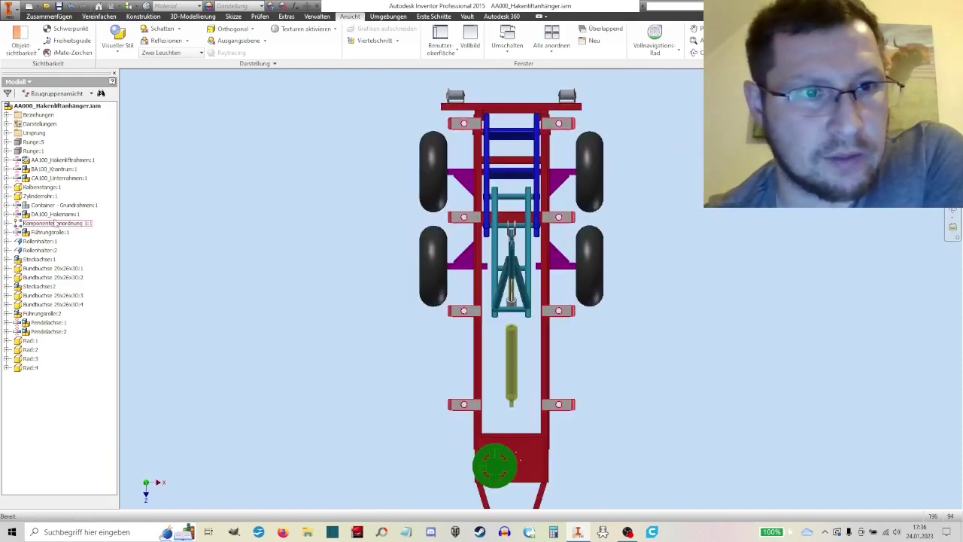
# Step: Make Container - Grundrahmen:1 visible and orbit the trailer into a perspective view
pyautogui.rightClick(51, 205)
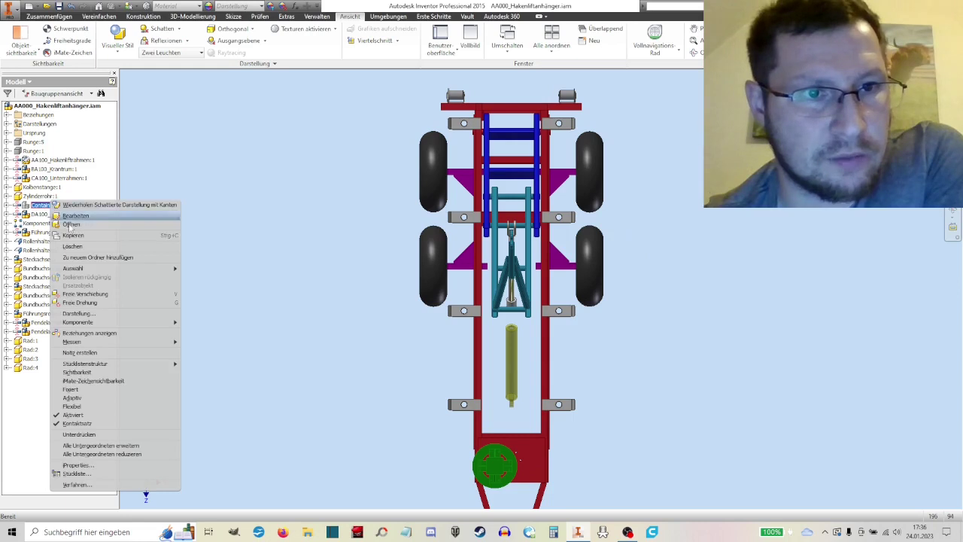
pyautogui.click(100, 371)
pyautogui.scroll(5, 471, 177)
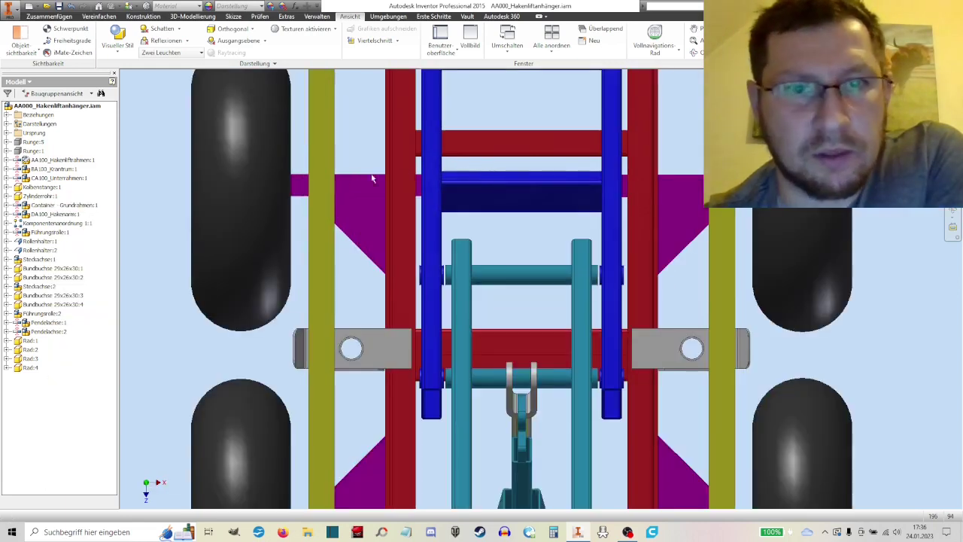
pyautogui.scroll(-5, 316, 192)
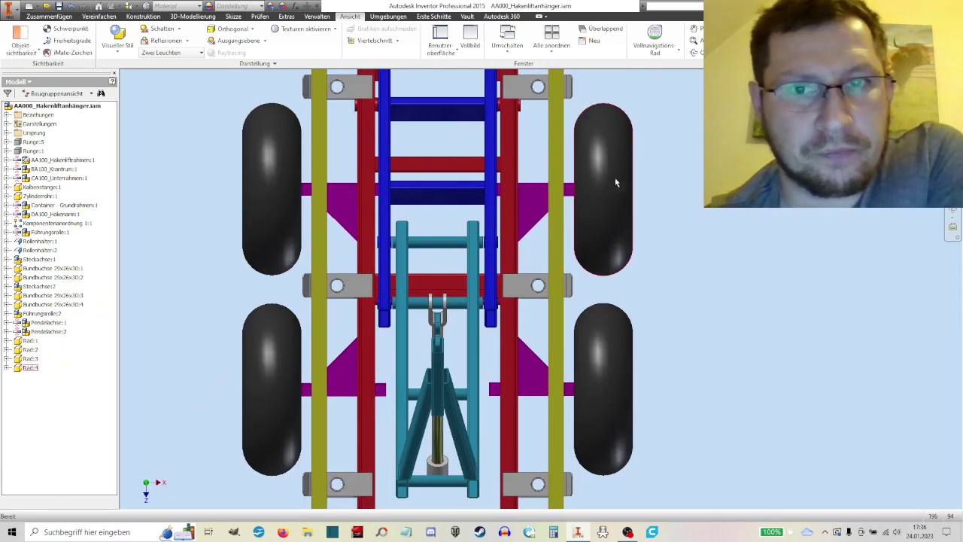
pyautogui.moveTo(614, 177); pyautogui.dragTo(613, 184, button='middle')
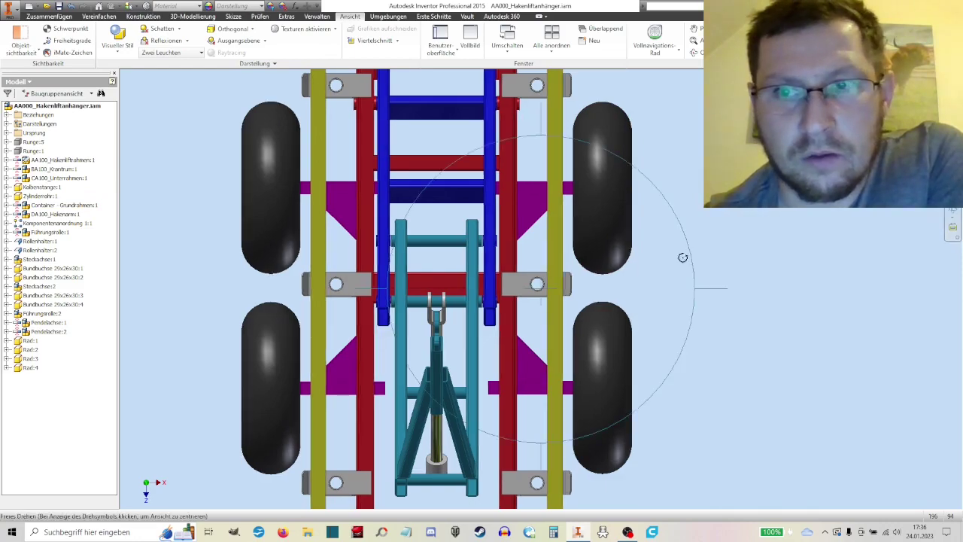
pyautogui.moveTo(683, 258)
pyautogui.keyDown('shift'); pyautogui.mouseDown(button='middle')
pyautogui.moveTo(509, 270)
pyautogui.moveTo(484, 215)
pyautogui.moveTo(417, 258)
pyautogui.moveTo(434, 290)
pyautogui.moveTo(573, 131)
pyautogui.moveTo(588, 315)
pyautogui.mouseUp(button='middle'); pyautogui.keyUp('shift')
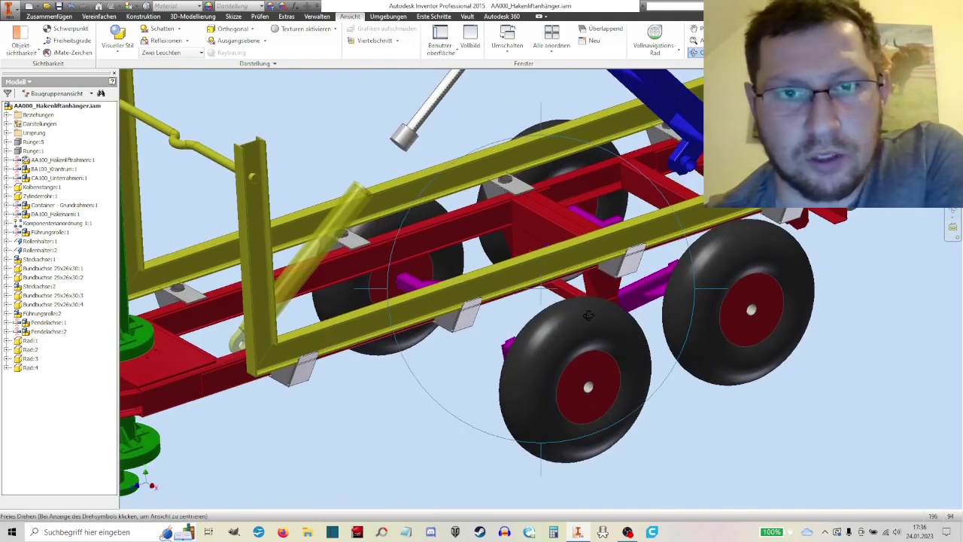
pyautogui.scroll(-3, 624, 310)
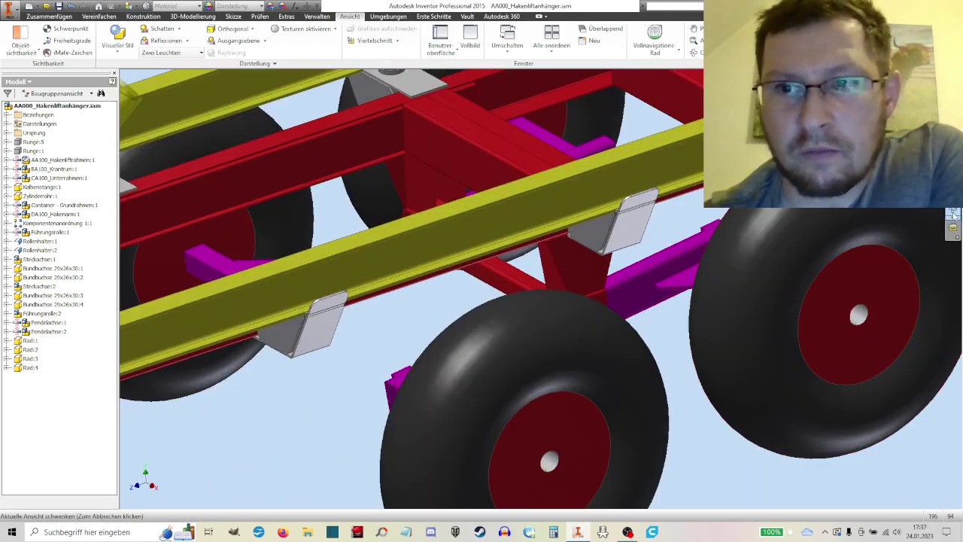
# Step: Orbit to the chassis underside and bring up the hook-lift frame's context menu
pyautogui.press('F4')
pyautogui.moveTo(542, 289); pyautogui.dragTo(513, 286)
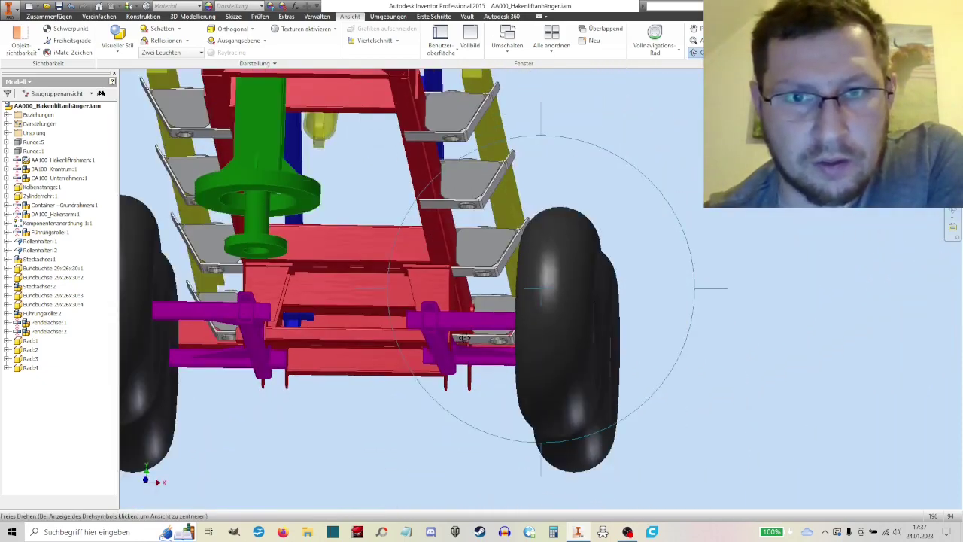
pyautogui.moveTo(507, 296)
pyautogui.mouseDown()
pyautogui.moveTo(518, 276)
pyautogui.moveTo(488, 291)
pyautogui.moveTo(546, 217)
pyautogui.mouseUp()
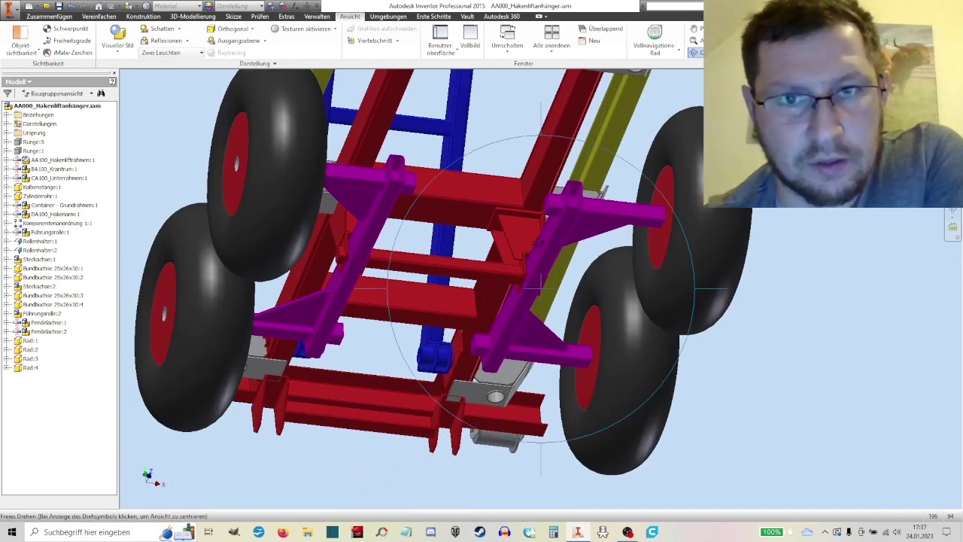
pyautogui.scroll(-3, 561, 269)
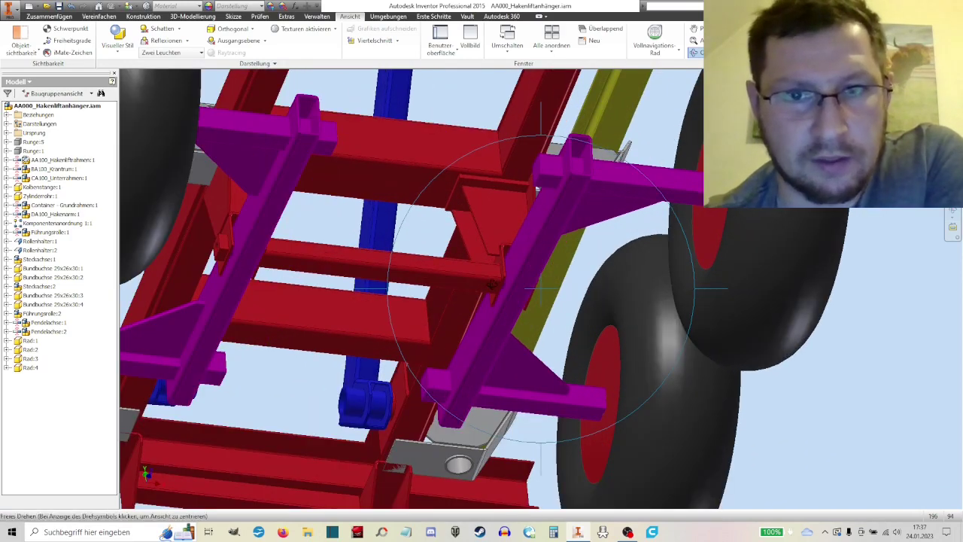
pyautogui.moveTo(493, 284)
pyautogui.mouseDown()
pyautogui.moveTo(495, 229)
pyautogui.moveTo(491, 242)
pyautogui.mouseUp()
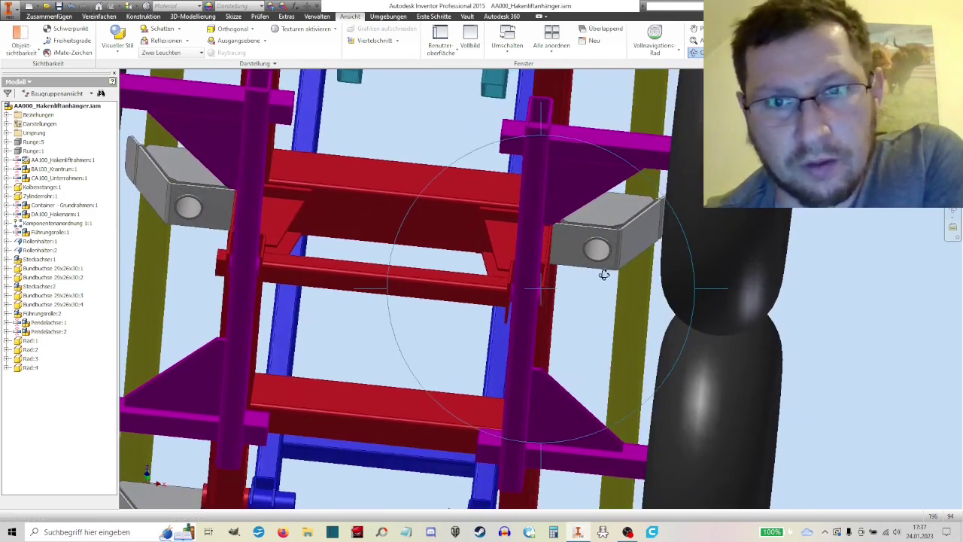
pyautogui.rightClick(589, 297)
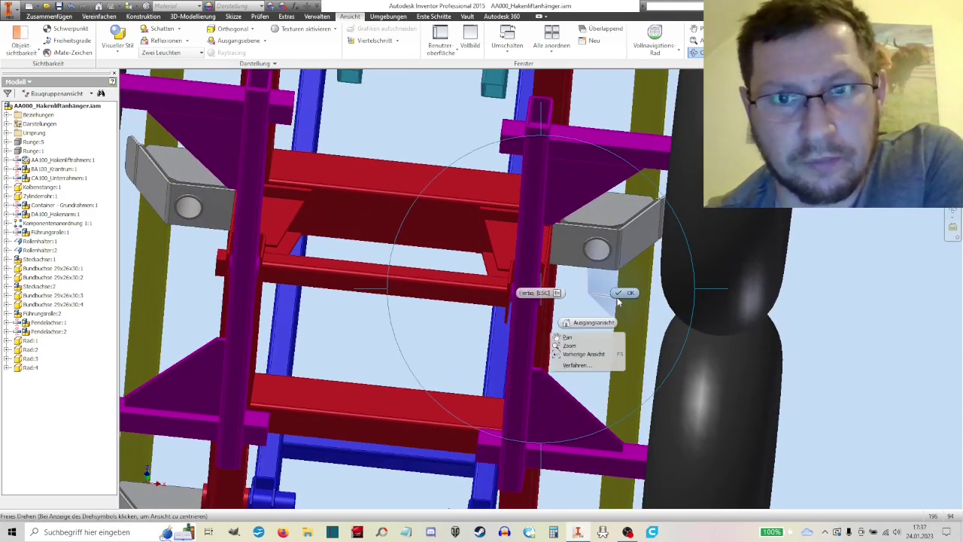
pyautogui.click(572, 336)
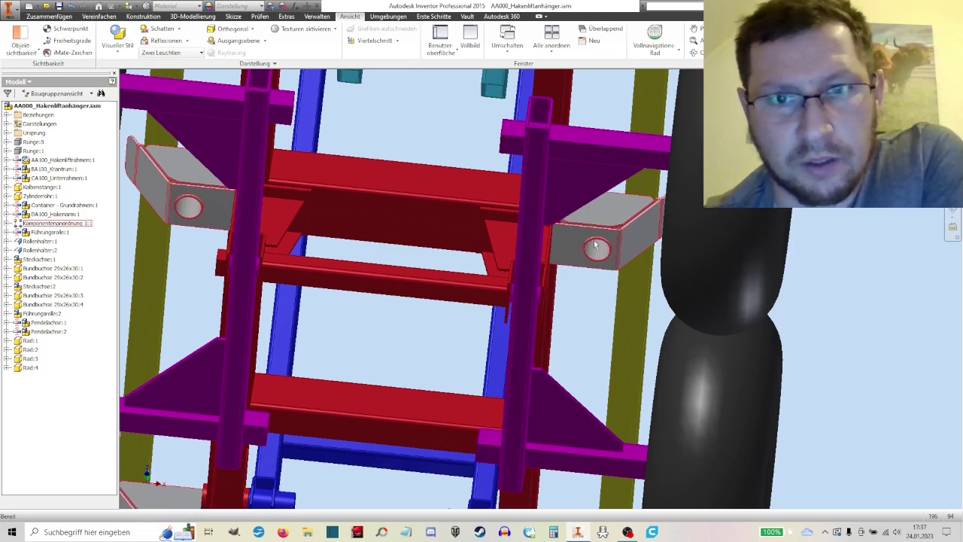
pyautogui.keyDown('shift'); pyautogui.moveTo(589, 301); pyautogui.dragTo(466, 241, button='middle'); pyautogui.keyUp('shift')
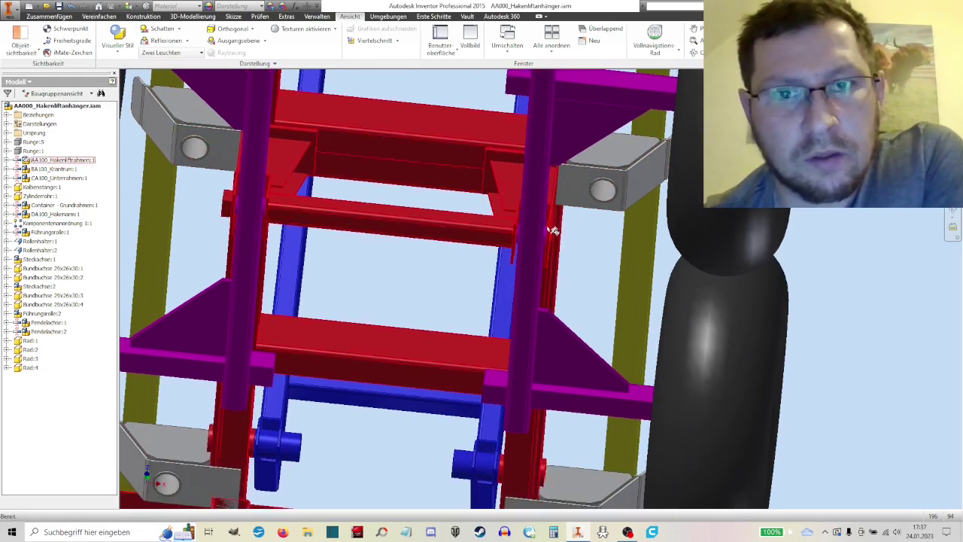
pyautogui.scroll(5, 466, 242)
pyautogui.rightClick(440, 199)
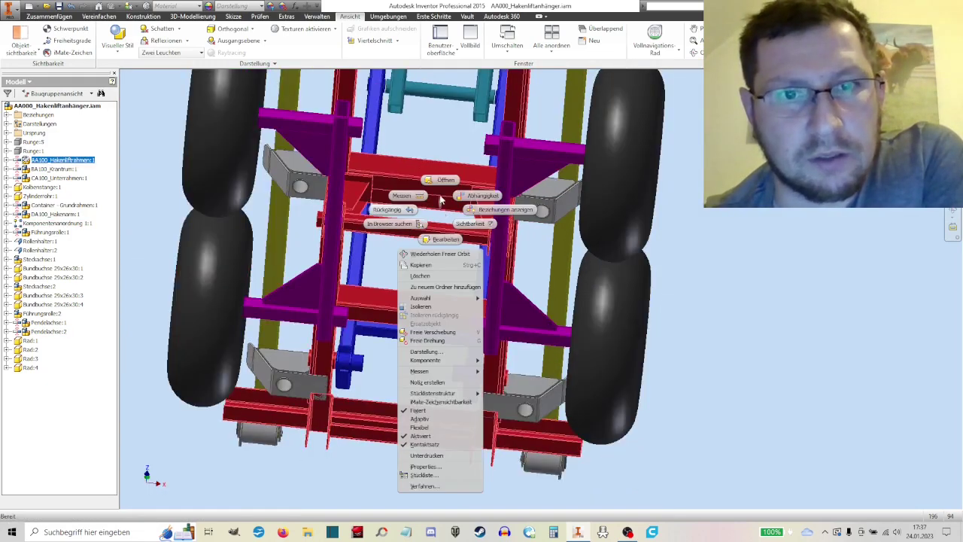
pyautogui.click(441, 197)
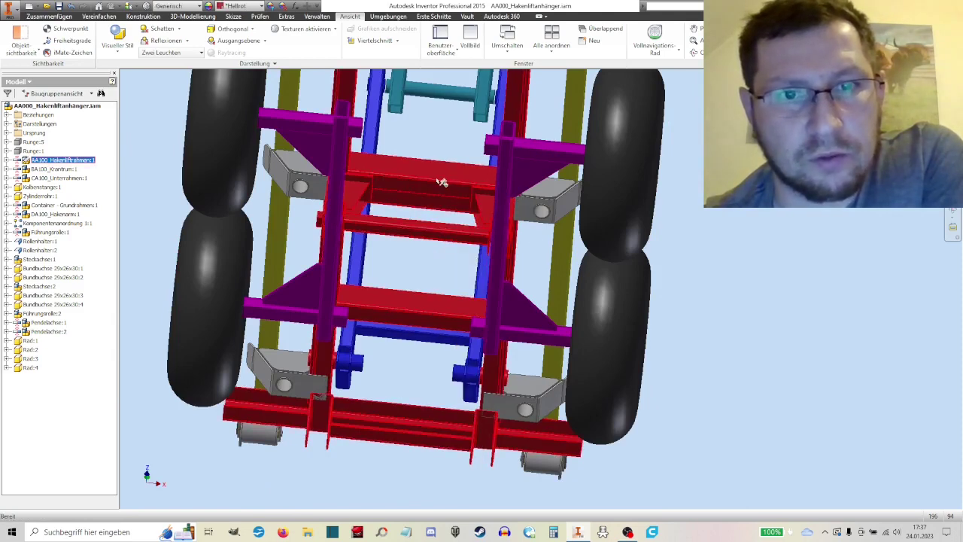
pyautogui.rightClick(439, 169)
# Step: Open AA100_Hakenliftrahmen on its own and delete the green tube
pyautogui.click(443, 149)
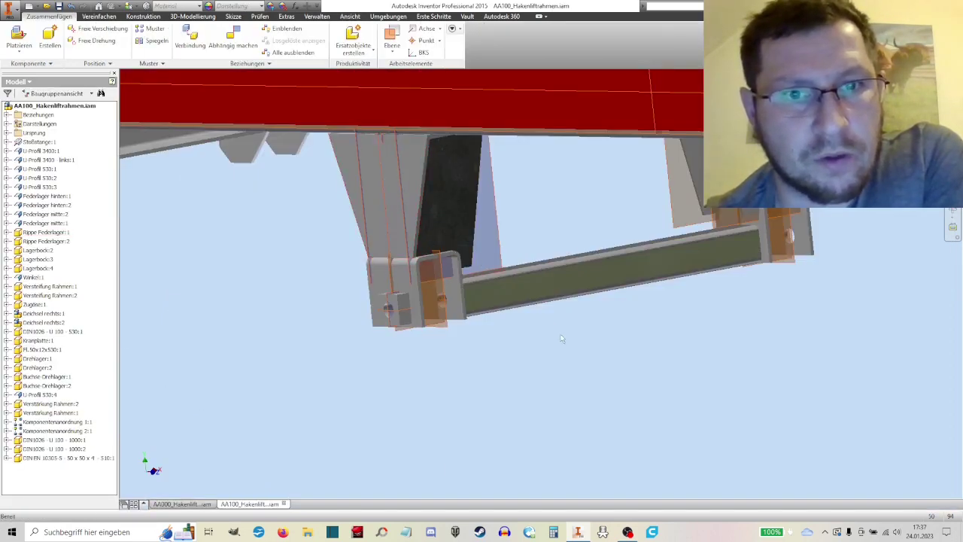
pyautogui.scroll(-3, 542, 313)
pyautogui.click(586, 303)
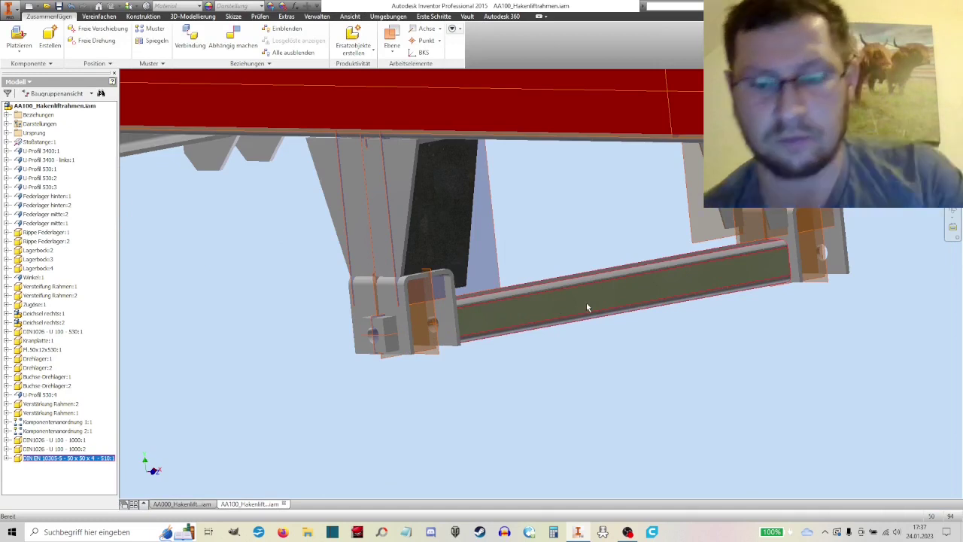
pyautogui.press('Delete')
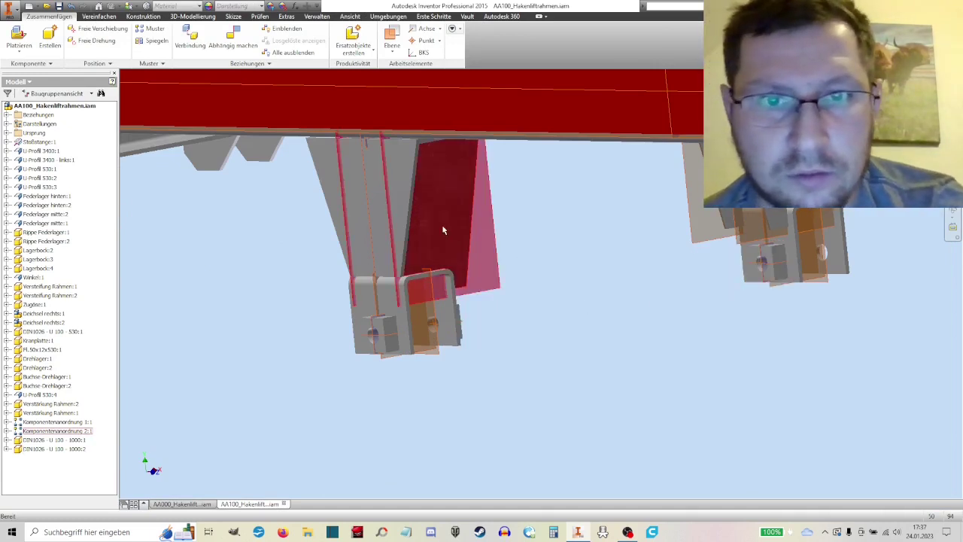
# Step: Change the first stiffener's flush constraint offset from 50 mm to 0
pyautogui.moveTo(593, 242); pyautogui.dragTo(620, 236, button='middle')
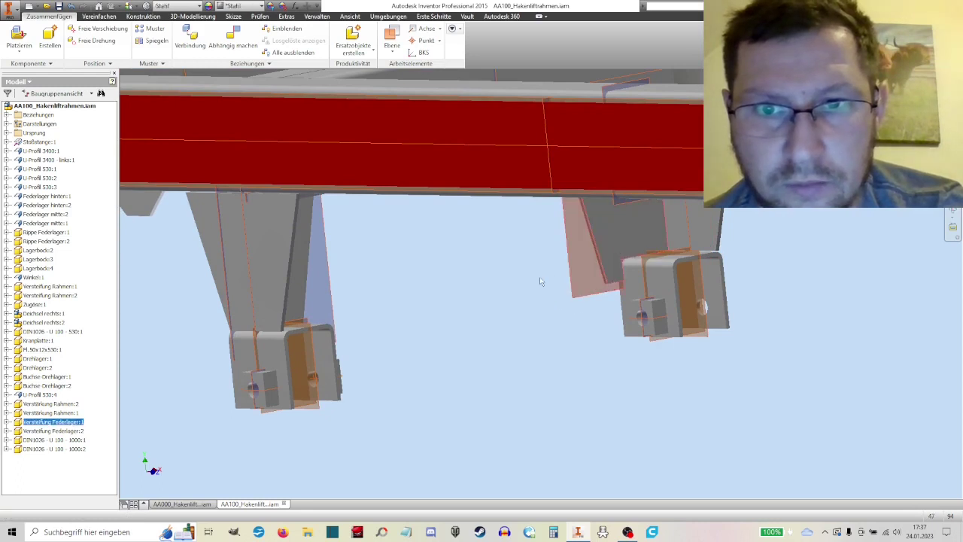
pyautogui.click(7, 422)
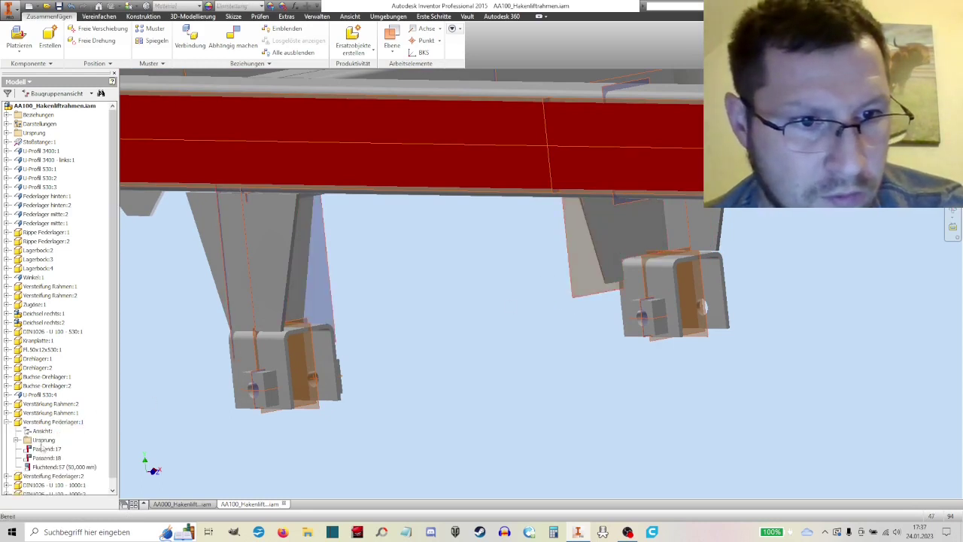
pyautogui.doubleClick(64, 466)
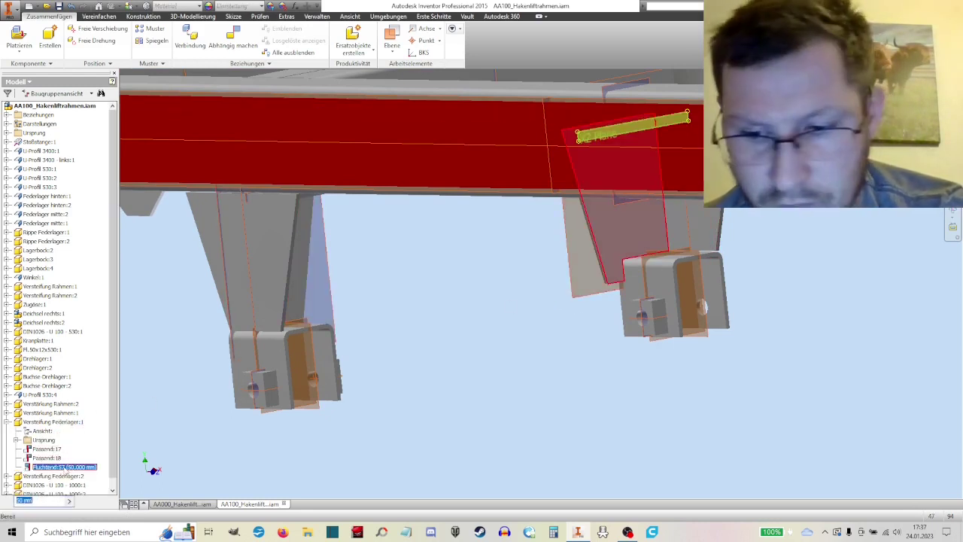
pyautogui.write('0')
pyautogui.press('Return')
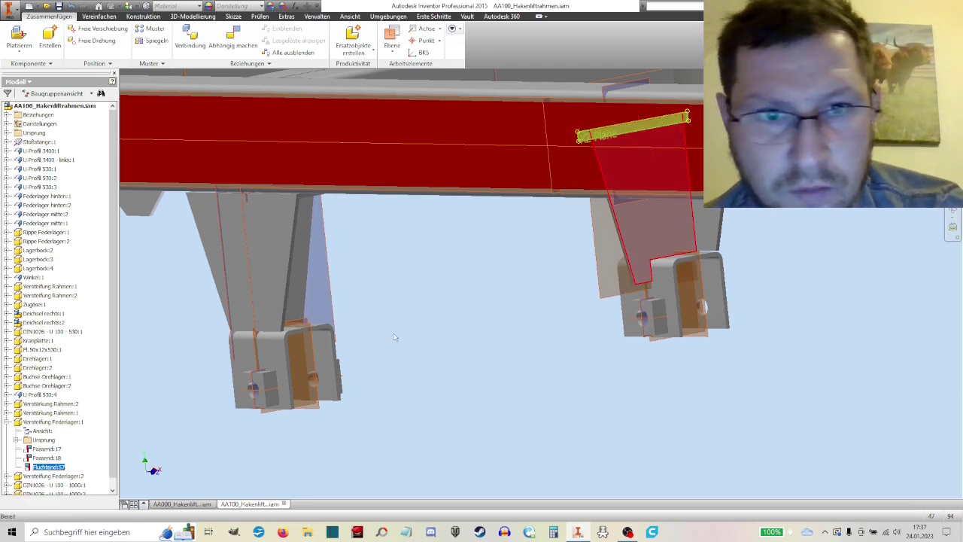
# Step: Delete the second stiffener's flush constraint Fluchtend:59
pyautogui.click(8, 476)
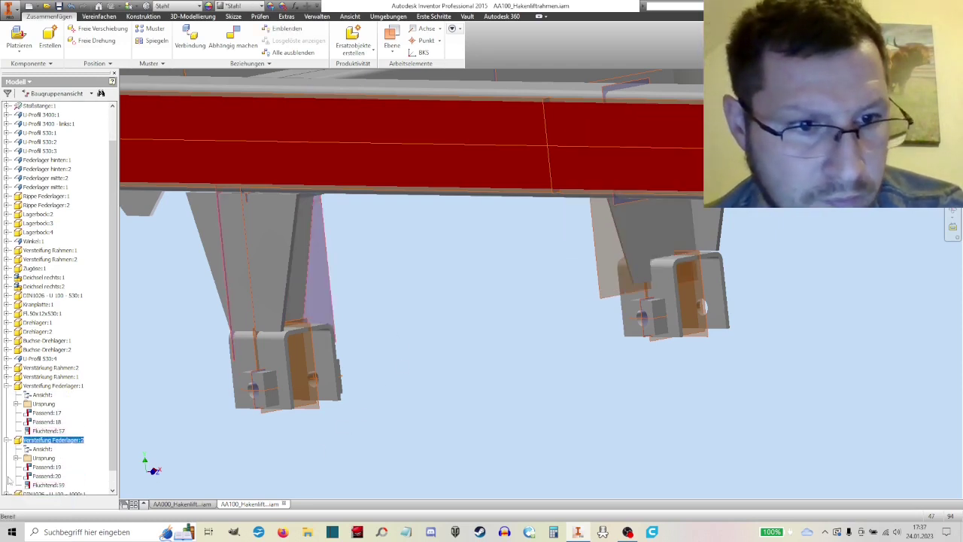
pyautogui.click(61, 485)
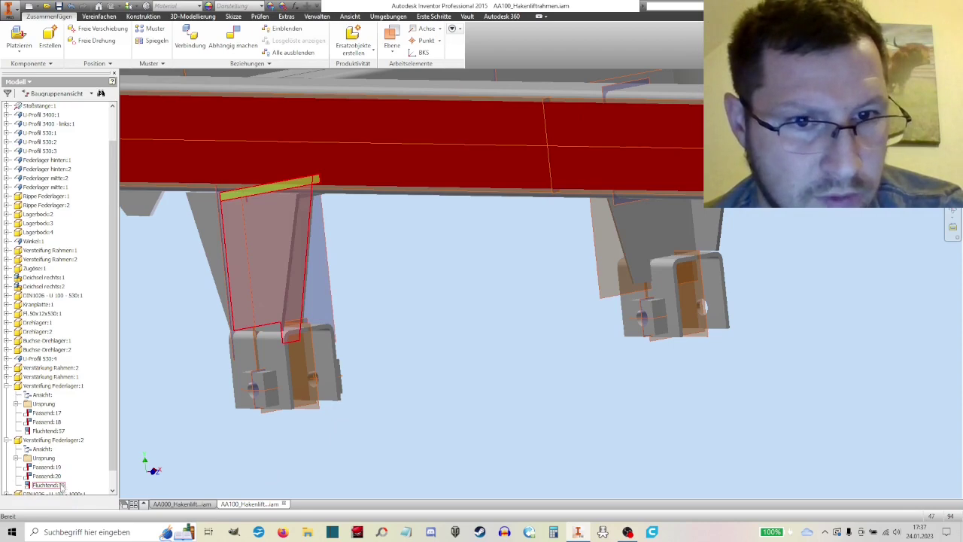
pyautogui.rightClick(61, 487)
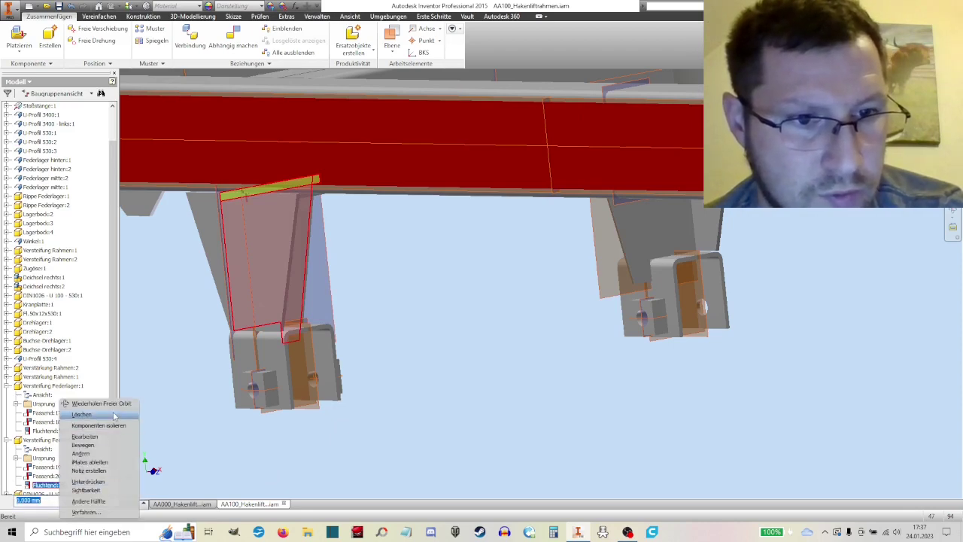
pyautogui.click(79, 417)
# Step: Delete the Lagerbock bearing blocks under the spring hangers
pyautogui.click(350, 16)
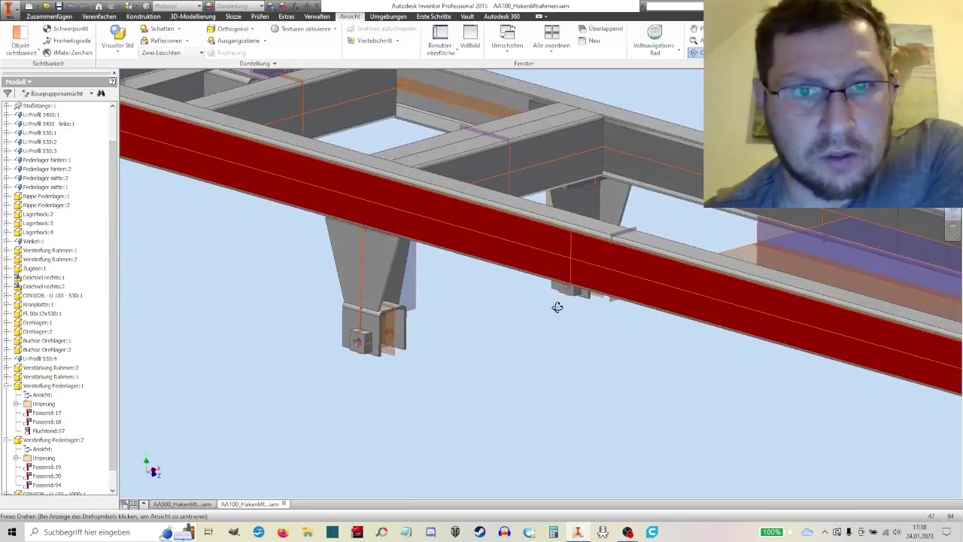
pyautogui.moveTo(557, 307)
pyautogui.mouseDown()
pyautogui.moveTo(571, 277)
pyautogui.moveTo(448, 312)
pyautogui.mouseUp()
pyautogui.scroll(-2, 447, 311)
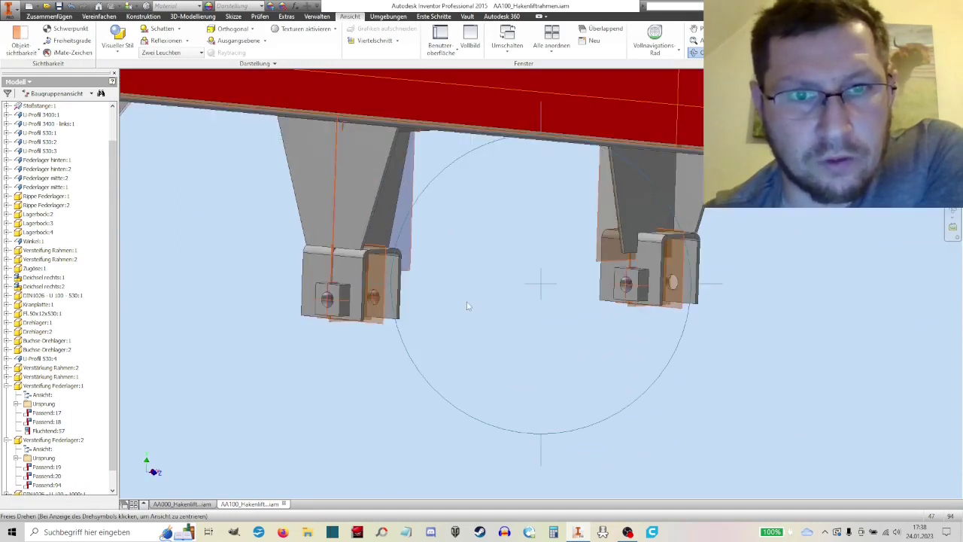
pyautogui.rightClick(467, 308)
pyautogui.click(500, 302)
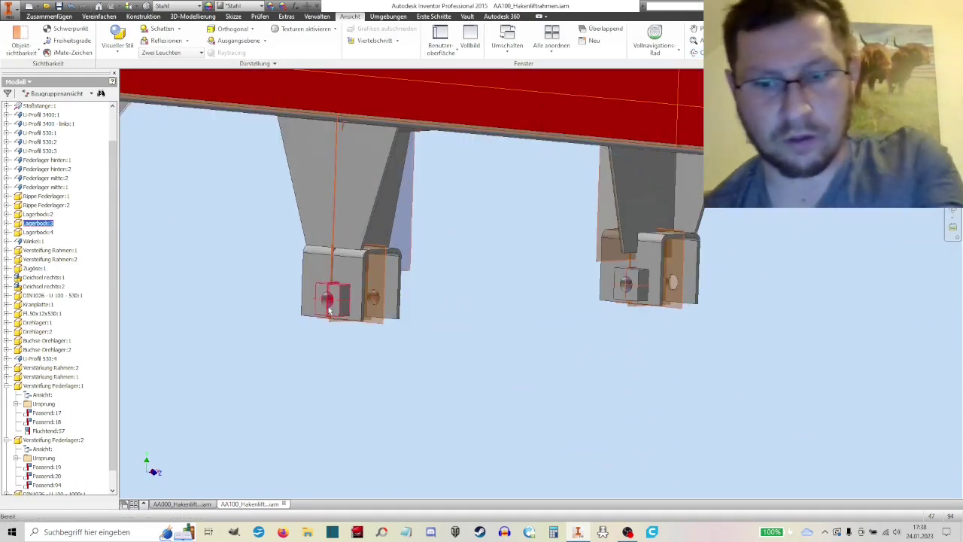
pyautogui.press('Delete')
pyautogui.press('Delete')
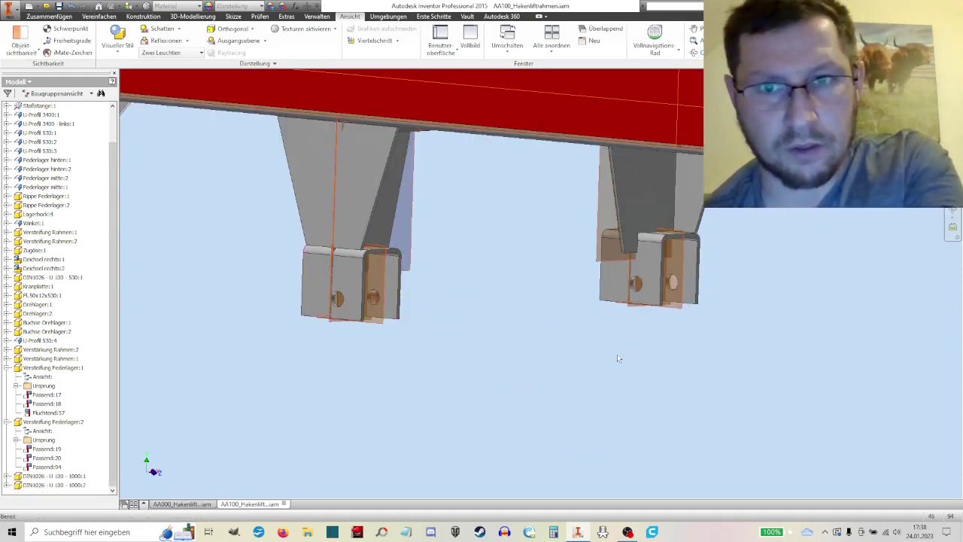
pyautogui.scroll(3, 419, 301)
pyautogui.scroll(-3, 548, 316)
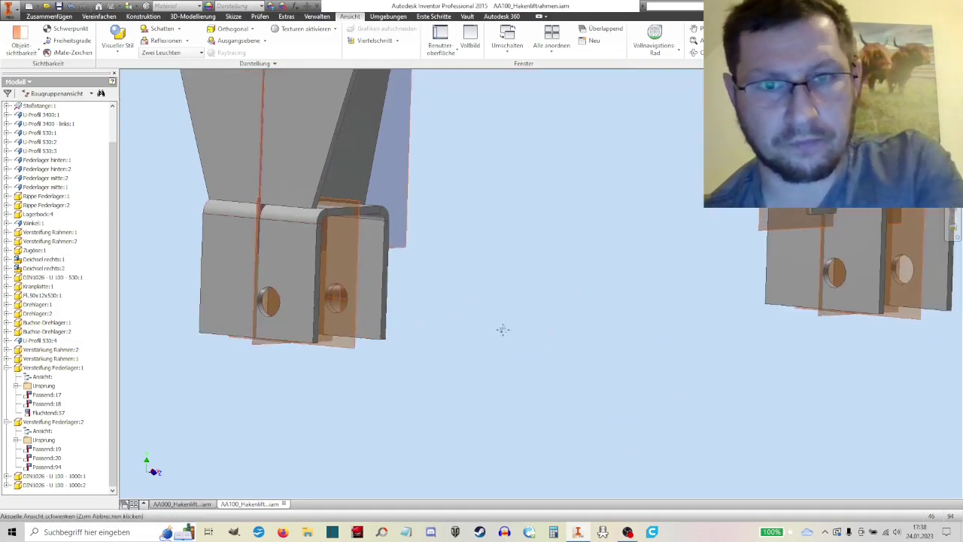
# Step: Delete the last bearing block, return to home view, and switch back to AA000_Hakenliftanhänger.iam
pyautogui.press('F4')
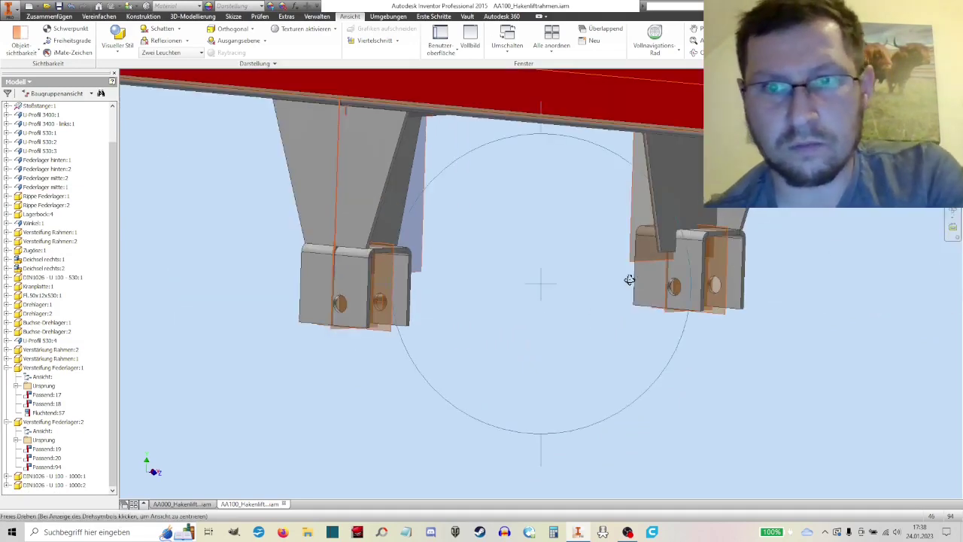
pyautogui.moveTo(628, 349)
pyautogui.mouseDown()
pyautogui.moveTo(563, 281)
pyautogui.moveTo(484, 268)
pyautogui.mouseUp()
pyautogui.rightClick(460, 311)
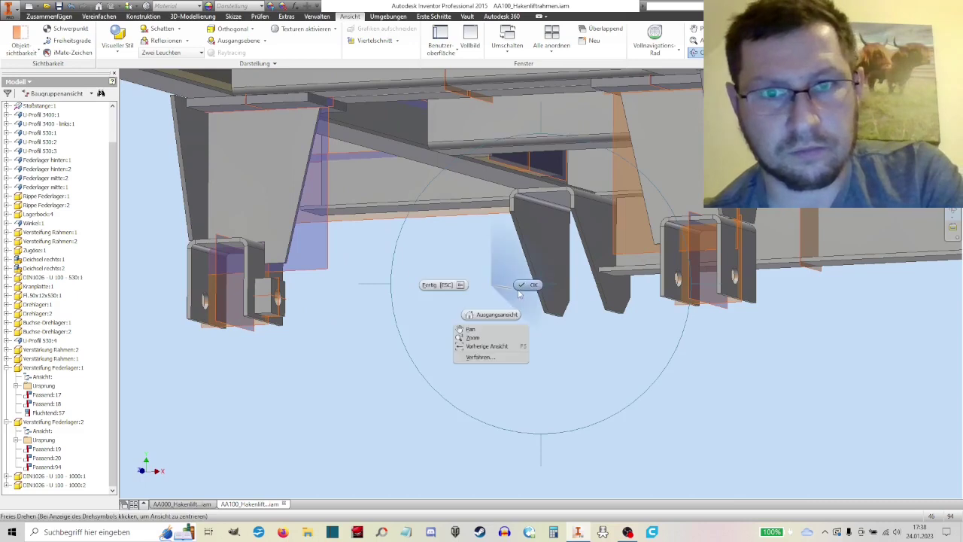
pyautogui.click(474, 328)
pyautogui.press('Delete')
pyautogui.press('F6')
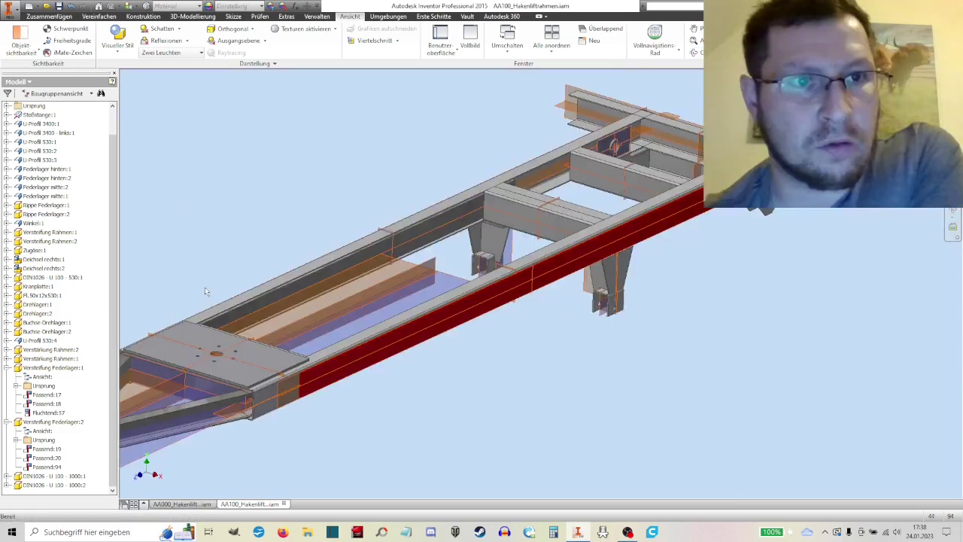
pyautogui.click(195, 503)
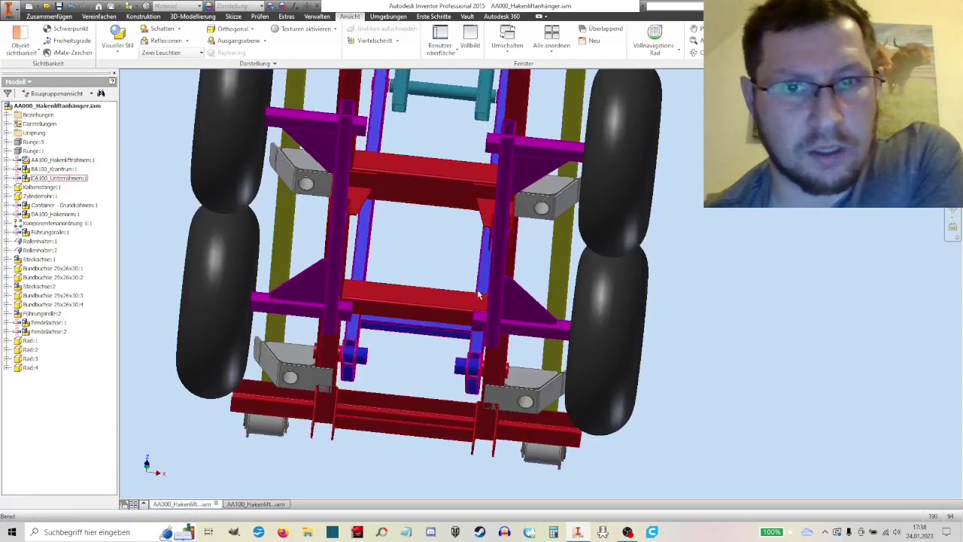
# Step: Orbit to a side view and hide the yellow container frame
pyautogui.scroll(-2, 444, 248)
pyautogui.click(953, 224)
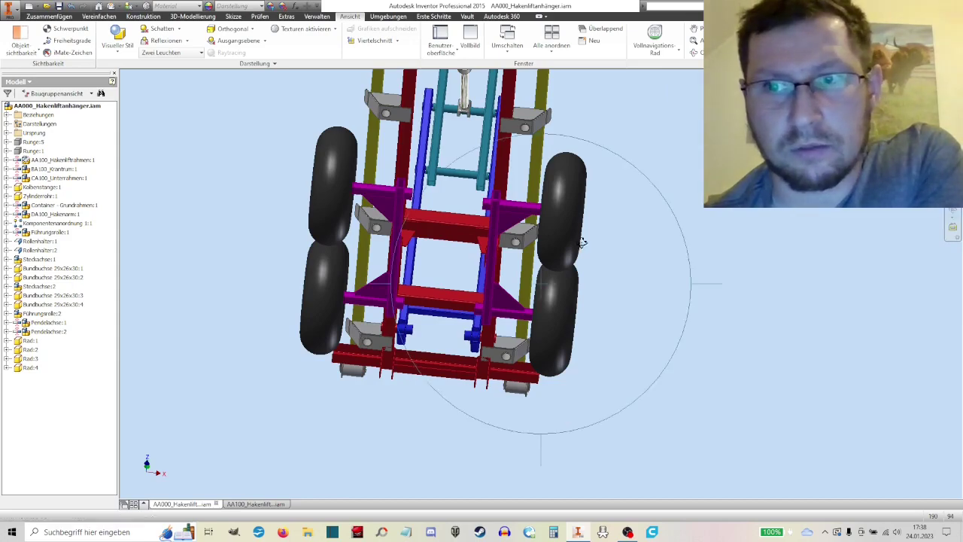
pyautogui.moveTo(579, 248); pyautogui.dragTo(359, 288)
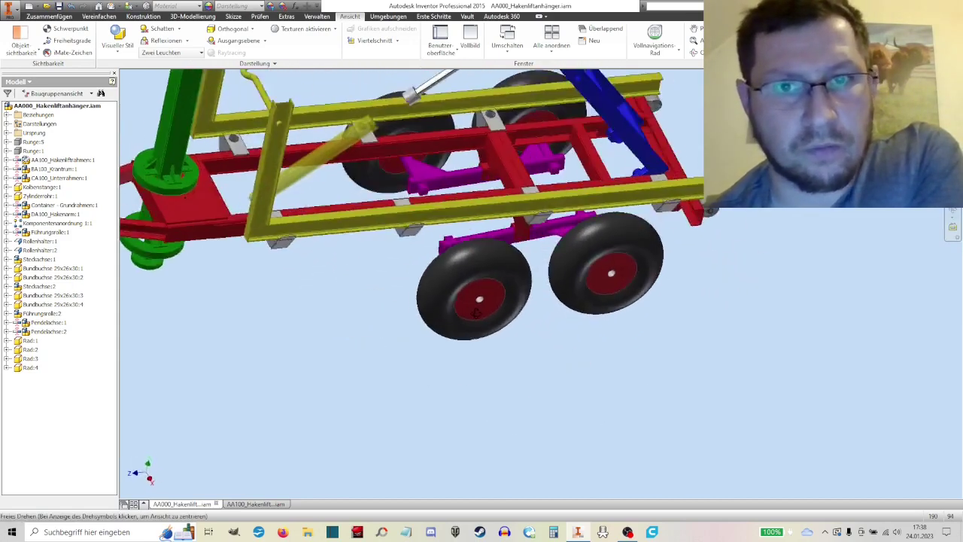
pyautogui.rightClick(359, 288)
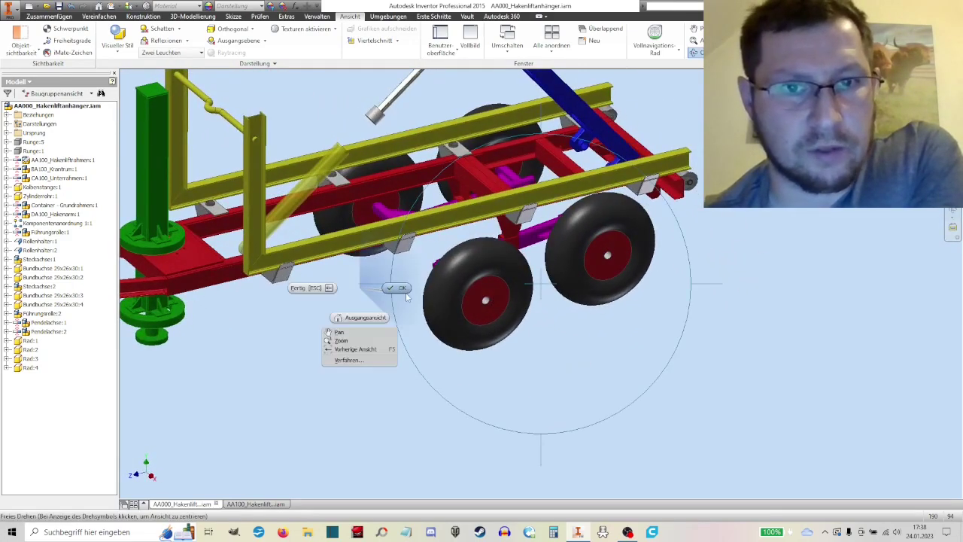
pyautogui.press('Escape')
pyautogui.click(385, 224)
pyautogui.rightClick(386, 224)
pyautogui.click(398, 238)
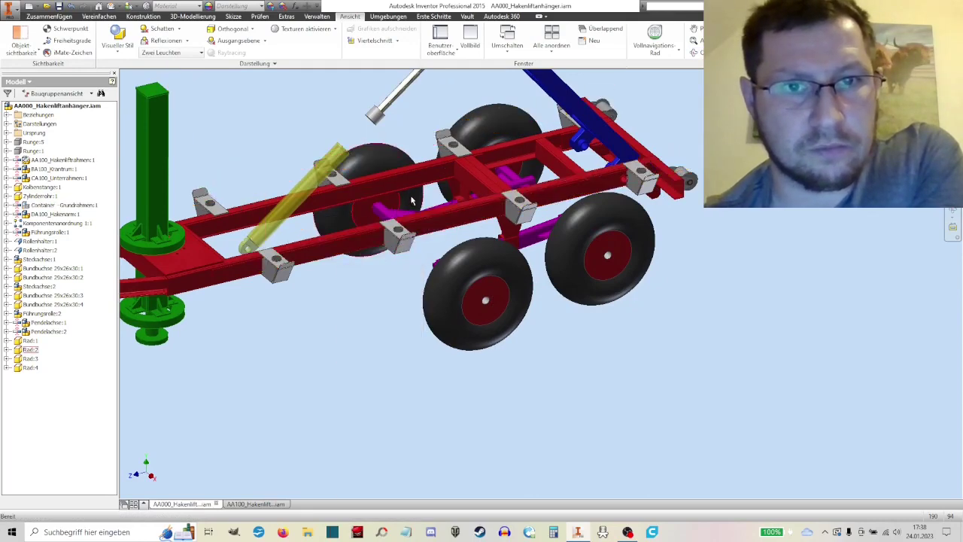
# Step: Select Auflager - rechts:1 and expand AA100_Hakenliftrahmen:1's constraint list in the browser
pyautogui.doubleClick(290, 272)
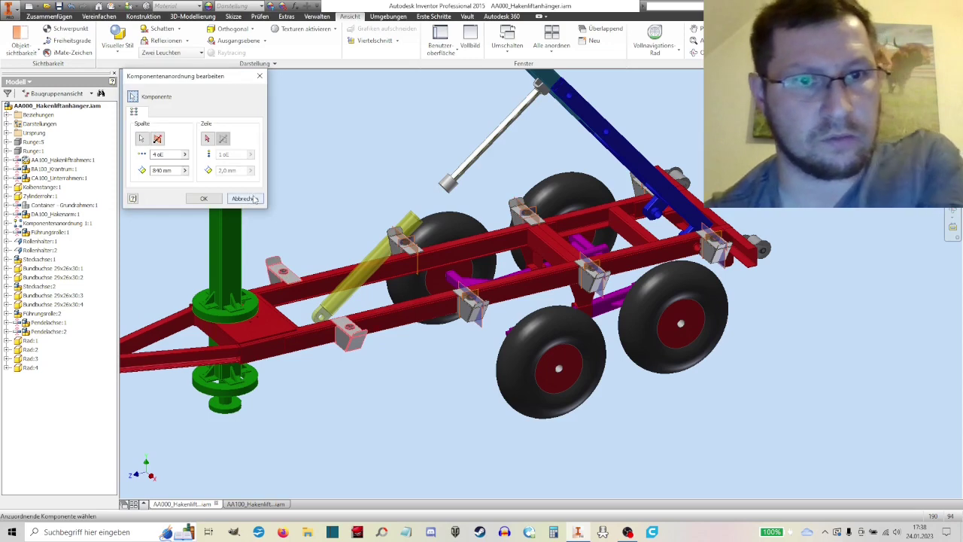
pyautogui.click(242, 199)
pyautogui.keyDown('shift'); pyautogui.moveTo(254, 199); pyautogui.dragTo(390, 242, button='middle'); pyautogui.keyUp('shift')
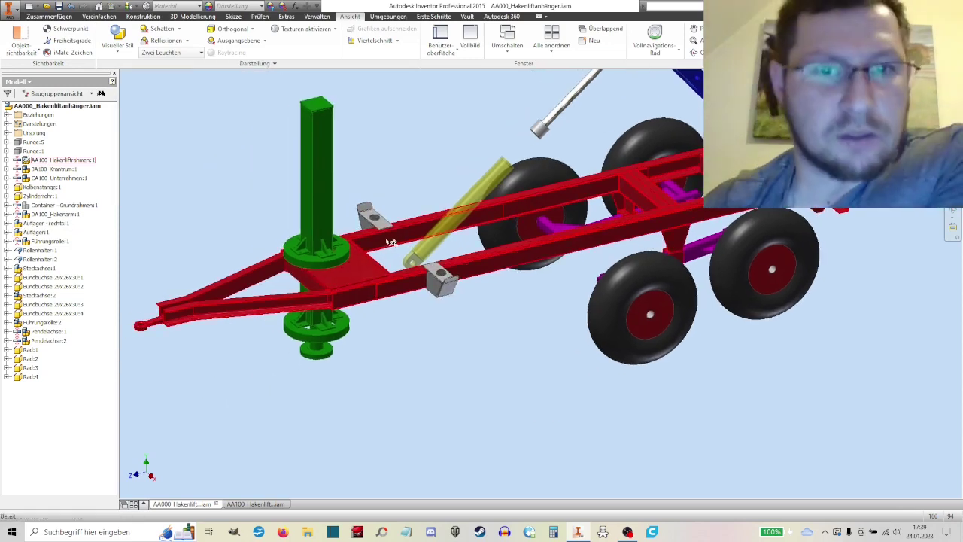
pyautogui.click(373, 217)
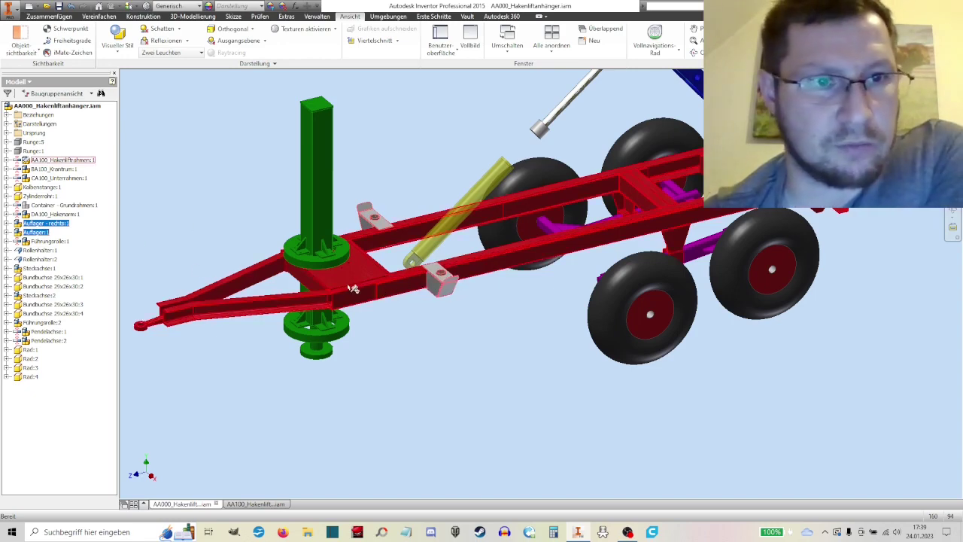
pyautogui.click(8, 160)
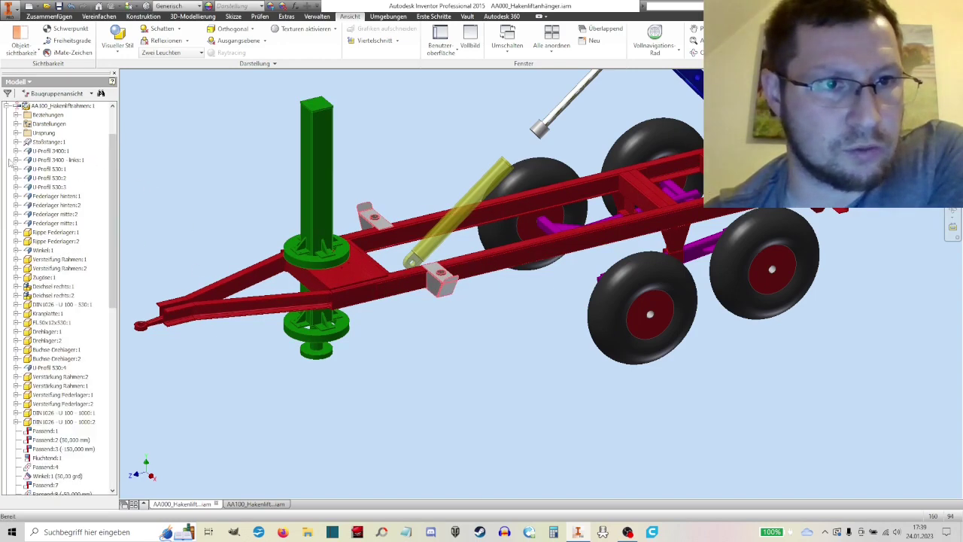
pyautogui.scroll(-2, 93, 339)
pyautogui.scroll(-3, 93, 340)
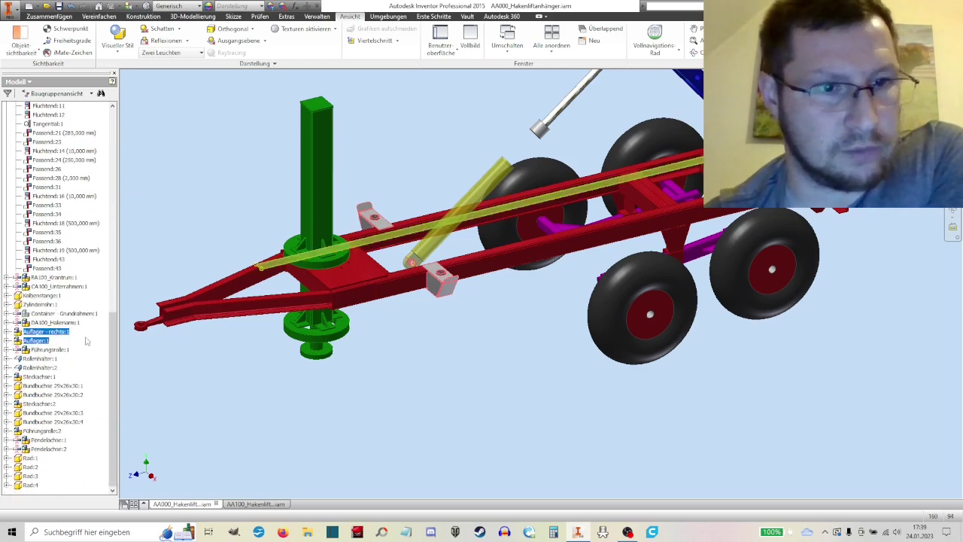
pyautogui.scroll(3, 73, 357)
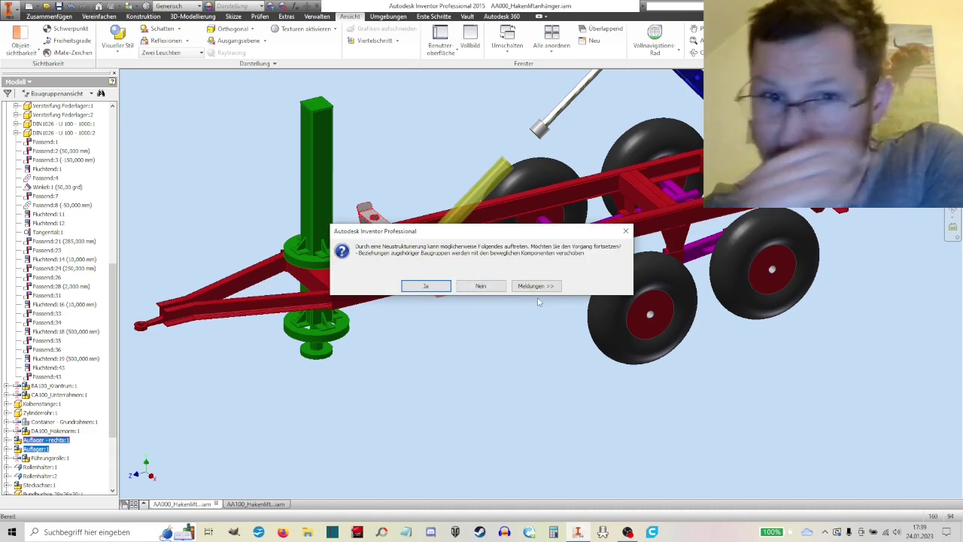
# Step: Confirm the restructure with Ja and switch to the AA100_Hakenliftrahmen.iam tab
pyautogui.click(426, 287)
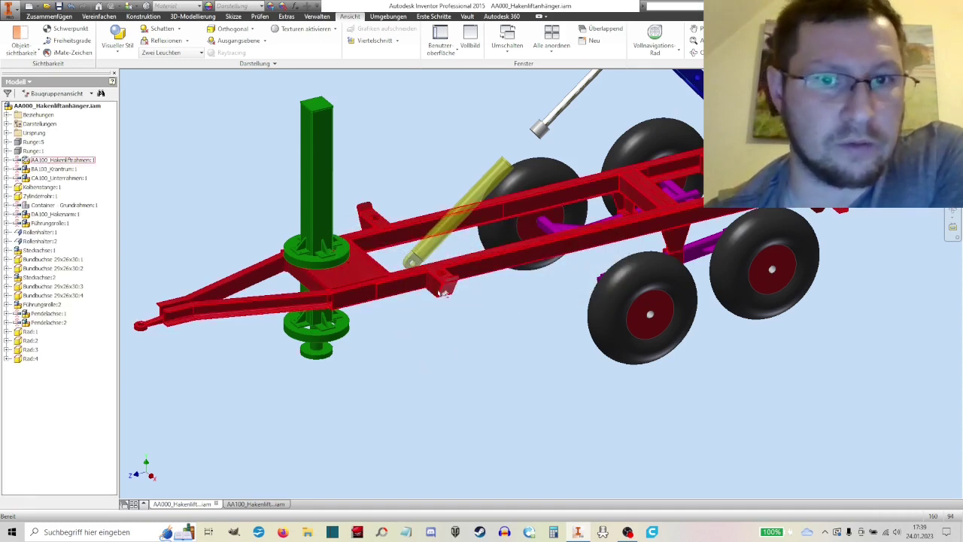
pyautogui.click(242, 504)
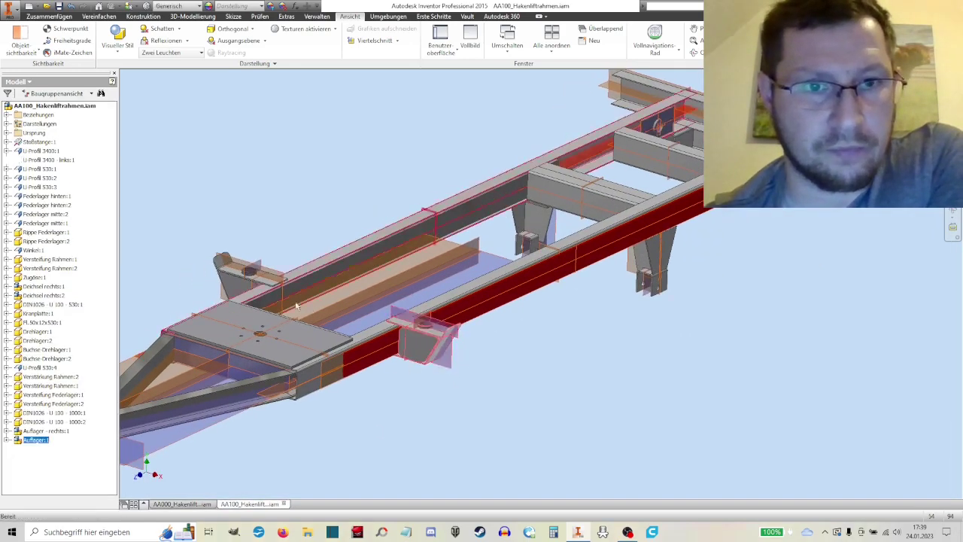
# Step: Orbit the frame and choose the Auflager brackets as components to pattern
pyautogui.click(254, 265)
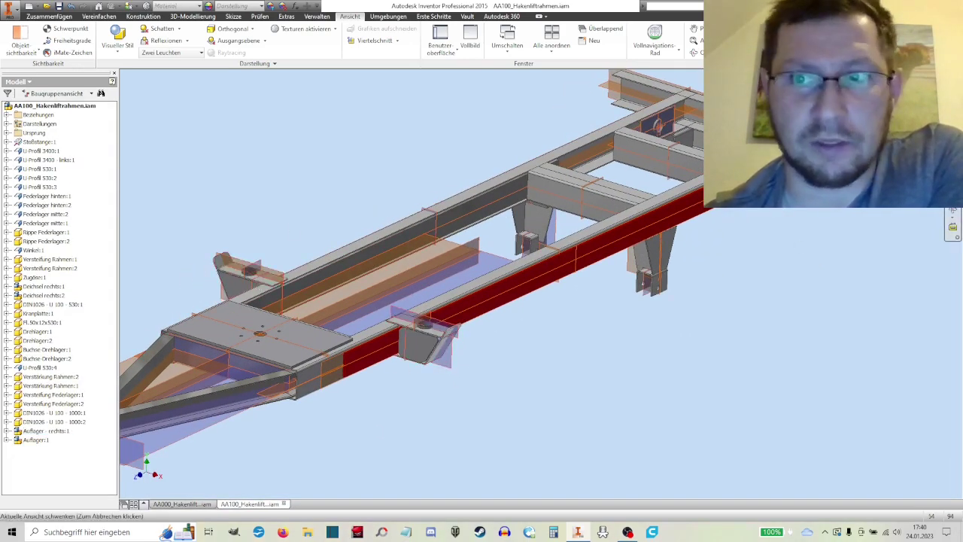
pyautogui.click(952, 226)
pyautogui.moveTo(855, 221); pyautogui.dragTo(490, 240)
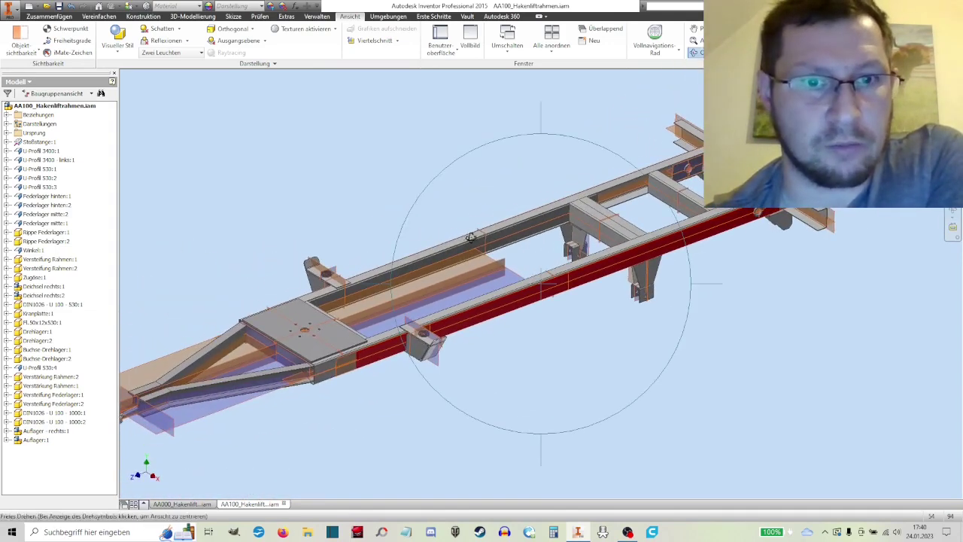
pyautogui.rightClick(491, 239)
pyautogui.click(492, 235)
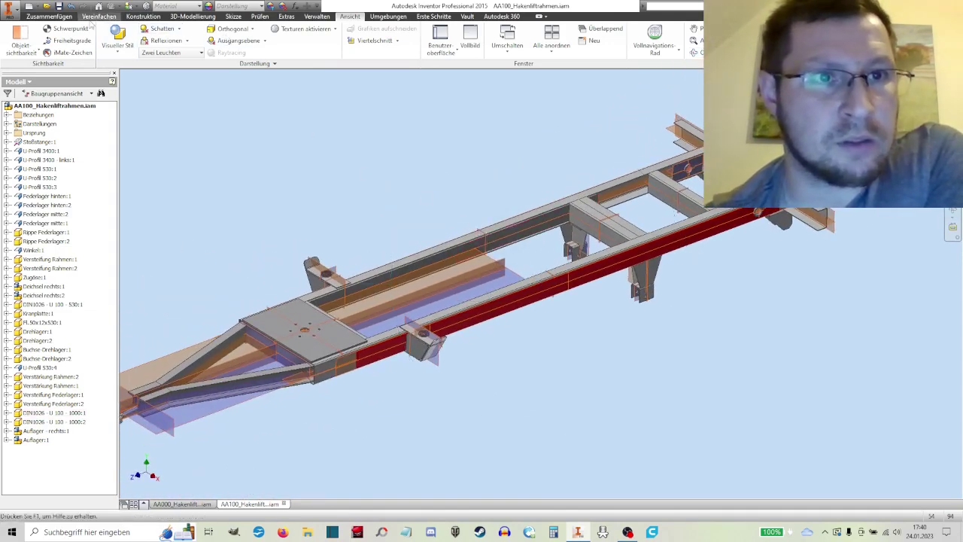
pyautogui.click(49, 16)
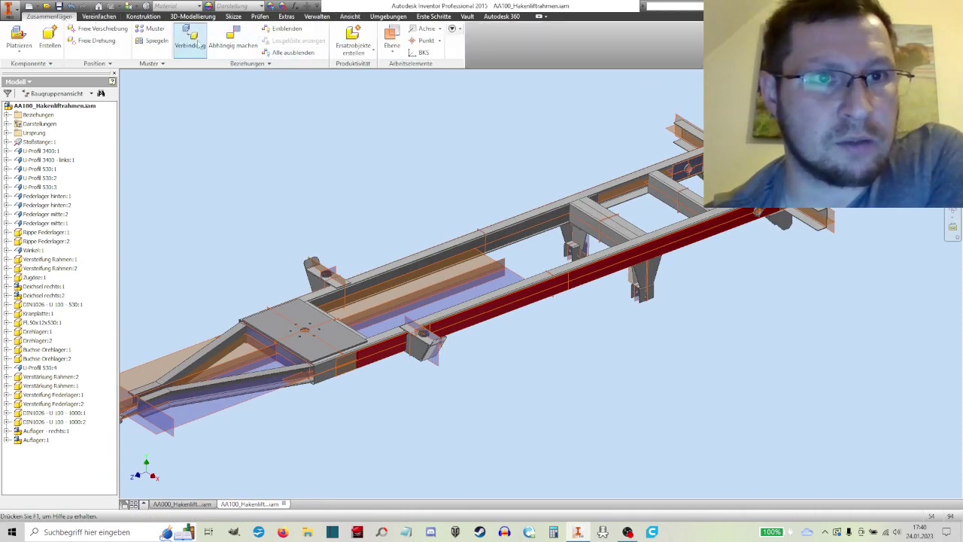
pyautogui.click(155, 28)
pyautogui.click(314, 269)
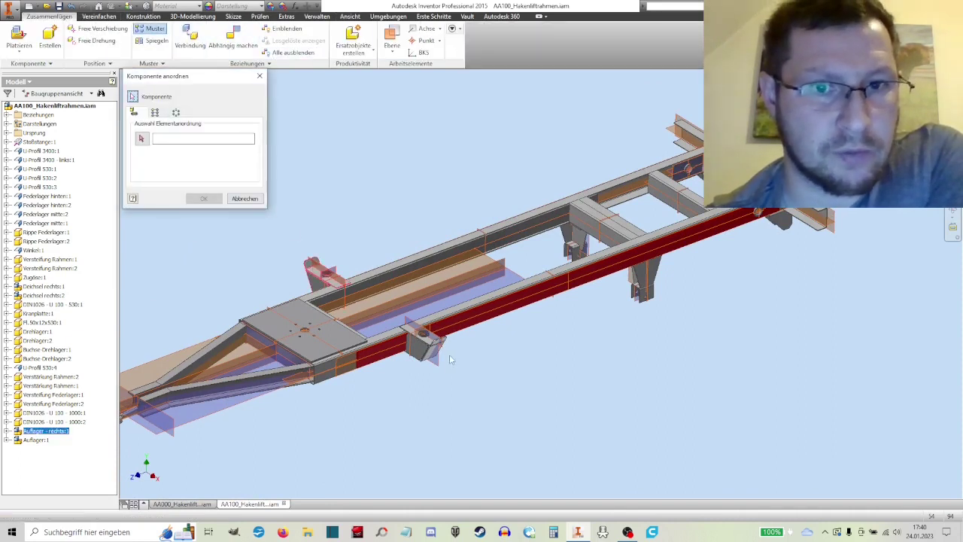
# Step: Create a rectangular pattern along the rail edge: 4 columns spaced 840 mm
pyautogui.click(154, 112)
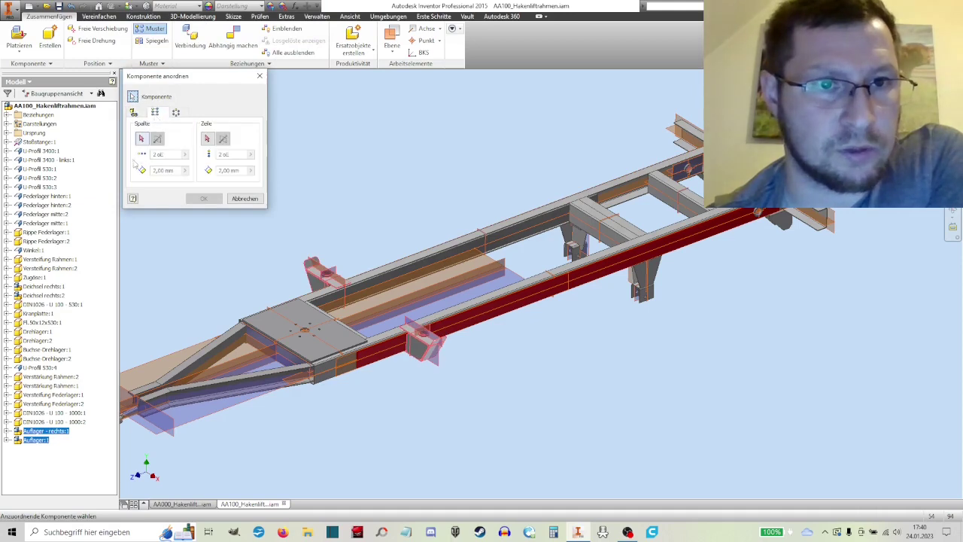
pyautogui.click(140, 141)
pyautogui.scroll(-10, 451, 354)
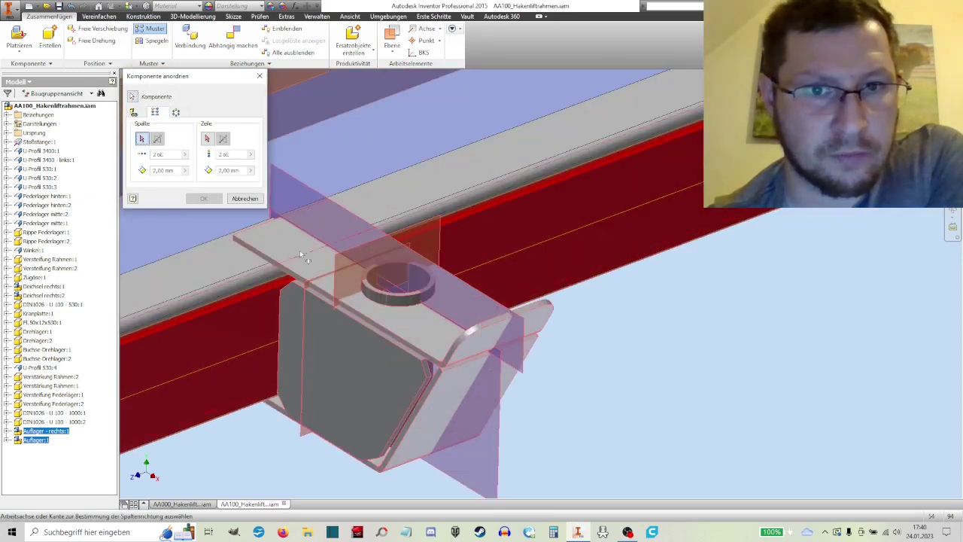
pyautogui.click(274, 225)
pyautogui.scroll(5, 267, 214)
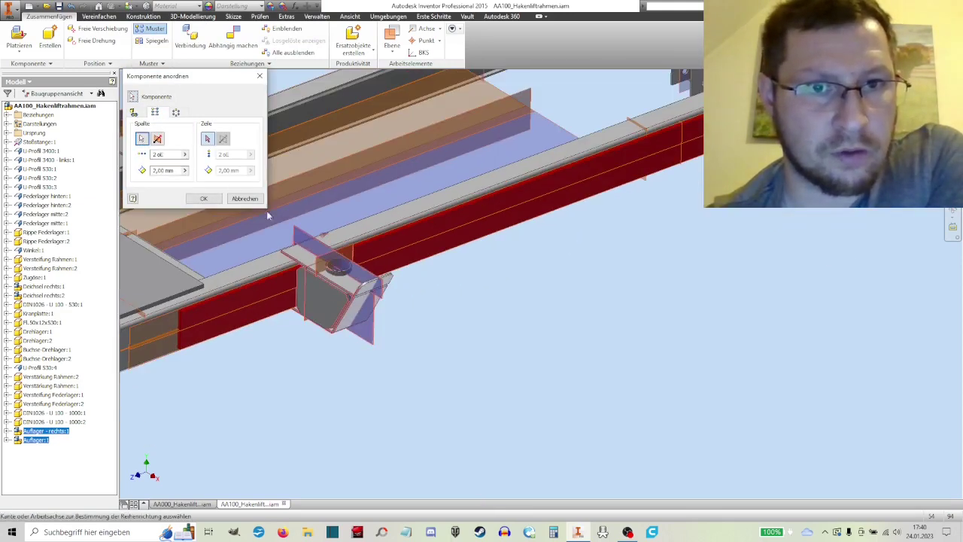
pyautogui.click(184, 171)
pyautogui.click(217, 209)
pyautogui.scroll(3, 304, 201)
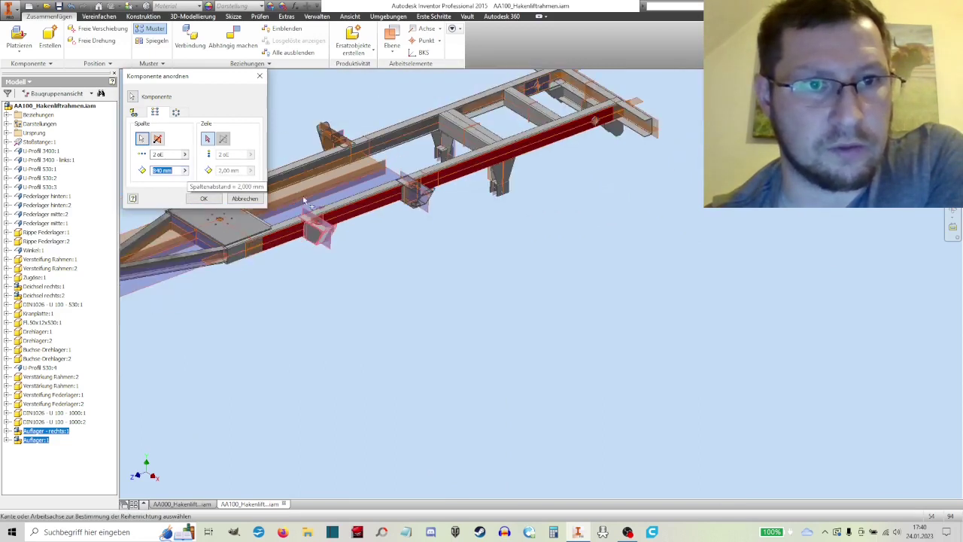
pyautogui.doubleClick(159, 154)
pyautogui.write('4')
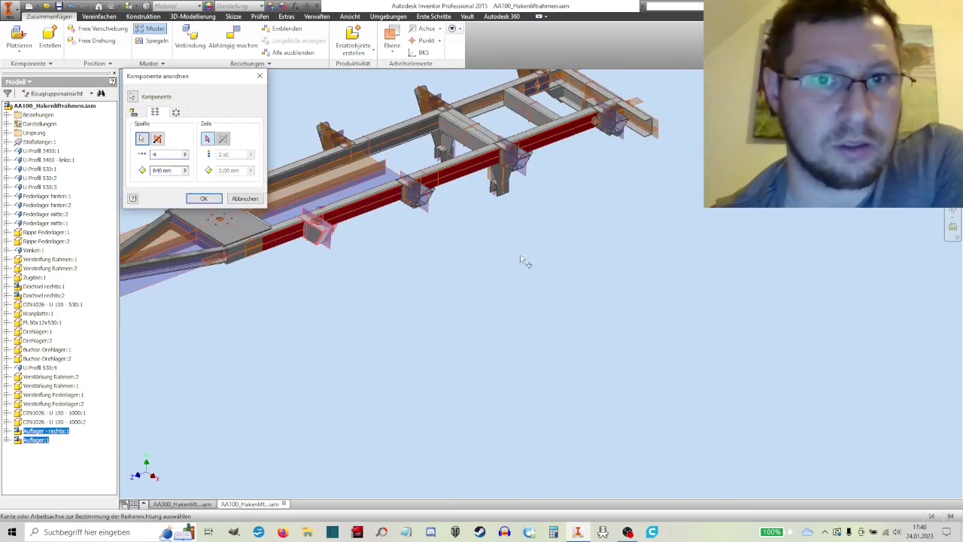
pyautogui.moveTo(519, 255); pyautogui.dragTo(561, 351, button='middle')
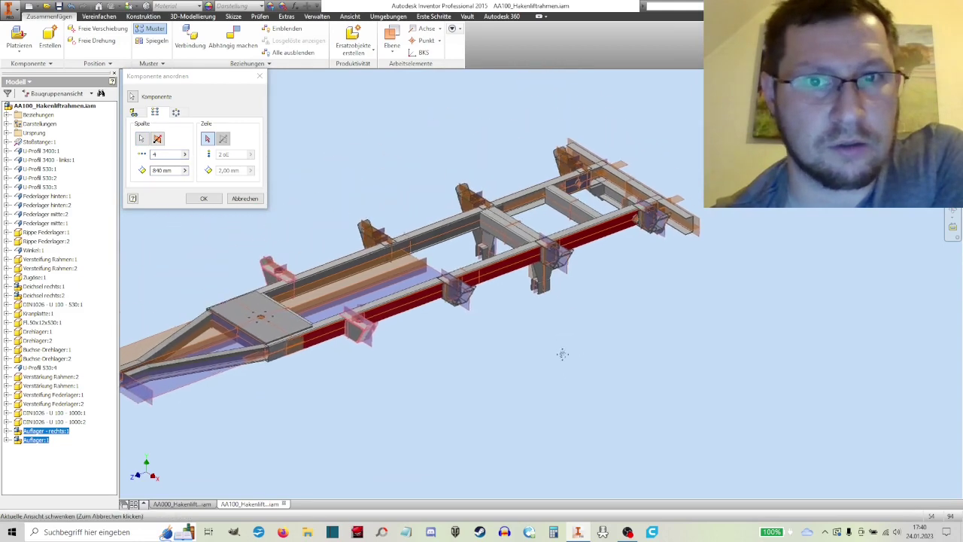
pyautogui.click(204, 199)
# Step: Orbit beneath the frame to bring spring hanger Federlager mitte:1 into view
pyautogui.press('F4')
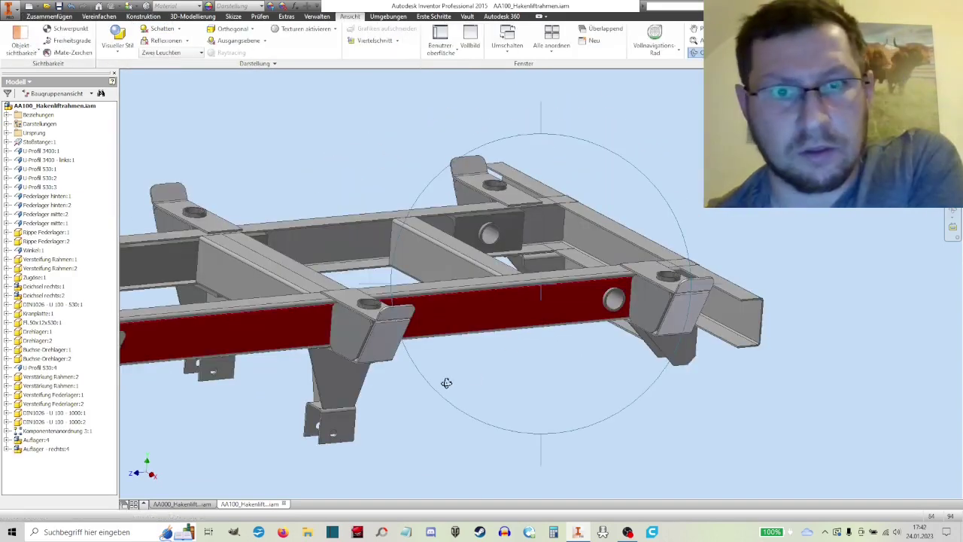
pyautogui.moveTo(447, 382)
pyautogui.mouseDown()
pyautogui.moveTo(665, 339)
pyautogui.moveTo(575, 334)
pyautogui.moveTo(542, 316)
pyautogui.moveTo(569, 321)
pyautogui.moveTo(582, 339)
pyautogui.moveTo(573, 359)
pyautogui.moveTo(561, 338)
pyautogui.moveTo(567, 258)
pyautogui.moveTo(550, 225)
pyautogui.moveTo(537, 263)
pyautogui.mouseUp()
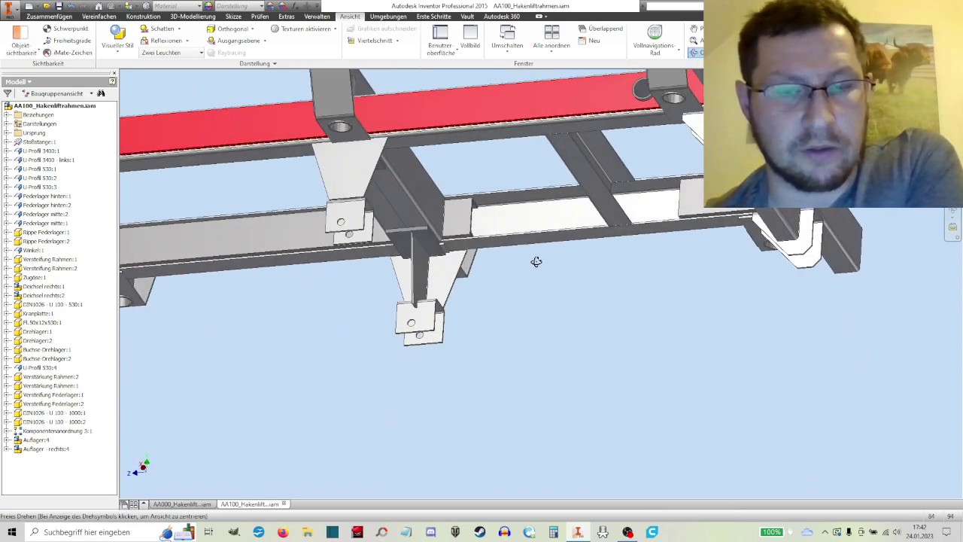
pyautogui.scroll(3, 361, 171)
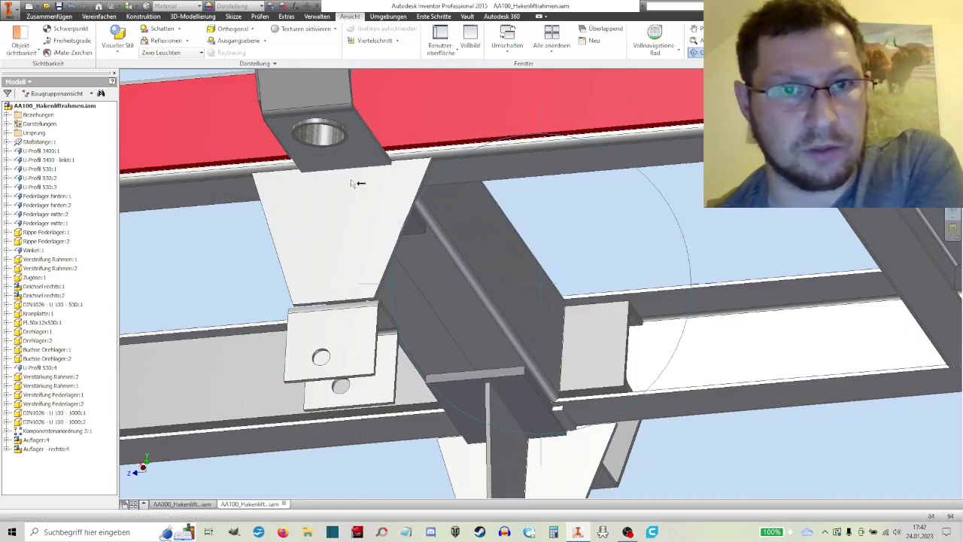
pyautogui.scroll(2, 351, 183)
pyautogui.scroll(-5, 413, 193)
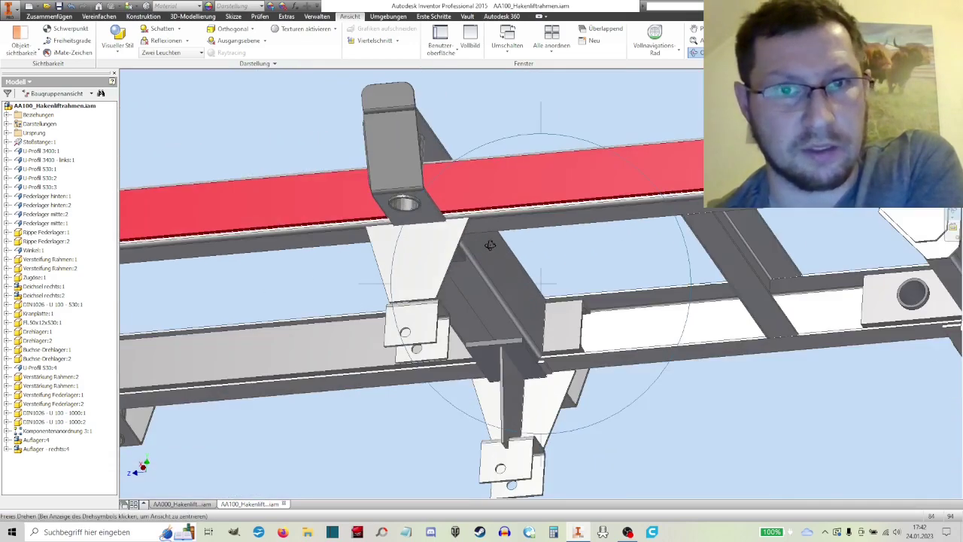
pyautogui.moveTo(484, 279)
pyautogui.mouseDown(button='middle')
pyautogui.moveTo(642, 210)
pyautogui.moveTo(545, 276)
pyautogui.mouseUp(button='middle')
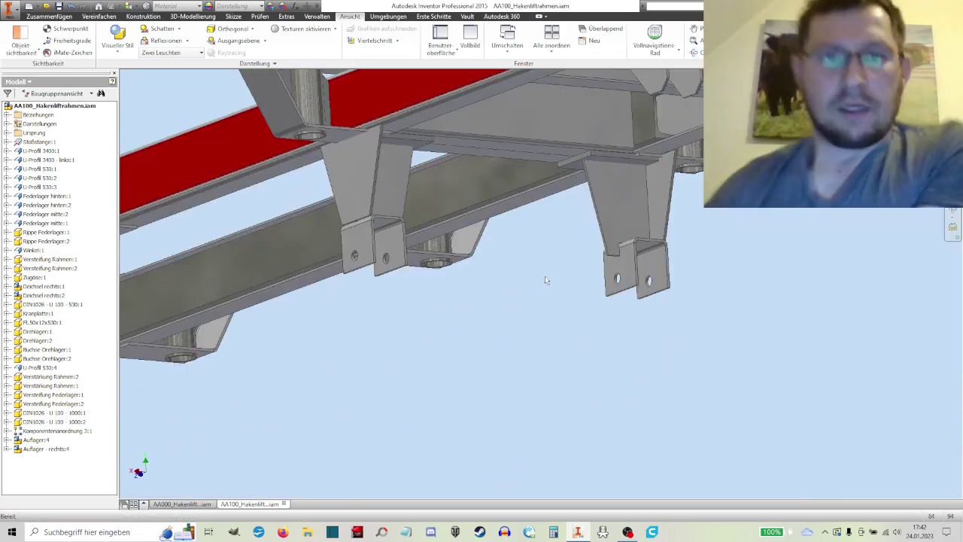
pyautogui.click(639, 278)
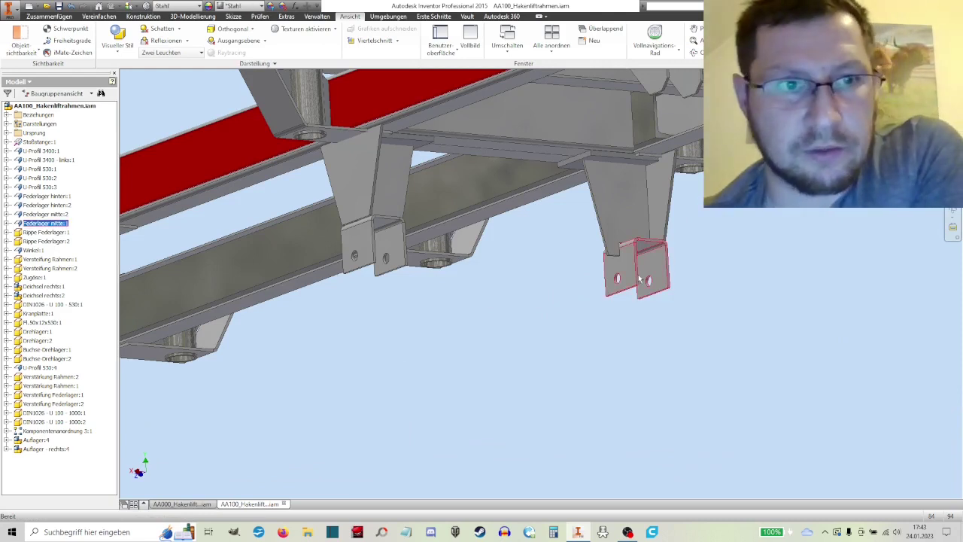
pyautogui.moveTo(639, 279)
pyautogui.keyDown('shift'); pyautogui.mouseDown(button='middle')
pyautogui.moveTo(476, 289)
pyautogui.moveTo(524, 284)
pyautogui.mouseUp(button='middle'); pyautogui.keyUp('shift')
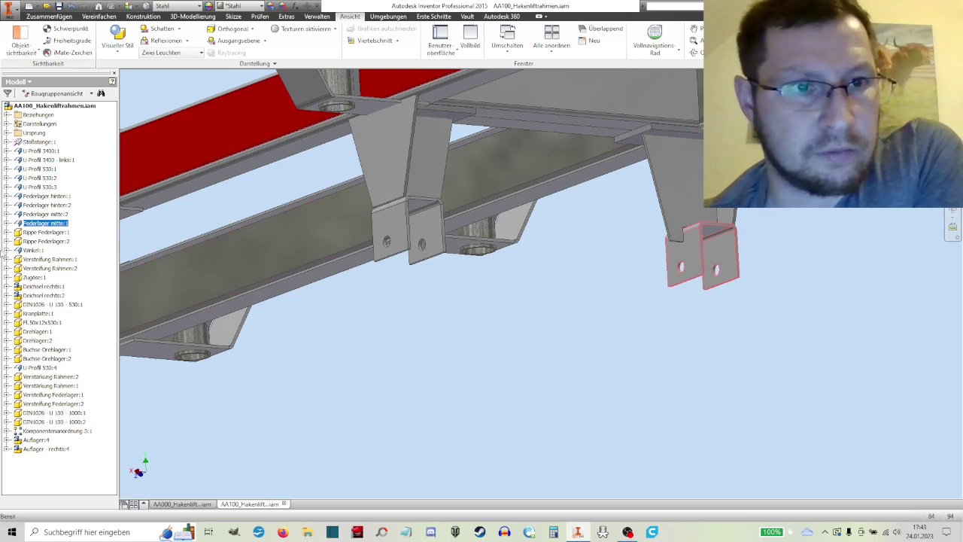
pyautogui.press('Escape')
# Step: Delete flush constraint Fluchtend:12 from Federlager mitte:1 and drag the hanger clear of the rail
pyautogui.click(7, 223)
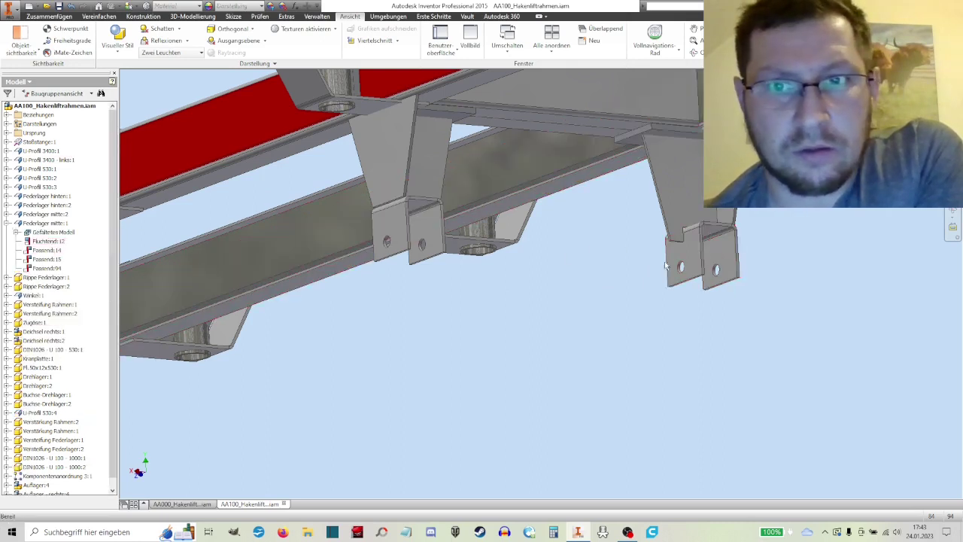
pyautogui.click(50, 240)
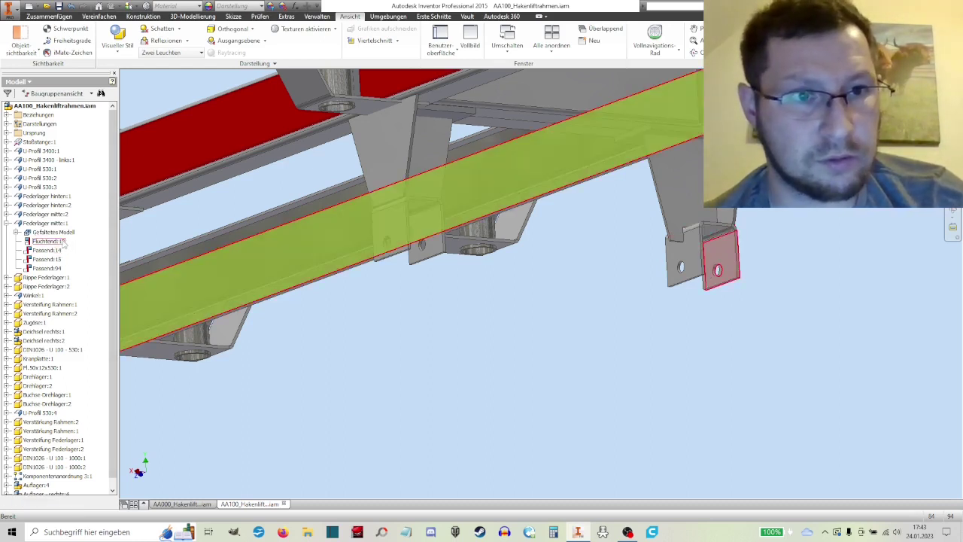
pyautogui.rightClick(67, 242)
pyautogui.click(84, 256)
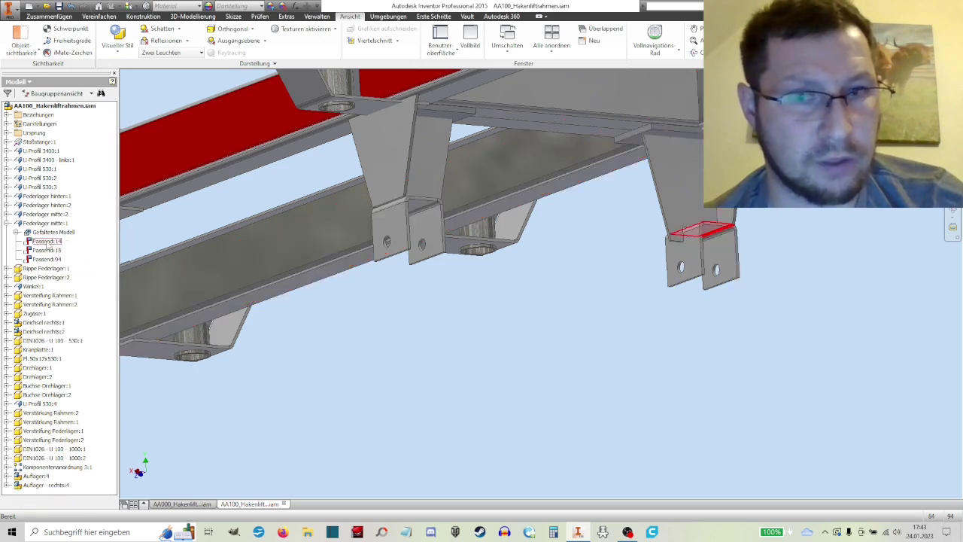
pyautogui.click(56, 250)
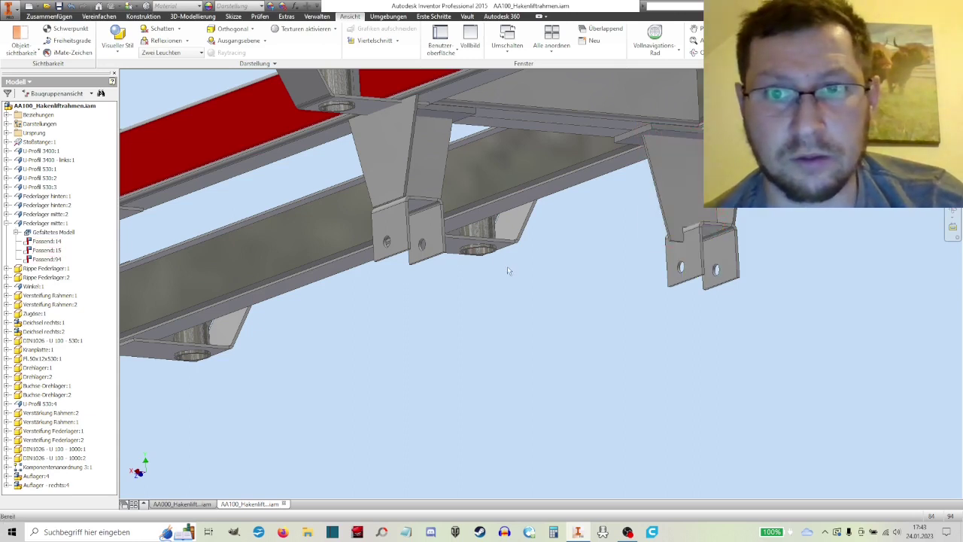
pyautogui.moveTo(704, 252); pyautogui.dragTo(753, 254)
# Step: Delete Fluchtend:13 from hanger Federlager mitte:2 and slide the freed bracket along the beam
pyautogui.click(675, 279)
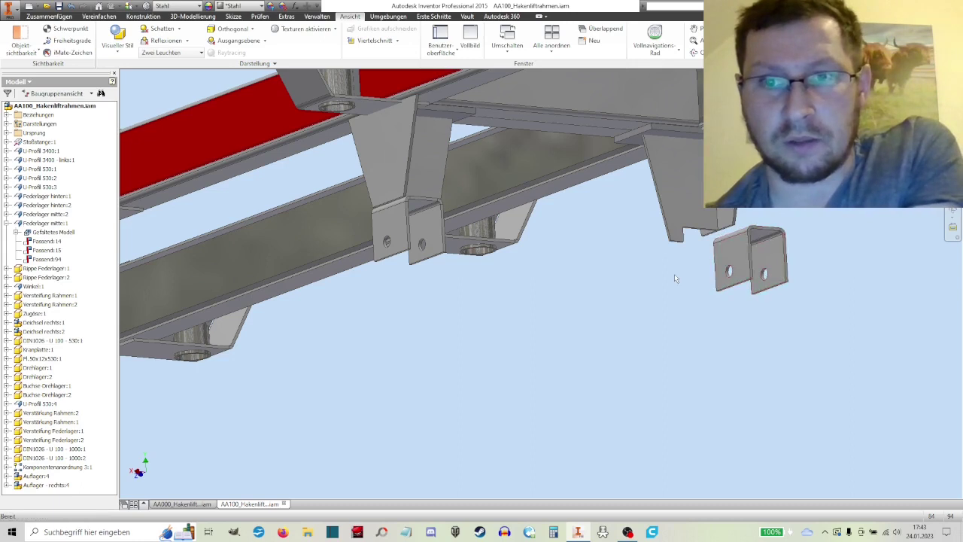
pyautogui.click(380, 219)
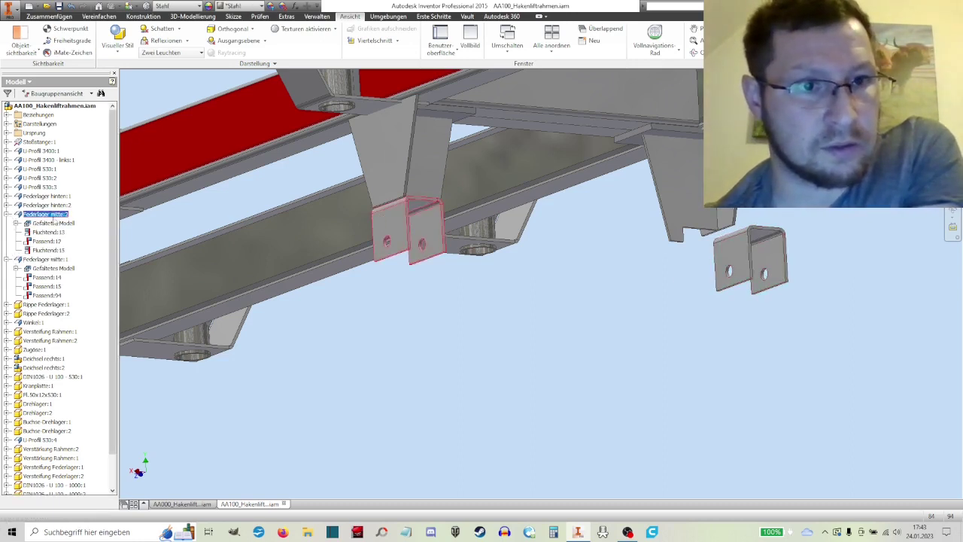
pyautogui.click(60, 231)
pyautogui.rightClick(63, 234)
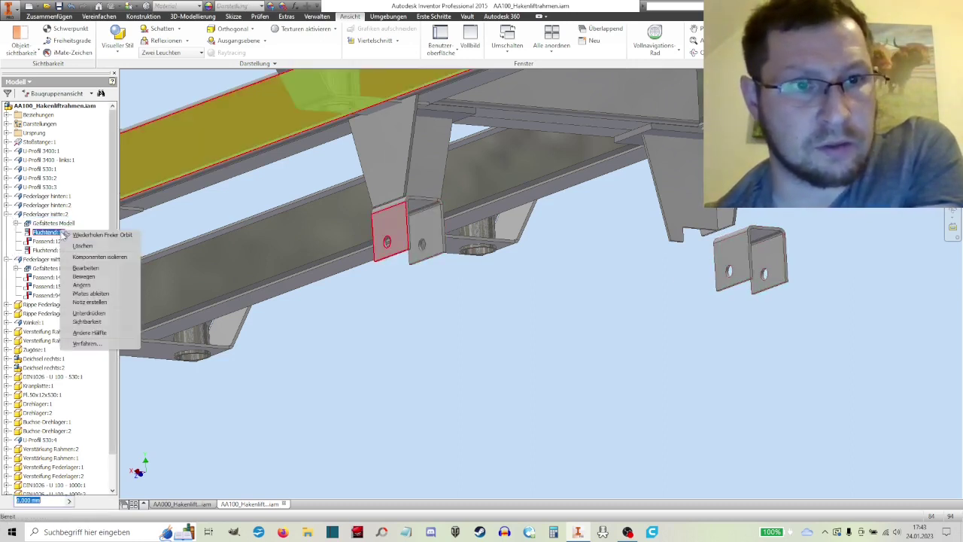
pyautogui.click(82, 246)
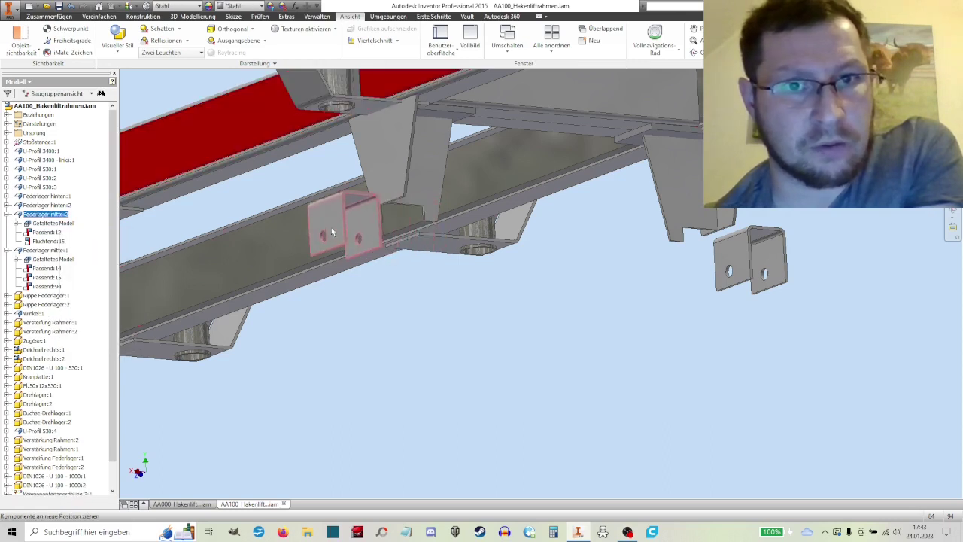
pyautogui.moveTo(323, 229); pyautogui.dragTo(332, 230)
pyautogui.click(475, 289)
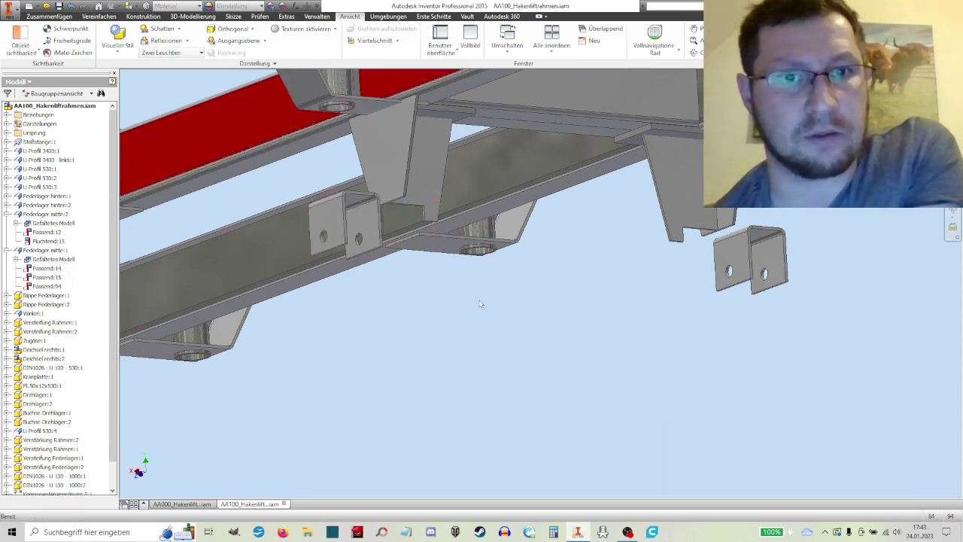
# Step: Show all work features via Objektsichtbarkeit > Alle Arbeitselemente
pyautogui.moveTo(450, 181); pyautogui.dragTo(448, 256, button='middle')
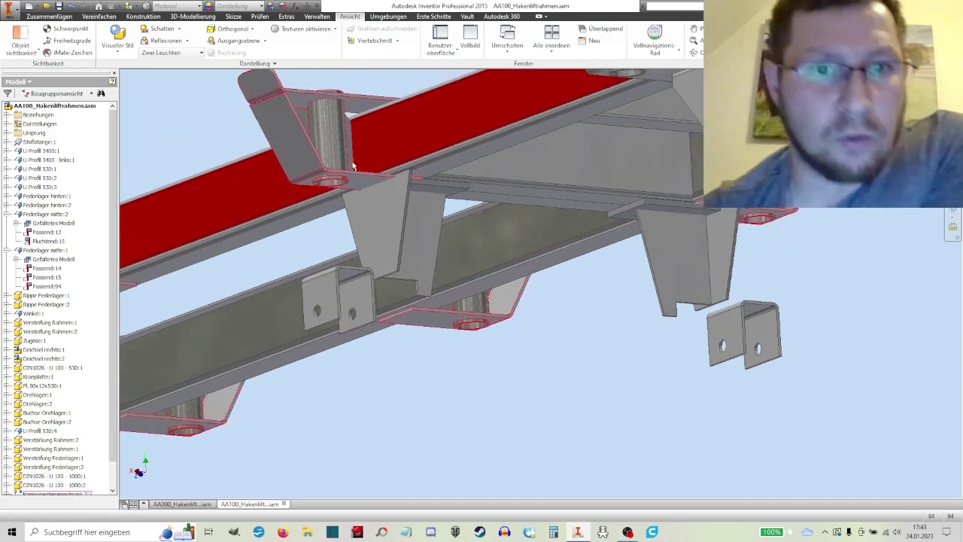
pyautogui.click(20, 46)
pyautogui.click(34, 66)
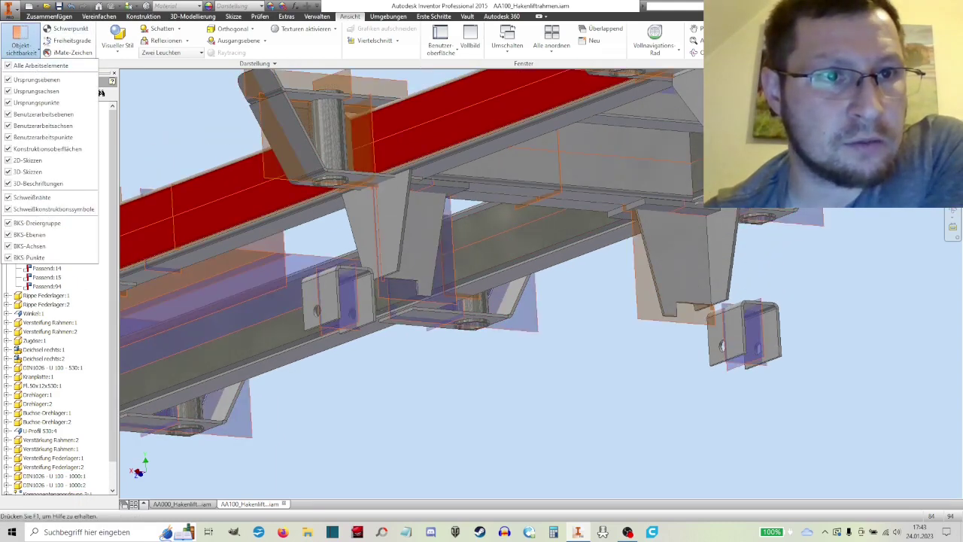
pyautogui.click(45, 16)
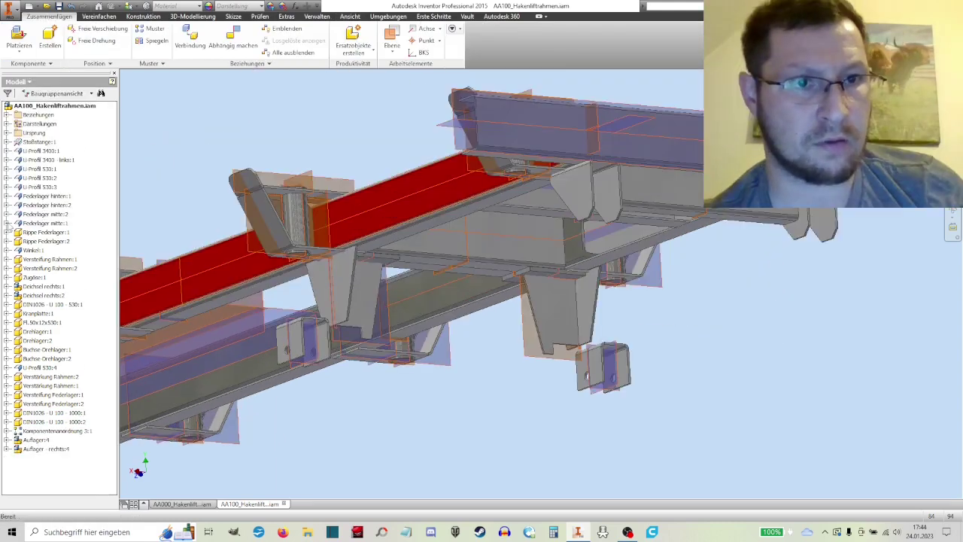
# Step: Constrain the post's cylindrical face to the middle hanger's bracket face
pyautogui.click(248, 44)
pyautogui.scroll(-5, 294, 213)
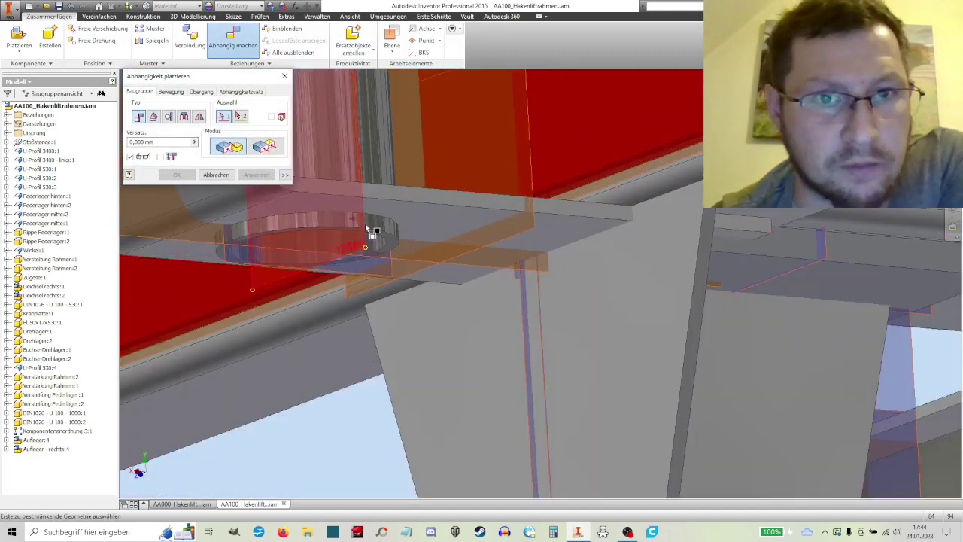
pyautogui.keyDown('shift'); pyautogui.moveTo(366, 251); pyautogui.dragTo(410, 280, button='middle'); pyautogui.keyUp('shift')
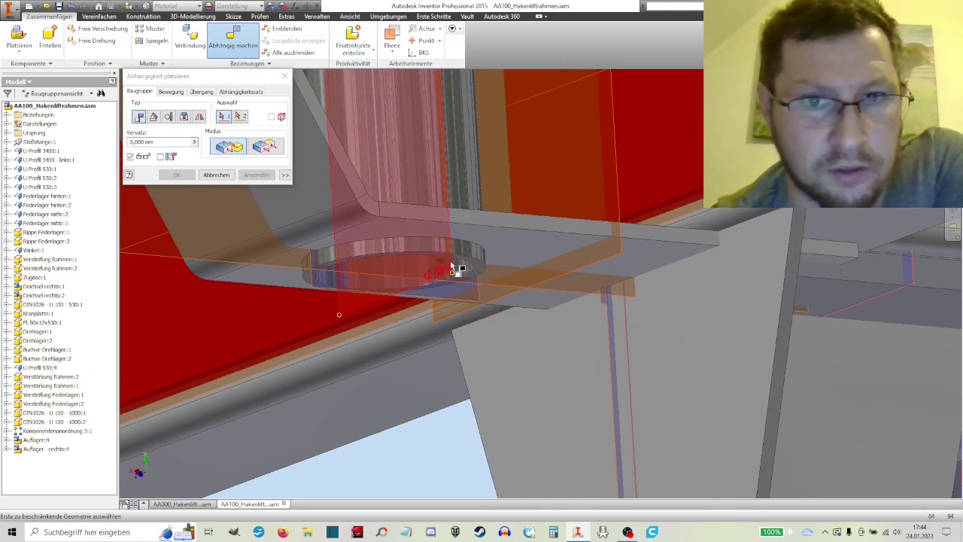
pyautogui.click(451, 267)
pyautogui.keyDown('shift'); pyautogui.moveTo(456, 267); pyautogui.dragTo(401, 316, button='middle'); pyautogui.keyUp('shift')
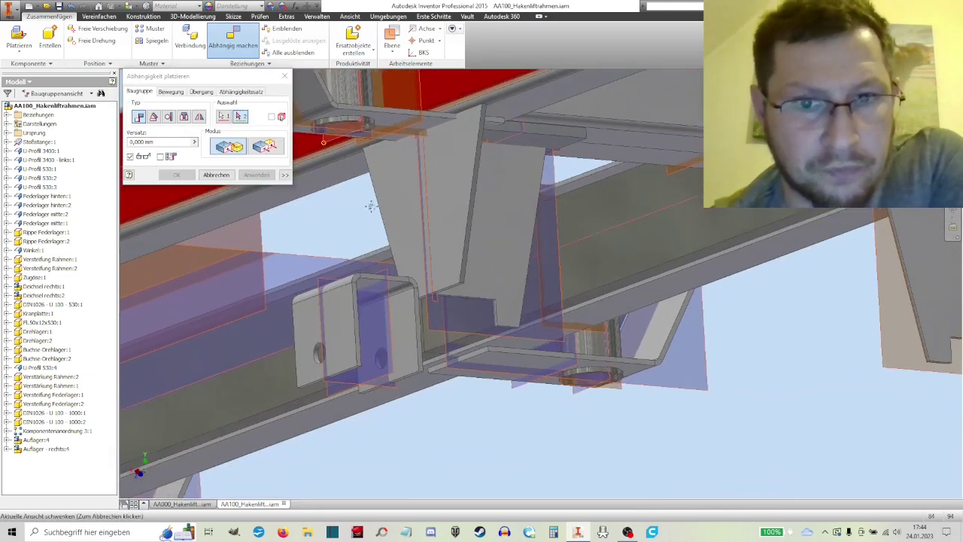
pyautogui.click(387, 312)
pyautogui.click(256, 174)
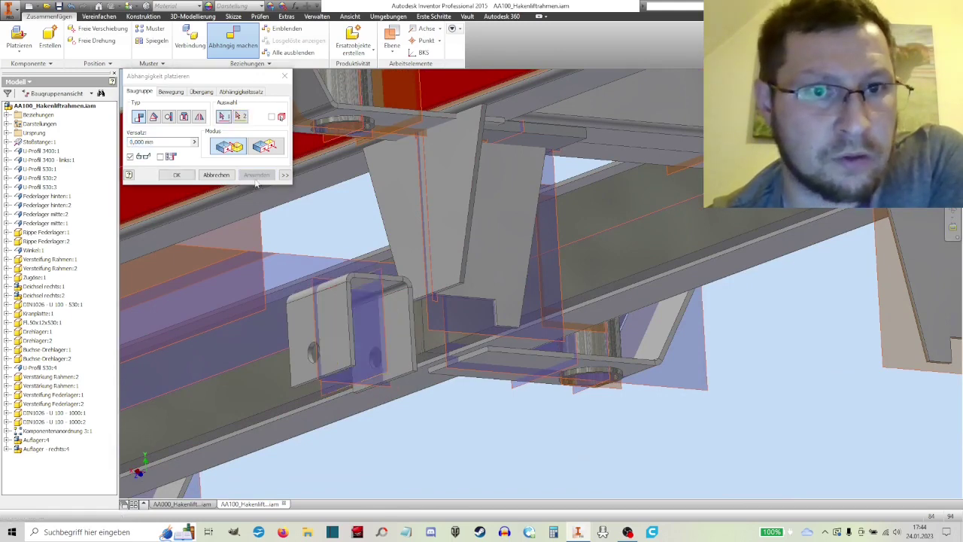
# Step: Try a second constraint between the right bracket faces, cancelling it after the conflict warning
pyautogui.scroll(-3, 368, 300)
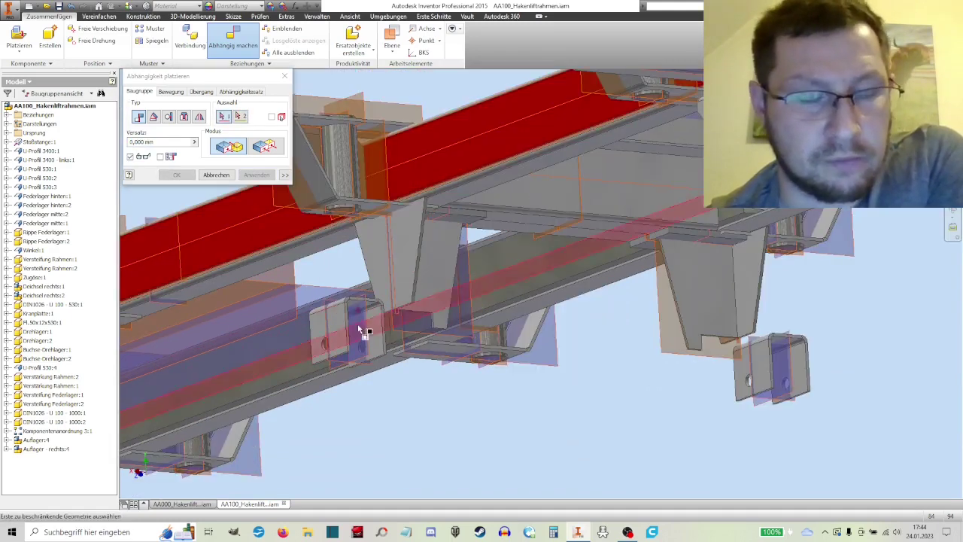
pyautogui.click(798, 358)
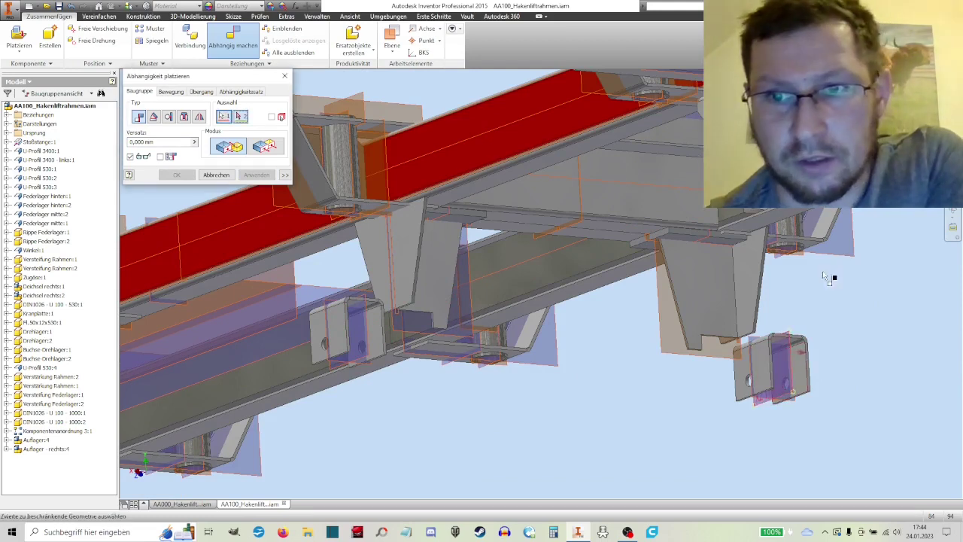
pyautogui.scroll(3, 833, 275)
pyautogui.scroll(3, 799, 255)
pyautogui.click(806, 239)
pyautogui.scroll(-3, 807, 240)
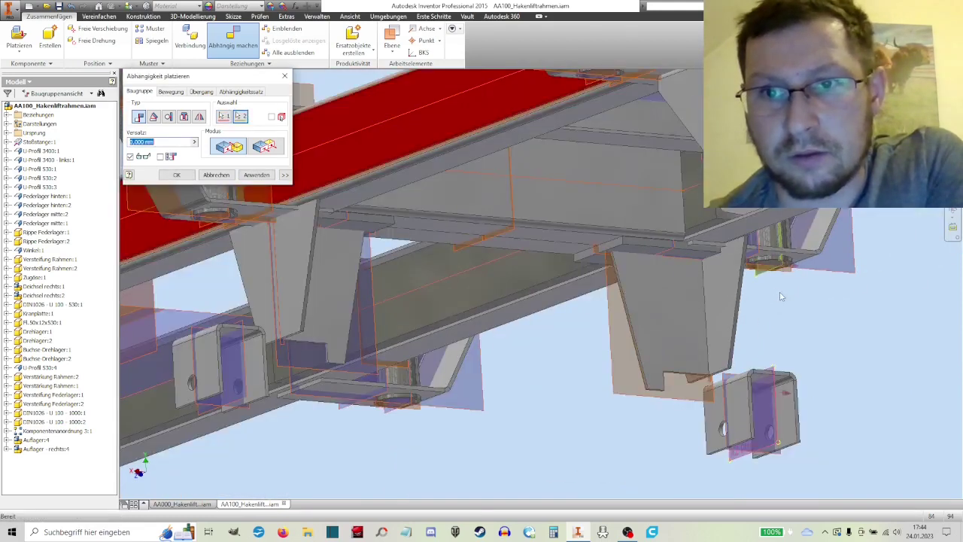
pyautogui.click(268, 174)
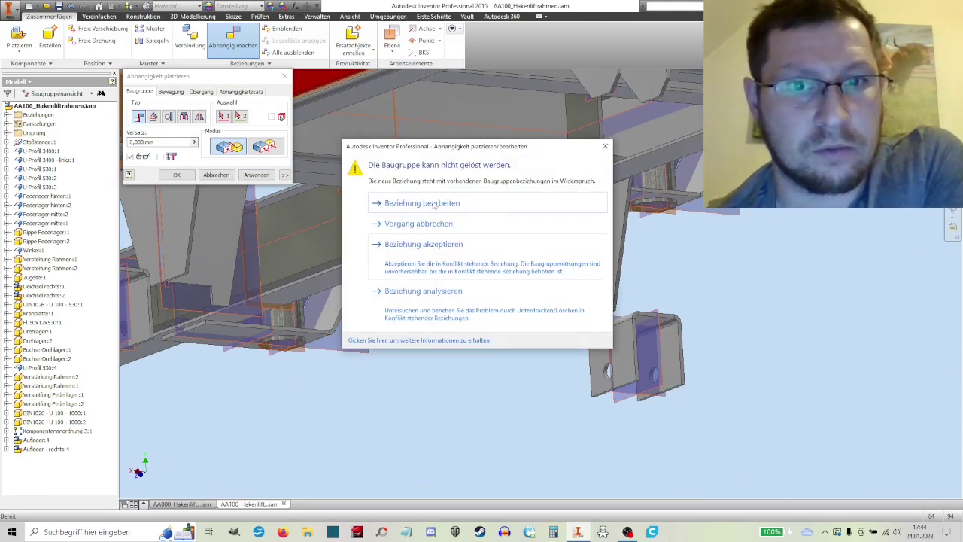
pyautogui.click(421, 202)
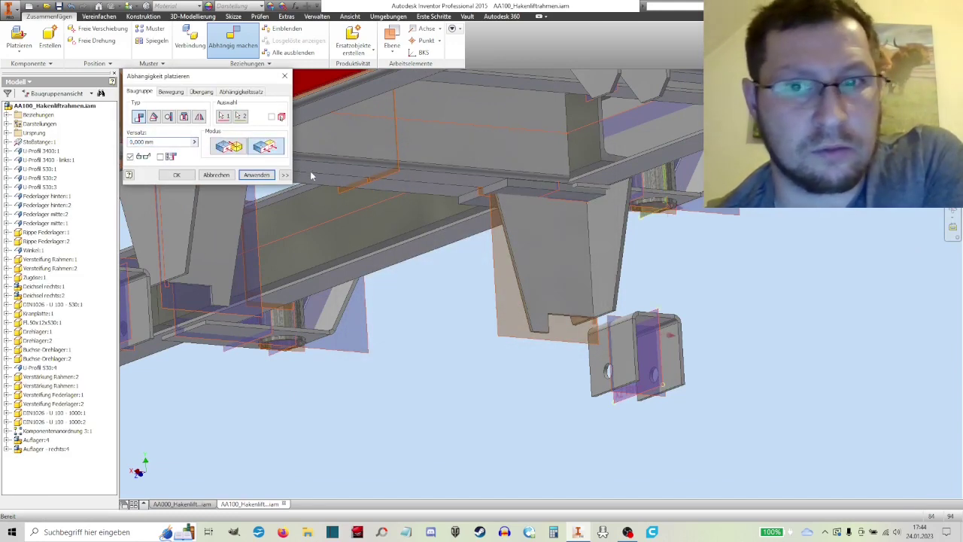
pyautogui.click(261, 176)
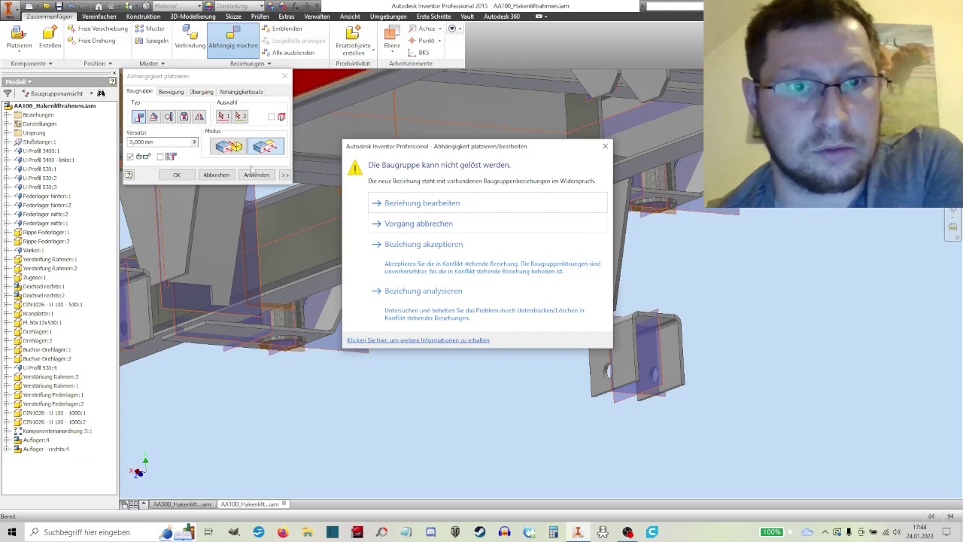
pyautogui.click(218, 174)
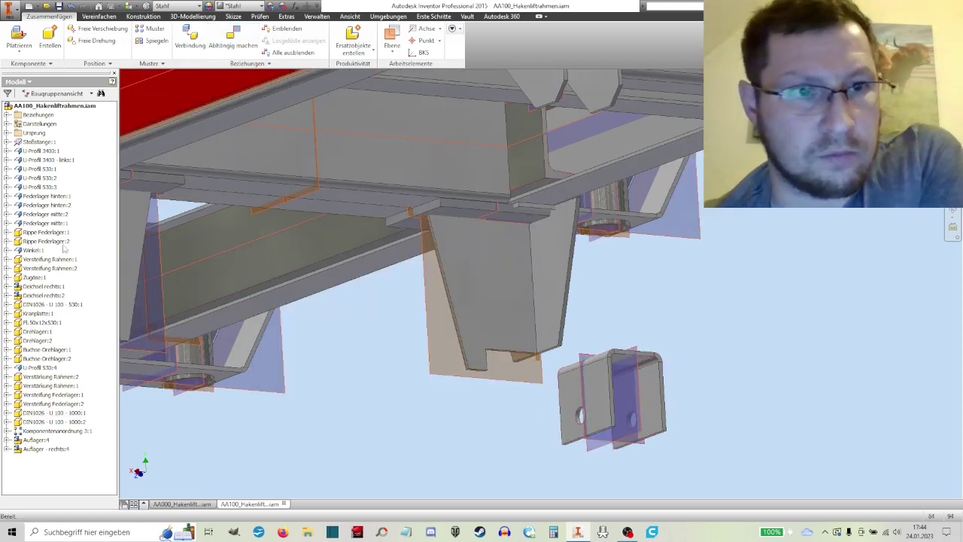
# Step: Review Federlager mitte:1's constraints, orbit to the post top, and select support Auflager - rechts:4
pyautogui.click(7, 223)
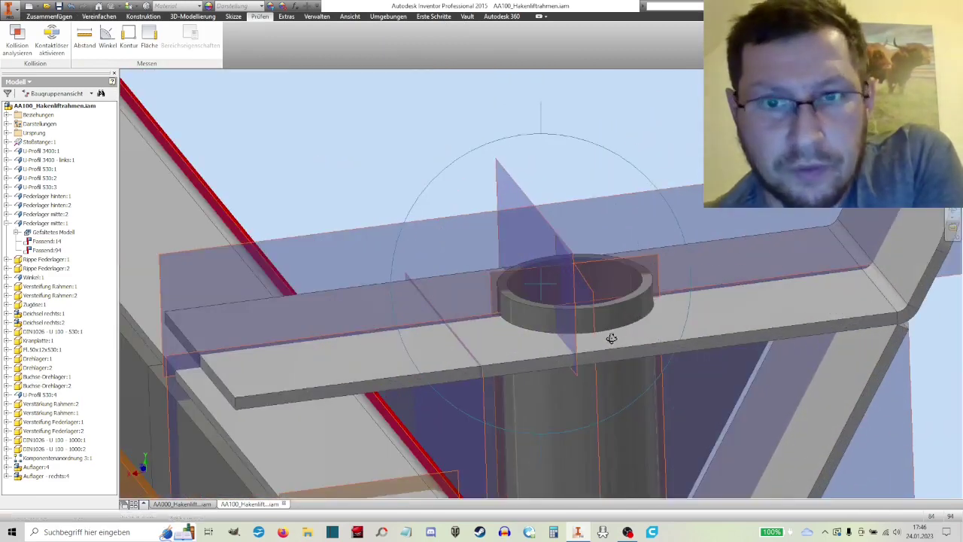
pyautogui.moveTo(610, 338); pyautogui.dragTo(537, 209)
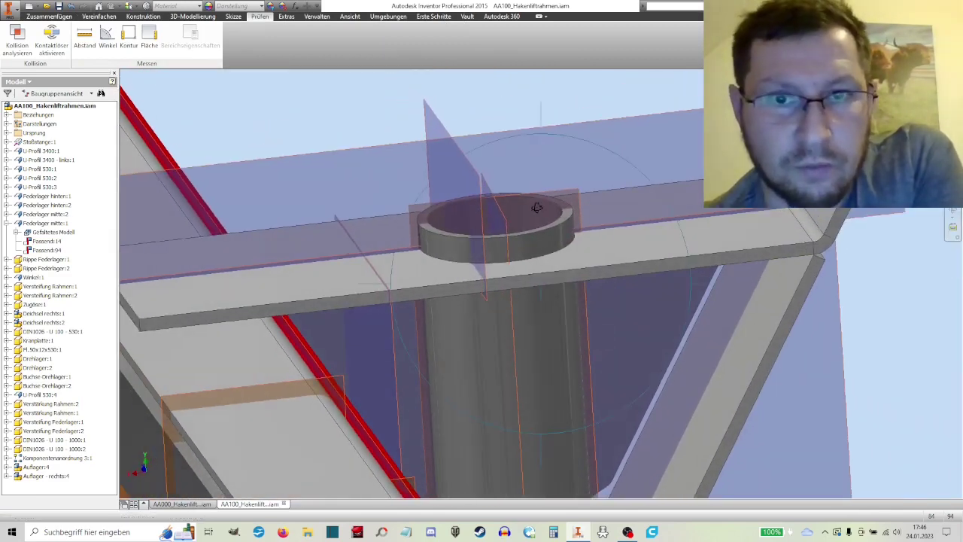
pyautogui.rightClick(537, 211)
pyautogui.click(560, 190)
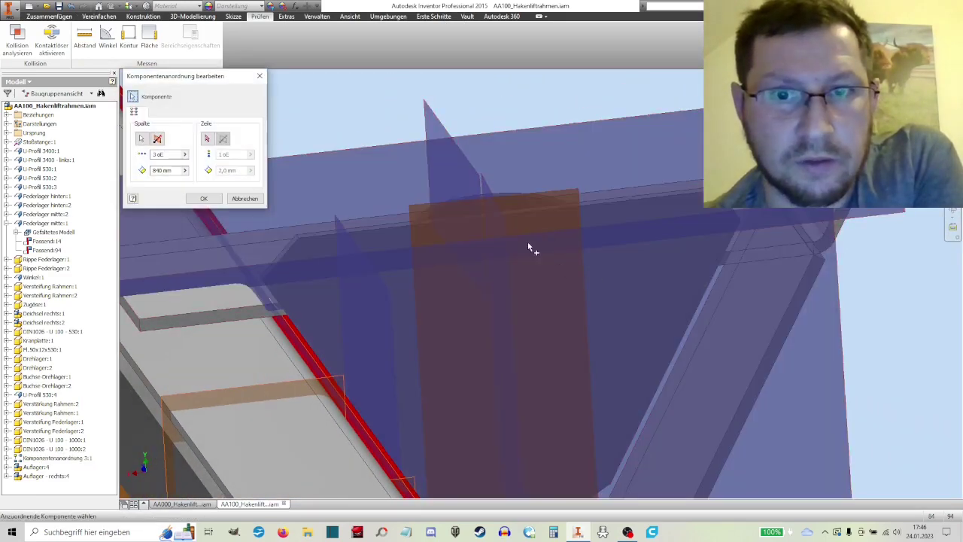
pyautogui.click(259, 76)
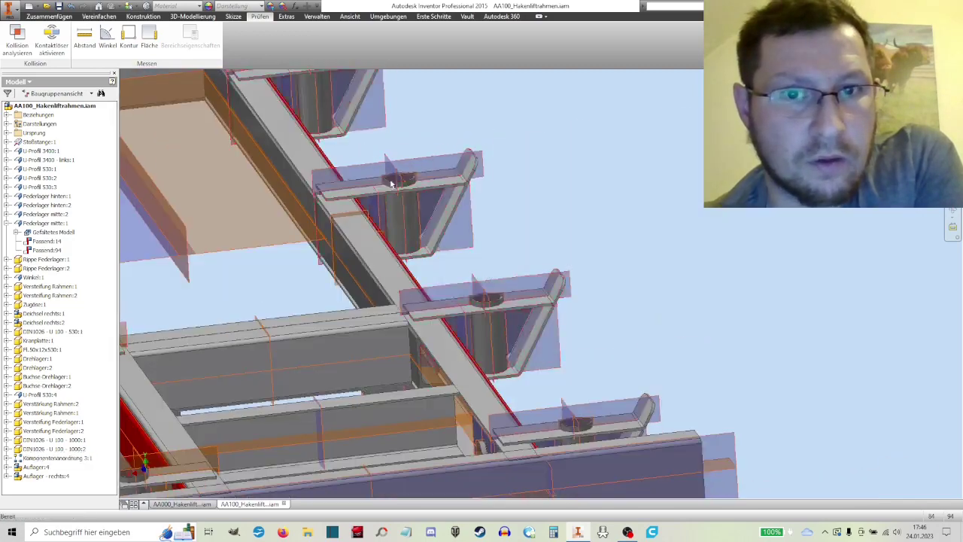
pyautogui.scroll(-2, 546, 373)
pyautogui.scroll(-3, 546, 373)
pyautogui.click(518, 317)
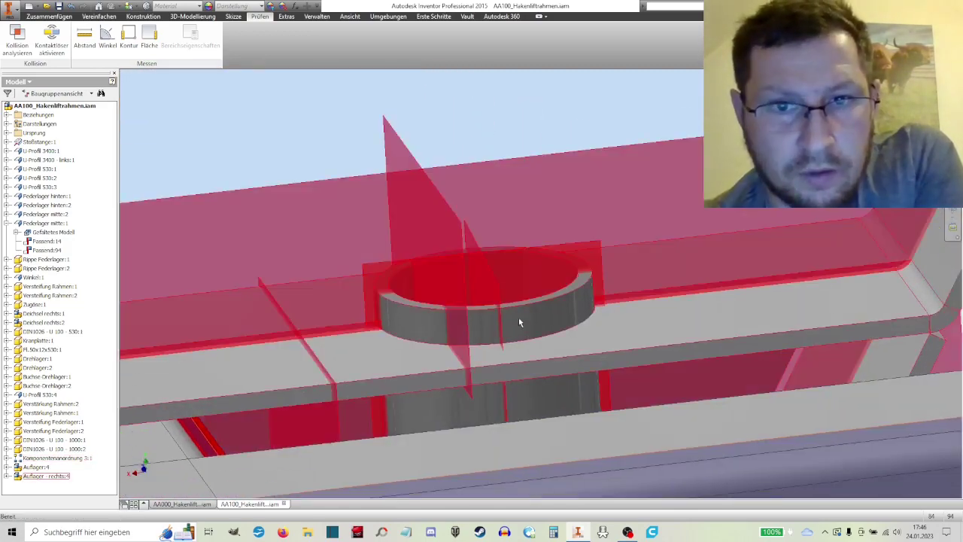
# Step: Edit Auflager - rechts:4 in place, move sleeve Hülse:1 and constrain it to the top face
pyautogui.doubleClick(517, 307)
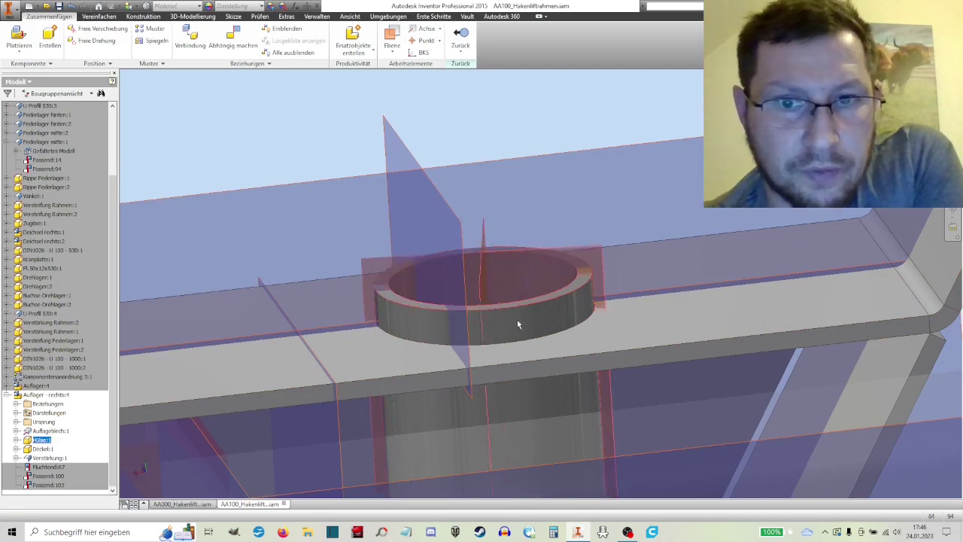
pyautogui.moveTo(531, 319)
pyautogui.mouseDown()
pyautogui.moveTo(517, 327)
pyautogui.moveTo(539, 324)
pyautogui.moveTo(527, 330)
pyautogui.mouseUp()
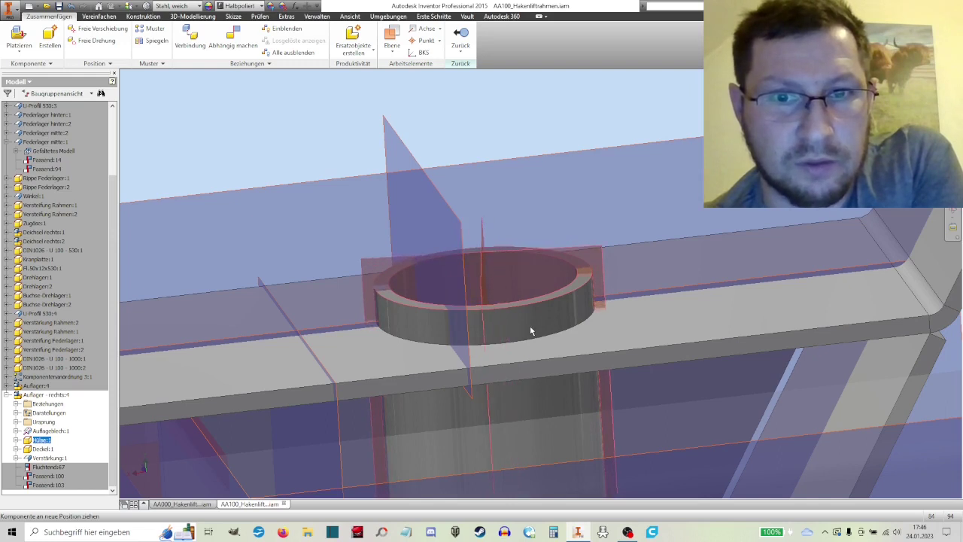
pyautogui.click(233, 41)
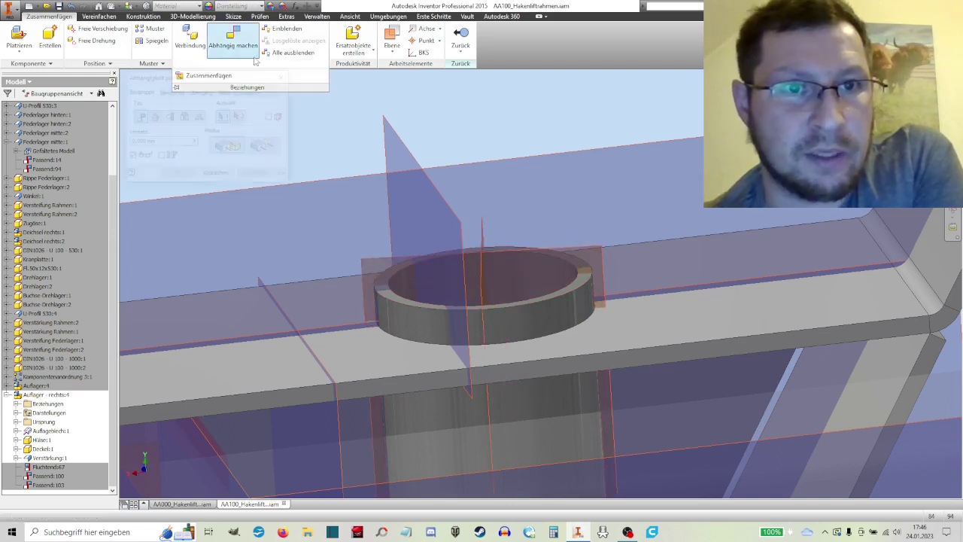
pyautogui.click(552, 153)
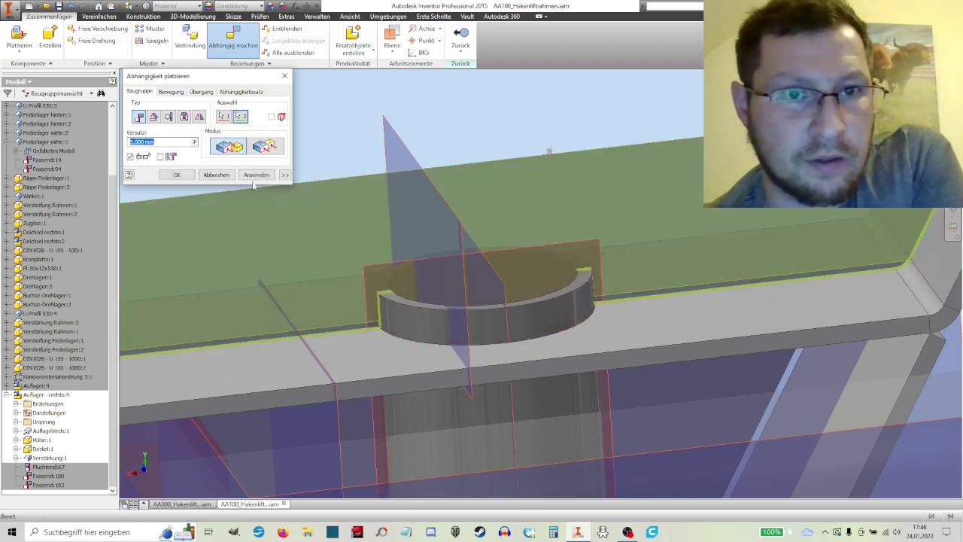
pyautogui.click(254, 175)
pyautogui.click(225, 176)
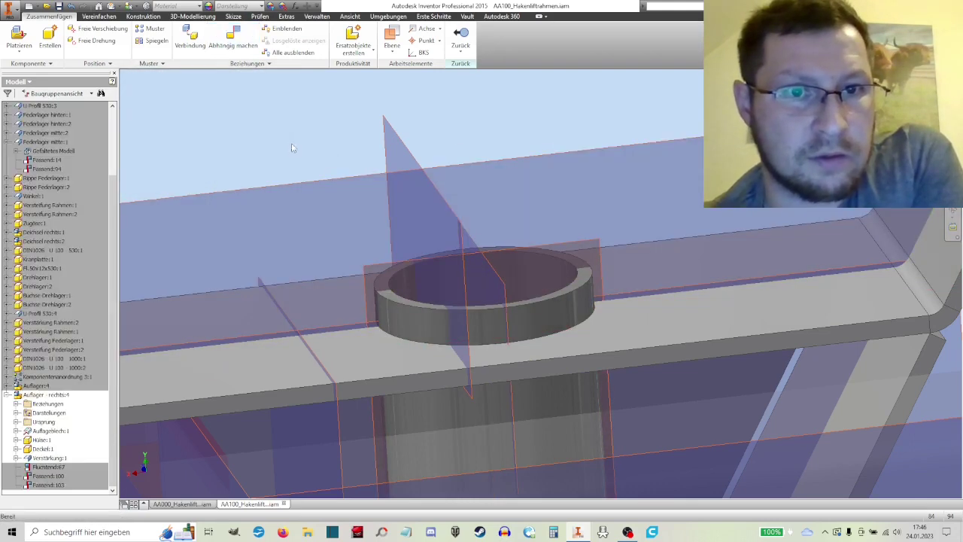
pyautogui.rightClick(290, 146)
pyautogui.click(292, 173)
# Step: Add flush constraint Fluchtend:70 aligning the lower U-bracket's plane with the hanger plane, then view frontally
pyautogui.press('F4')
pyautogui.scroll(5, 485, 340)
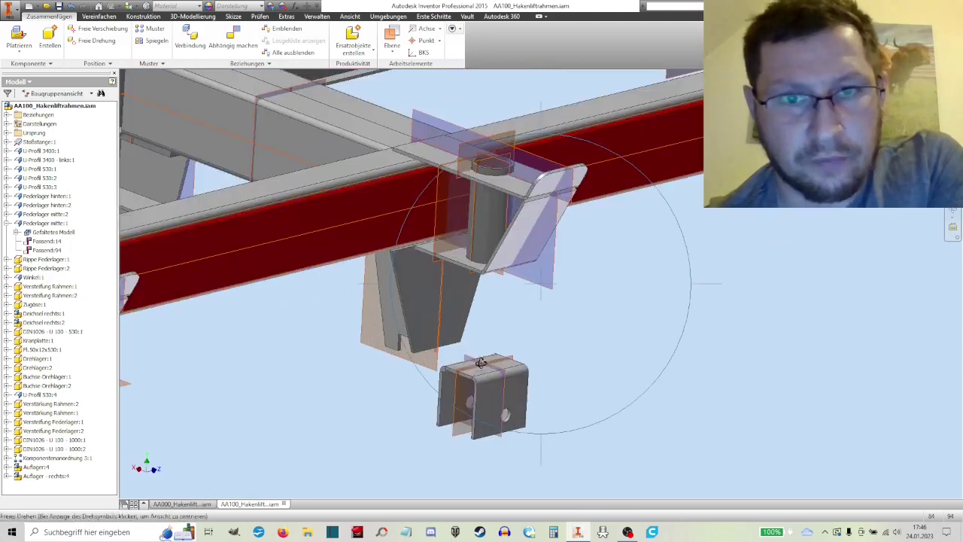
pyautogui.scroll(3, 485, 340)
pyautogui.rightClick(496, 267)
pyautogui.click(527, 285)
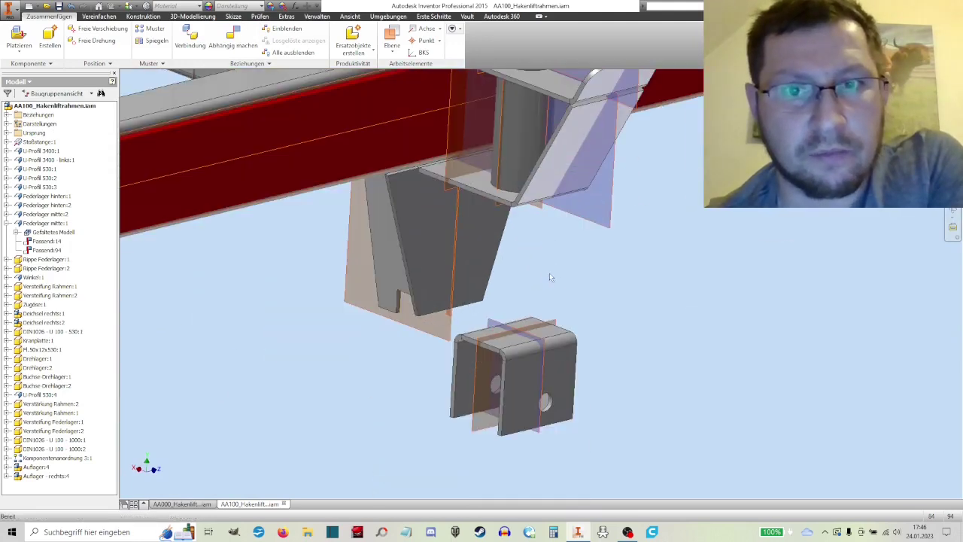
pyautogui.click(232, 38)
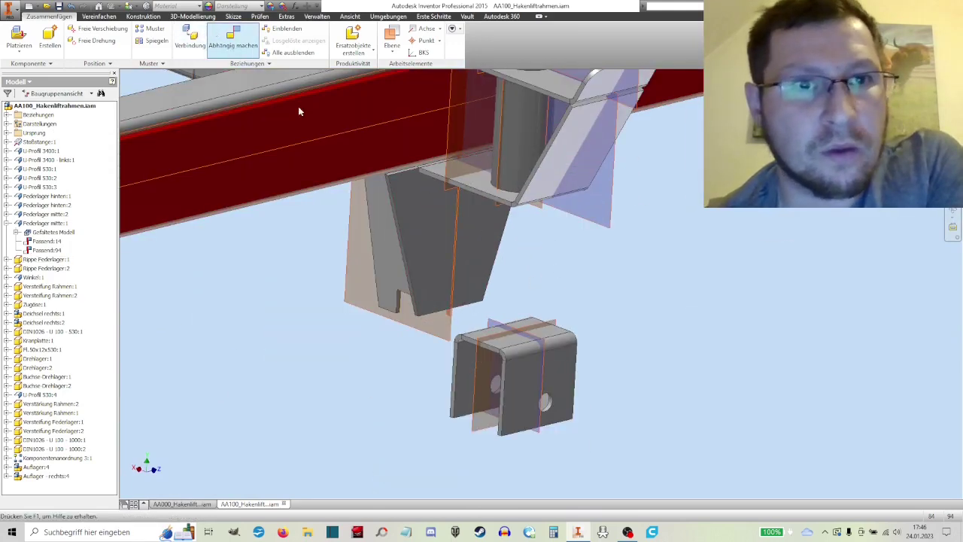
pyautogui.click(497, 205)
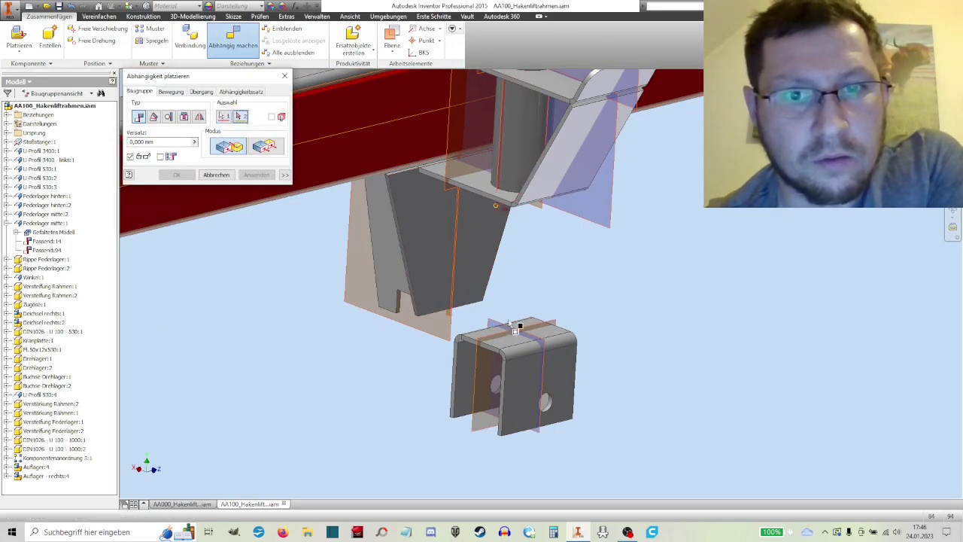
pyautogui.click(568, 322)
pyautogui.click(265, 148)
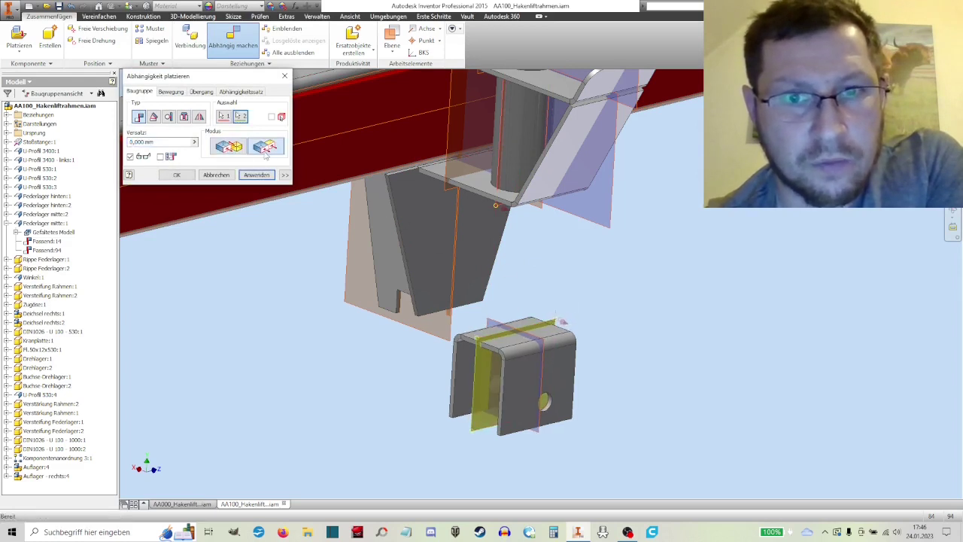
pyautogui.click(256, 174)
pyautogui.press('Escape')
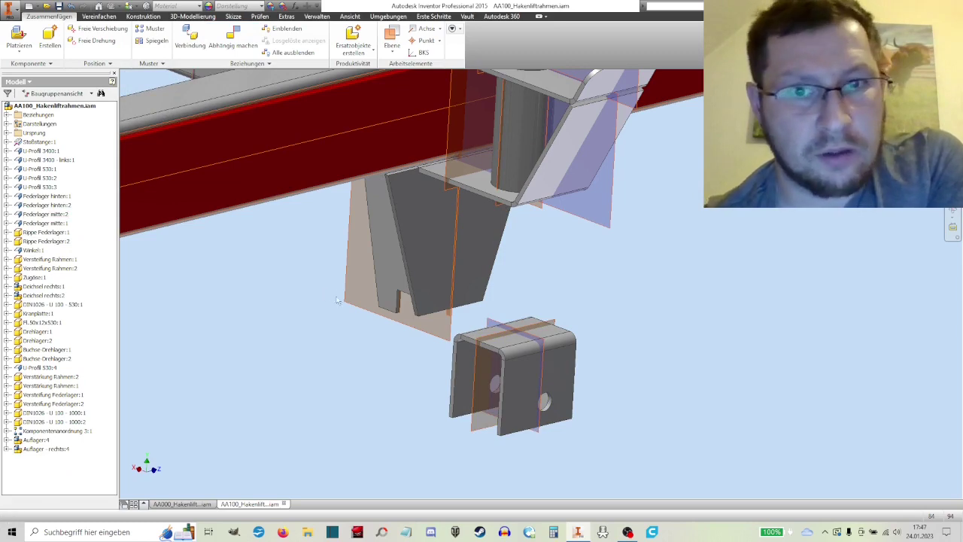
pyautogui.moveTo(623, 281); pyautogui.dragTo(649, 271, button='middle')
pyautogui.press('F5')
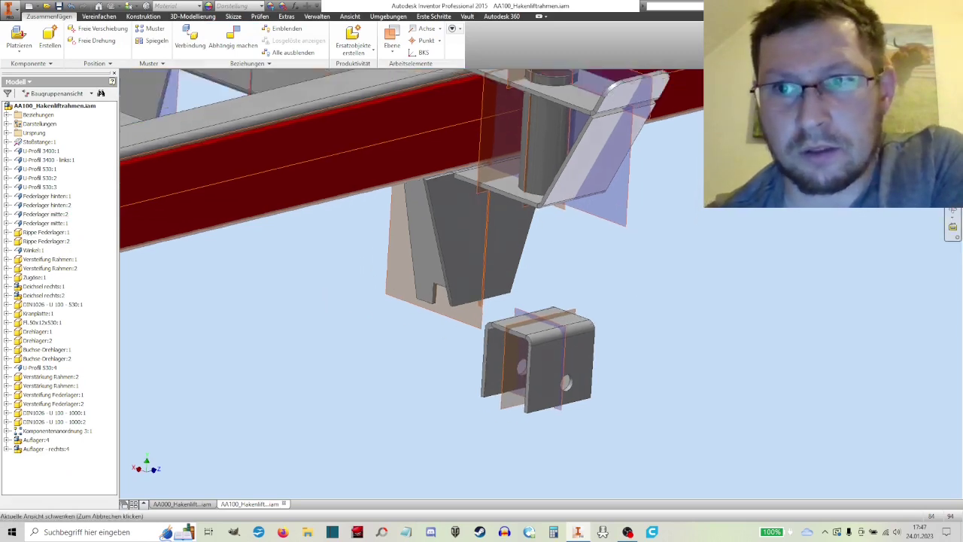
# Step: Hide the Stoßstange:1 beam and turn off all work features
pyautogui.click(541, 170)
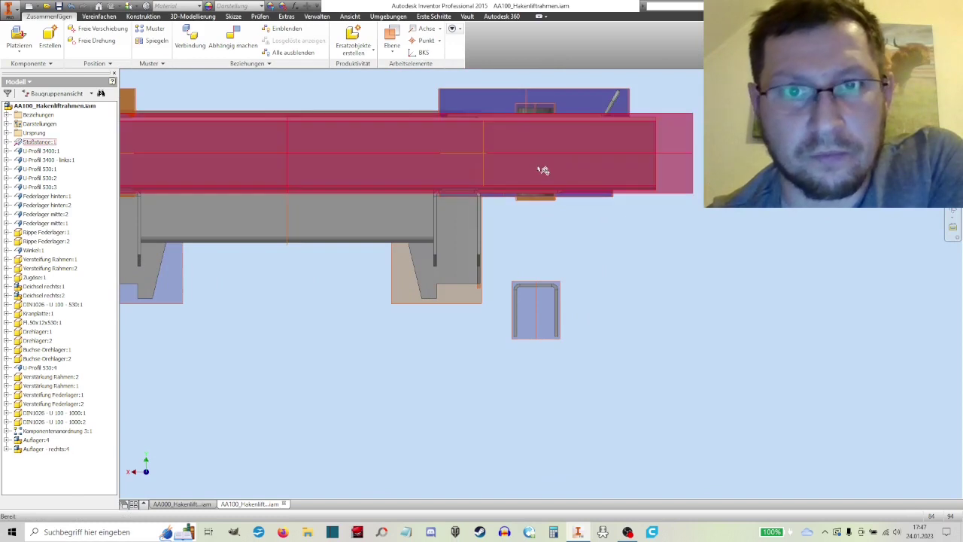
pyautogui.rightClick(542, 167)
pyautogui.click(578, 181)
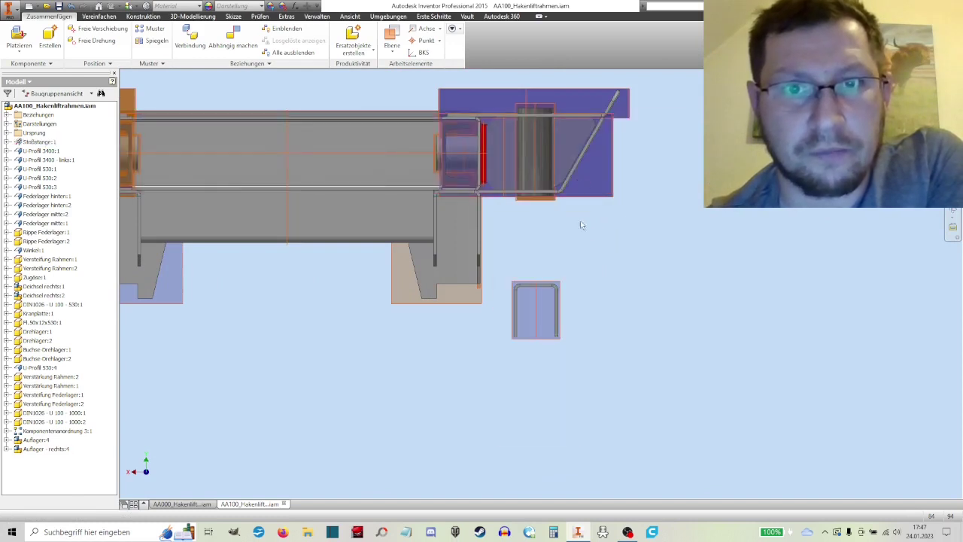
pyautogui.click(349, 16)
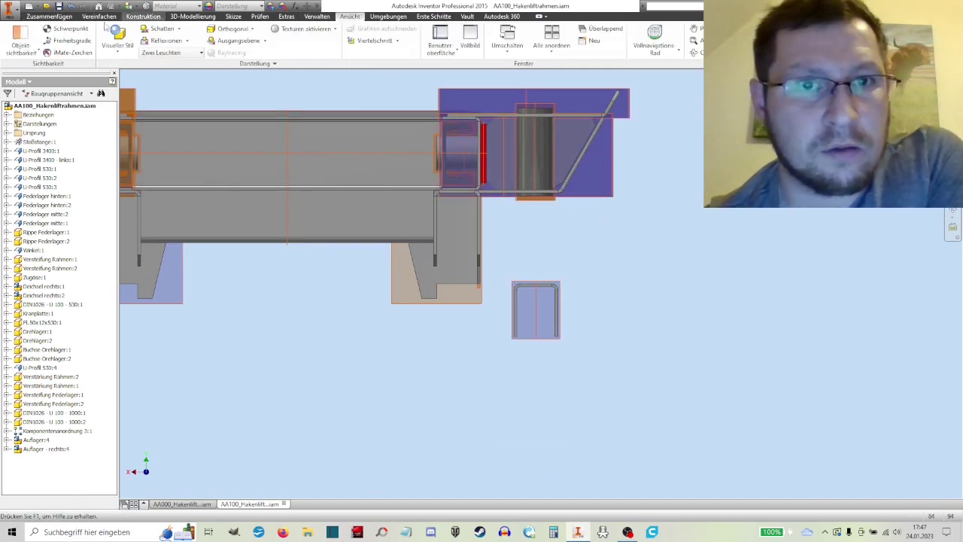
pyautogui.click(20, 47)
pyautogui.click(24, 66)
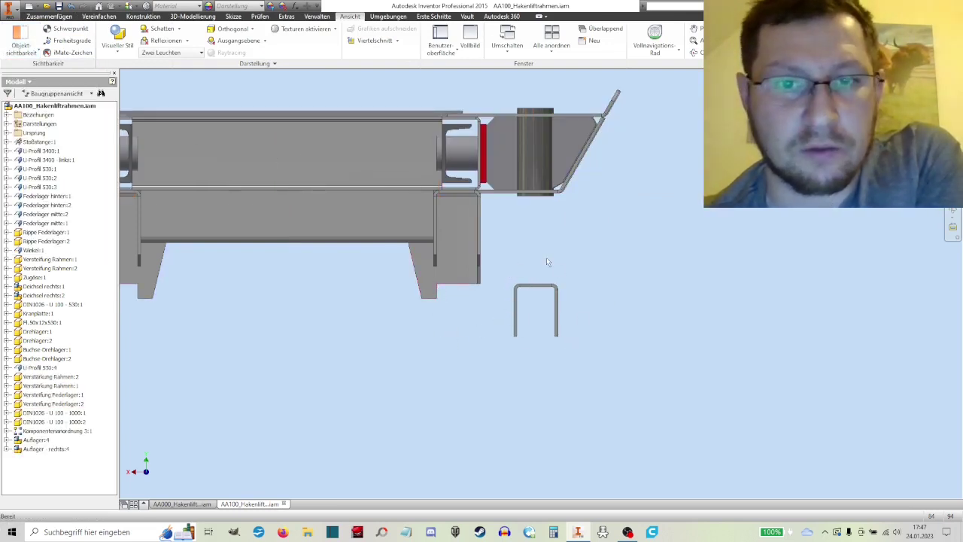
# Step: Measure the distance between hanger and bracket, reading a 132.5 mm offset
pyautogui.click(260, 16)
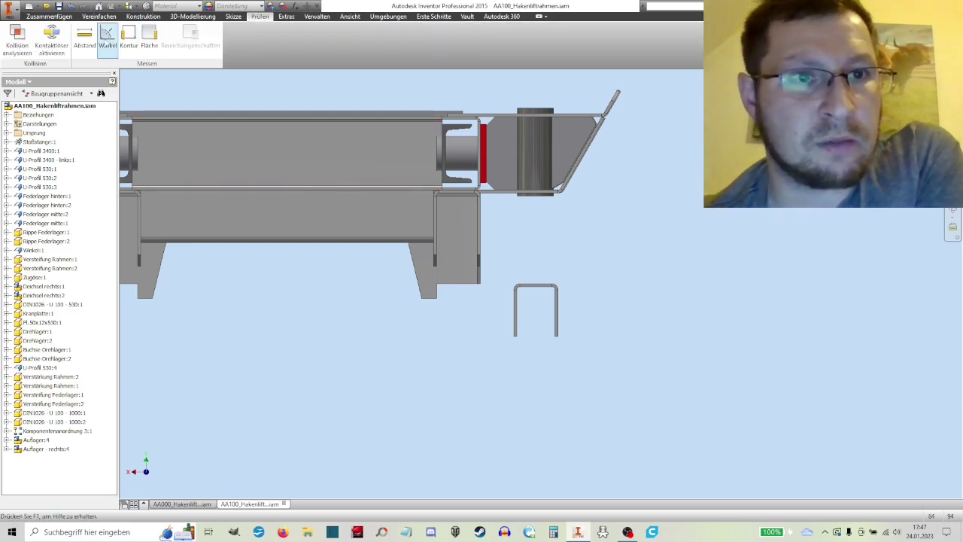
pyautogui.click(90, 45)
pyautogui.moveTo(318, 266); pyautogui.dragTo(355, 243, button='middle')
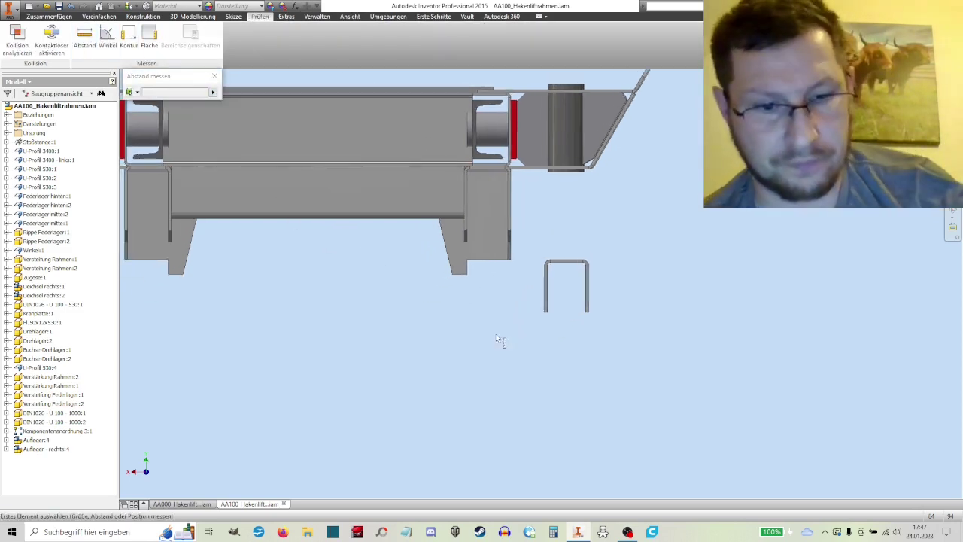
pyautogui.keyDown('shift'); pyautogui.moveTo(516, 294); pyautogui.dragTo(488, 288, button='middle'); pyautogui.keyUp('shift')
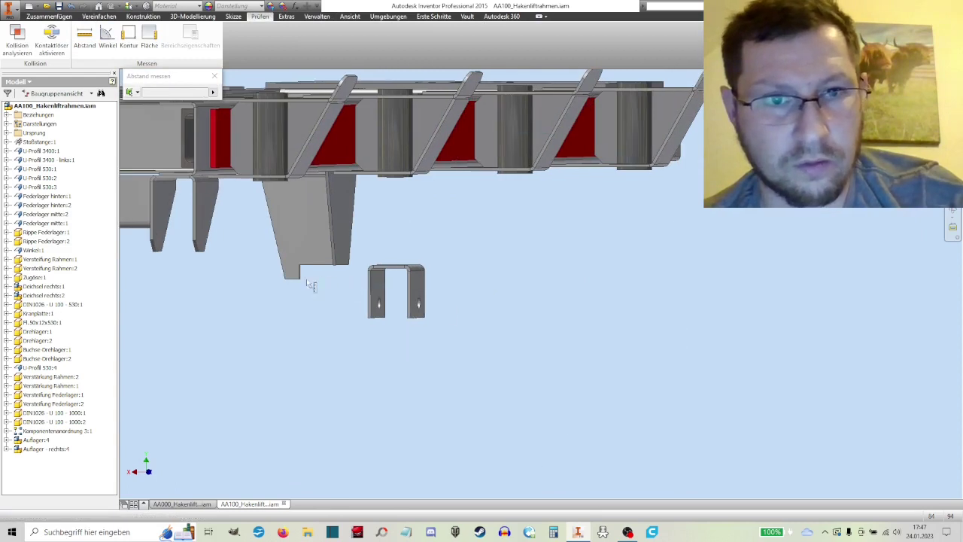
pyautogui.scroll(5, 313, 259)
pyautogui.scroll(2, 312, 259)
pyautogui.scroll(-5, 277, 241)
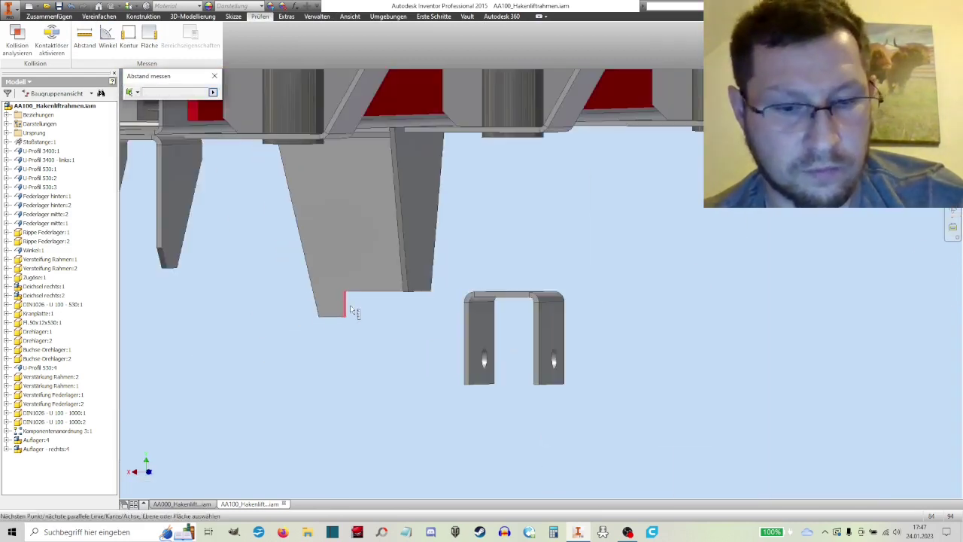
pyautogui.keyDown('shift'); pyautogui.moveTo(350, 304); pyautogui.dragTo(501, 298, button='middle'); pyautogui.keyUp('shift')
pyautogui.scroll(3, 812, 323)
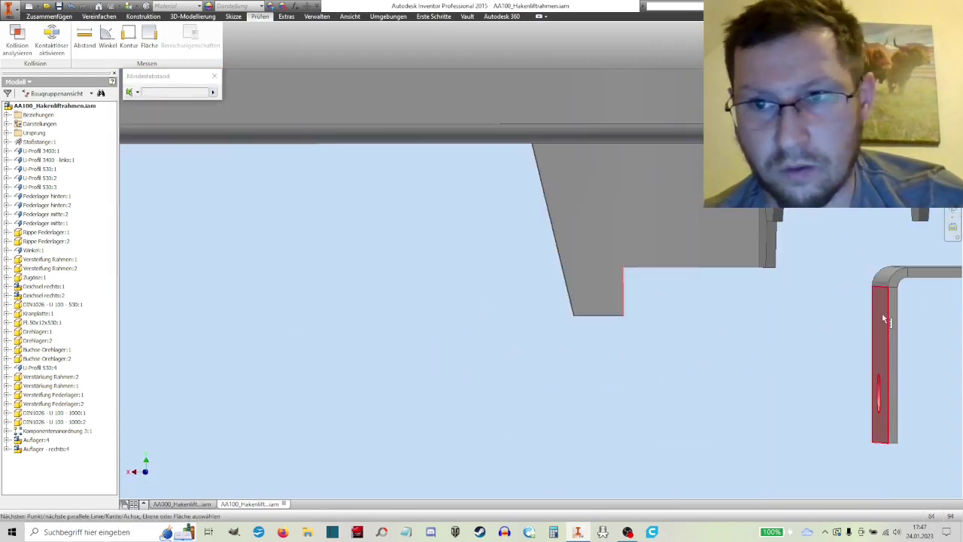
pyautogui.click(882, 346)
pyautogui.moveTo(755, 313); pyautogui.dragTo(474, 283, button='middle')
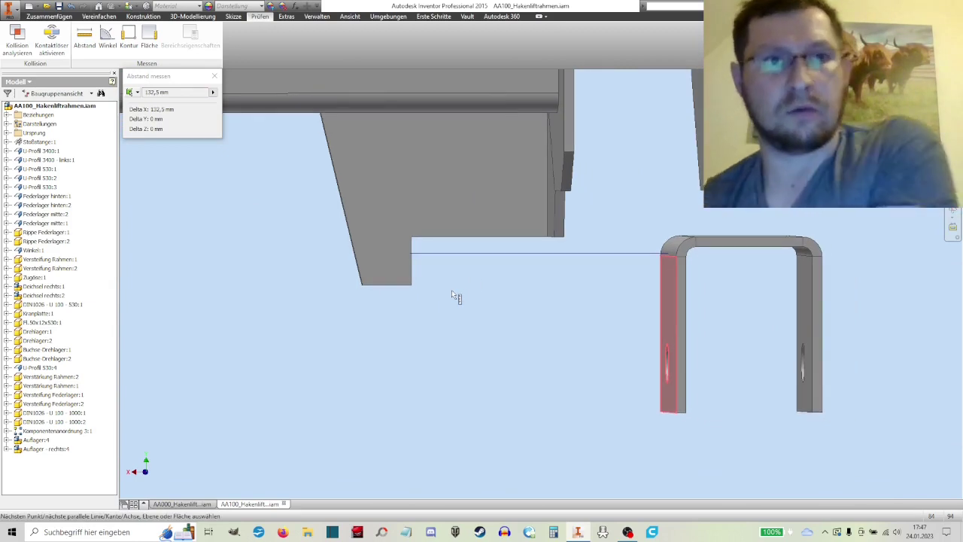
pyautogui.scroll(-3, 489, 320)
pyautogui.scroll(-2, 572, 304)
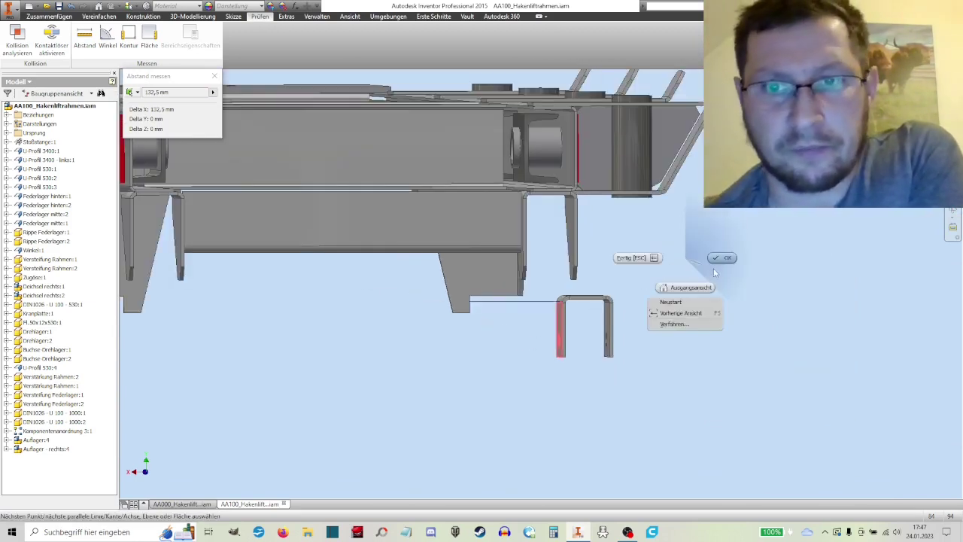
pyautogui.press('Escape')
# Step: Switch to the AA000_Hakenliftanhänger.iam trailer assembly
pyautogui.scroll(-3, 526, 300)
pyautogui.scroll(-3, 507, 307)
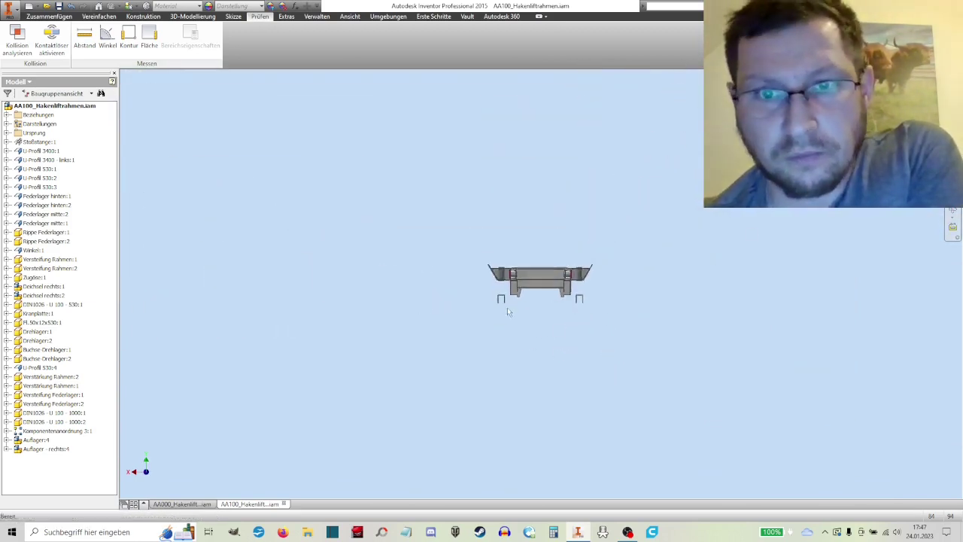
pyautogui.scroll(4, 571, 304)
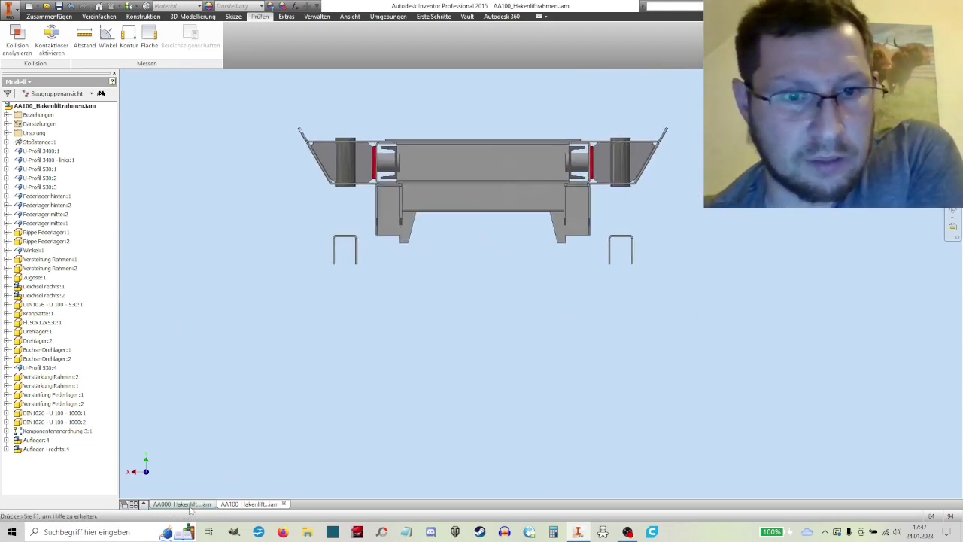
pyautogui.click(185, 503)
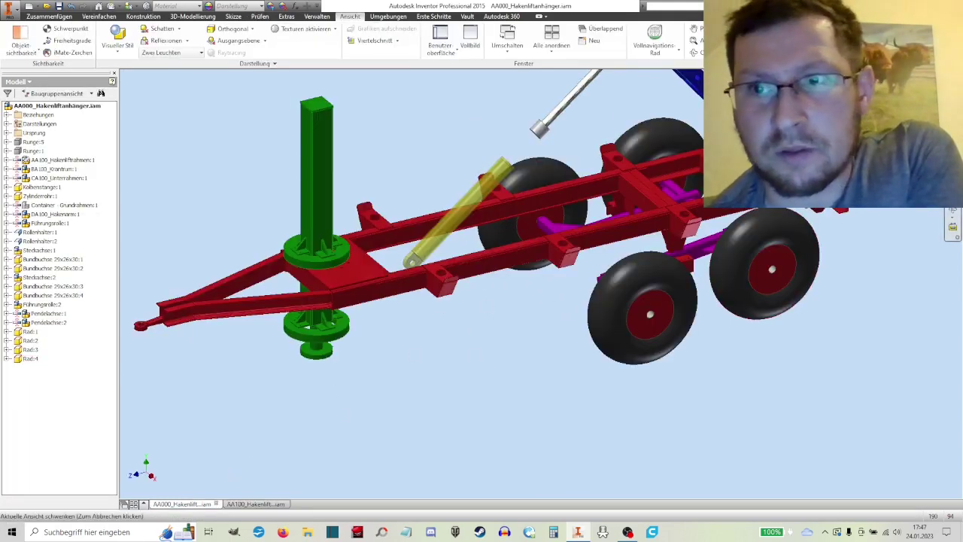
# Step: Open the left axle Pendelachse:2 and its stub Bremsachsstummel:1 for in-place editing
pyautogui.press('F5')
pyautogui.press('F5')
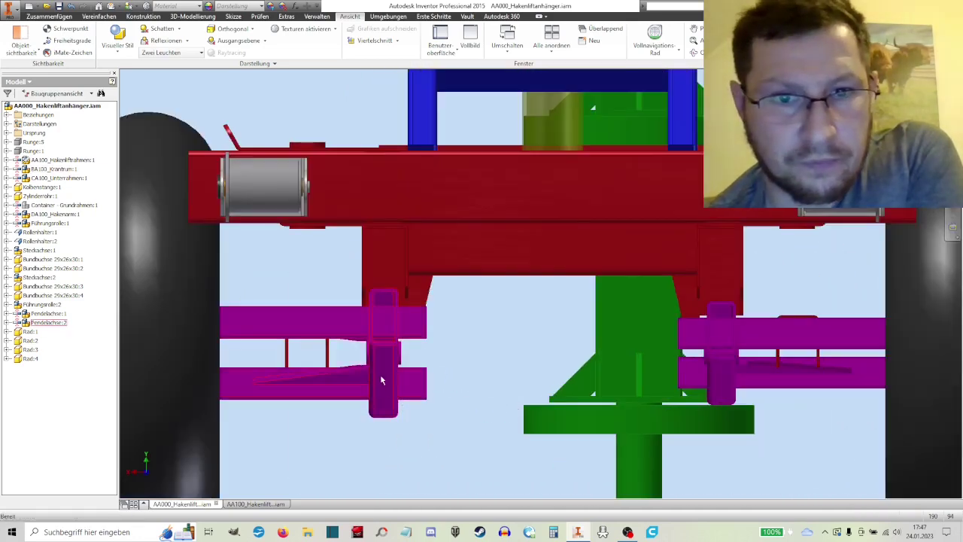
pyautogui.scroll(3, 424, 364)
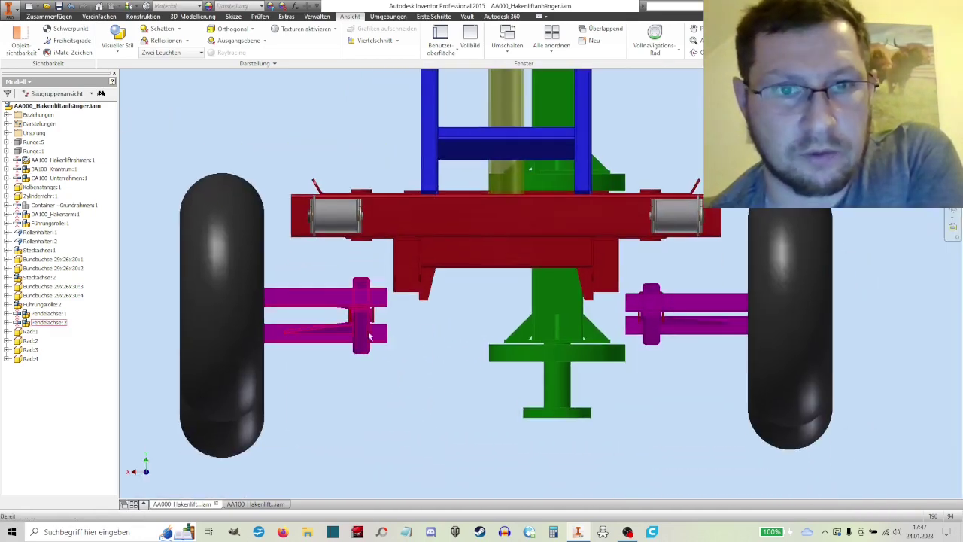
pyautogui.doubleClick(326, 307)
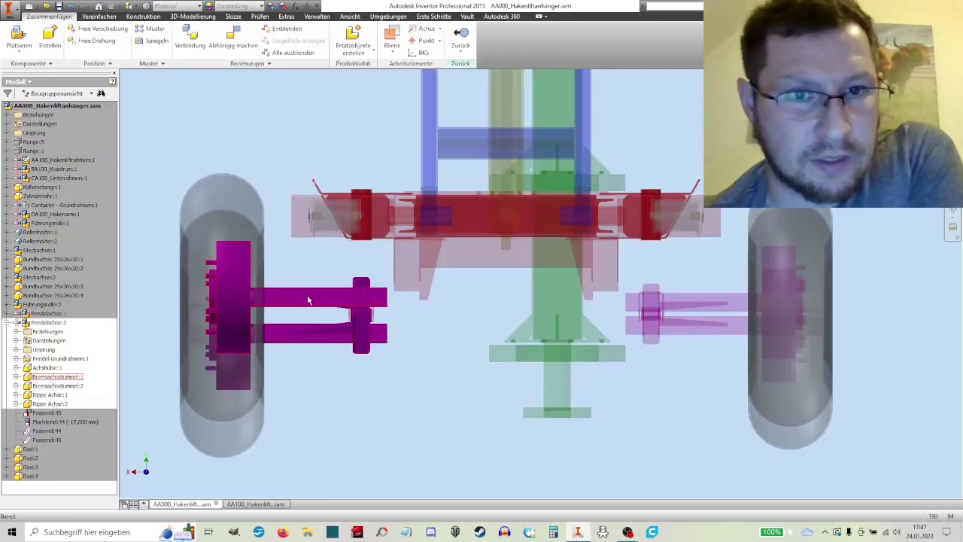
pyautogui.doubleClick(308, 300)
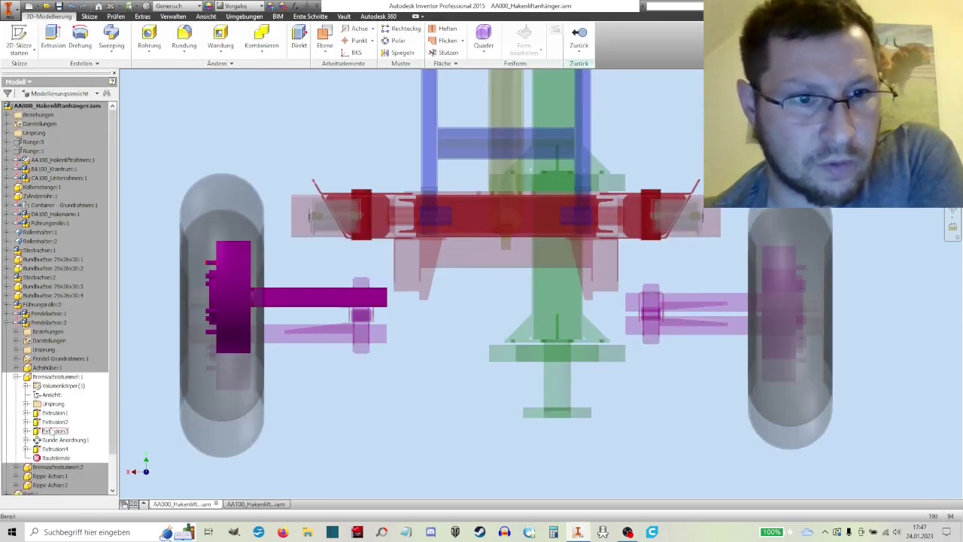
# Step: Change Extrusion4's distance from 400 mm to 400 mm-130
pyautogui.click(27, 412)
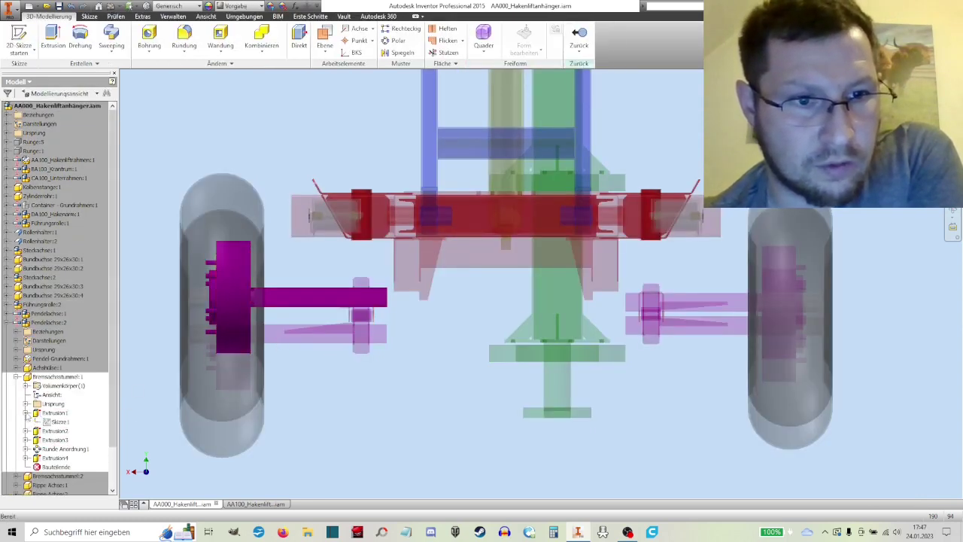
pyautogui.rightClick(53, 415)
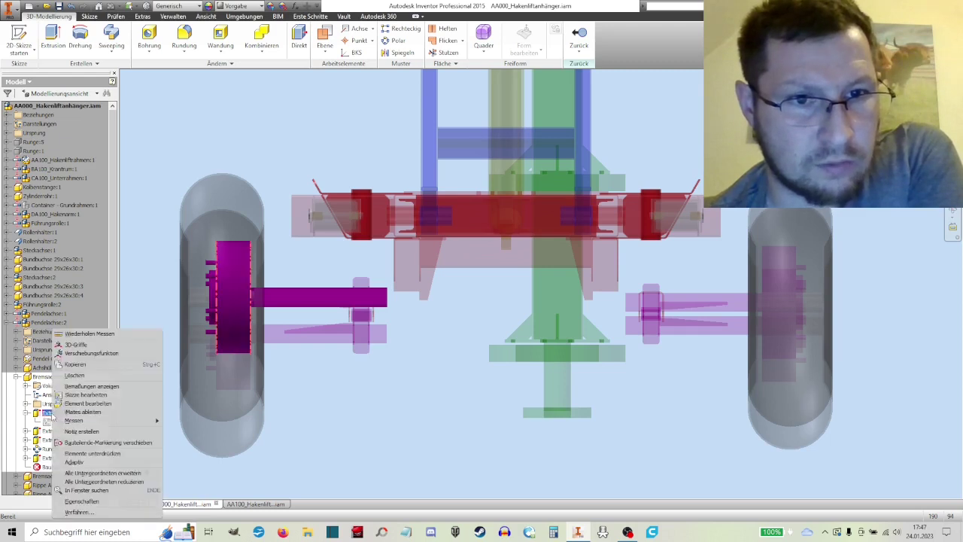
pyautogui.click(322, 397)
pyautogui.rightClick(58, 457)
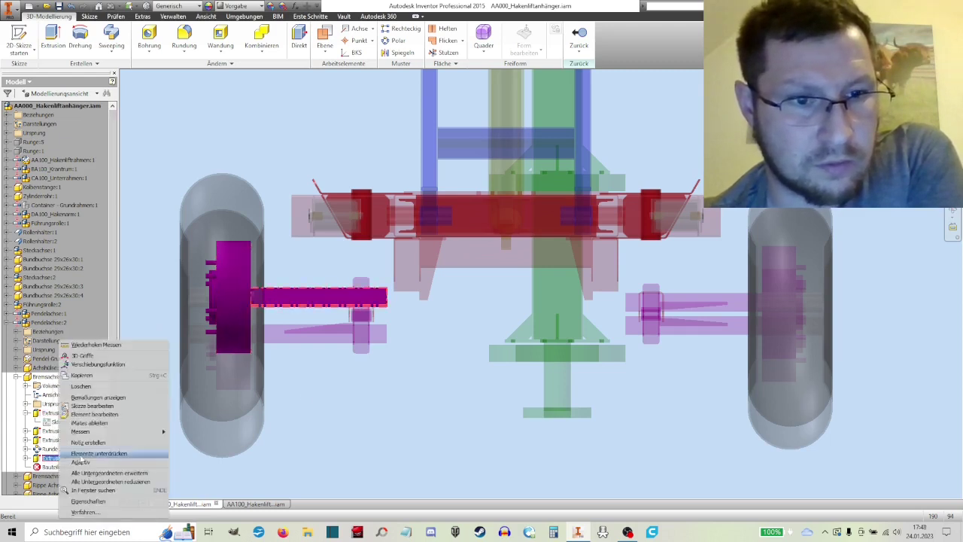
pyautogui.click(94, 414)
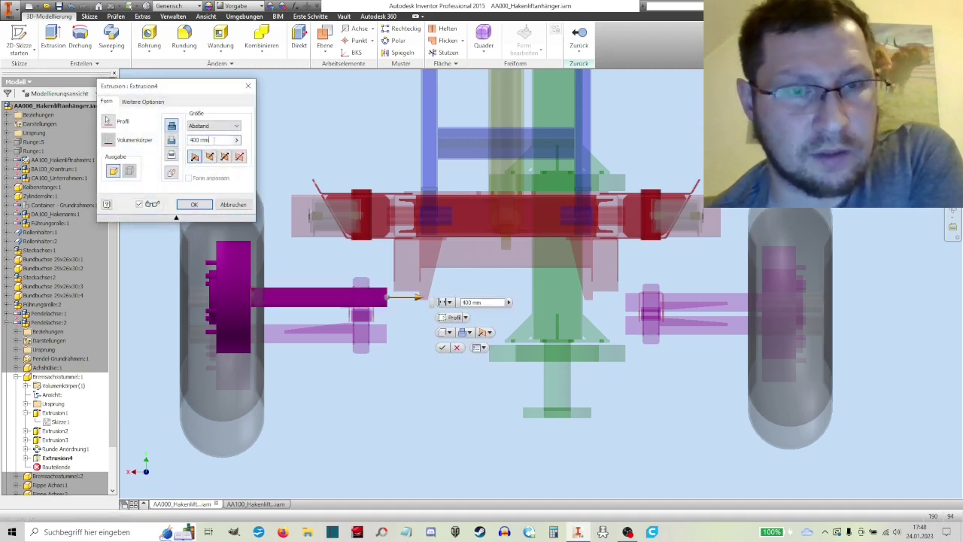
pyautogui.write('-130')
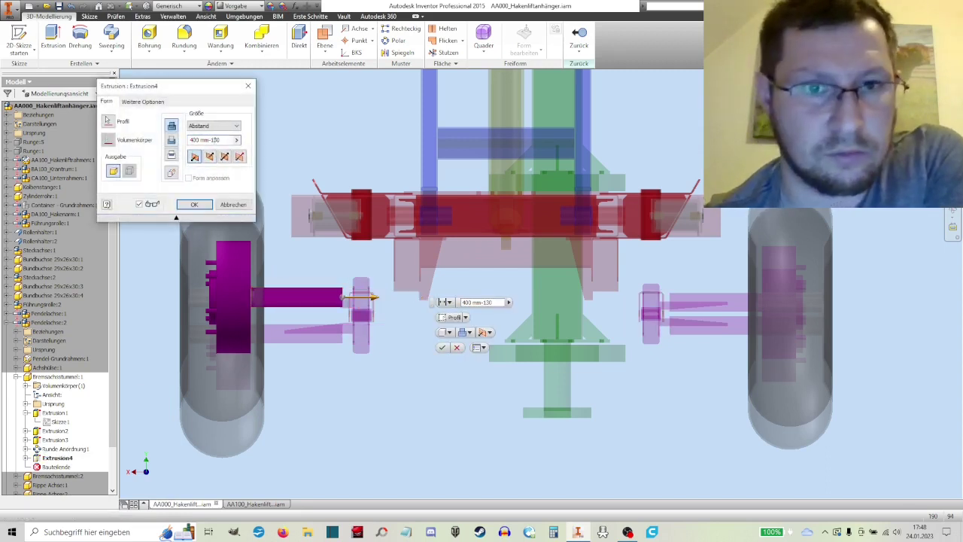
pyautogui.click(199, 140)
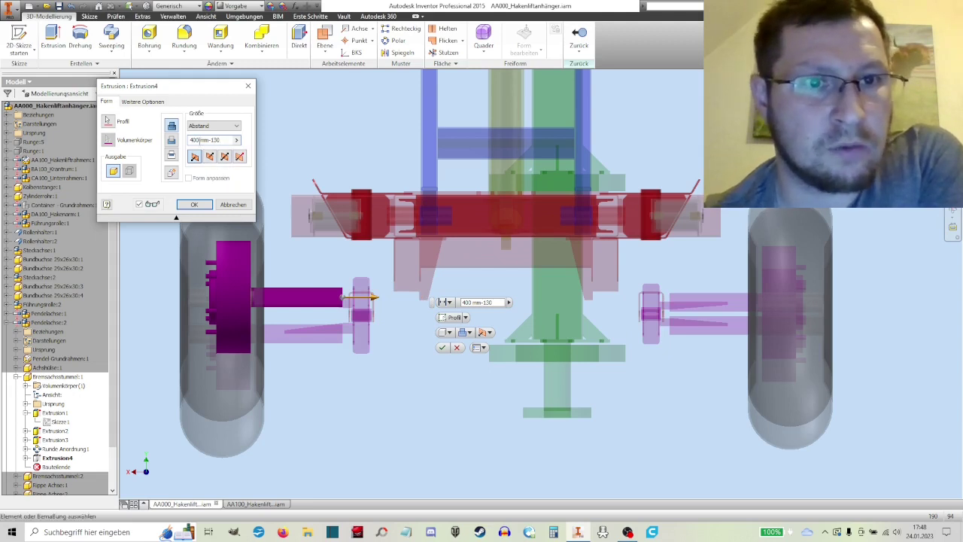
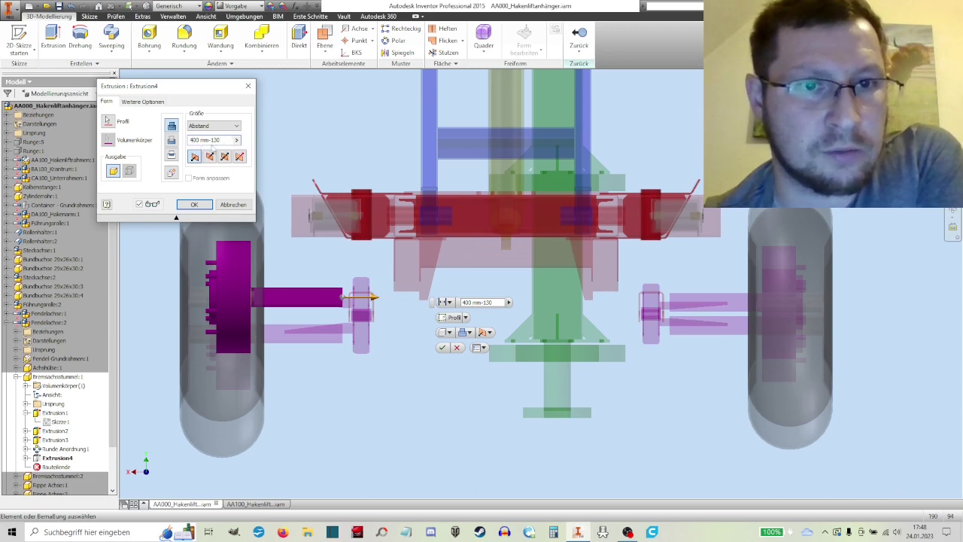
# Step: Commit Extrusion4 and return from part editing to the assembly
pyautogui.click(197, 205)
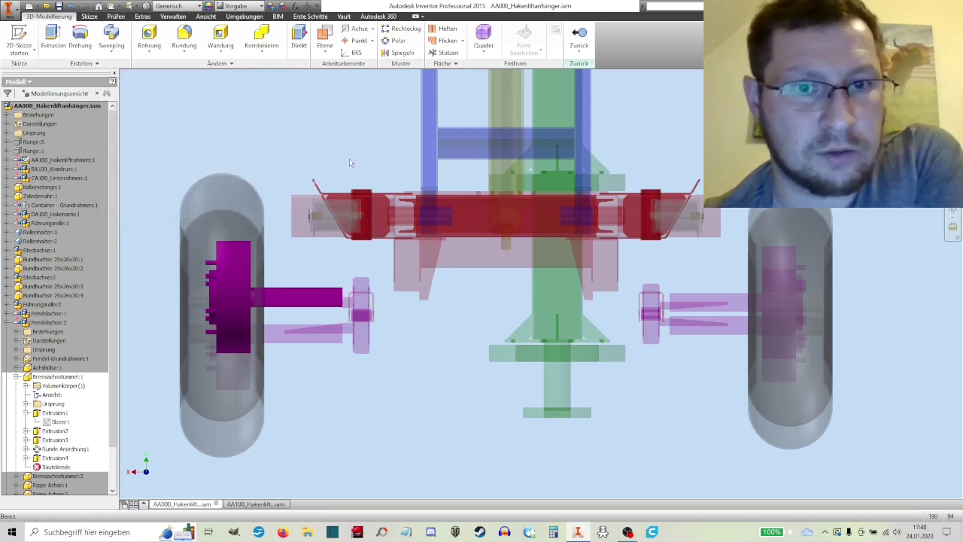
pyautogui.rightClick(349, 158)
pyautogui.click(354, 187)
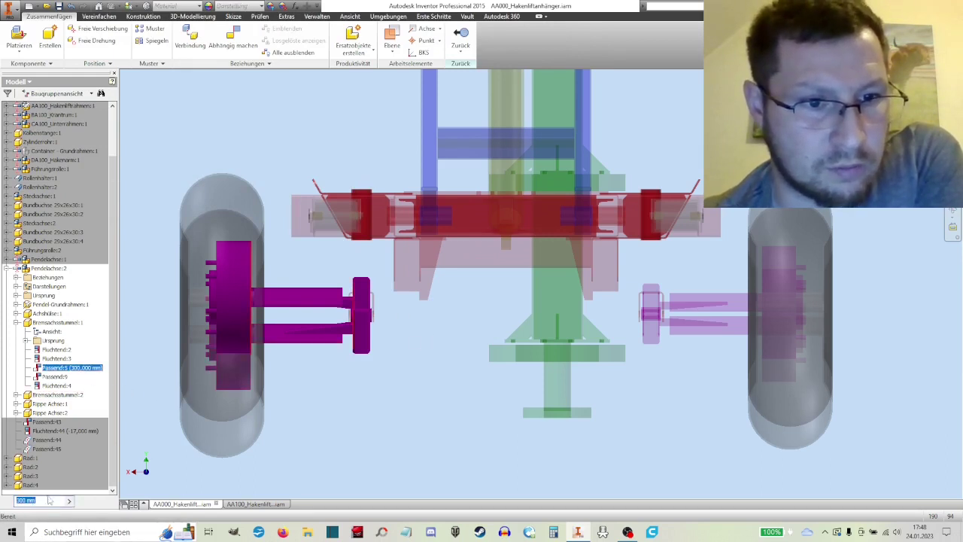
# Step: Change both Pendelachse:2 brake stub offsets from 300 mm to 170 mm
pyautogui.write('-130')
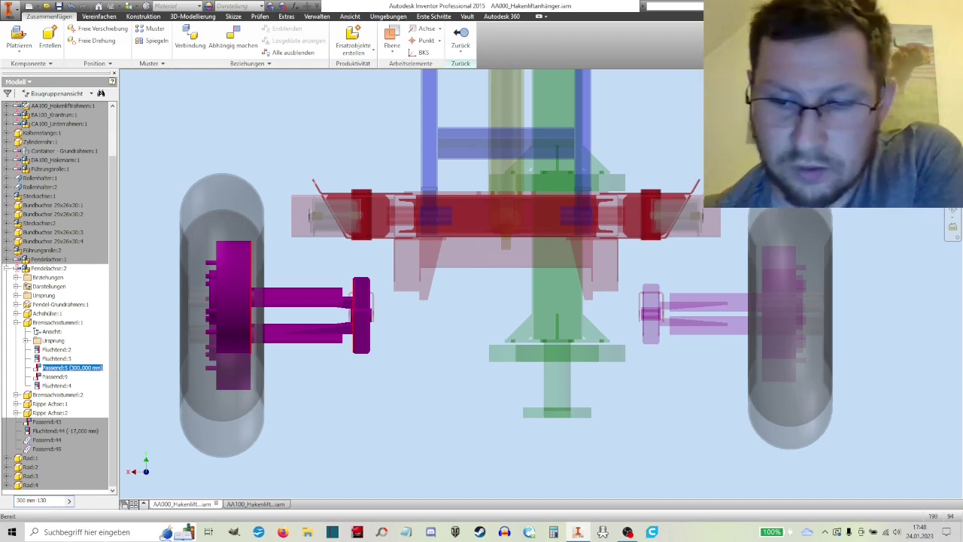
pyautogui.press('Return')
pyautogui.press('Escape')
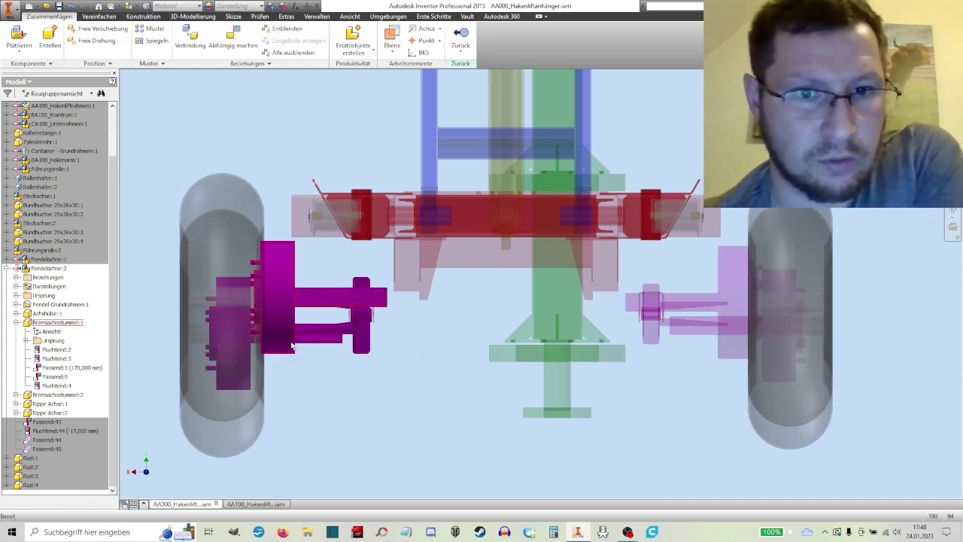
pyautogui.click(322, 343)
pyautogui.click(16, 395)
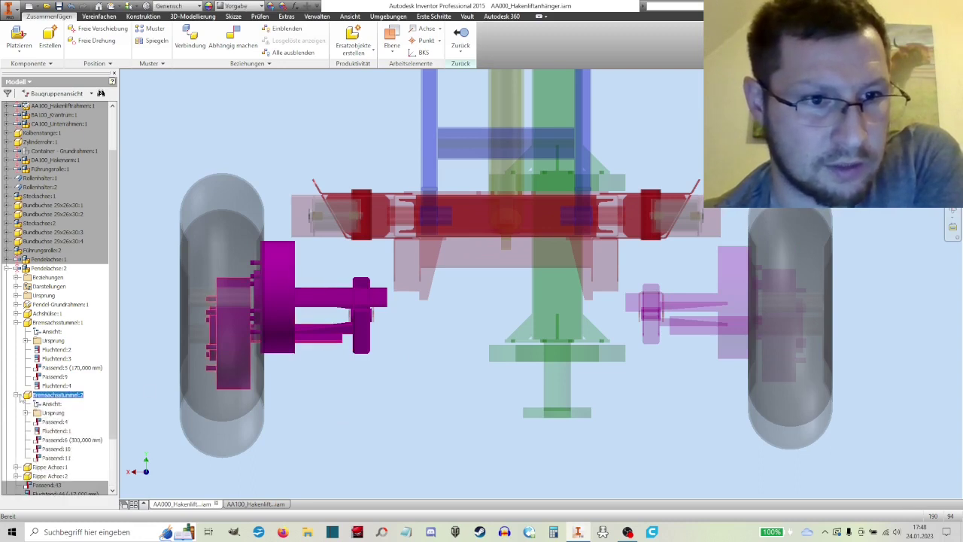
pyautogui.doubleClick(84, 440)
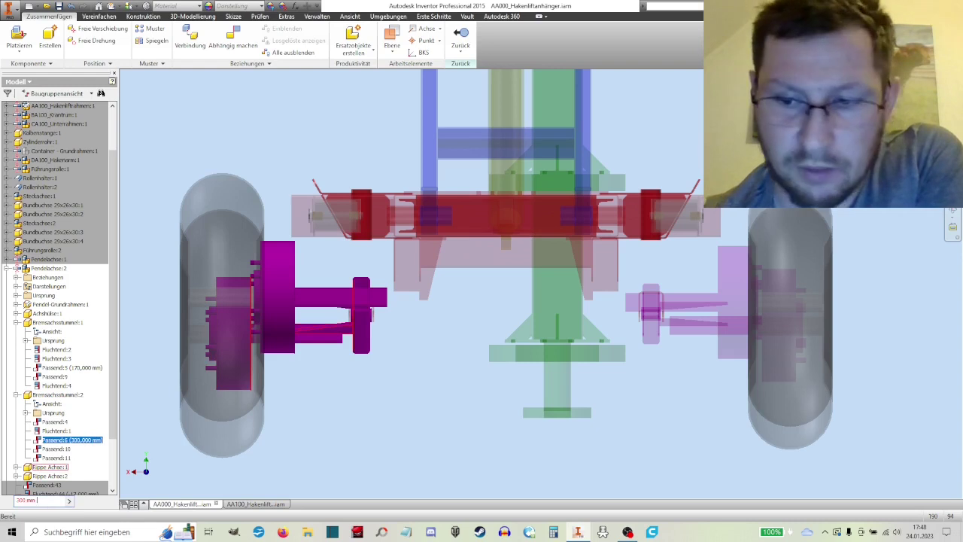
pyautogui.write('30')
pyautogui.press('Return')
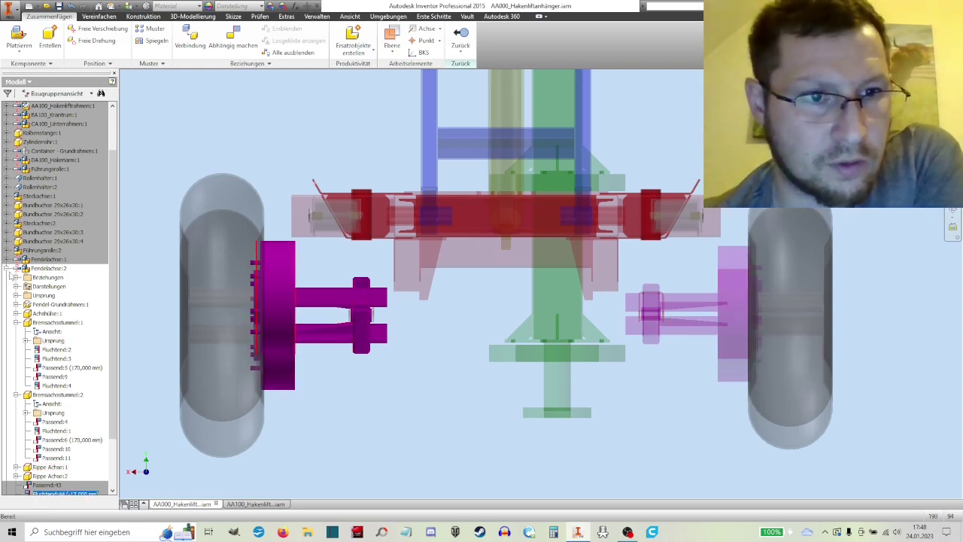
pyautogui.click(9, 271)
pyautogui.rightClick(450, 344)
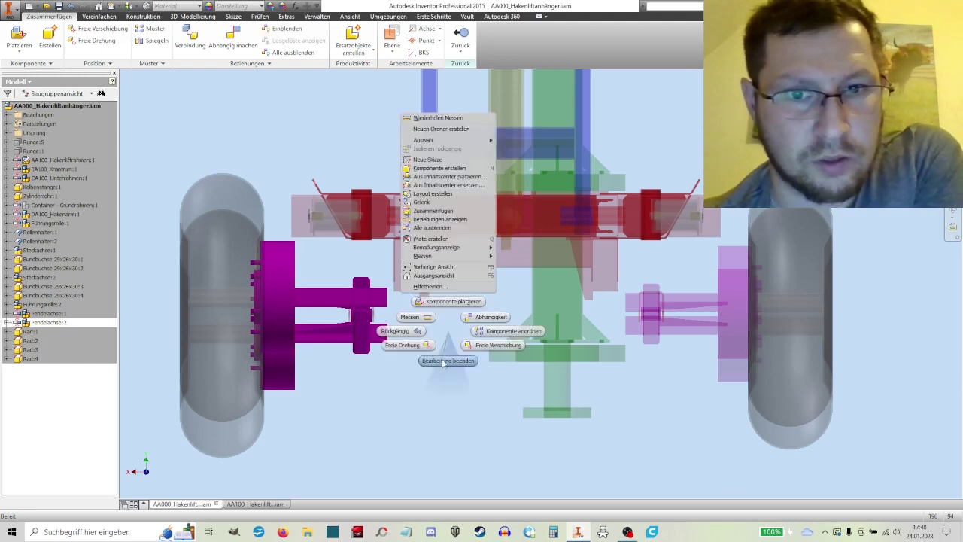
# Step: Finish the axle edit and make Container - Grundrahmen visible again
pyautogui.click(449, 360)
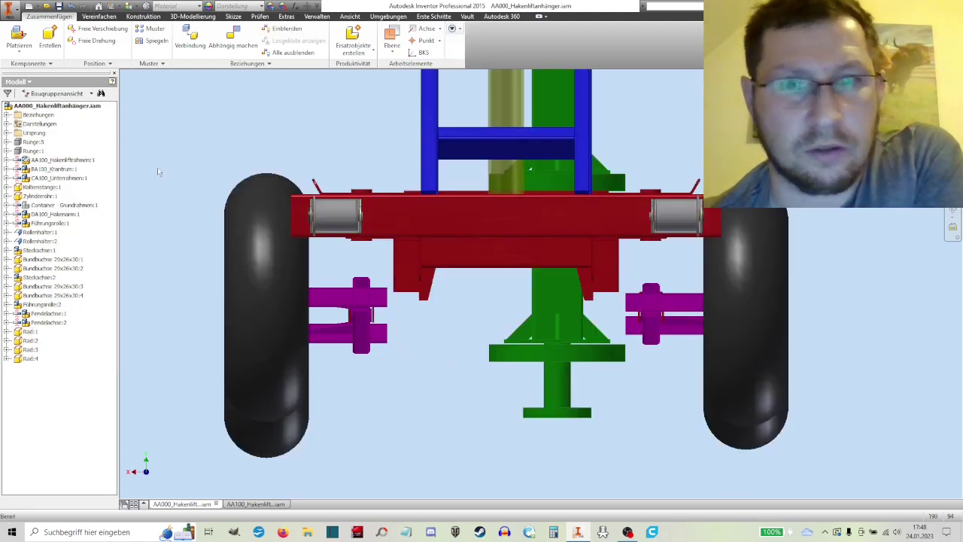
pyautogui.rightClick(68, 206)
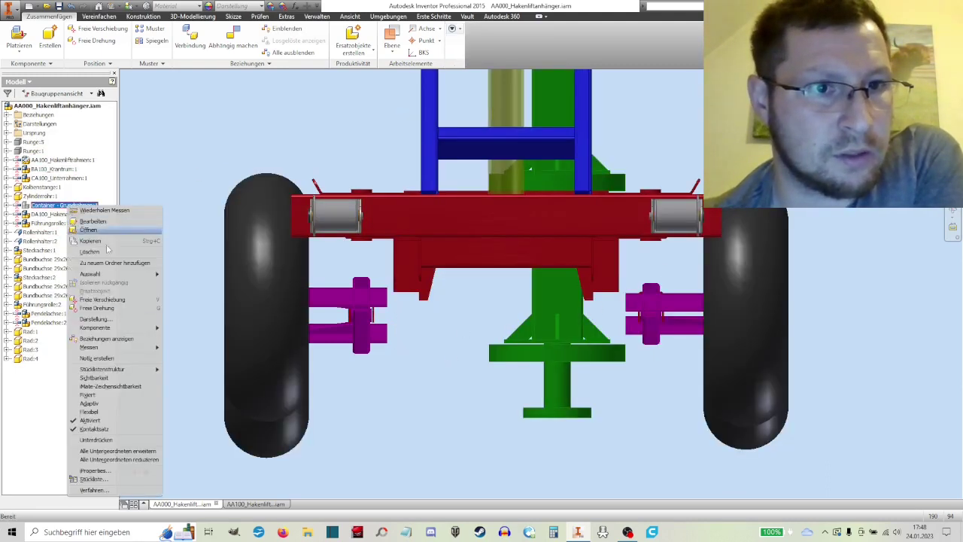
pyautogui.click(106, 377)
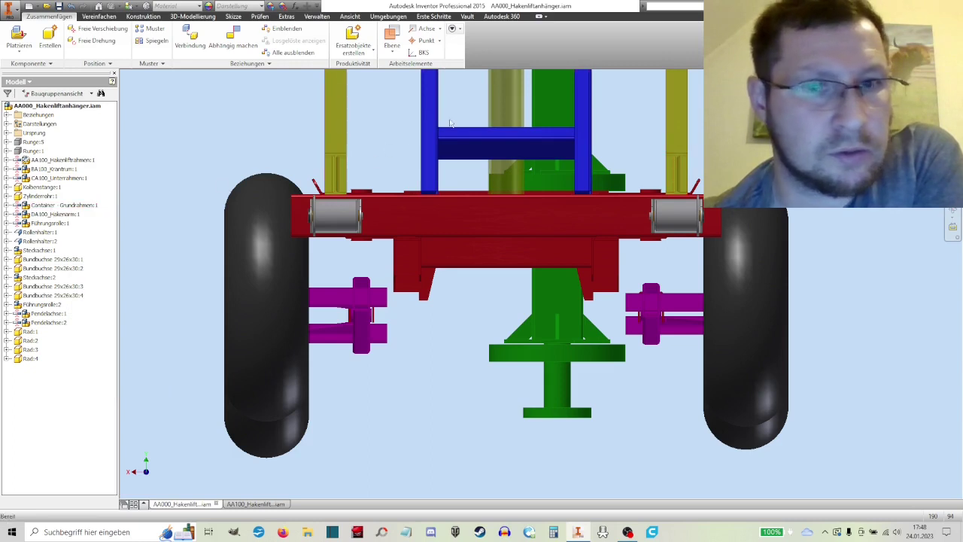
# Step: Drive the CA100_Unterrahmen Winkel:1 angle constraint from 0 to 50°
pyautogui.click(431, 129)
pyautogui.click(7, 178)
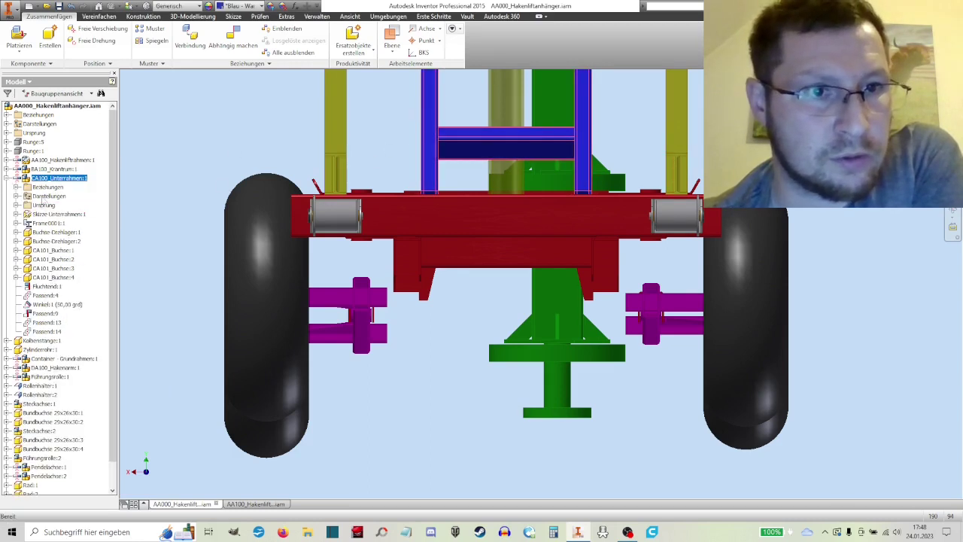
pyautogui.click(201, 255)
pyautogui.rightClick(76, 305)
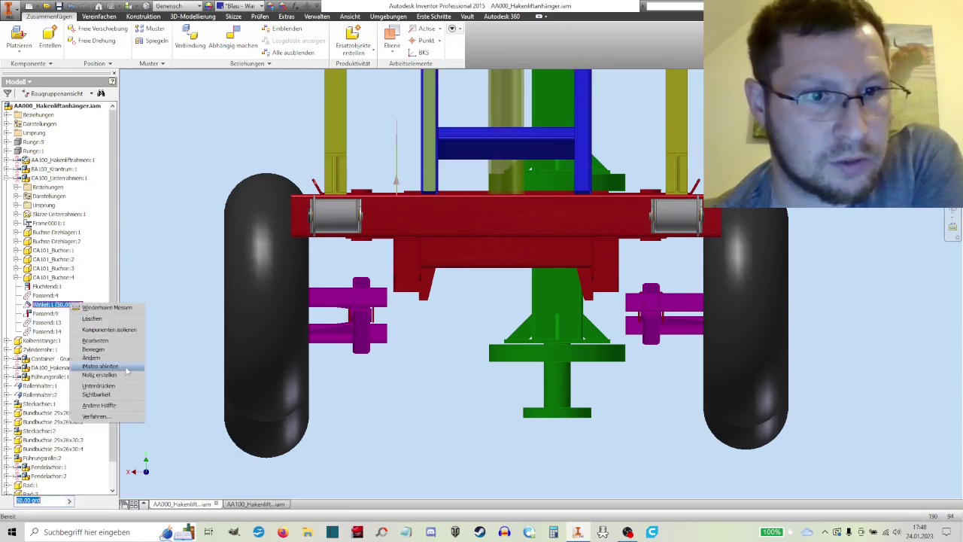
pyautogui.click(111, 351)
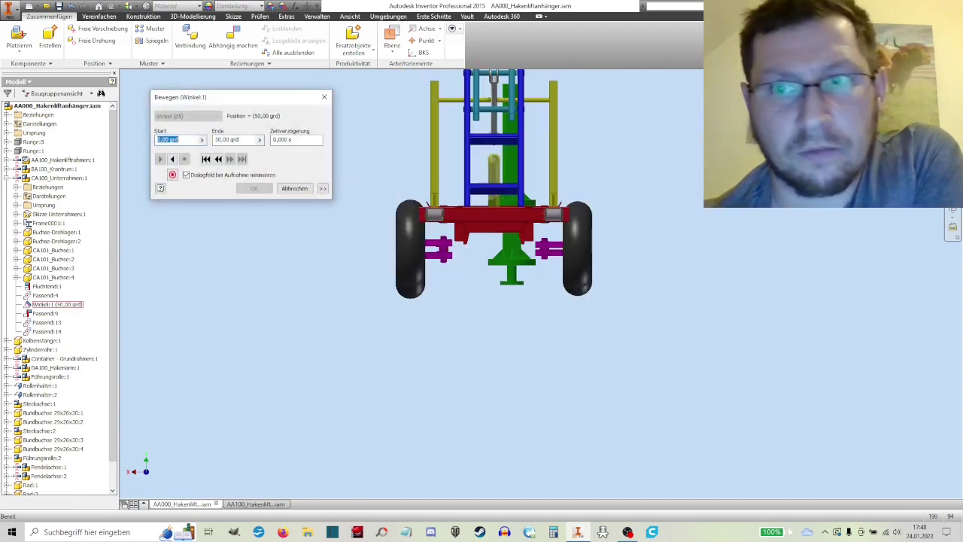
# Step: Orbit to an oblique side view and drive Winkel:1 back to 0° before closing
pyautogui.keyDown('shift'); pyautogui.moveTo(541, 282); pyautogui.dragTo(567, 281, button='middle'); pyautogui.keyUp('shift')
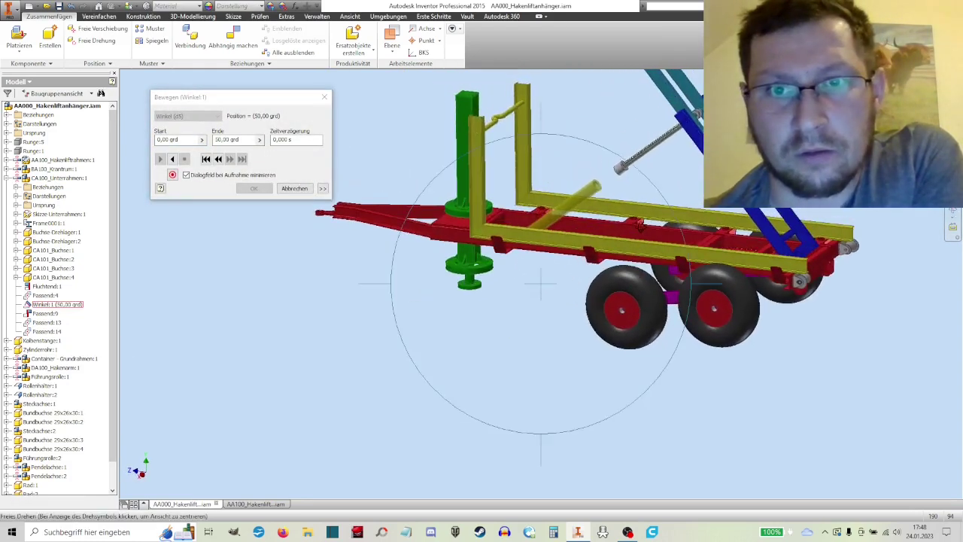
pyautogui.rightClick(577, 212)
pyautogui.click(594, 224)
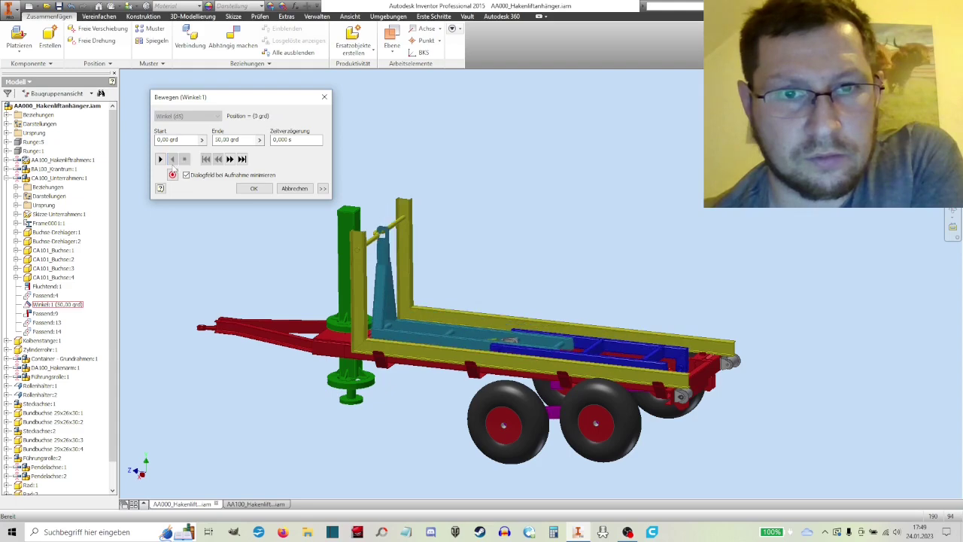
pyautogui.click(252, 189)
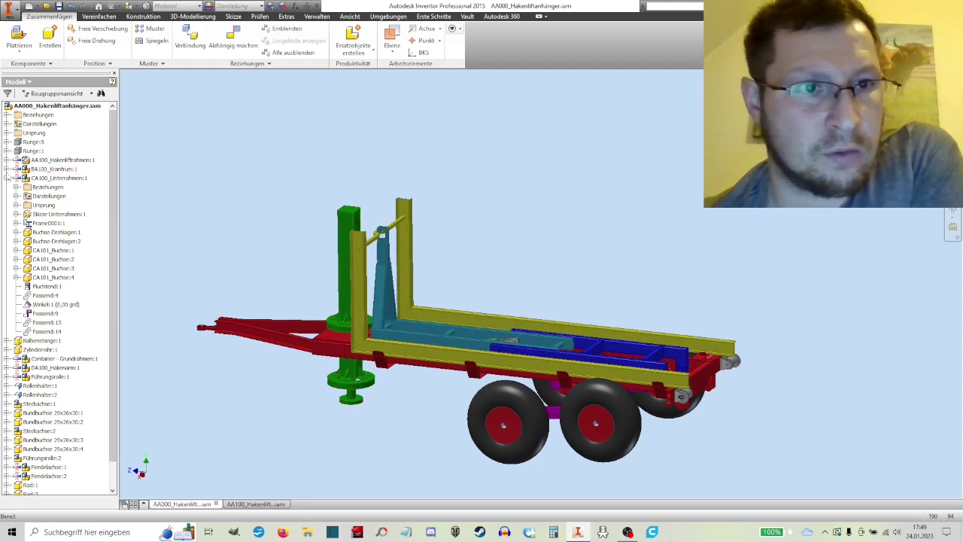
pyautogui.click(7, 178)
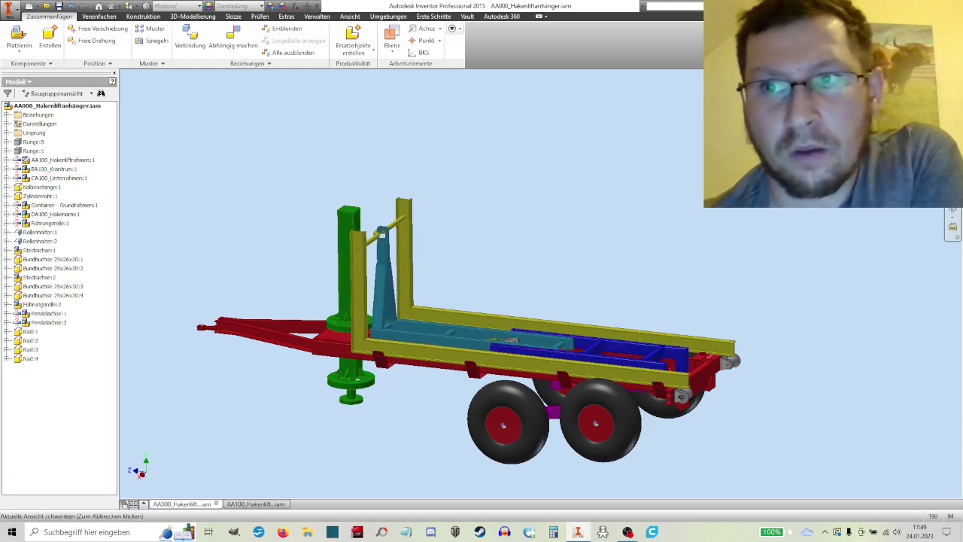
pyautogui.moveTo(511, 346)
pyautogui.keyDown('shift'); pyautogui.mouseDown(button='middle')
pyautogui.moveTo(569, 334)
pyautogui.moveTo(573, 177)
pyautogui.mouseUp(button='middle'); pyautogui.keyUp('shift')
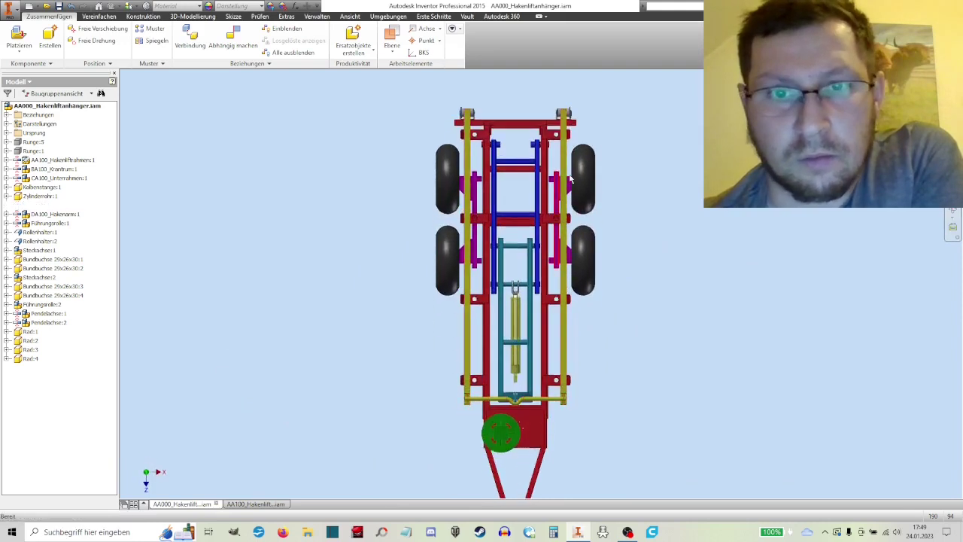
pyautogui.scroll(5, 573, 177)
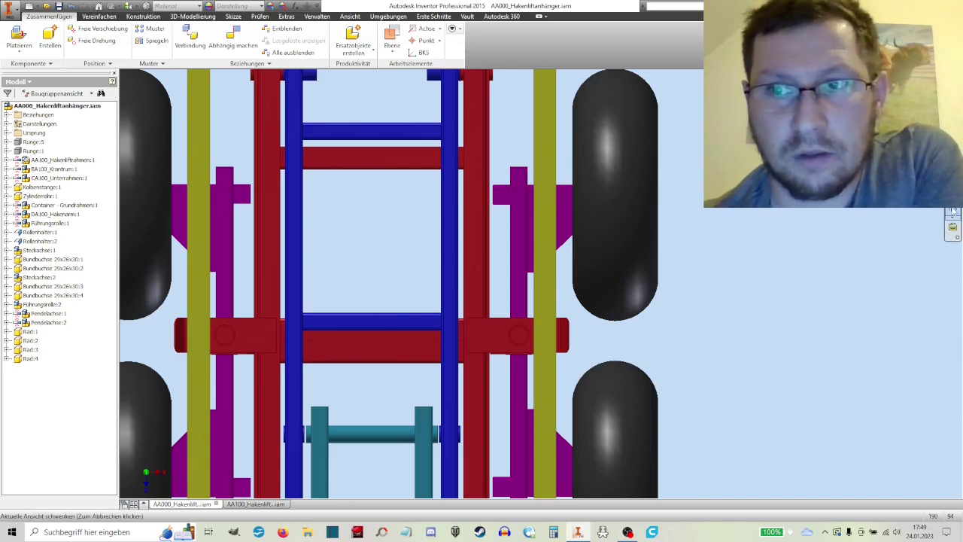
pyautogui.moveTo(451, 226)
pyautogui.keyDown('shift'); pyautogui.mouseDown(button='middle')
pyautogui.moveTo(508, 187)
pyautogui.moveTo(511, 259)
pyautogui.mouseUp(button='middle'); pyautogui.keyUp('shift')
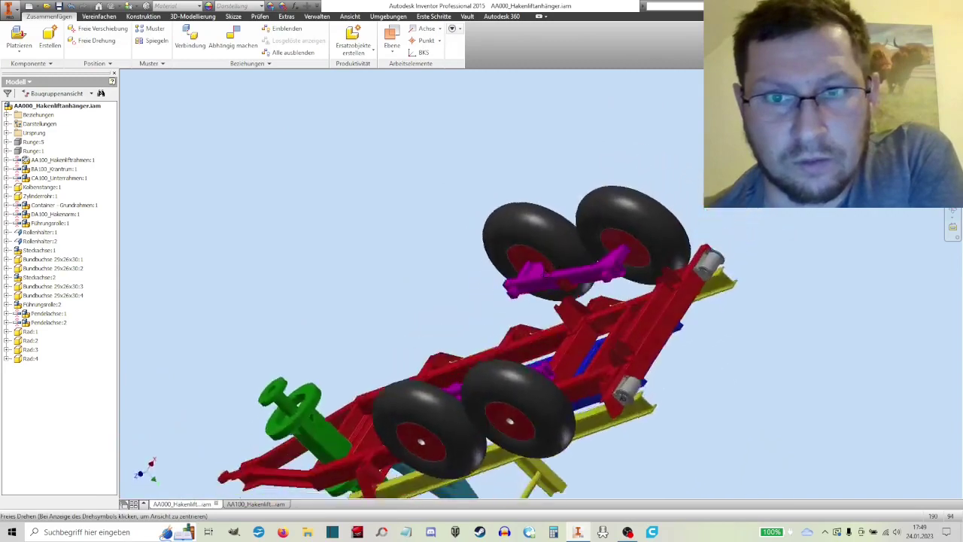
pyautogui.keyDown('shift'); pyautogui.moveTo(530, 221); pyautogui.dragTo(593, 350, button='middle'); pyautogui.keyUp('shift')
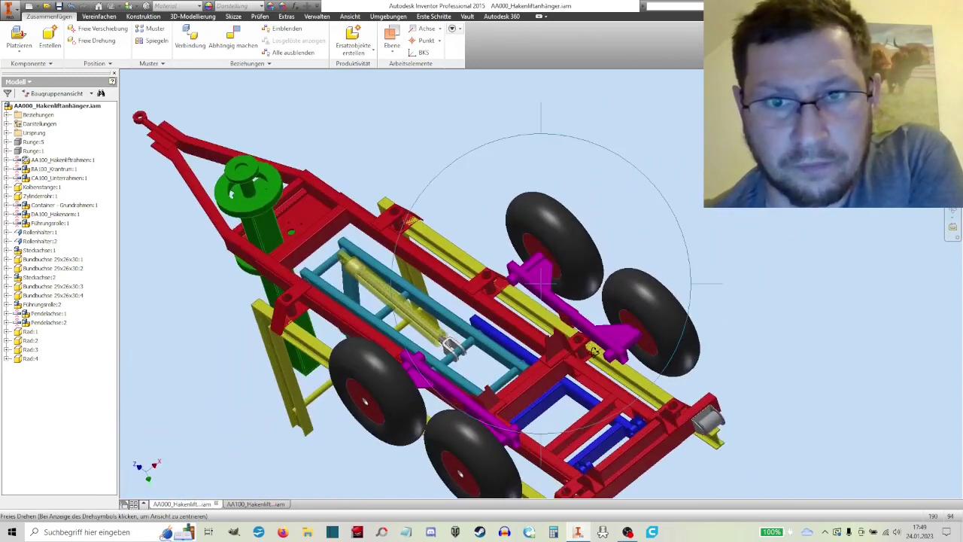
pyautogui.scroll(5, 593, 350)
pyautogui.moveTo(570, 324)
pyautogui.keyDown('shift'); pyautogui.mouseDown(button='middle')
pyautogui.moveTo(593, 257)
pyautogui.moveTo(579, 354)
pyautogui.moveTo(553, 259)
pyautogui.moveTo(573, 261)
pyautogui.mouseUp(button='middle'); pyautogui.keyUp('shift')
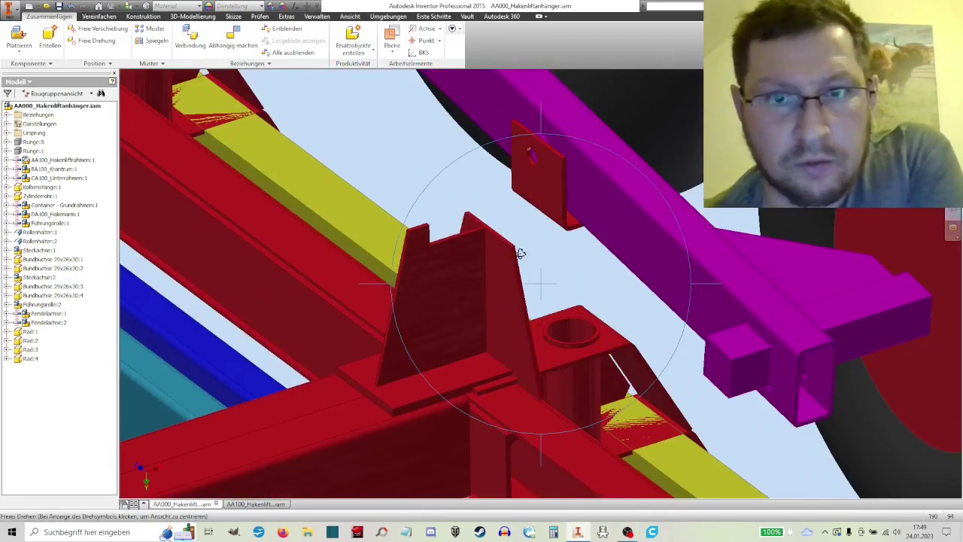
# Step: Orbit and zoom around the pendulum axle mount and the whole trailer
pyautogui.rightClick(493, 206)
pyautogui.click(457, 162)
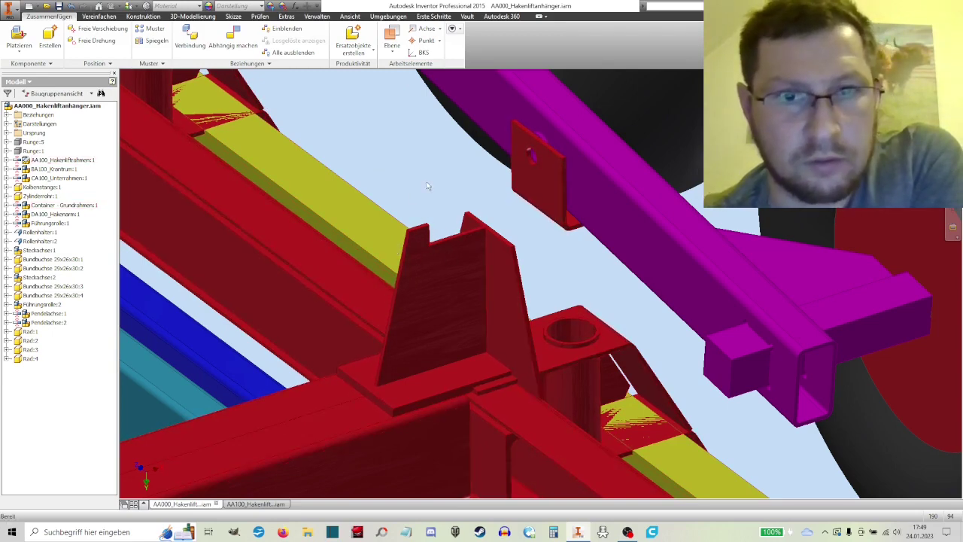
pyautogui.scroll(-3, 410, 191)
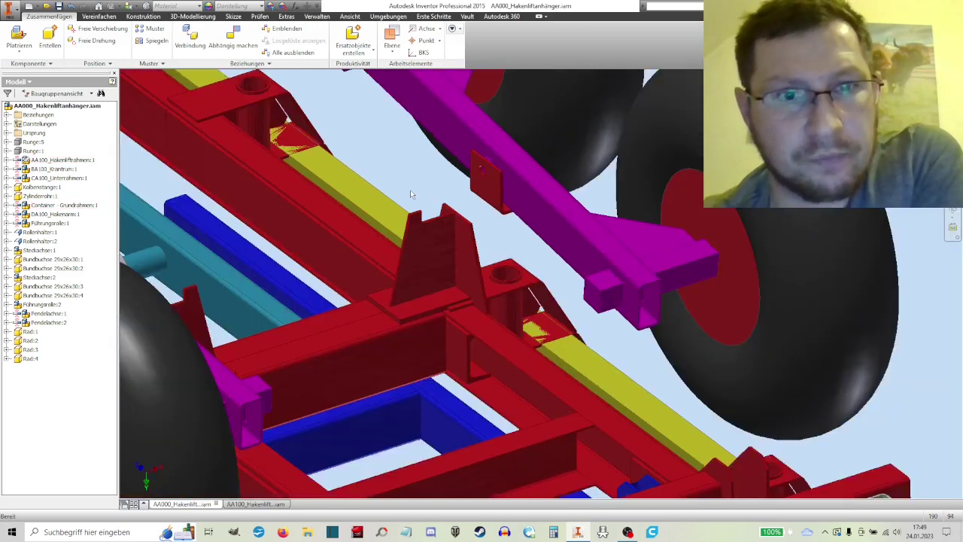
pyautogui.scroll(-3, 410, 190)
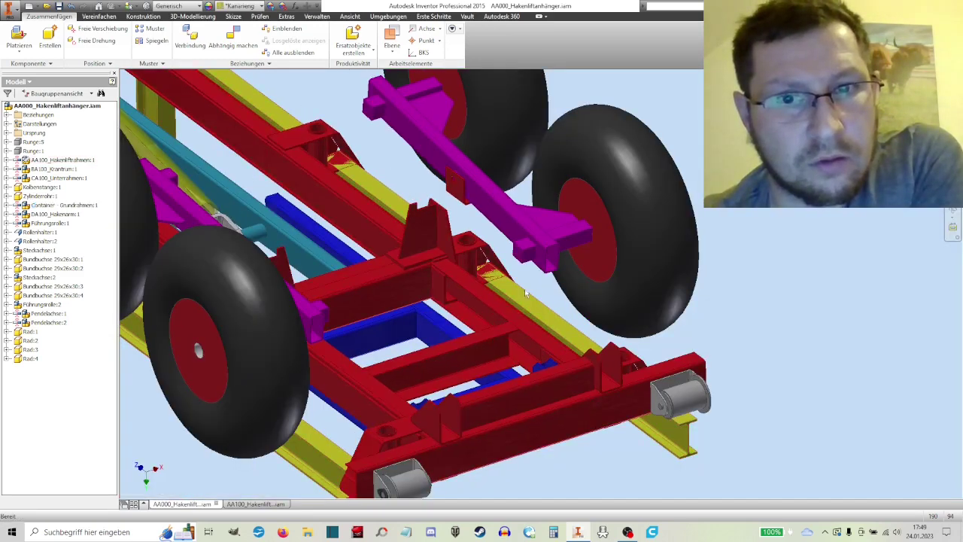
pyautogui.scroll(5, 488, 281)
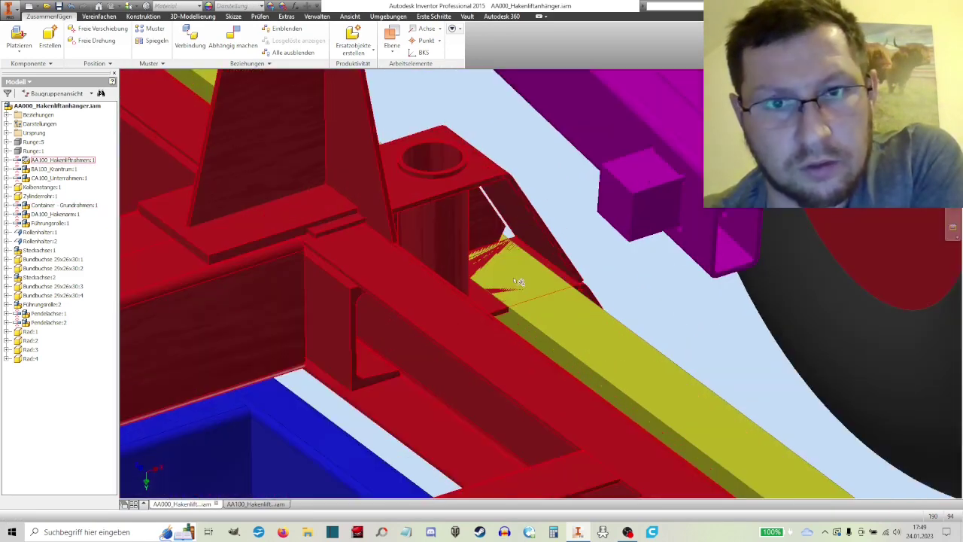
pyautogui.scroll(-10, 536, 301)
pyautogui.keyDown('shift'); pyautogui.moveTo(535, 301); pyautogui.dragTo(429, 237, button='middle'); pyautogui.keyUp('shift')
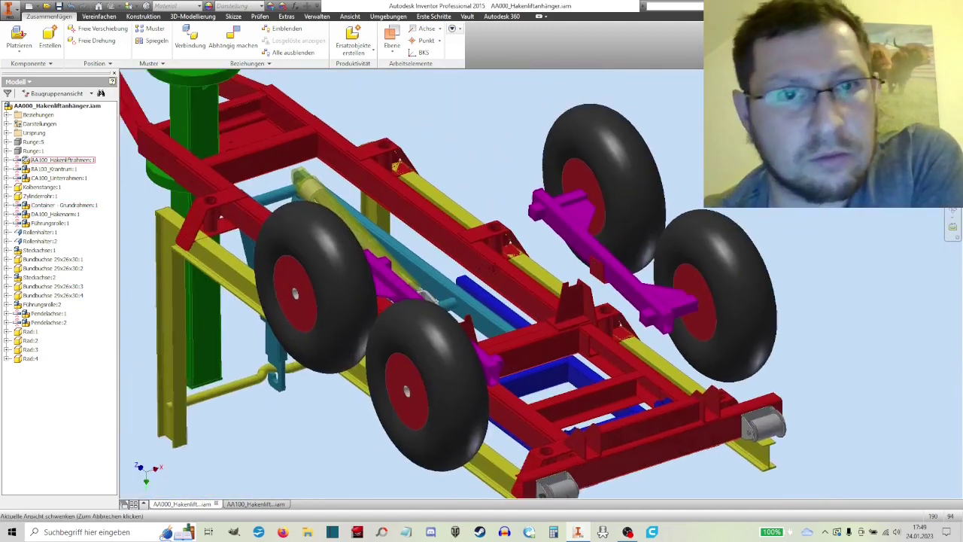
# Step: In AA100_Hakenliftrahmen, edit the reinforcement plate sketch and delete the 25 dimension
pyautogui.hotkey('ctrl', 'Tab')
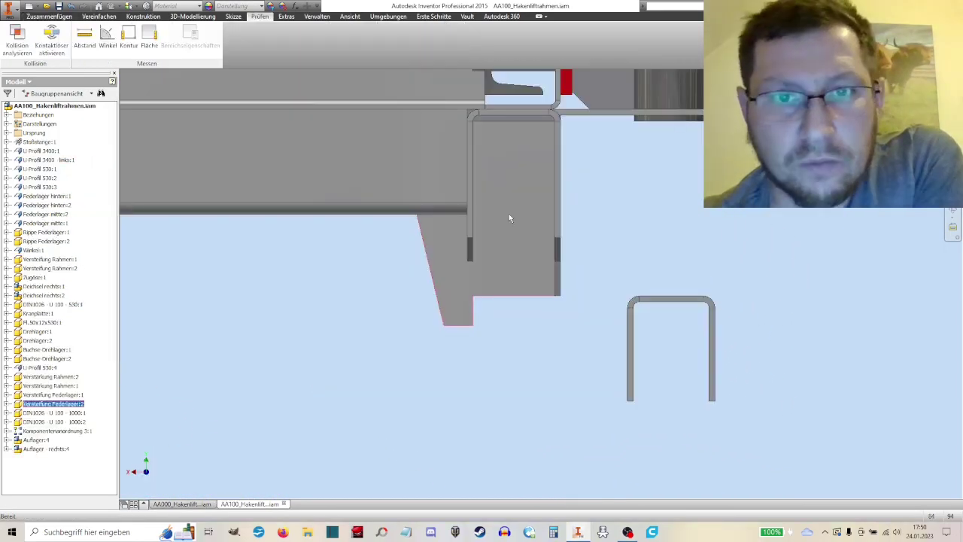
pyautogui.rightClick(44, 440)
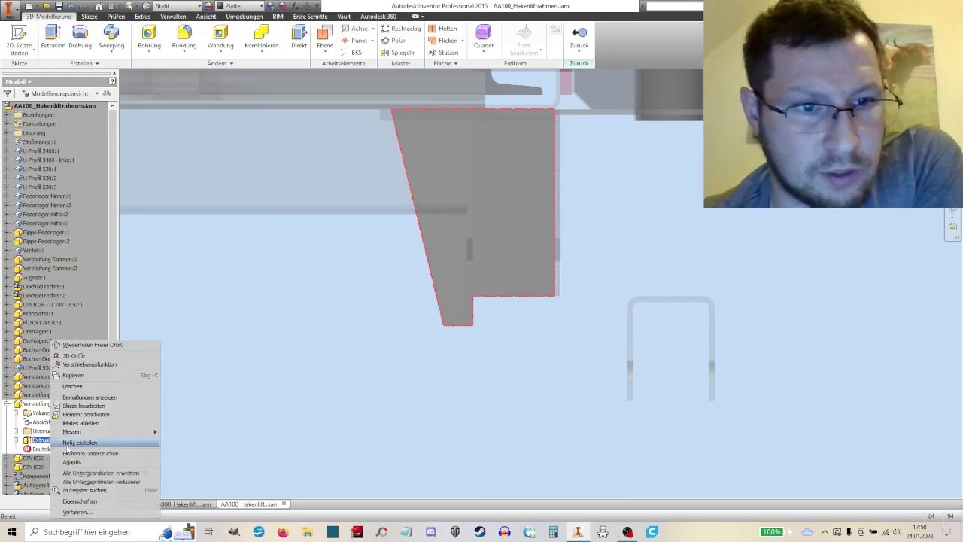
pyautogui.click(86, 405)
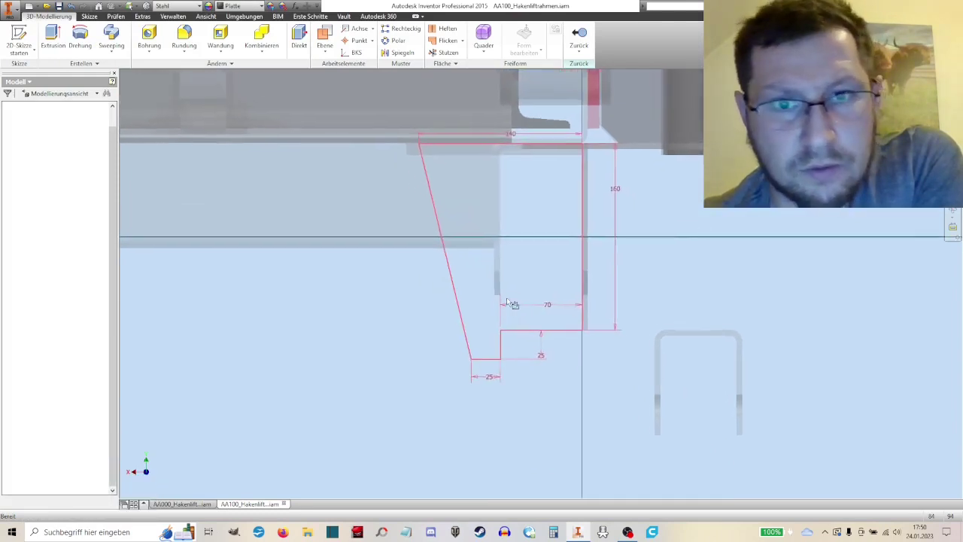
pyautogui.scroll(3, 537, 362)
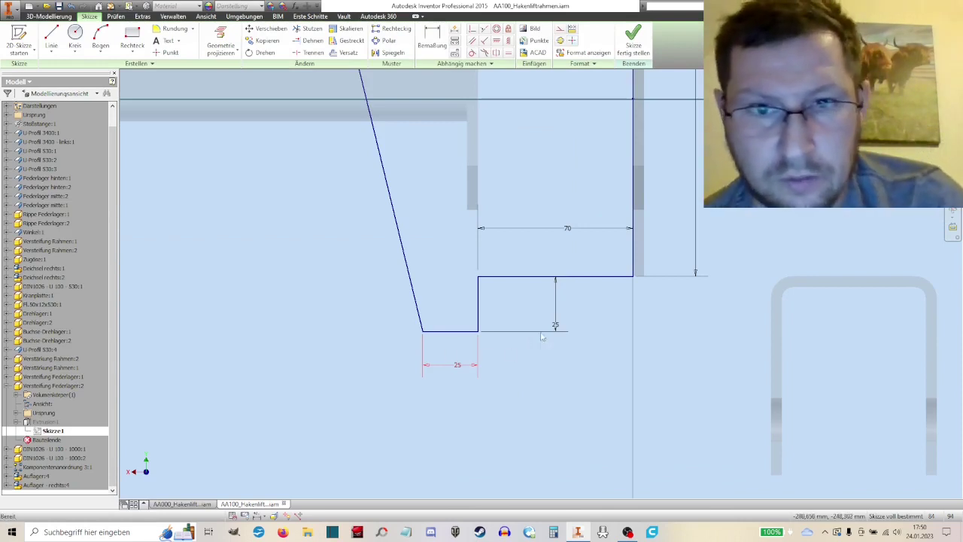
pyautogui.press('Delete')
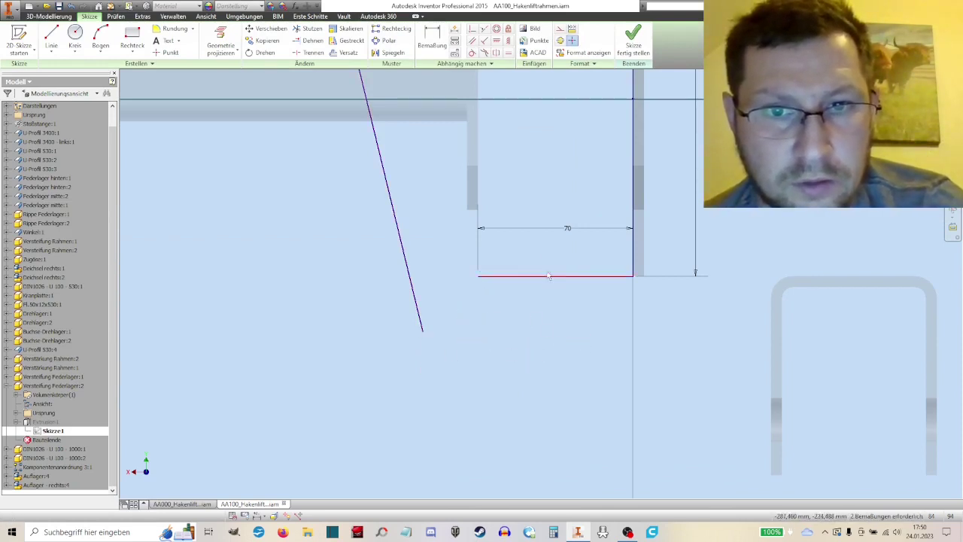
# Step: Delete the 70 dimension and extend the bottom line to the slanted line
pyautogui.click(313, 41)
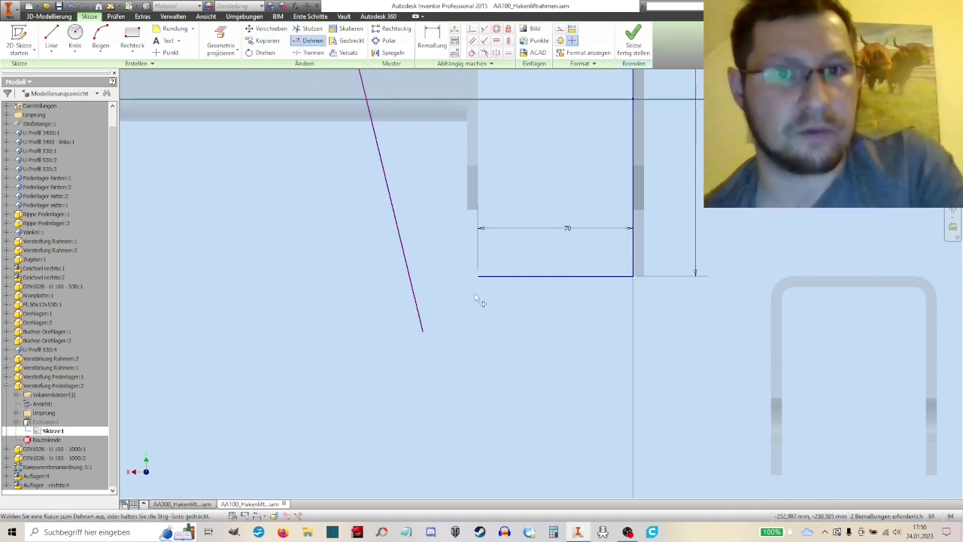
pyautogui.click(496, 278)
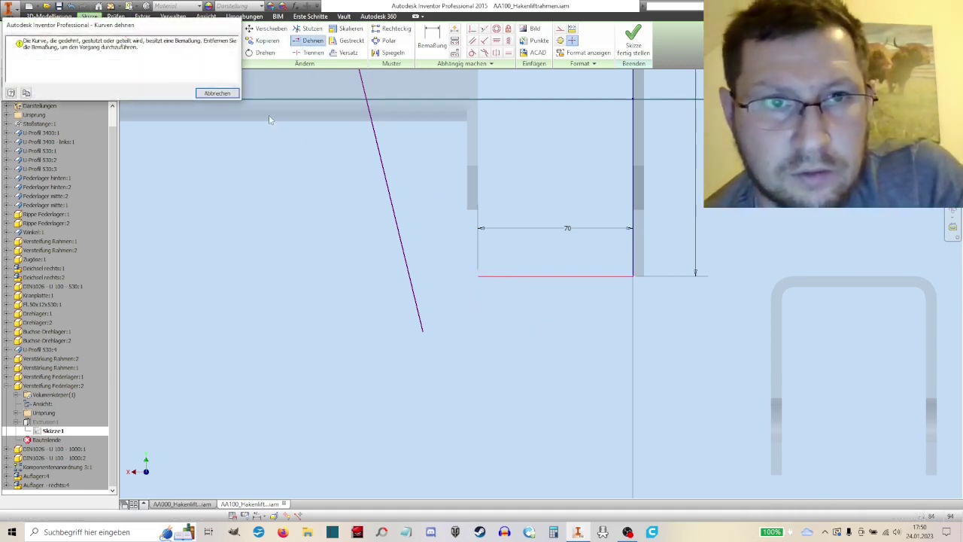
pyautogui.click(217, 93)
pyautogui.rightClick(457, 136)
pyautogui.click(527, 155)
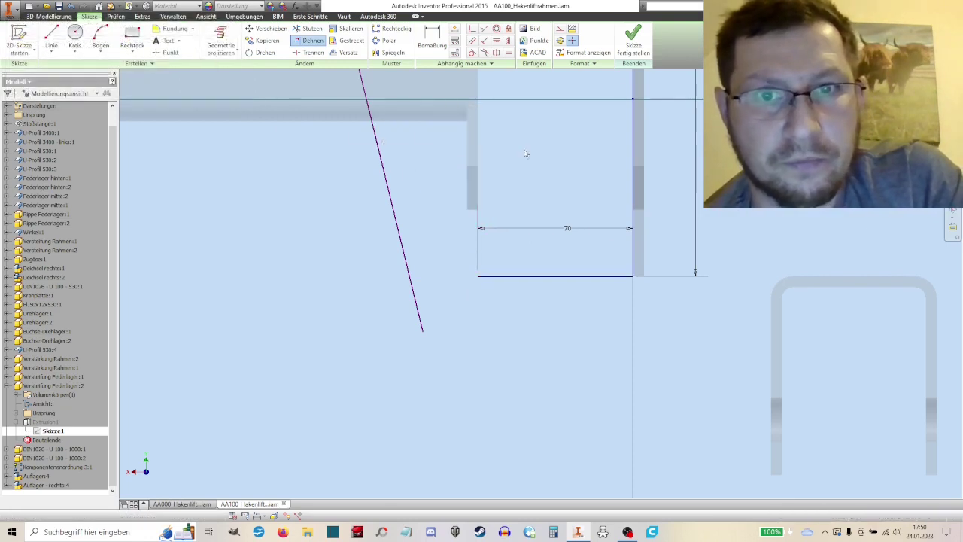
pyautogui.click(567, 227)
pyautogui.press('Delete')
pyautogui.click(312, 40)
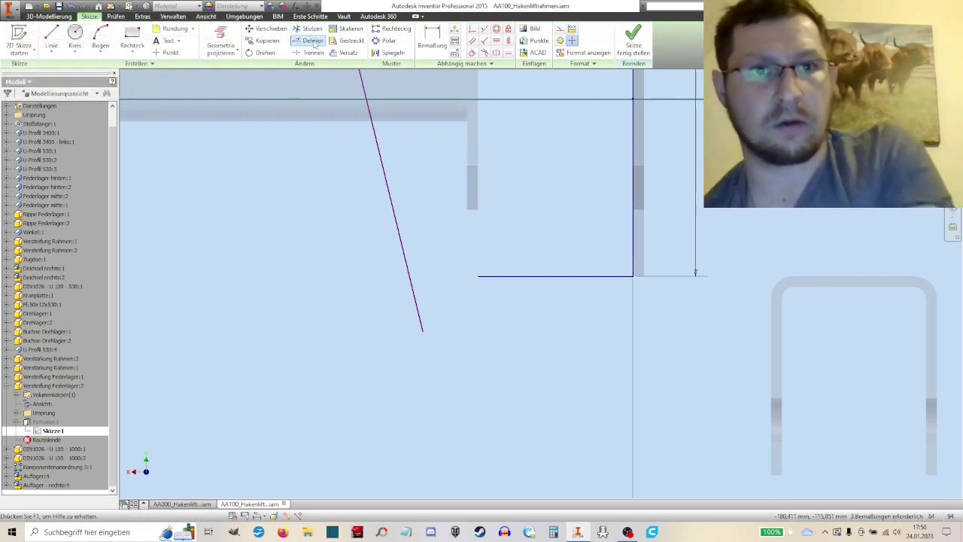
pyautogui.click(496, 276)
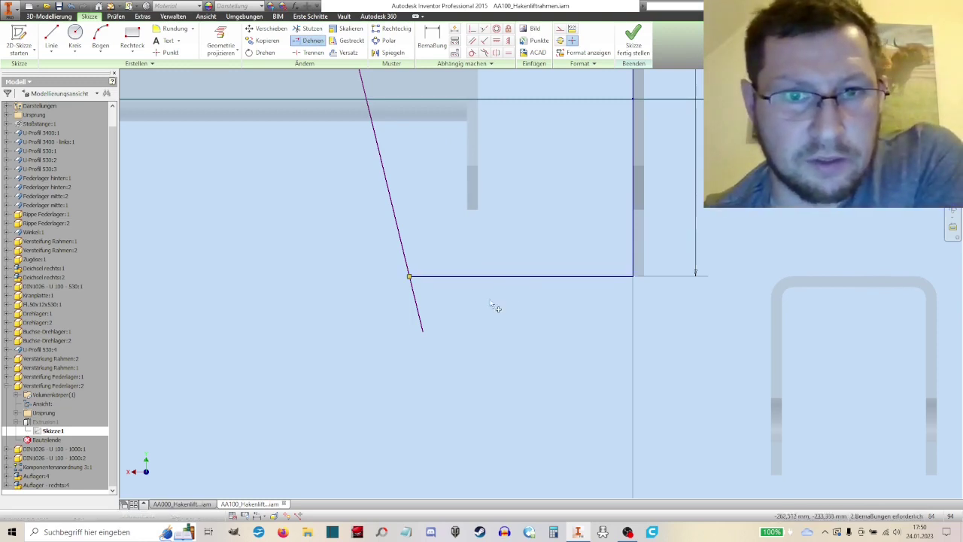
# Step: Dimension the bottom edge at 101,081 and finish the sketch
pyautogui.click(297, 29)
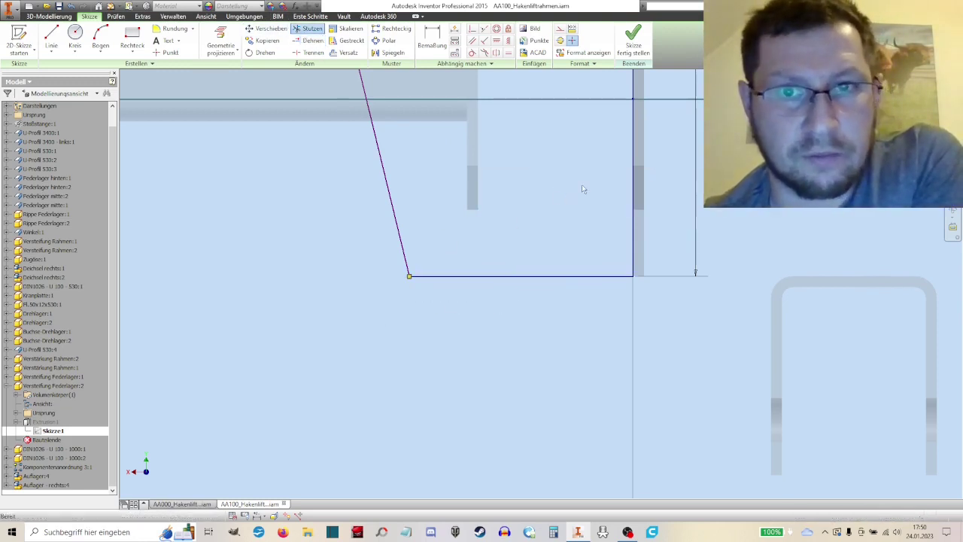
pyautogui.press('d')
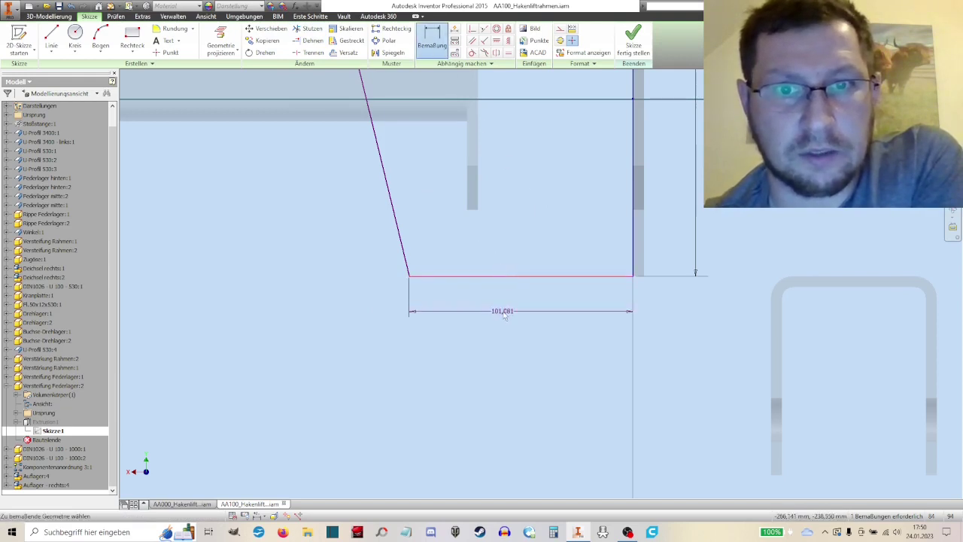
pyautogui.click(504, 314)
pyautogui.rightClick(516, 231)
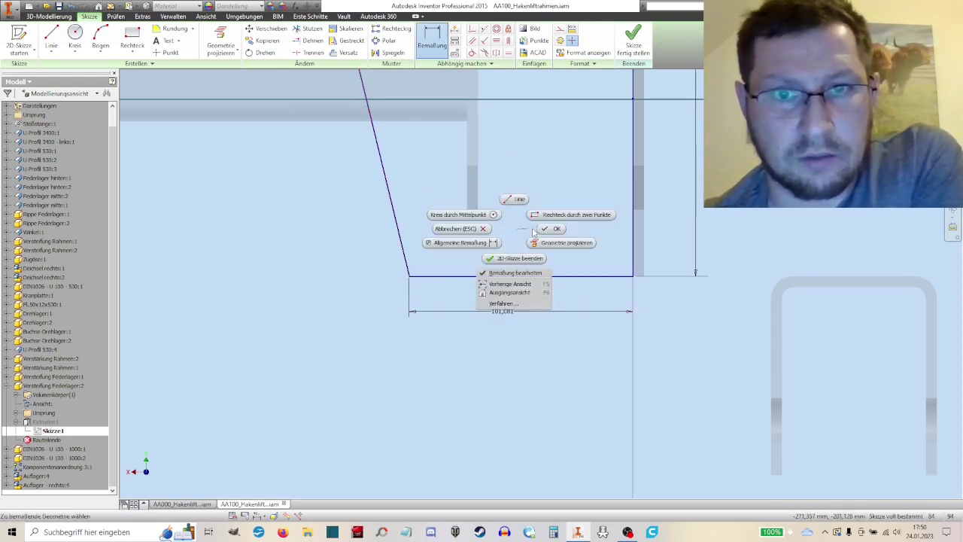
pyautogui.click(537, 243)
pyautogui.scroll(-2, 539, 320)
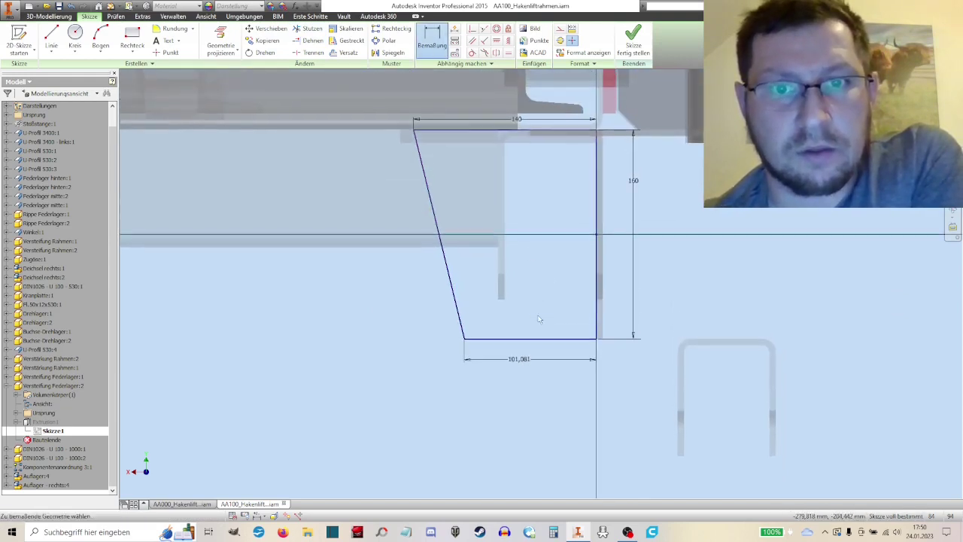
pyautogui.click(634, 41)
# Step: Return to the full assembly and orbit to face the U-bracket area
pyautogui.rightClick(613, 215)
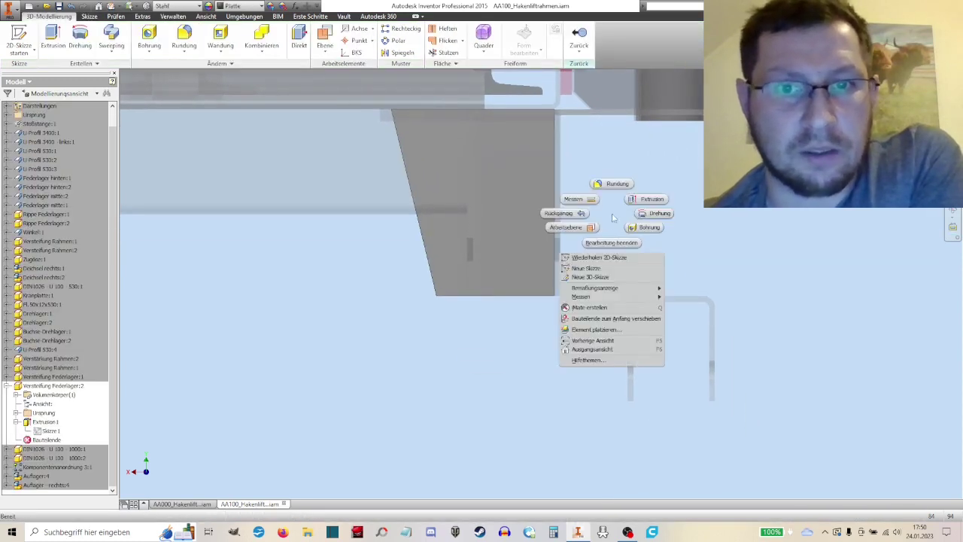
pyautogui.click(625, 208)
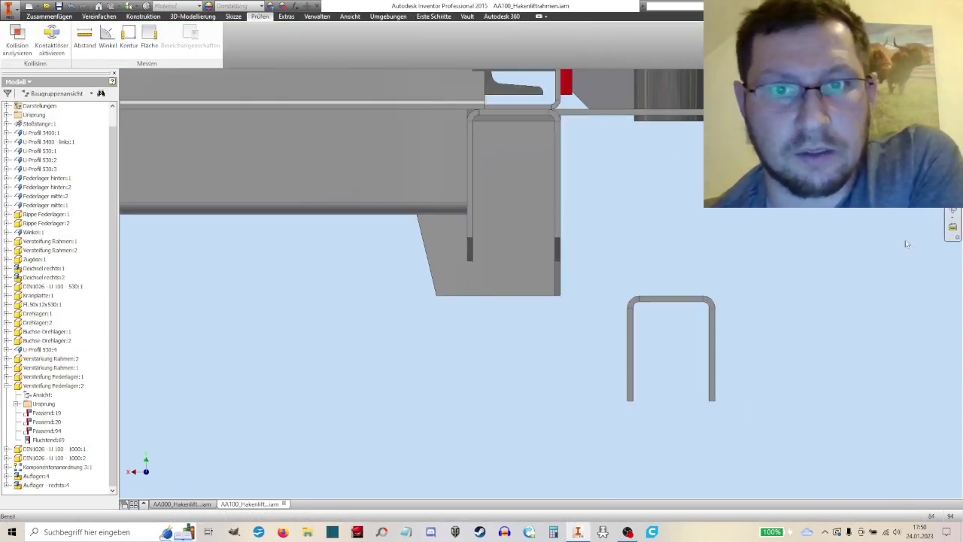
pyautogui.click(952, 226)
pyautogui.moveTo(688, 219)
pyautogui.mouseDown()
pyautogui.moveTo(621, 219)
pyautogui.moveTo(451, 260)
pyautogui.mouseUp()
pyautogui.press('Escape')
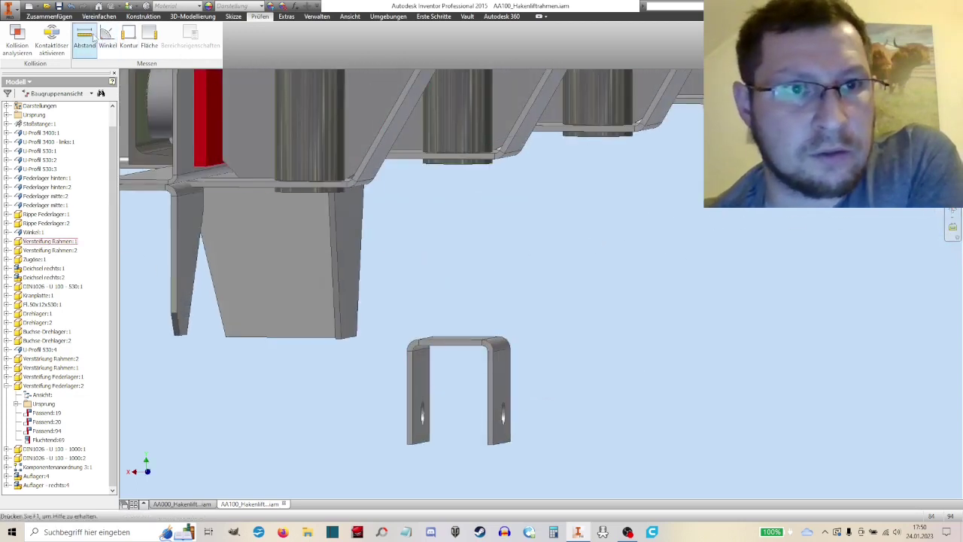
# Step: Measure the 132,5 mm distance between the plate and the U-bracket
pyautogui.click(84, 37)
pyautogui.moveTo(383, 251); pyautogui.dragTo(519, 271, button='middle')
pyautogui.click(489, 248)
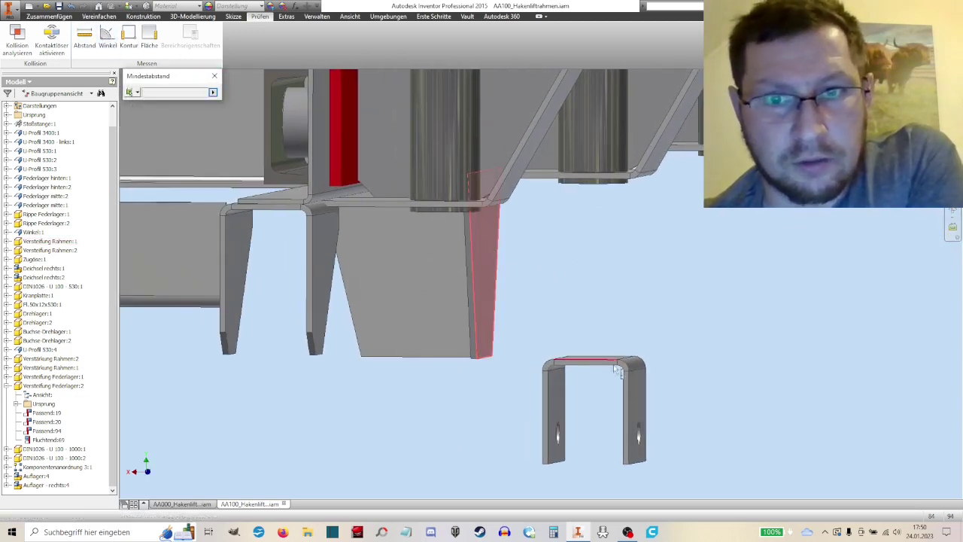
pyautogui.click(642, 395)
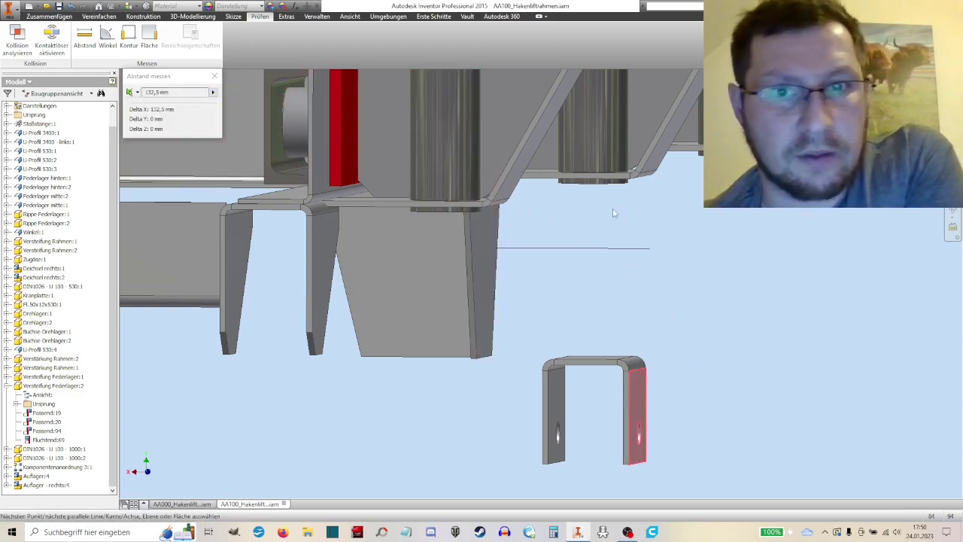
pyautogui.rightClick(581, 232)
pyautogui.click(601, 270)
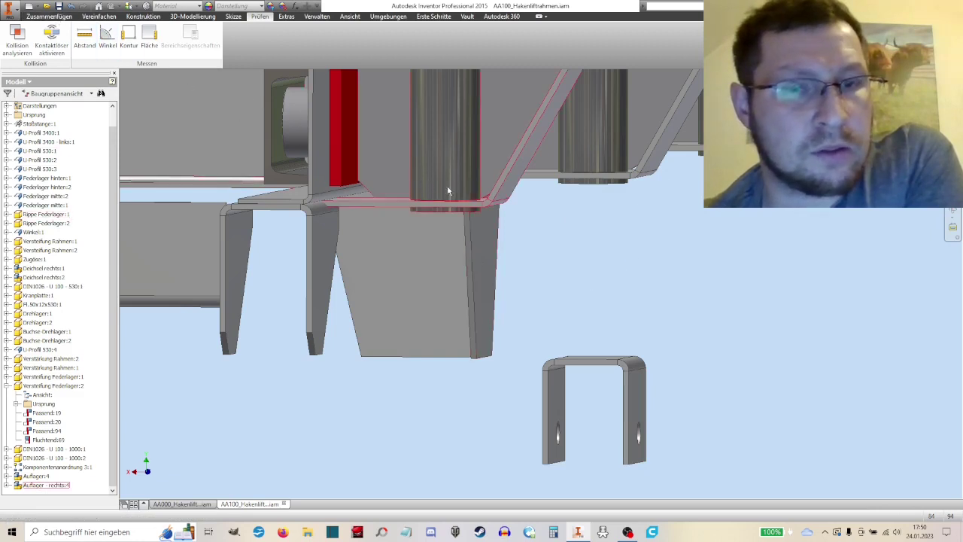
# Step: Measure the 155 mm gap from the U-bracket's top face to the frame underside
pyautogui.click(84, 36)
pyautogui.scroll(2, 598, 356)
pyautogui.click(598, 357)
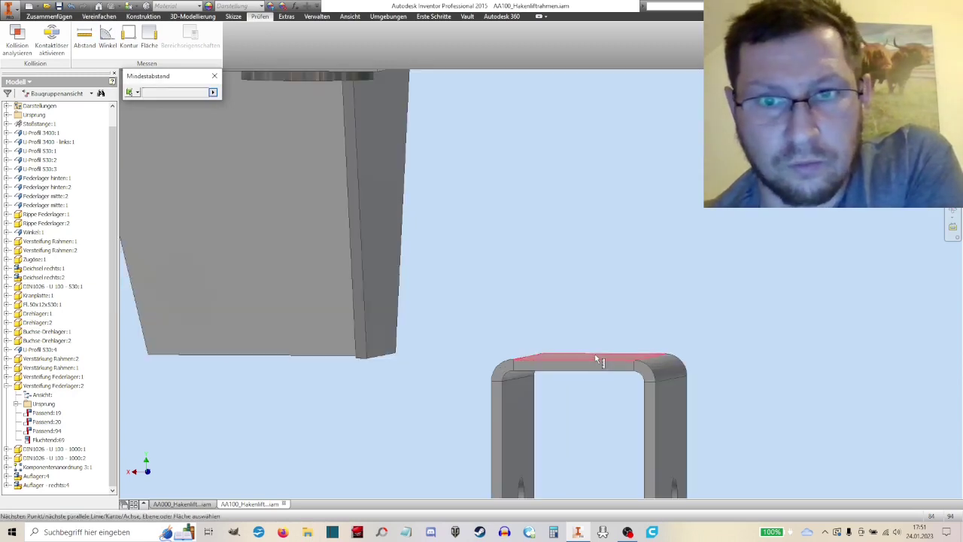
pyautogui.scroll(-2, 599, 334)
pyautogui.moveTo(599, 335)
pyautogui.keyDown('shift'); pyautogui.mouseDown(button='middle')
pyautogui.moveTo(616, 361)
pyautogui.moveTo(573, 308)
pyautogui.moveTo(601, 225)
pyautogui.mouseUp(button='middle'); pyautogui.keyUp('shift')
pyautogui.scroll(3, 619, 124)
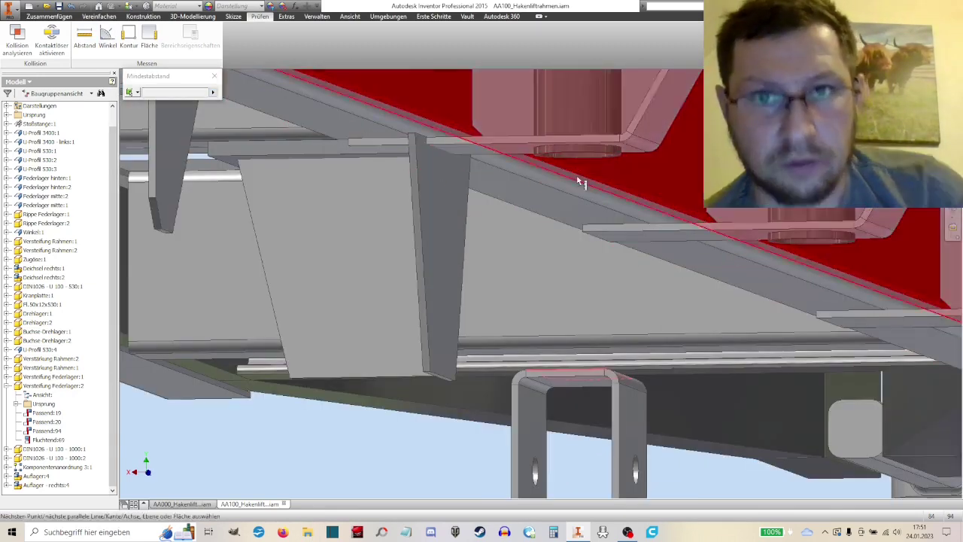
pyautogui.scroll(2, 621, 122)
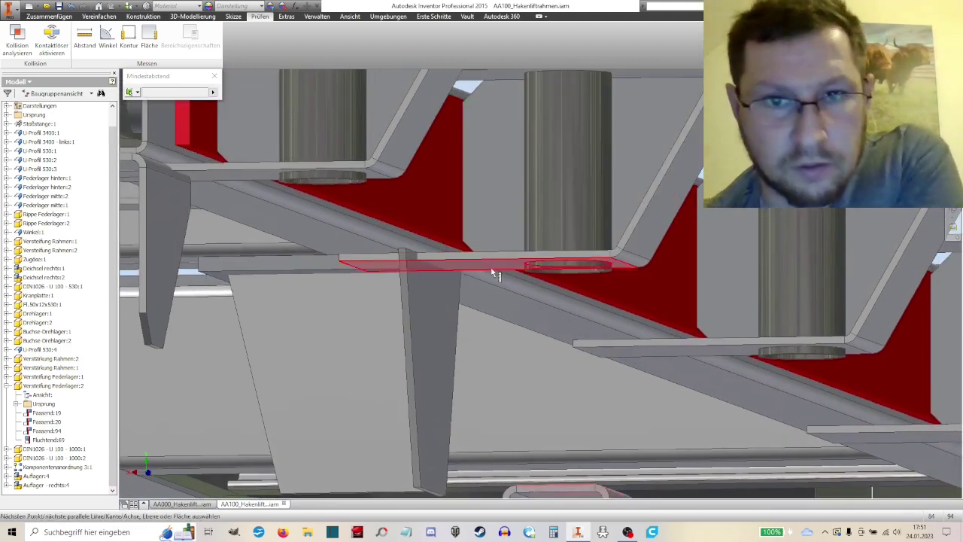
pyautogui.click(494, 264)
pyautogui.scroll(-5, 542, 312)
pyautogui.rightClick(486, 174)
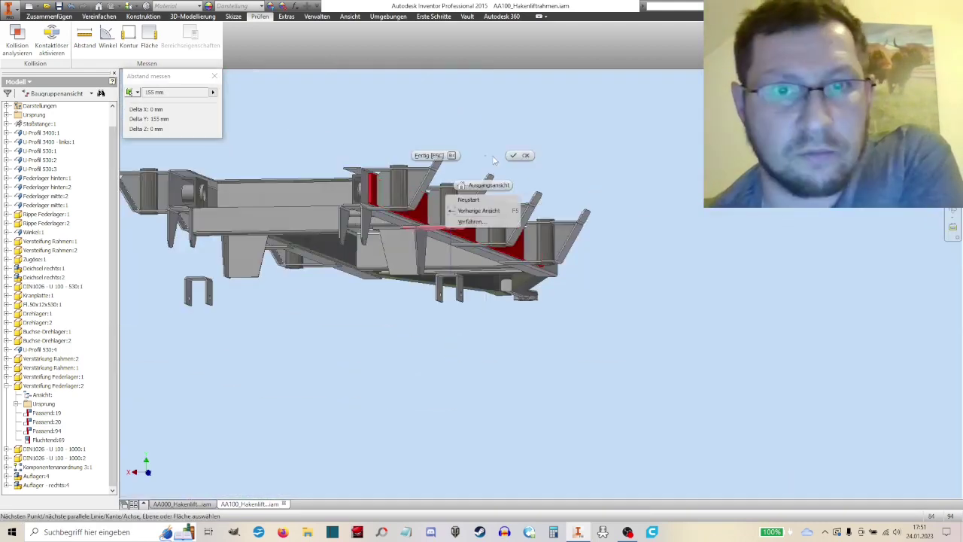
pyautogui.click(518, 157)
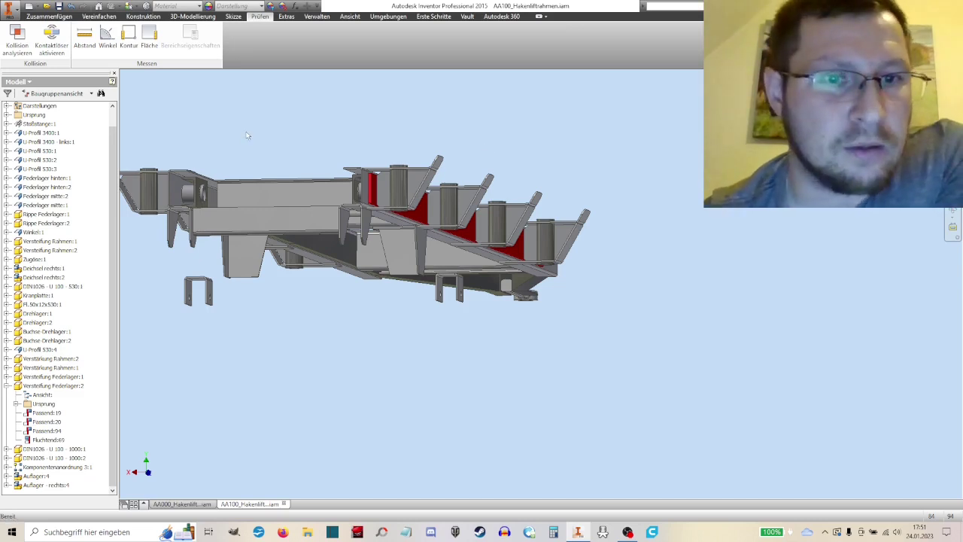
# Step: Create a new part from the Wolf-Norm template and start a sketch on a plane
pyautogui.click(28, 7)
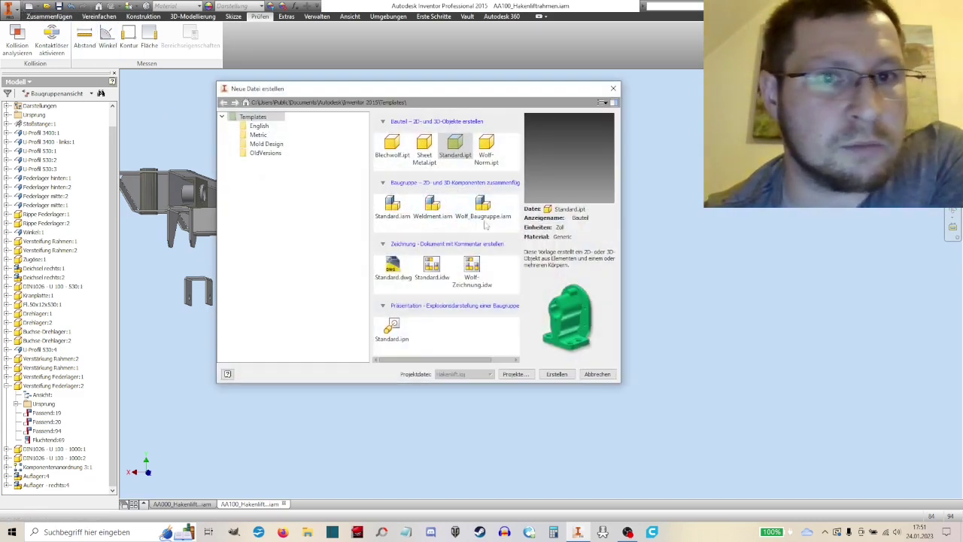
pyautogui.doubleClick(491, 148)
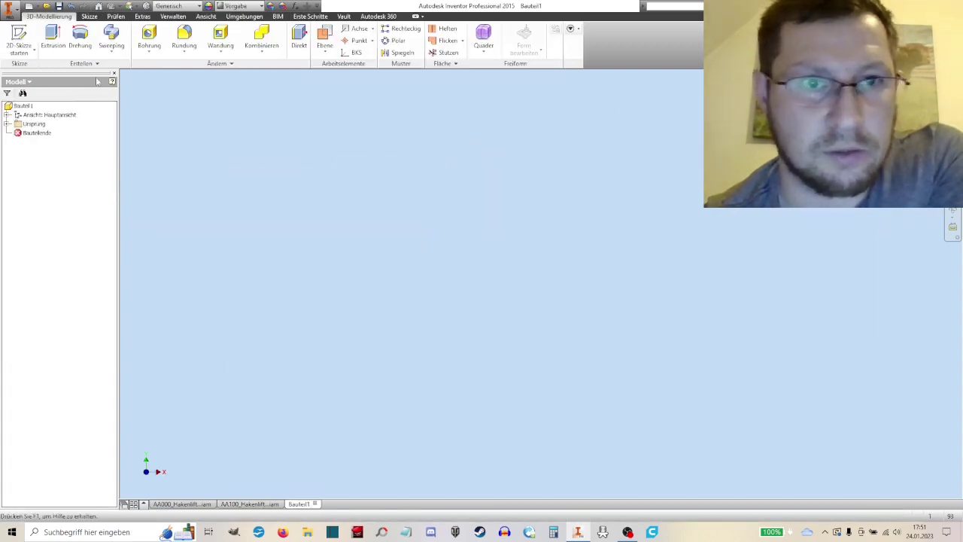
pyautogui.click(19, 38)
pyautogui.click(444, 172)
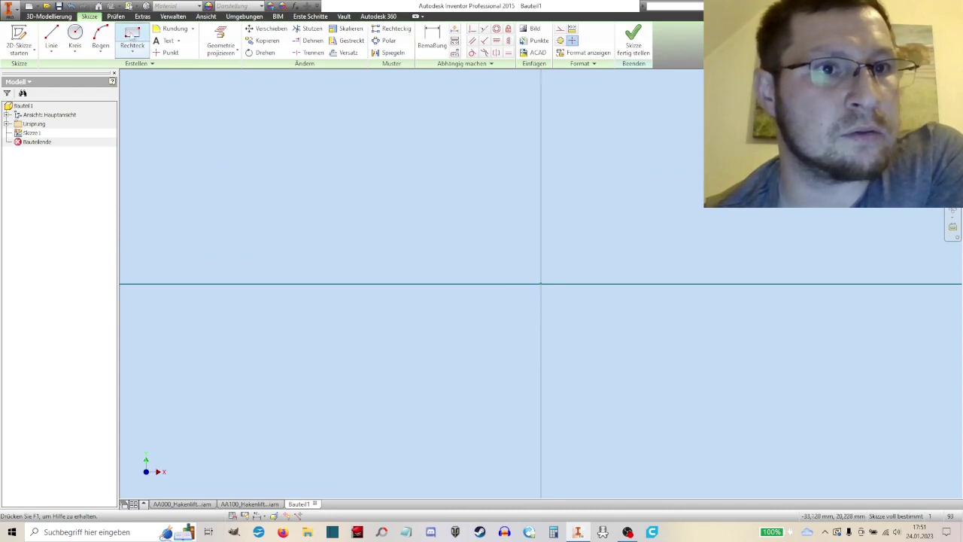
# Step: Draw a 132 × 155 mm centre rectangle at the origin and finish the sketch
pyautogui.click(51, 36)
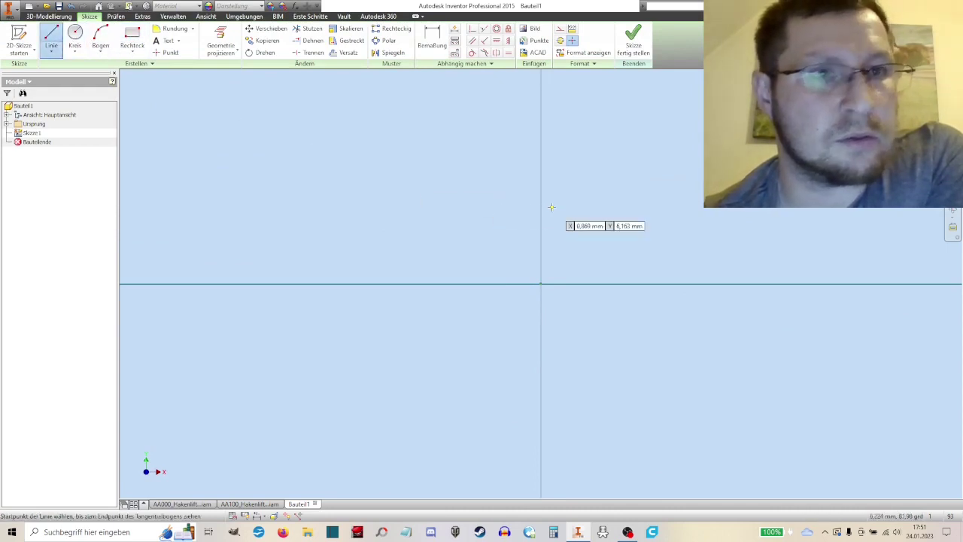
pyautogui.click(136, 51)
pyautogui.click(142, 109)
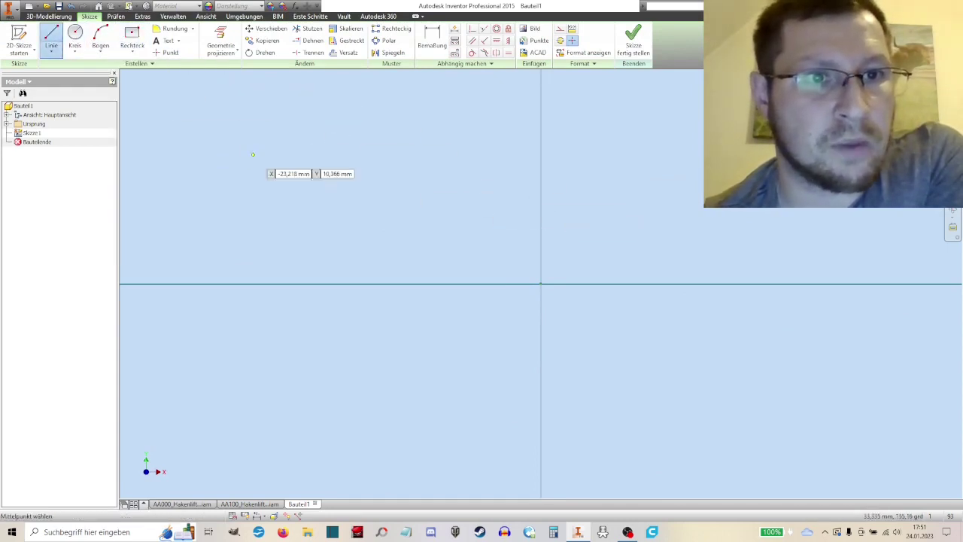
pyautogui.click(541, 283)
pyautogui.write('132')
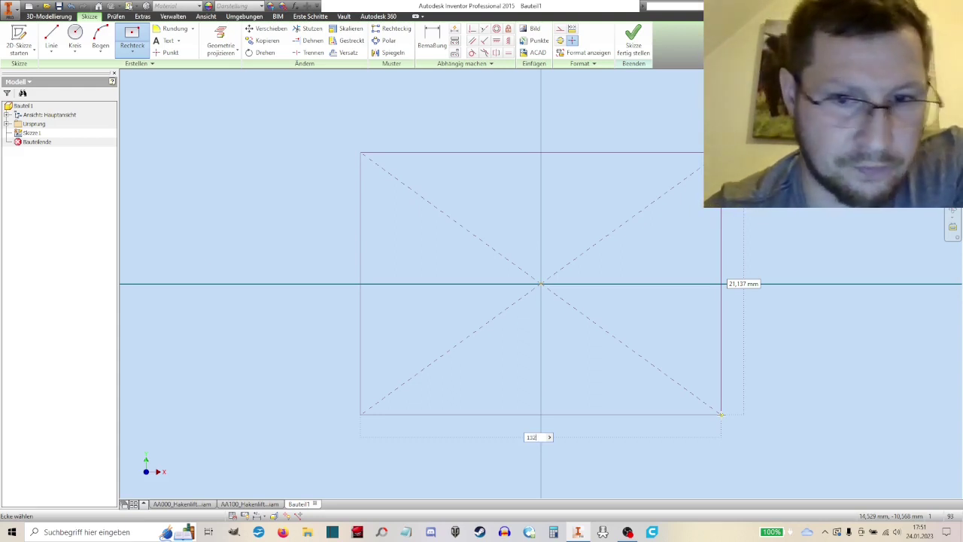
pyautogui.press('Tab')
pyautogui.write('15')
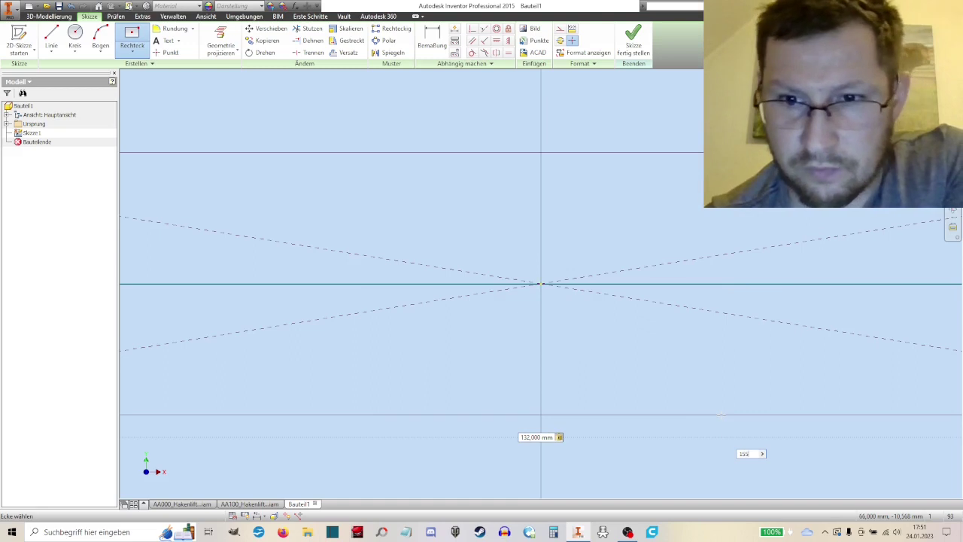
pyautogui.press('Return')
pyautogui.scroll(-3, 677, 425)
pyautogui.moveTo(644, 361); pyautogui.dragTo(516, 253, button='middle')
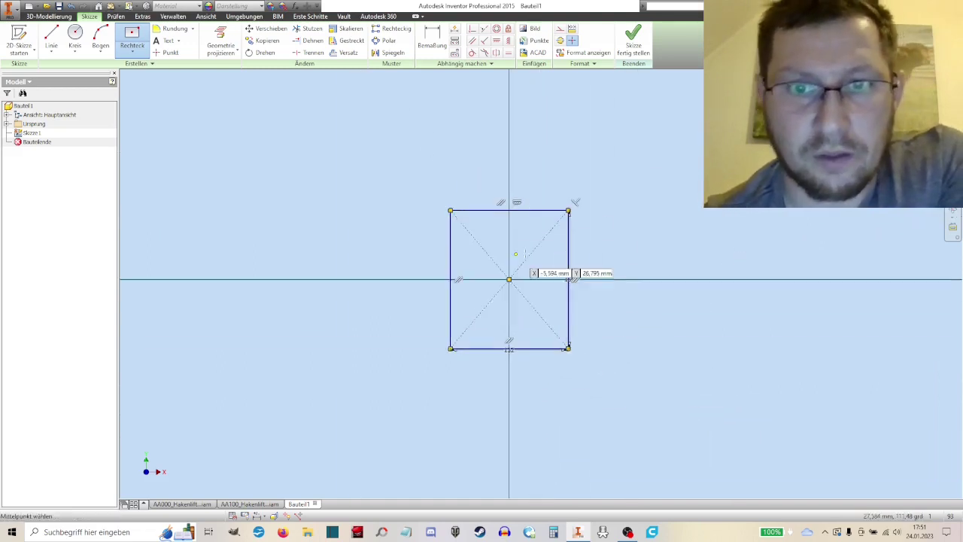
pyautogui.rightClick(570, 241)
pyautogui.click(624, 234)
pyautogui.click(633, 42)
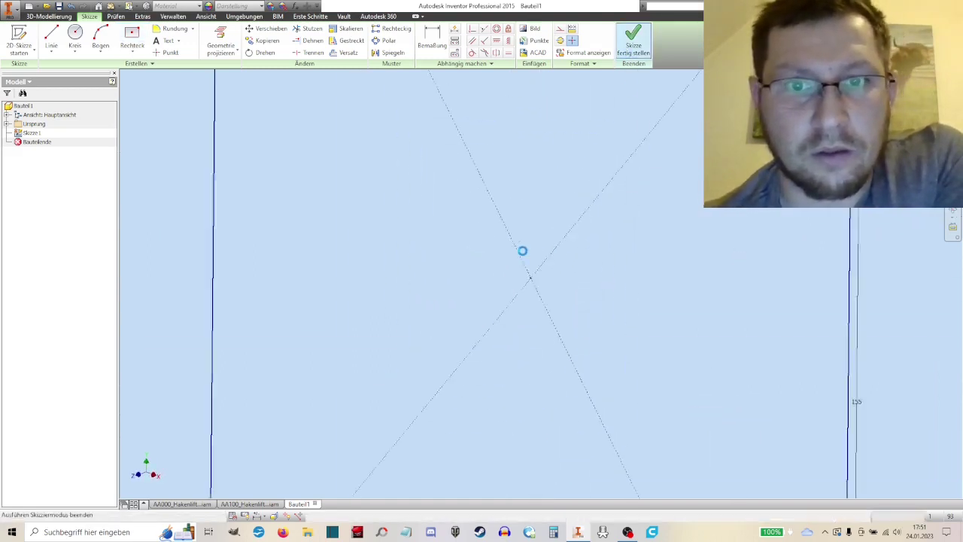
# Step: Extrude the rectangle 8 mm symmetrically into a plate
pyautogui.click(52, 38)
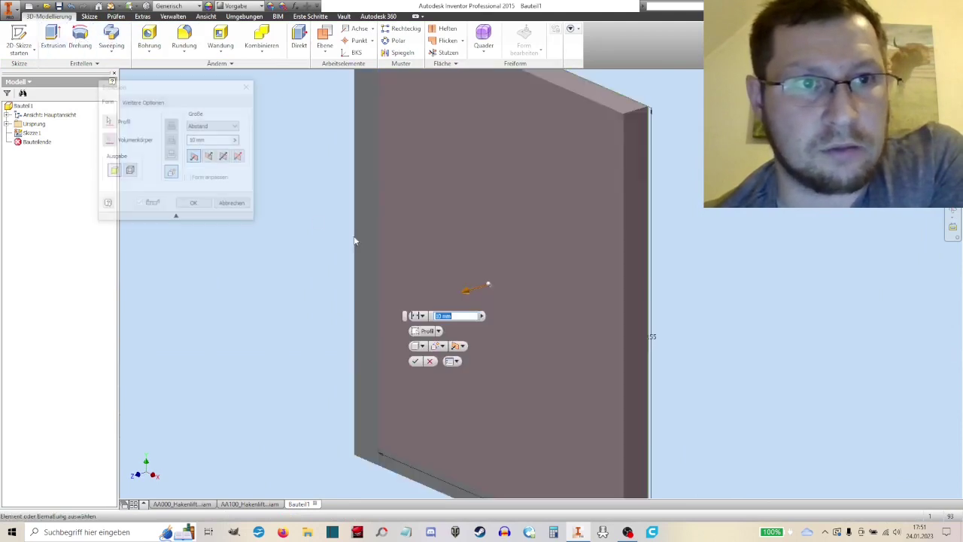
pyautogui.click(212, 141)
pyautogui.write('8')
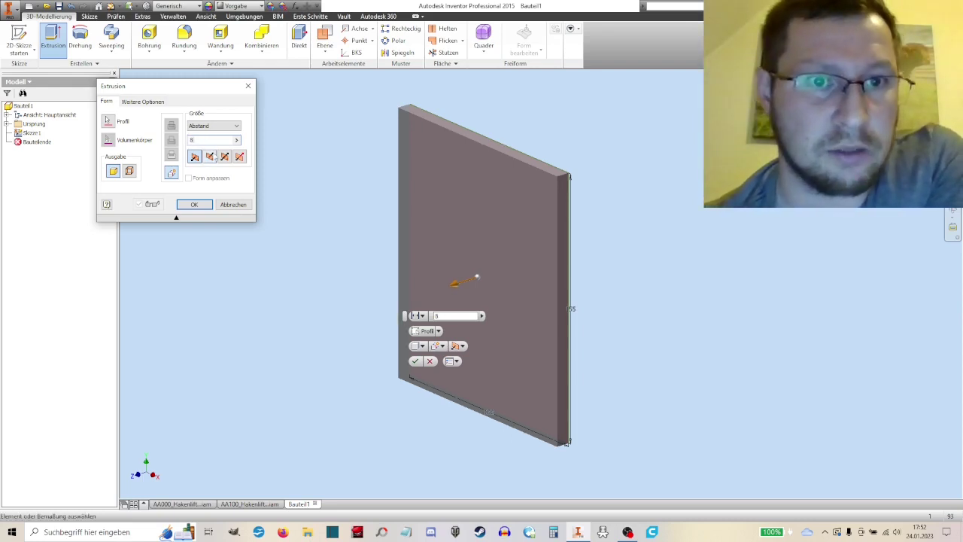
pyautogui.click(224, 158)
pyautogui.click(197, 206)
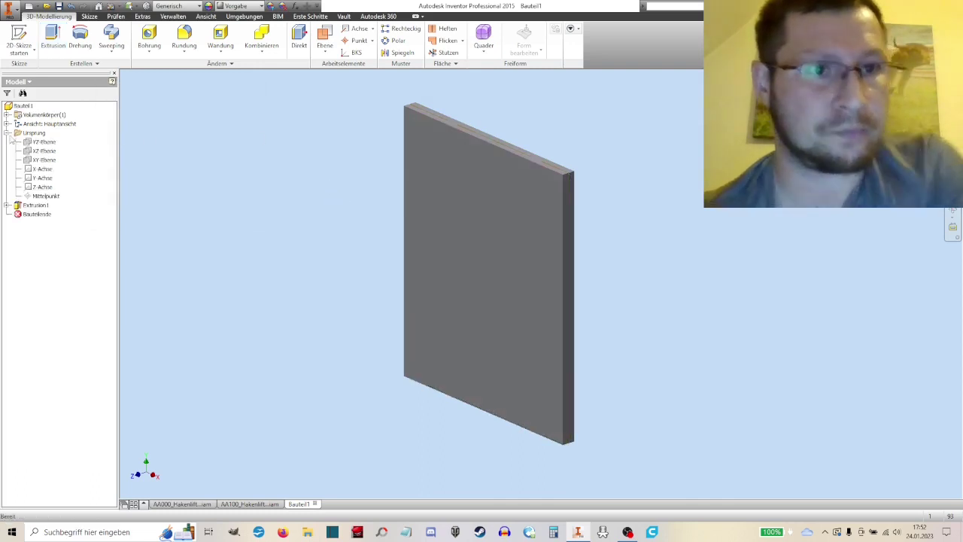
# Step: Make the YZ and a second origin plane visible
pyautogui.click(43, 141)
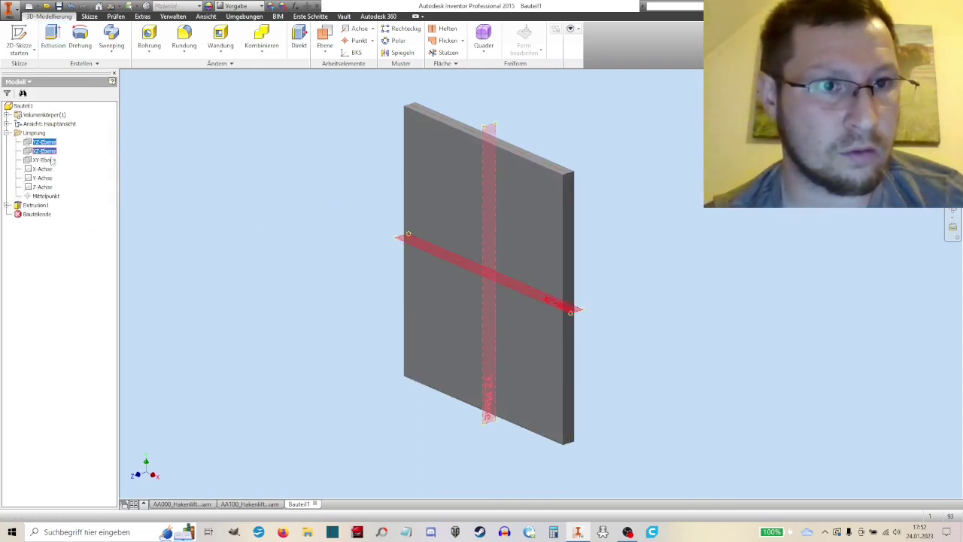
pyautogui.keyDown('ctrl'); pyautogui.click(51, 160); pyautogui.keyUp('ctrl')
pyautogui.rightClick(51, 160)
pyautogui.click(67, 211)
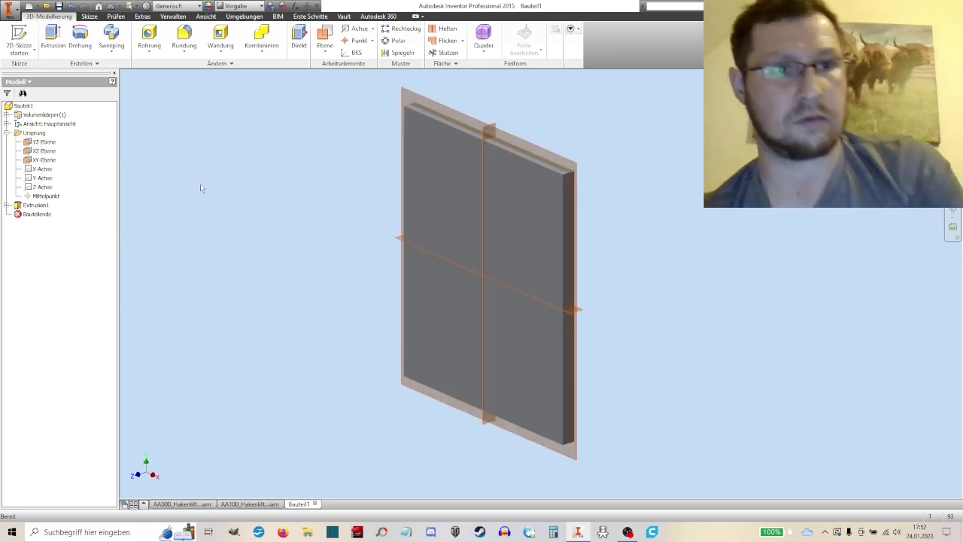
pyautogui.click(59, 6)
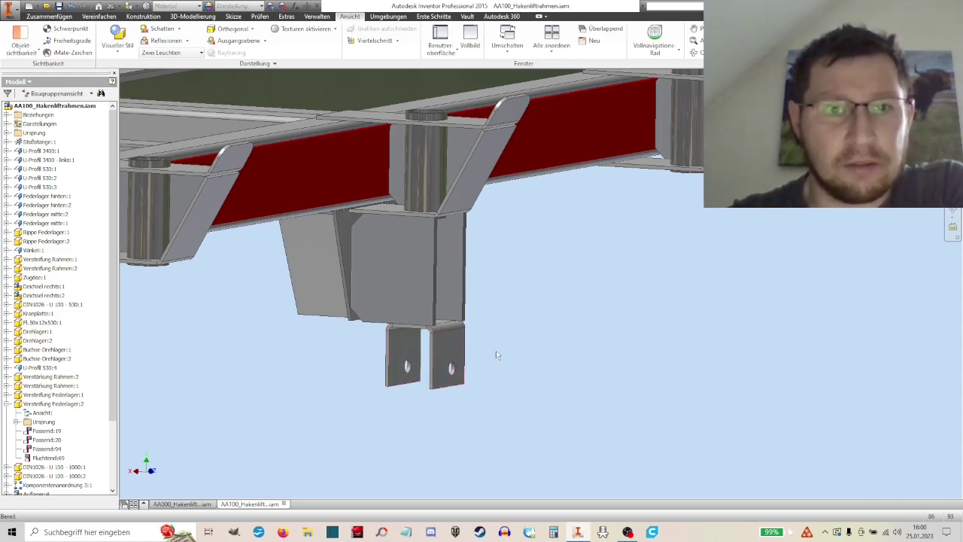
# Step: Expand Federlager mitte:1 and orbit below the frame around the U-bracket and stiffening plates
pyautogui.moveTo(495, 354); pyautogui.dragTo(518, 329, button='middle')
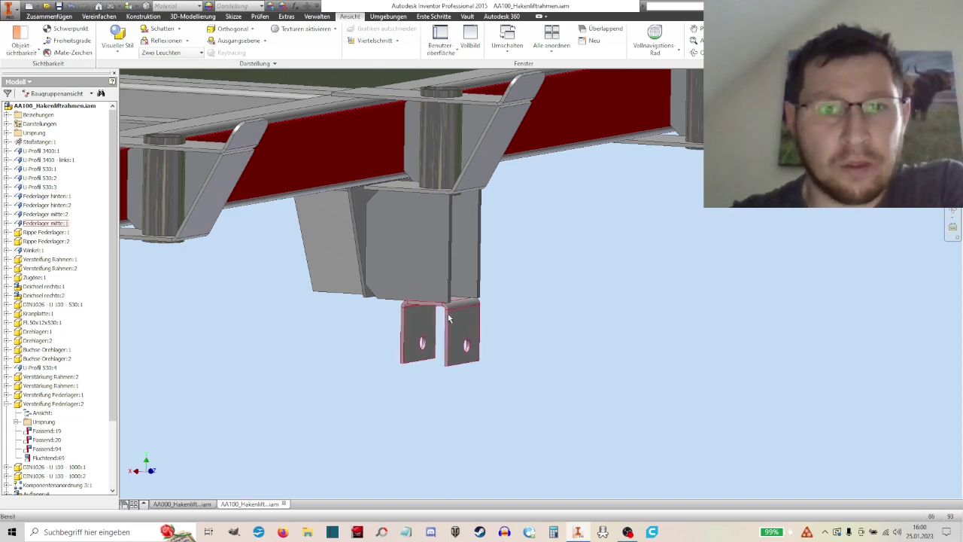
pyautogui.click(8, 223)
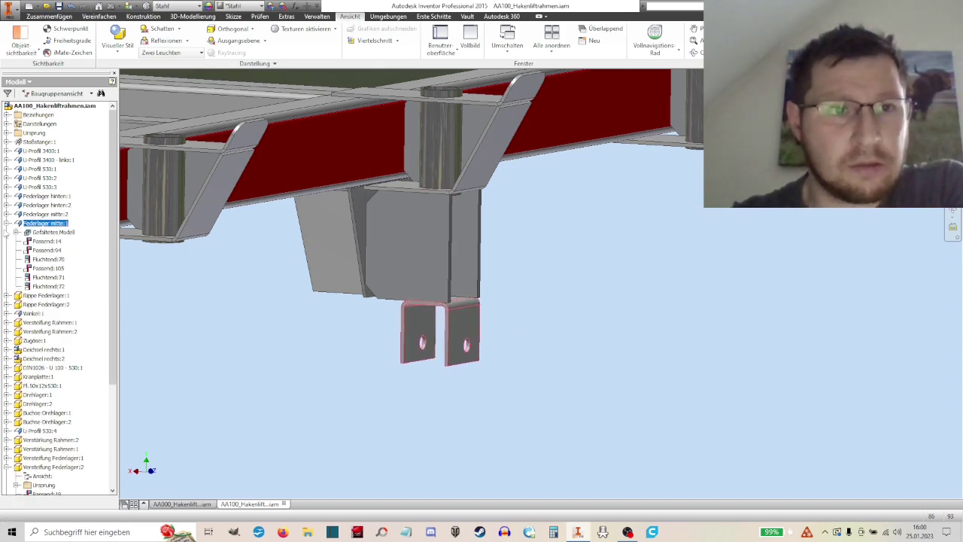
pyautogui.scroll(3, 392, 228)
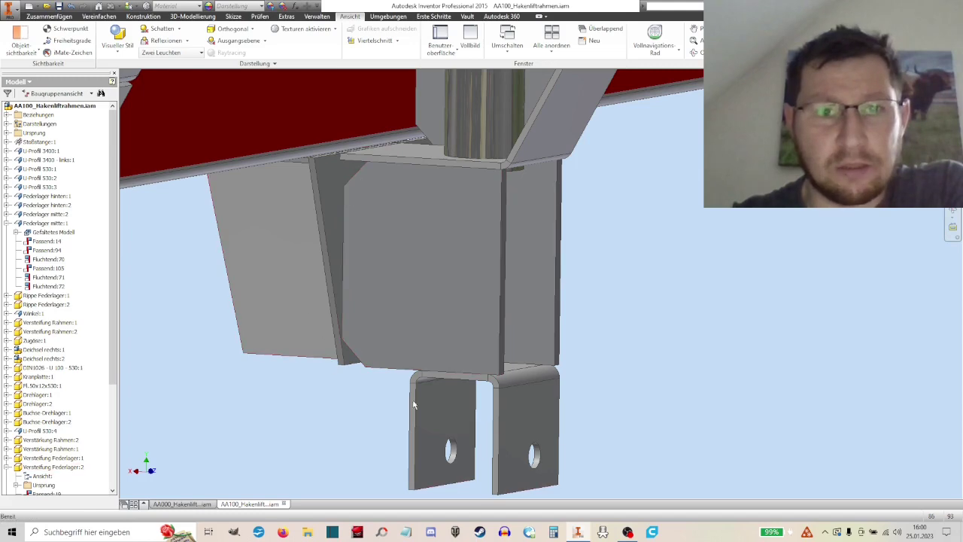
pyautogui.scroll(-5, 732, 219)
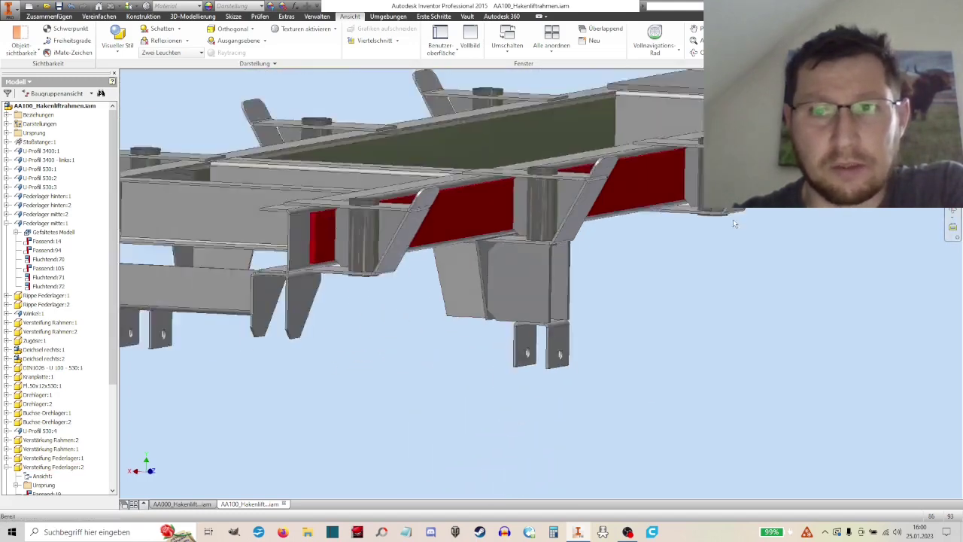
pyautogui.scroll(8, 669, 262)
pyautogui.moveTo(640, 264)
pyautogui.mouseDown()
pyautogui.moveTo(560, 100)
pyautogui.moveTo(476, 177)
pyautogui.mouseUp()
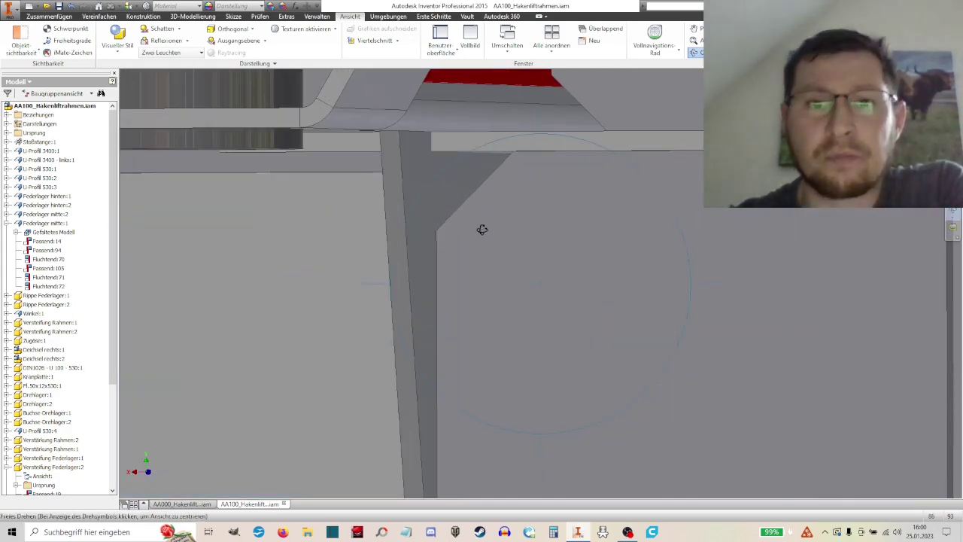
pyautogui.moveTo(482, 230); pyautogui.dragTo(444, 171)
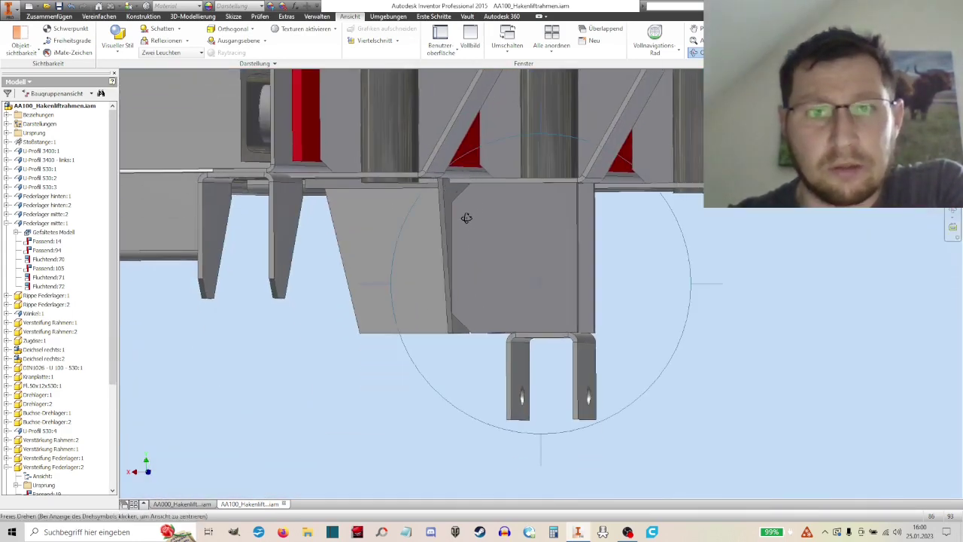
pyautogui.moveTo(470, 217); pyautogui.dragTo(480, 245)
pyautogui.moveTo(488, 279); pyautogui.dragTo(491, 251)
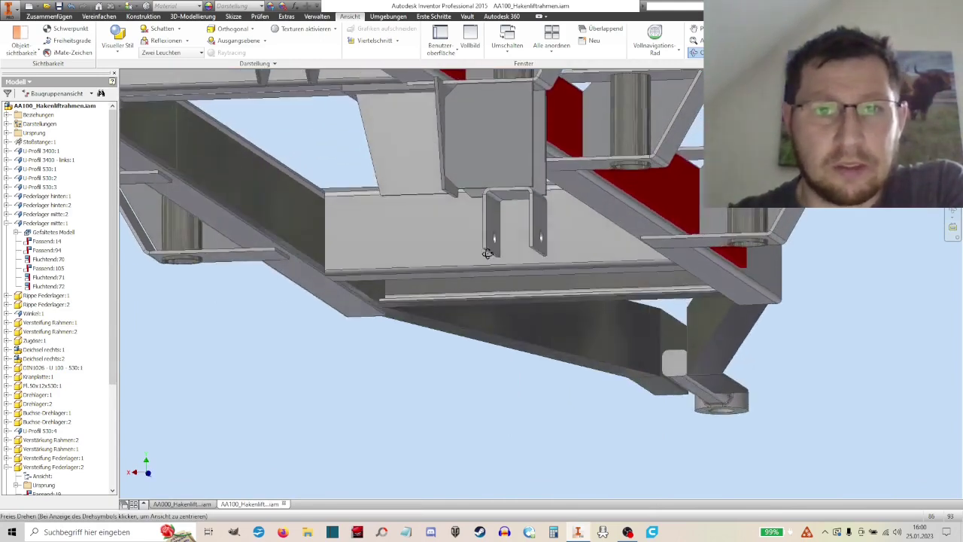
pyautogui.rightClick(389, 173)
pyautogui.click(414, 170)
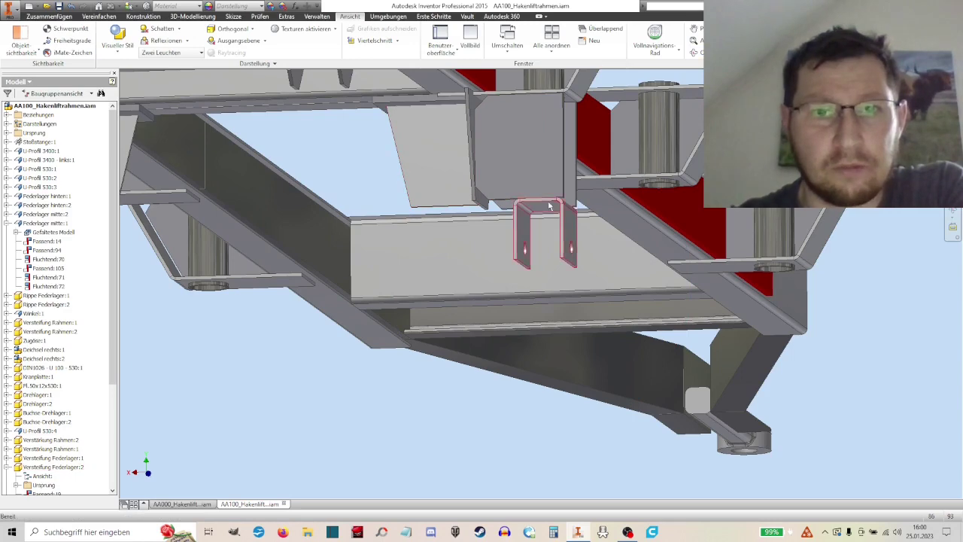
pyautogui.click(258, 16)
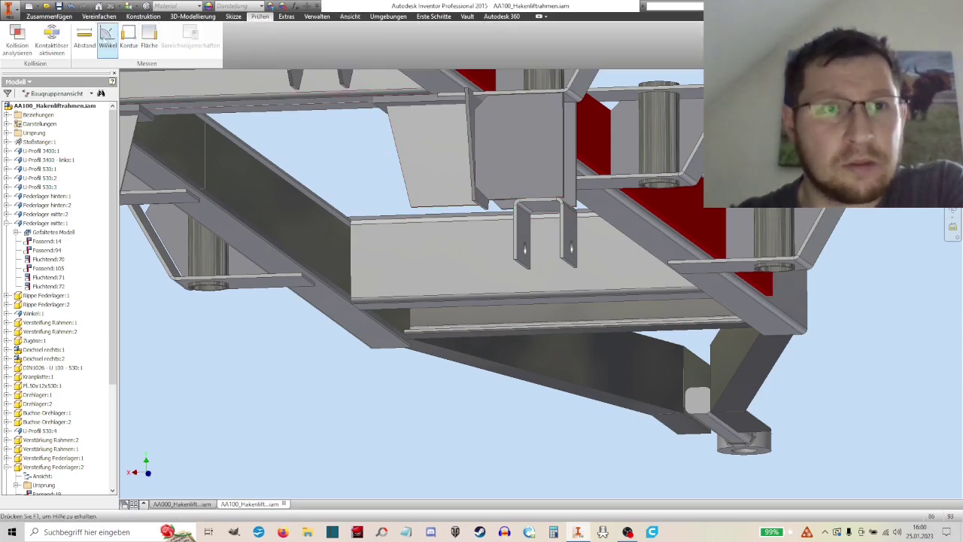
# Step: Measure distances from the bracket plate corner and the bracket leg, e.g. 100 mm and 90 mm
pyautogui.click(84, 36)
pyautogui.scroll(5, 428, 199)
pyautogui.click(389, 229)
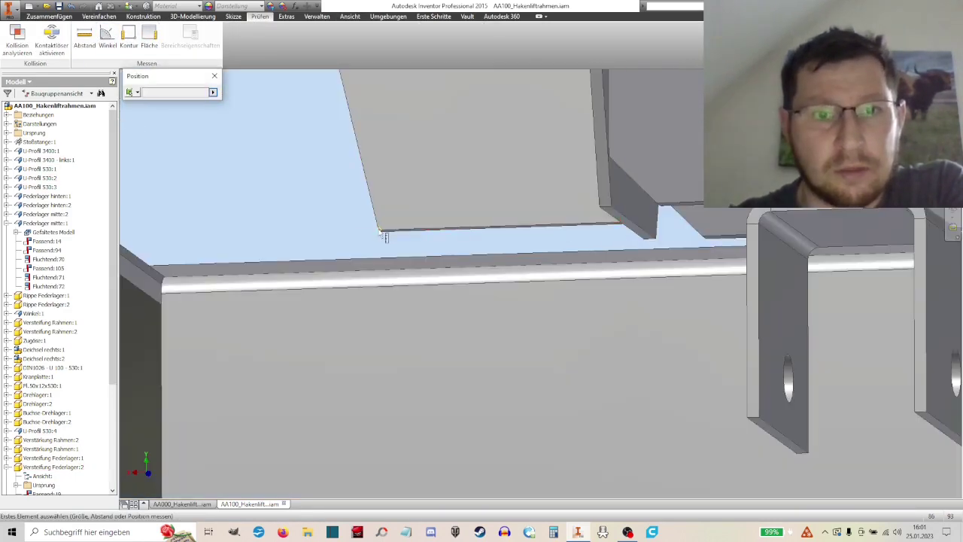
pyautogui.scroll(-2, 388, 229)
pyautogui.click(727, 212)
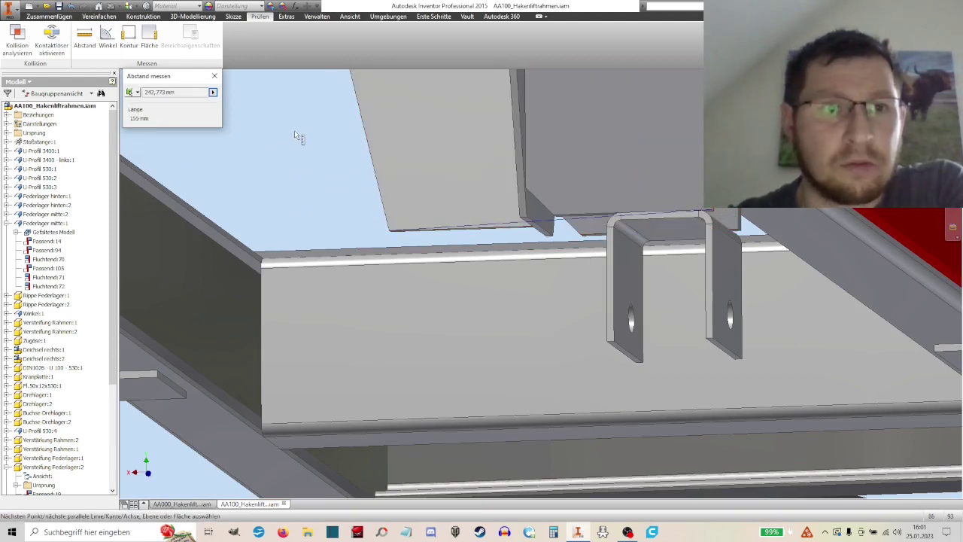
pyautogui.rightClick(303, 147)
pyautogui.click(306, 194)
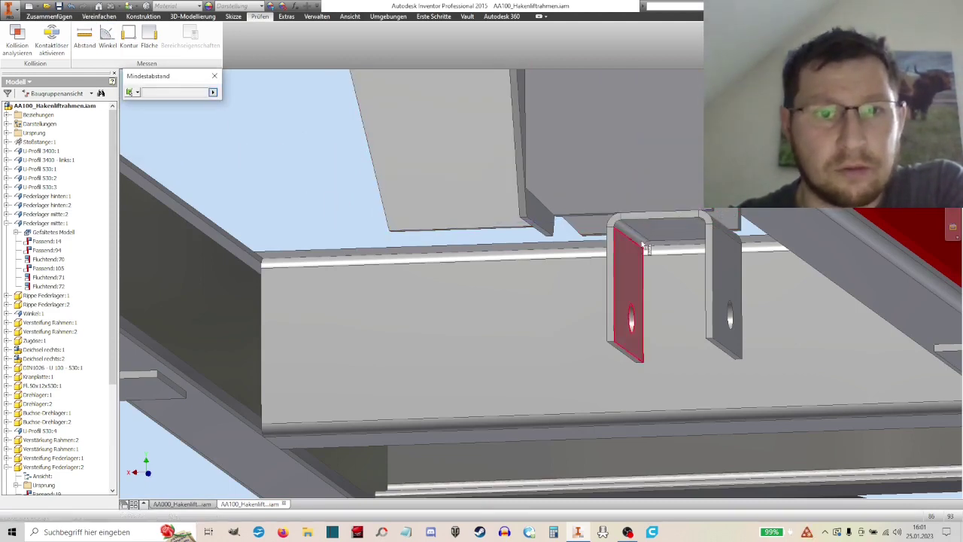
pyautogui.click(733, 259)
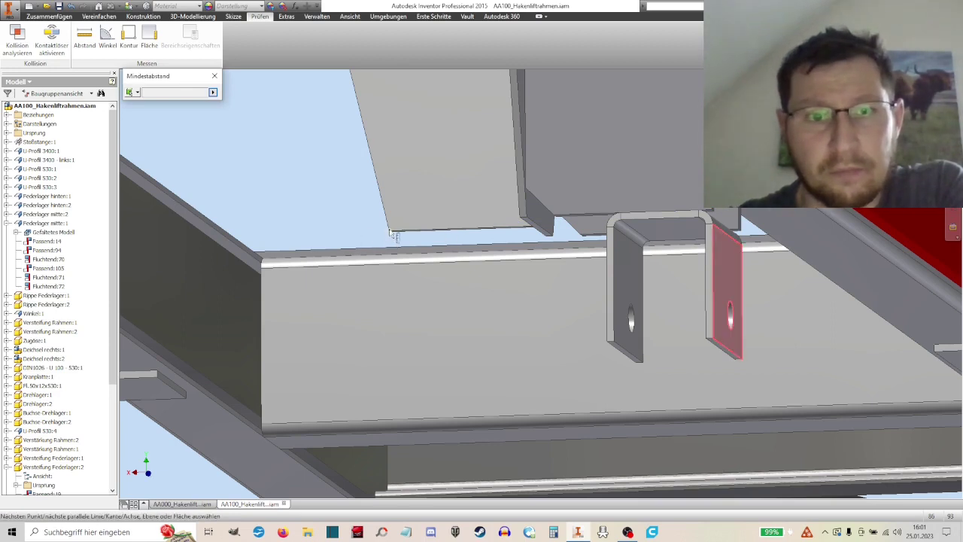
pyautogui.click(376, 234)
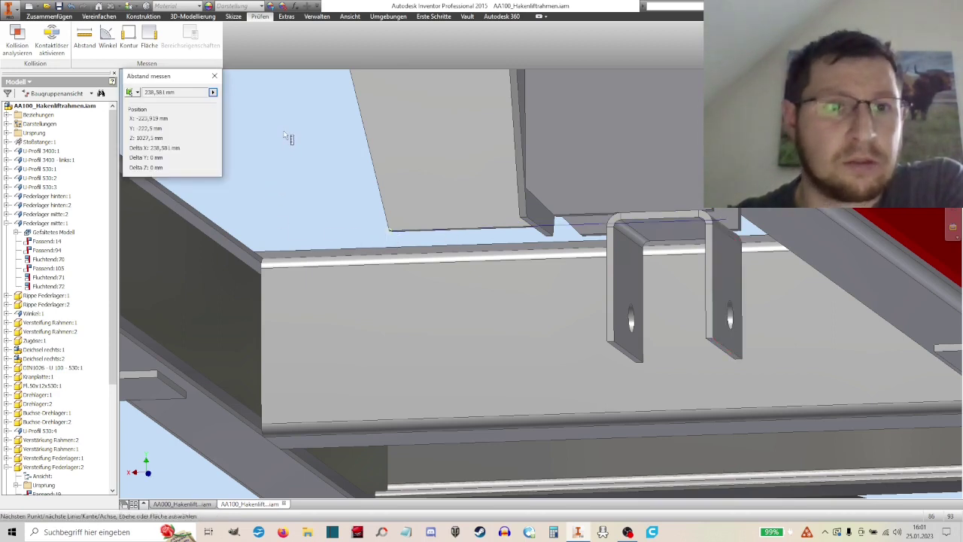
pyautogui.rightClick(248, 159)
pyautogui.click(270, 198)
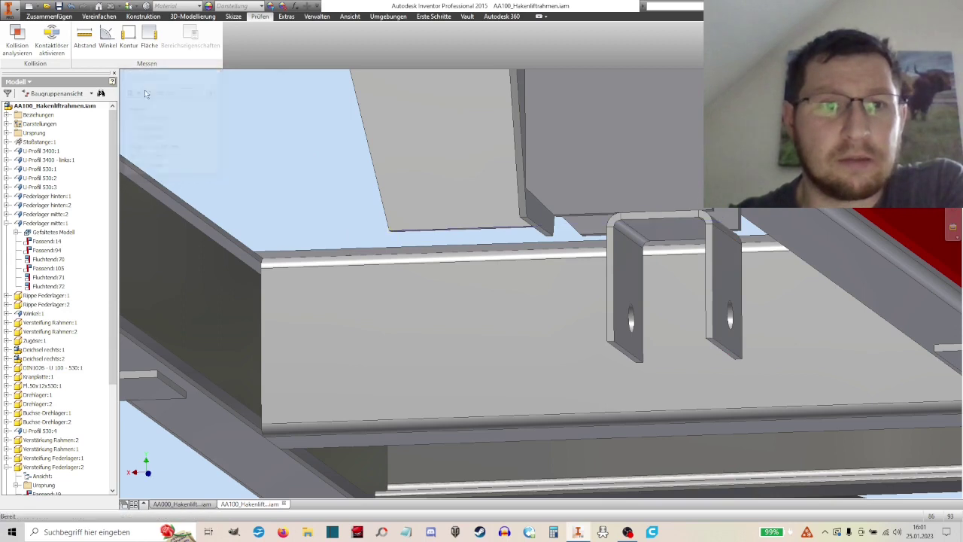
# Step: Measure from the bracket's top face, then close the measure panel
pyautogui.click(84, 37)
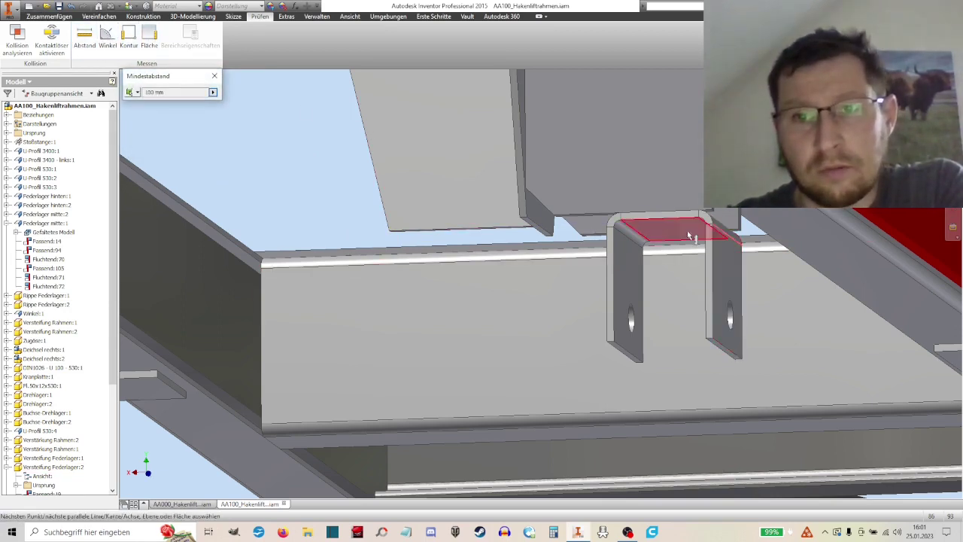
pyautogui.click(720, 231)
pyautogui.rightClick(316, 170)
pyautogui.click(320, 213)
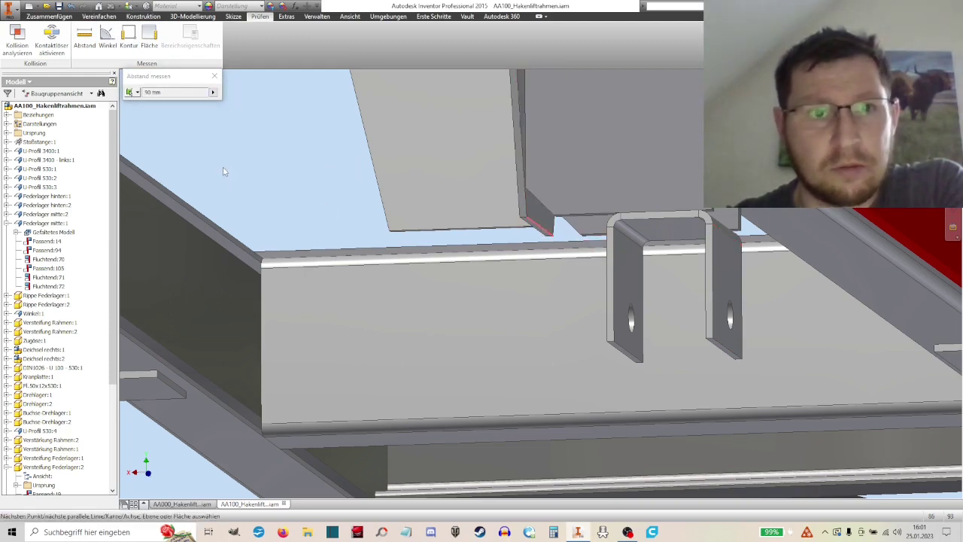
pyautogui.rightClick(264, 166)
pyautogui.click(173, 164)
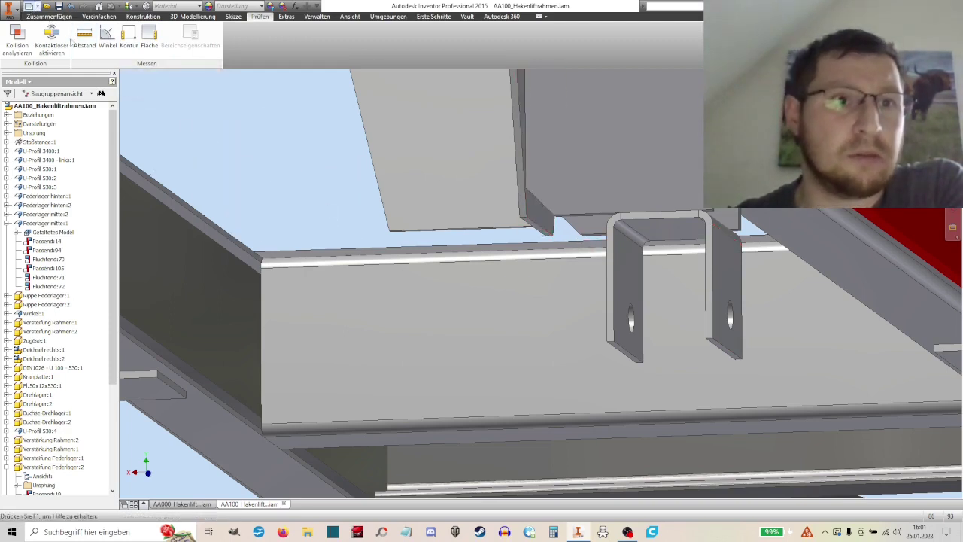
# Step: Create a new part and sketch a 240 × 100 mm centre-point rectangle at the origin
pyautogui.hotkey('ctrl', 'n')
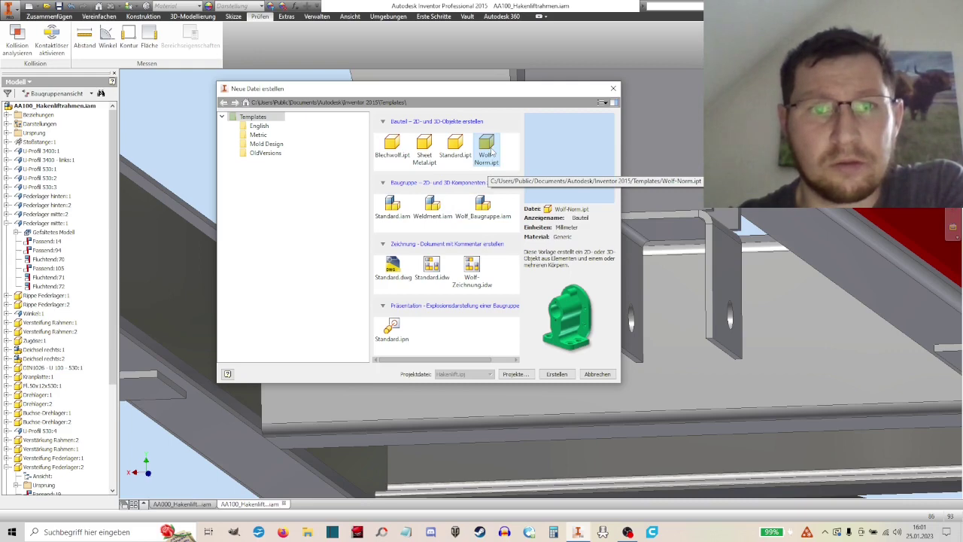
pyautogui.click(556, 374)
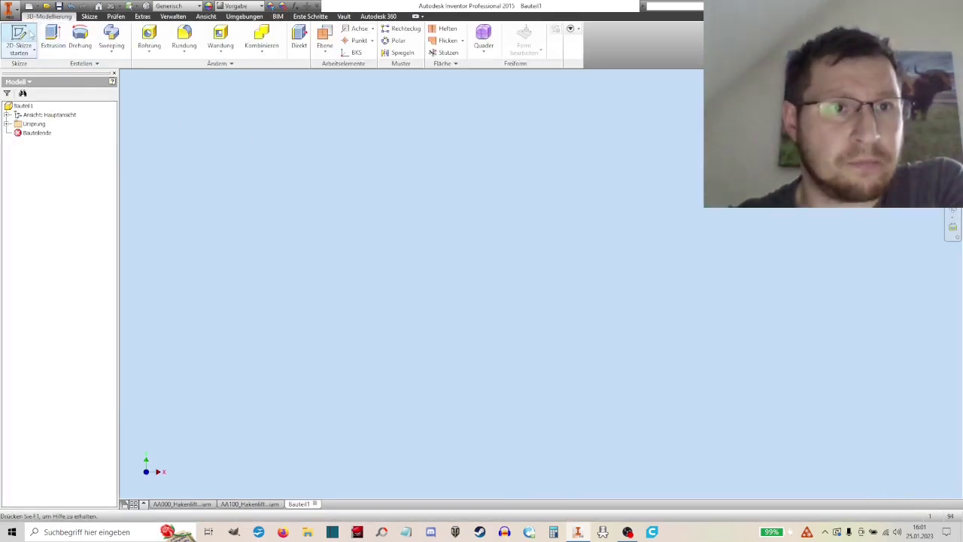
pyautogui.click(19, 37)
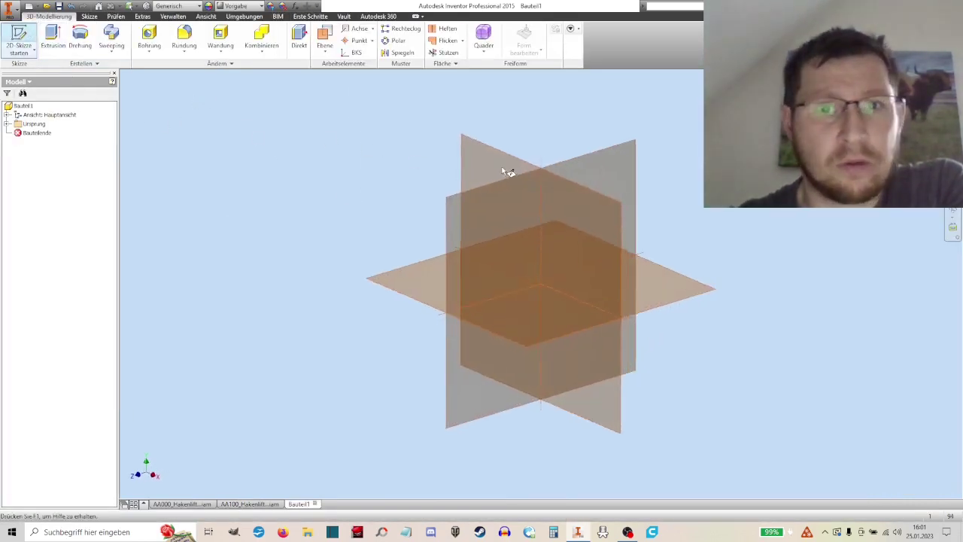
pyautogui.click(506, 172)
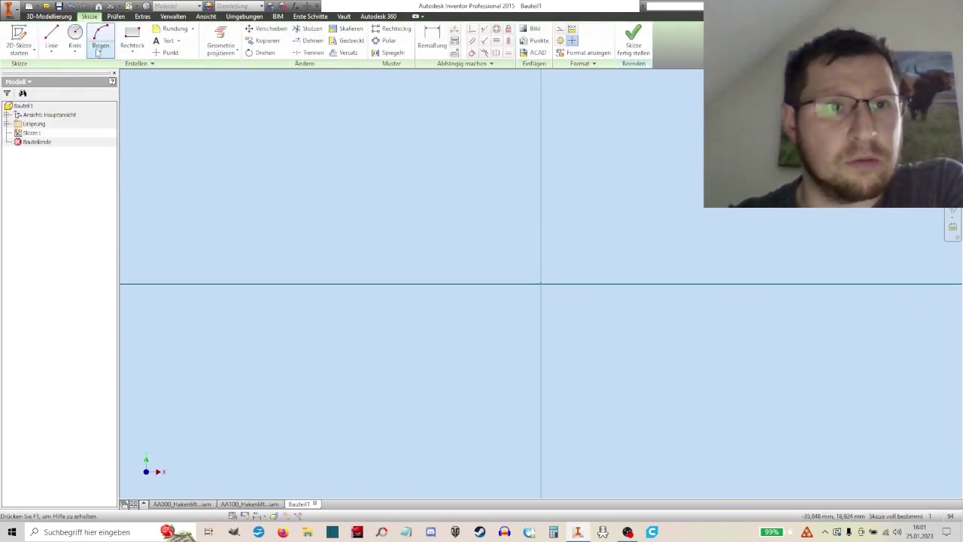
pyautogui.click(132, 51)
pyautogui.click(135, 108)
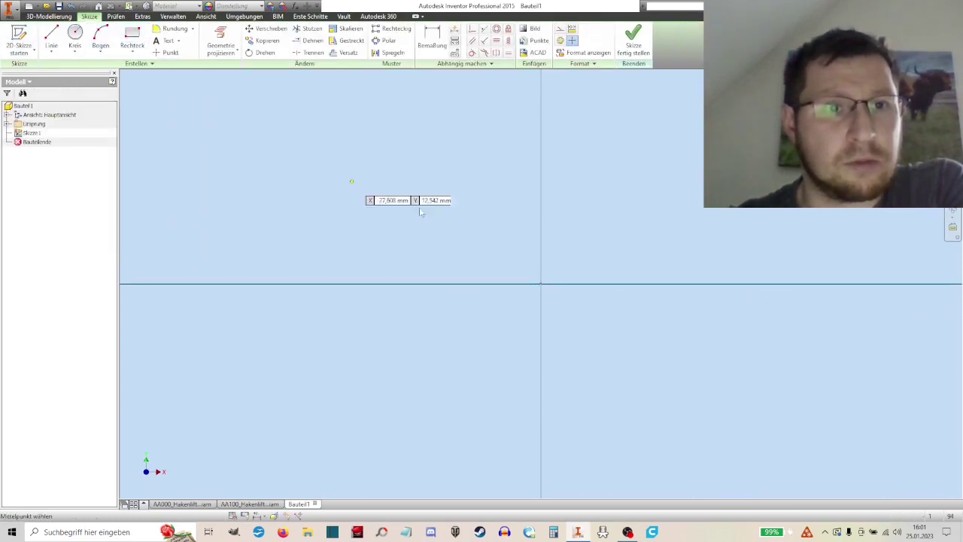
pyautogui.click(540, 284)
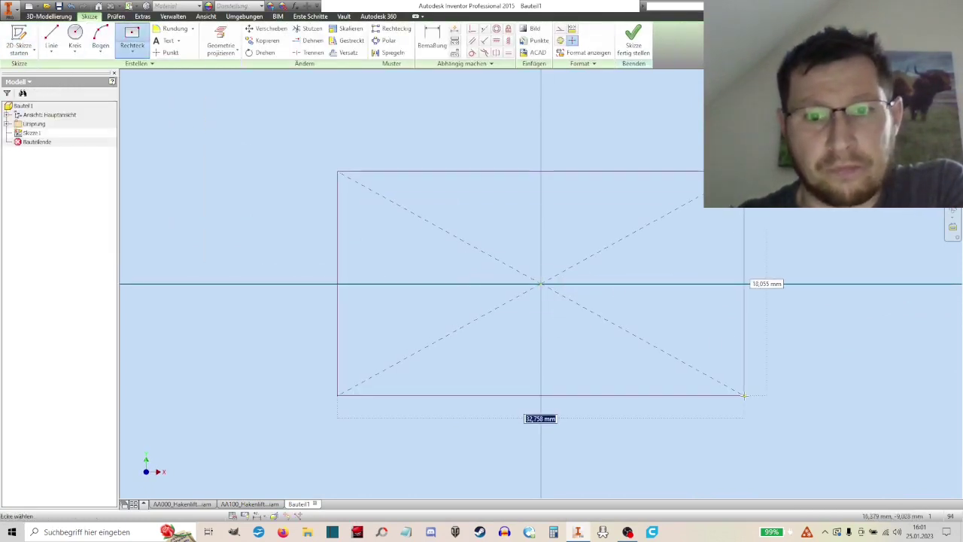
pyautogui.press('Tab')
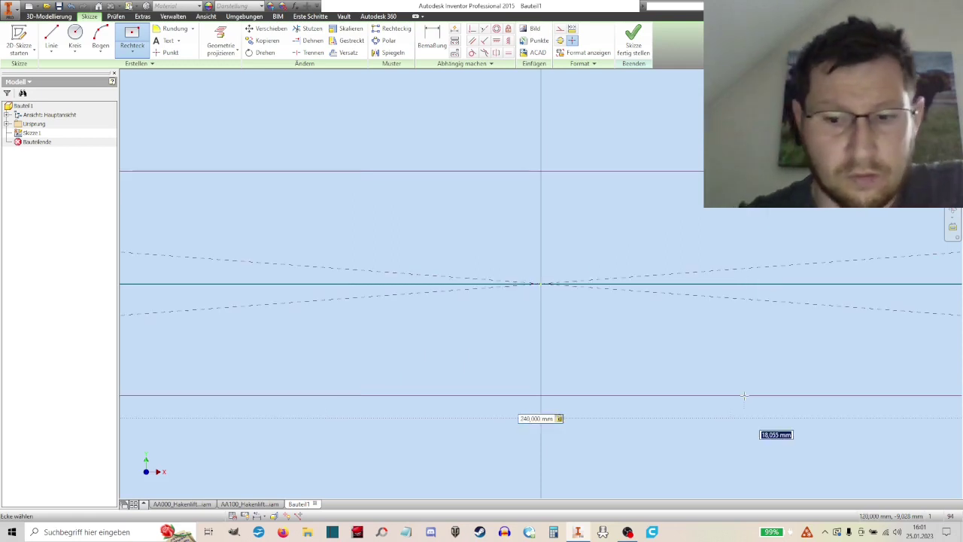
pyautogui.write('100')
pyautogui.press('Return')
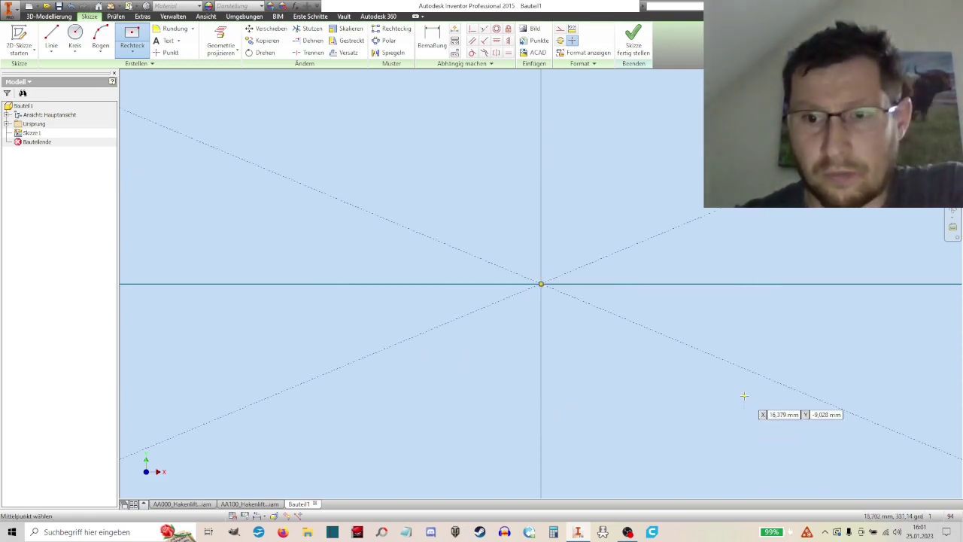
# Step: Finish the sketch and extrude the rectangle 8 mm into a plate
pyautogui.scroll(-3, 752, 406)
pyautogui.scroll(-2, 645, 355)
pyautogui.scroll(3, 594, 128)
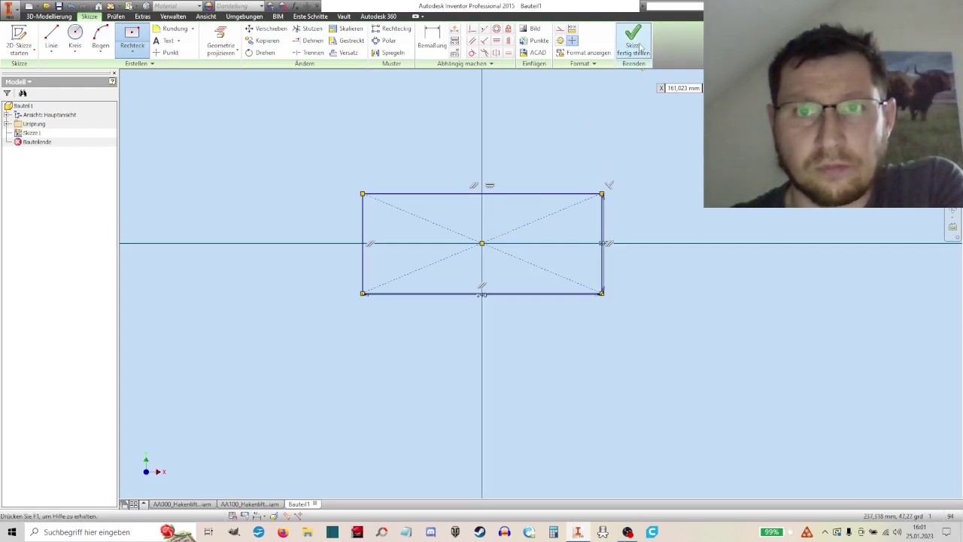
pyautogui.click(633, 37)
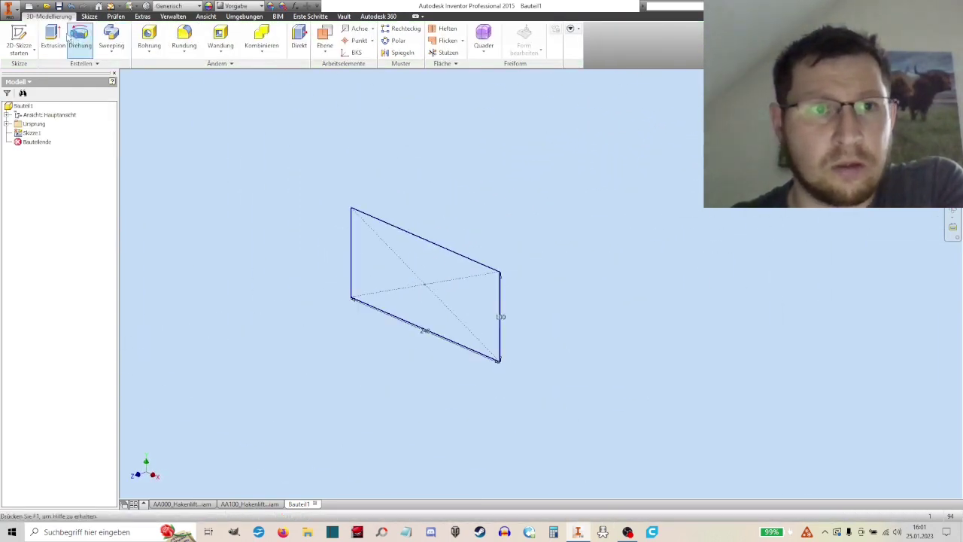
pyautogui.click(52, 36)
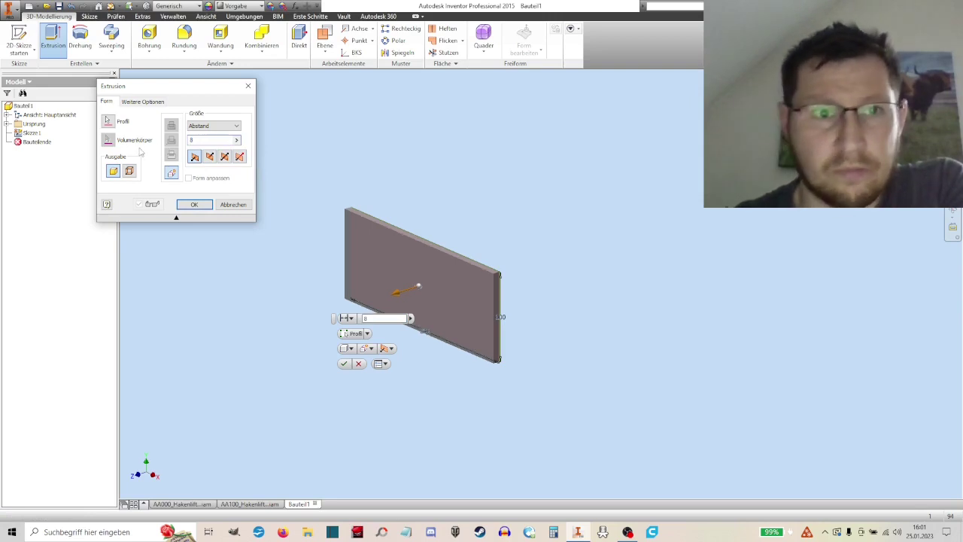
pyautogui.click(194, 204)
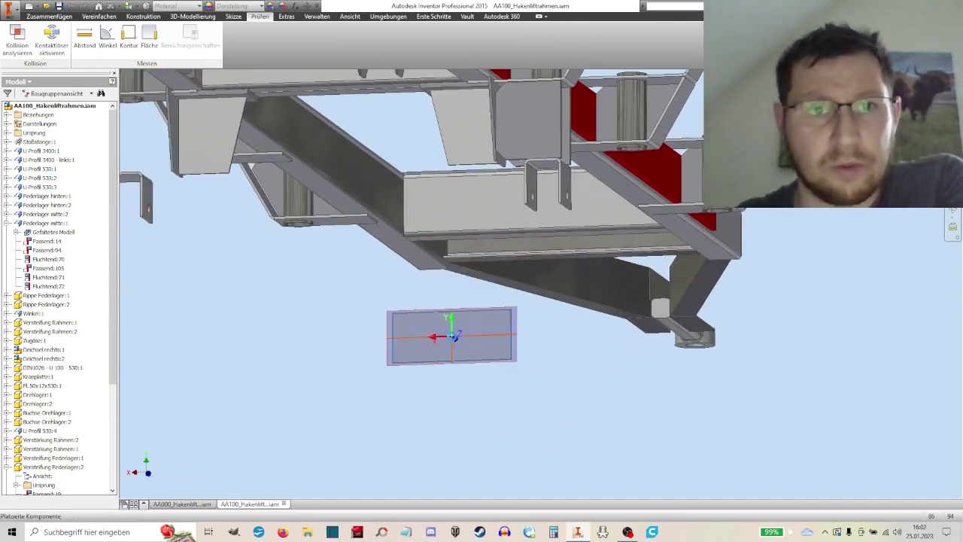
# Step: Place two instances of the plate in the assembly and exit the U-bracket in-place edit
pyautogui.click(451, 333)
pyautogui.click(241, 319)
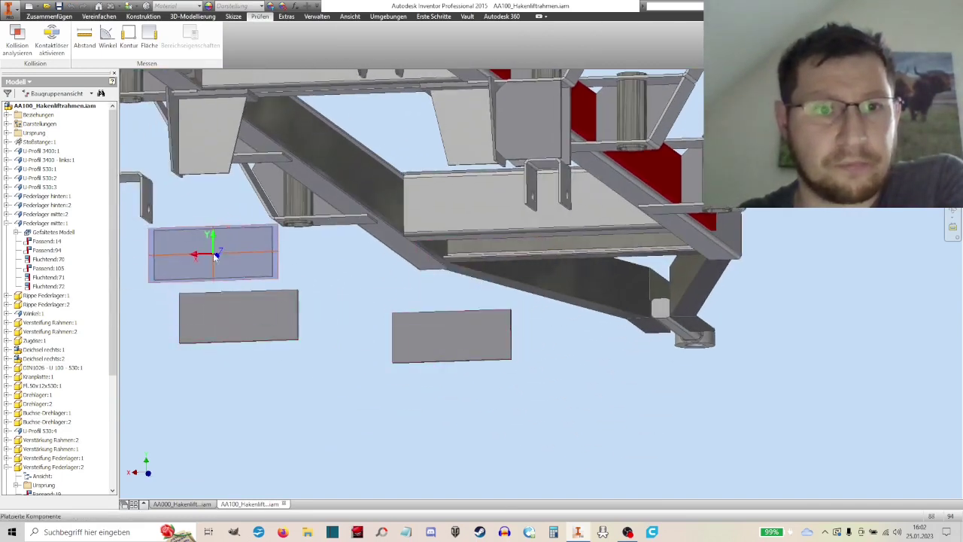
pyautogui.press('Escape')
pyautogui.doubleClick(558, 168)
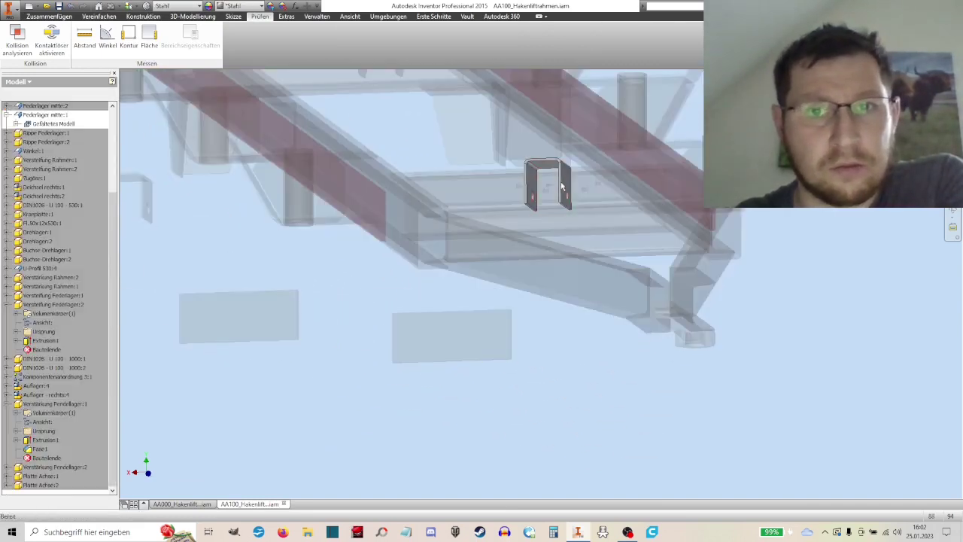
pyautogui.rightClick(435, 149)
pyautogui.click(457, 157)
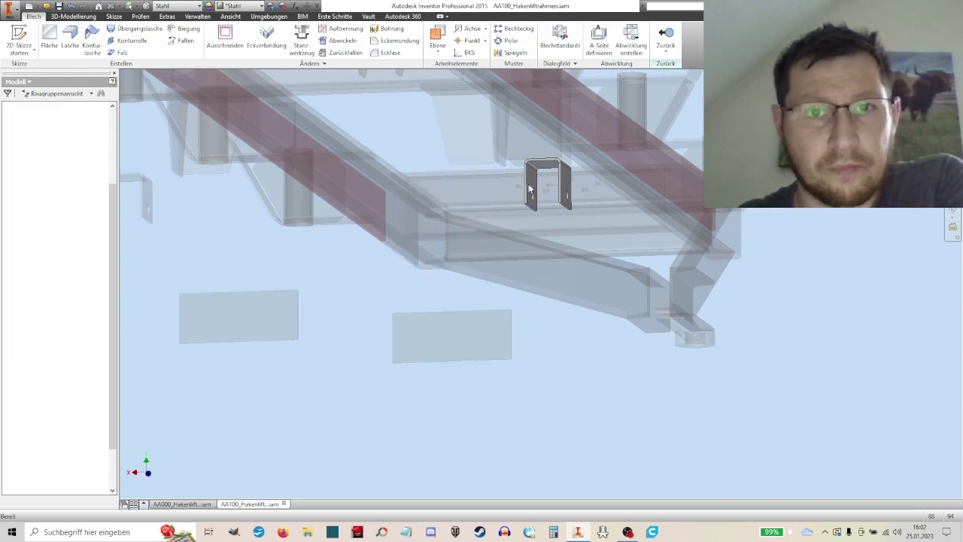
pyautogui.press('Escape')
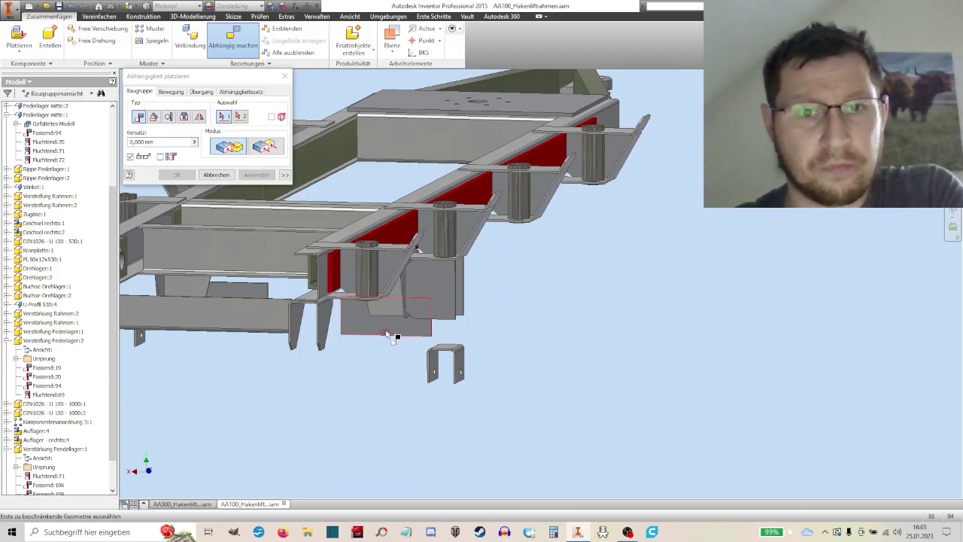
# Step: Constrain a plate face to a bracket edge
pyautogui.click(390, 336)
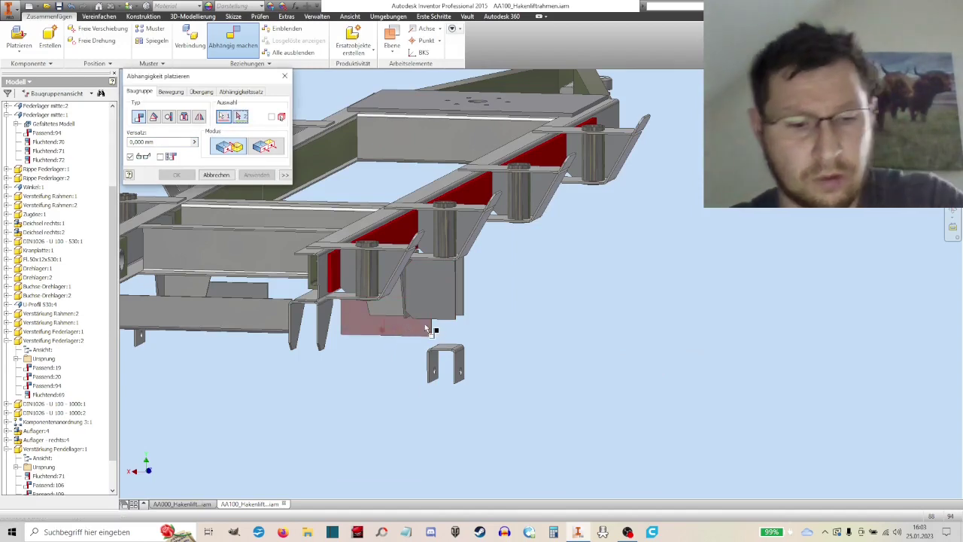
pyautogui.press('F4')
pyautogui.moveTo(511, 322); pyautogui.dragTo(518, 210)
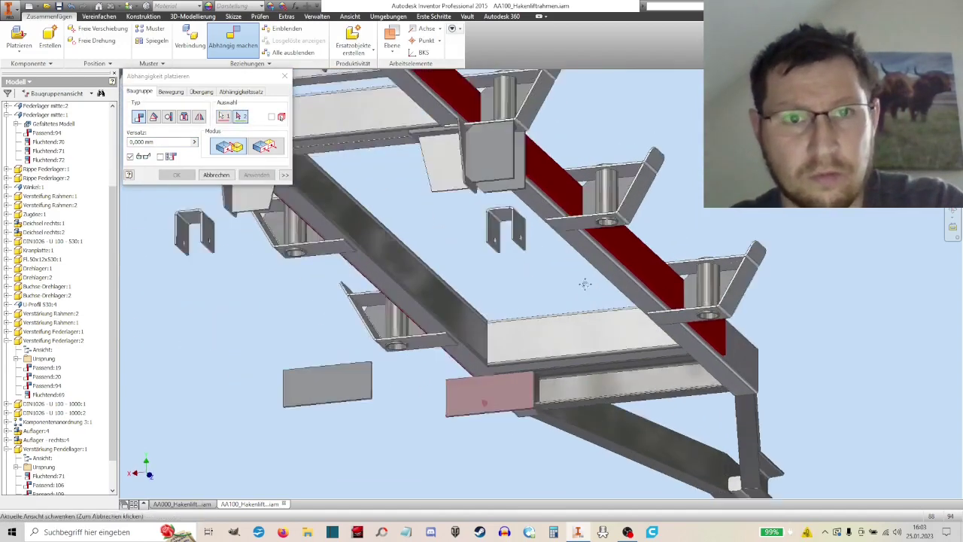
pyautogui.scroll(5, 518, 210)
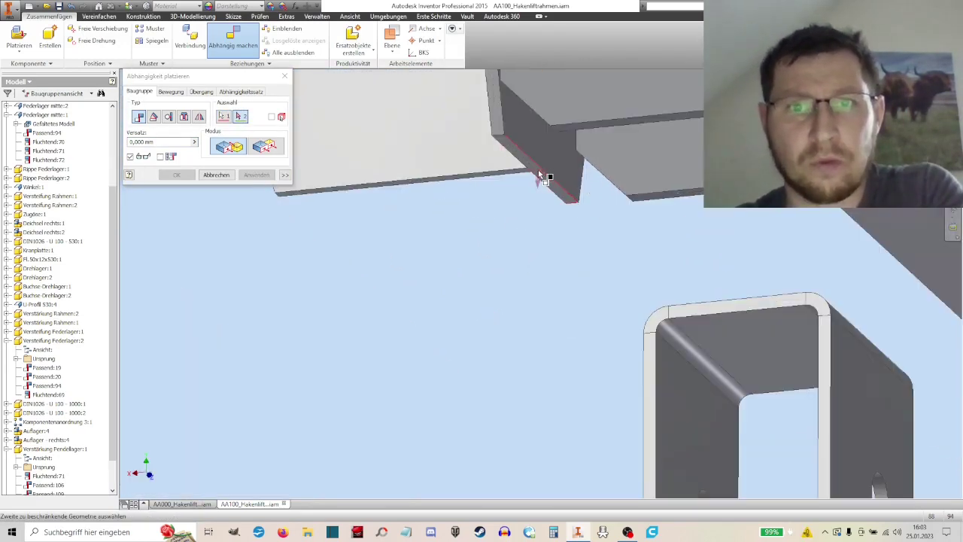
pyautogui.click(539, 176)
pyautogui.moveTo(570, 243); pyautogui.dragTo(441, 277, button='middle')
pyautogui.click(257, 174)
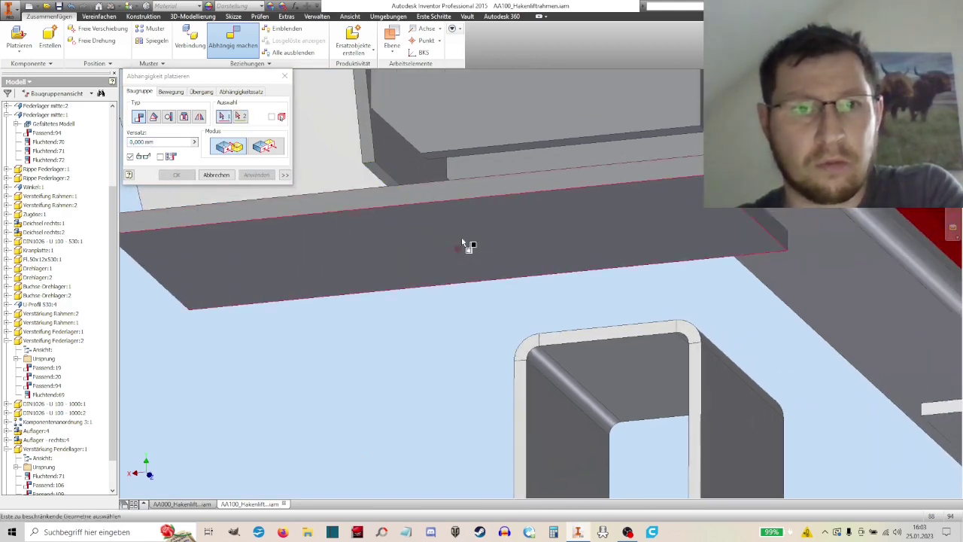
# Step: Mate the plate's underside to the bracket's top face and drag it under the frame
pyautogui.click(533, 268)
pyautogui.scroll(-3, 534, 268)
pyautogui.press('F4')
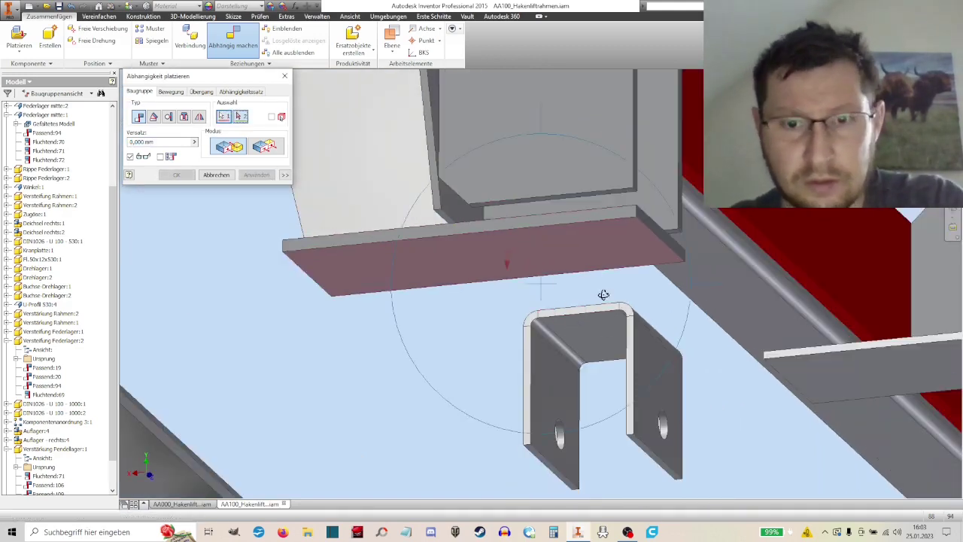
pyautogui.moveTo(604, 293); pyautogui.dragTo(519, 281)
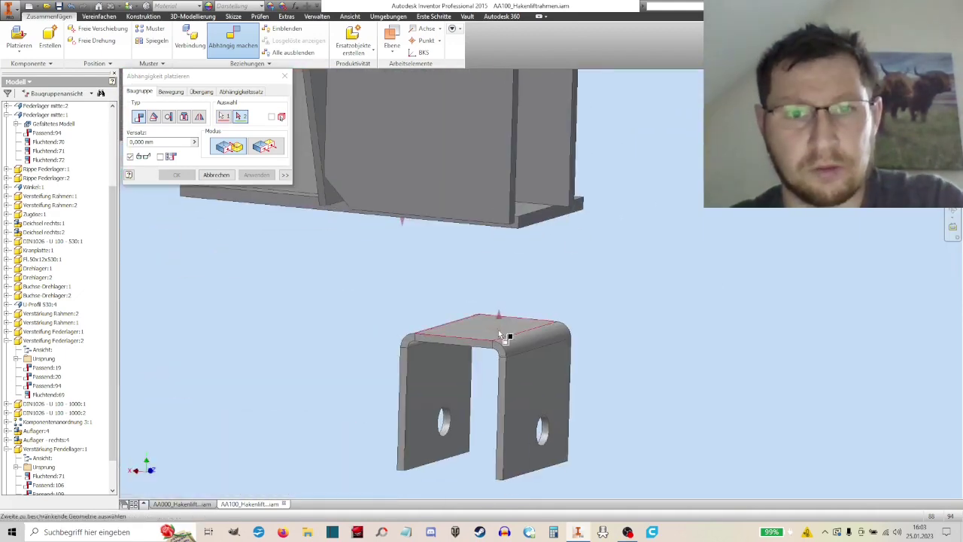
pyautogui.click(501, 329)
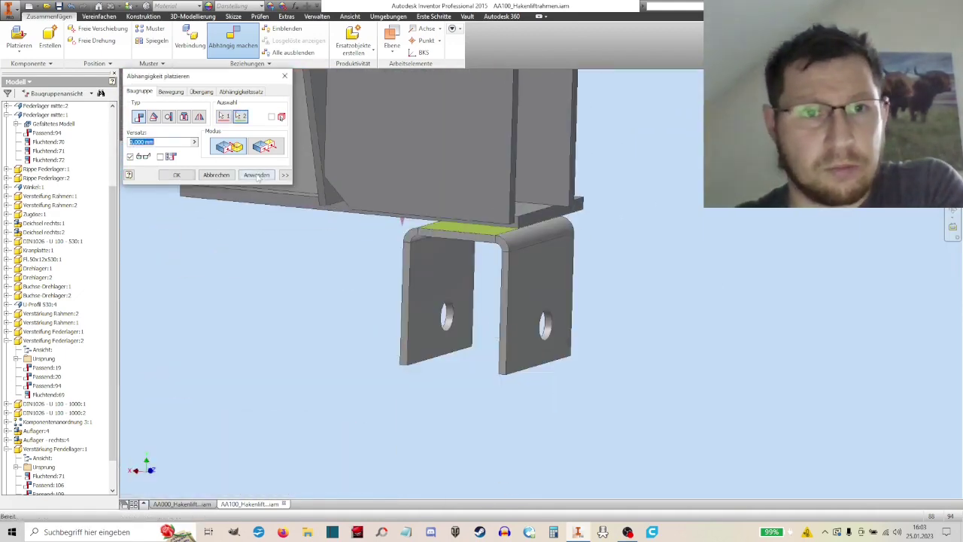
pyautogui.click(257, 175)
pyautogui.press('Escape')
pyautogui.moveTo(548, 218); pyautogui.dragTo(284, 142)
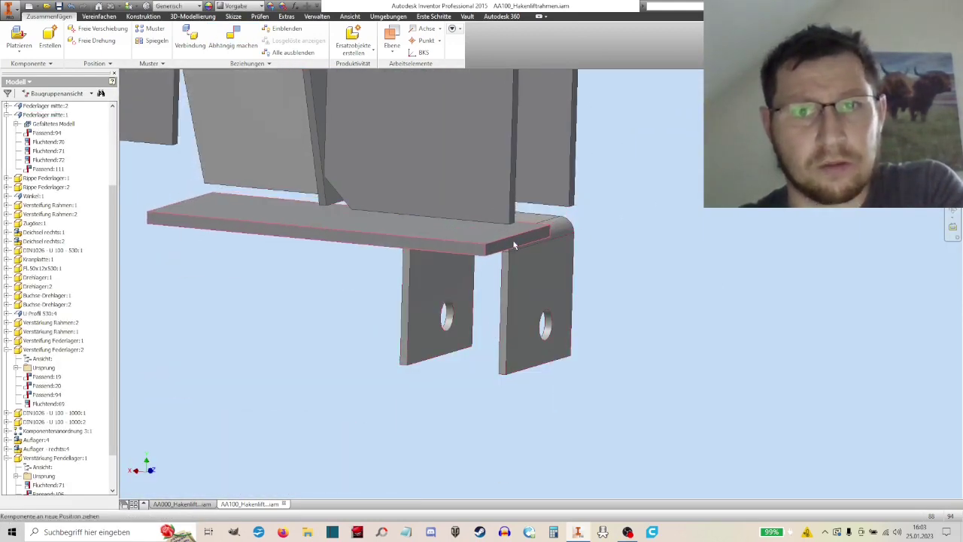
# Step: Show work planes, then constrain the plate's XZ plane and side face to the bracket
pyautogui.click(350, 16)
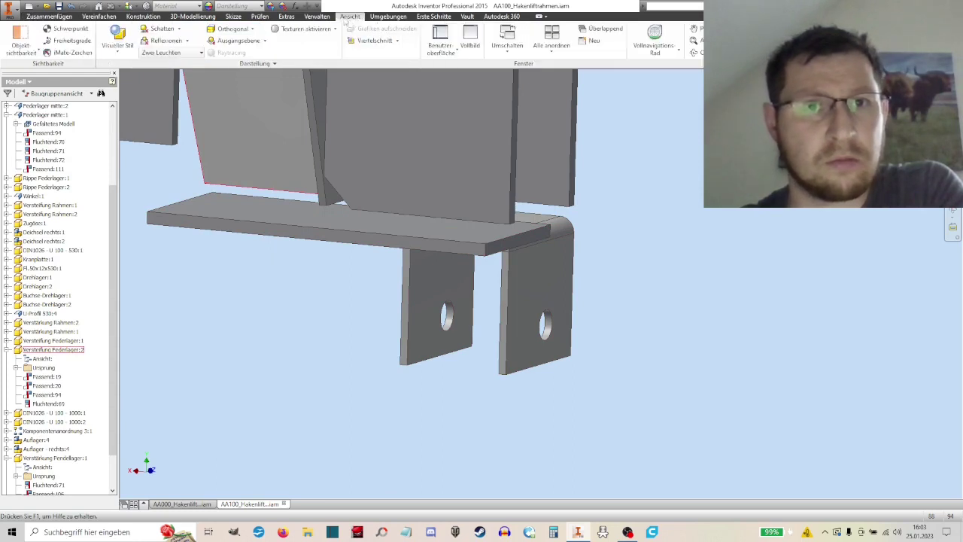
pyautogui.click(21, 41)
pyautogui.click(31, 66)
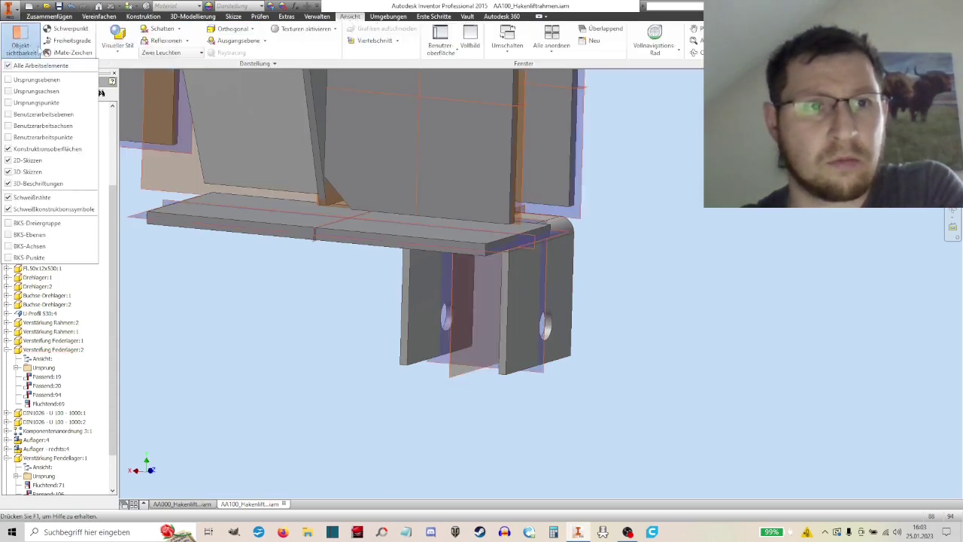
pyautogui.click(49, 16)
pyautogui.click(232, 38)
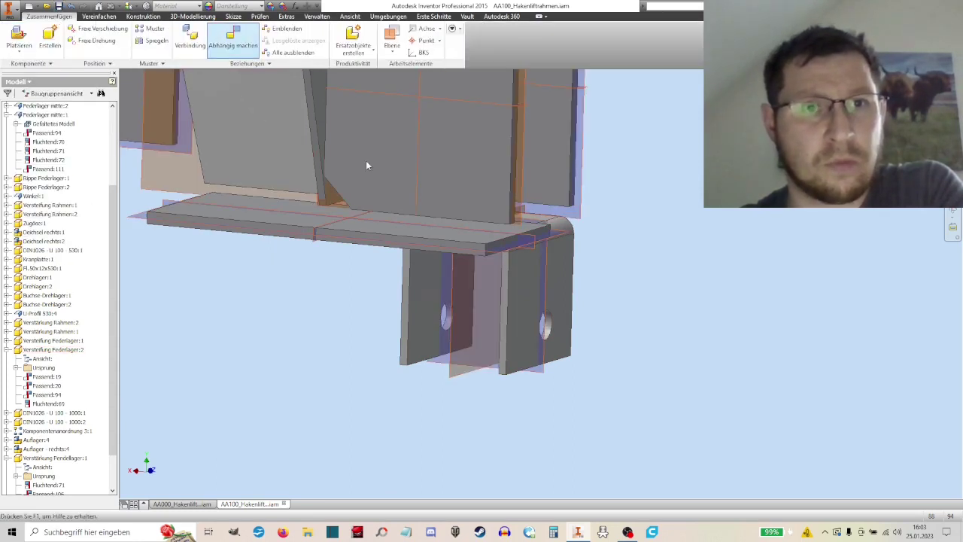
pyautogui.click(479, 236)
pyautogui.click(548, 272)
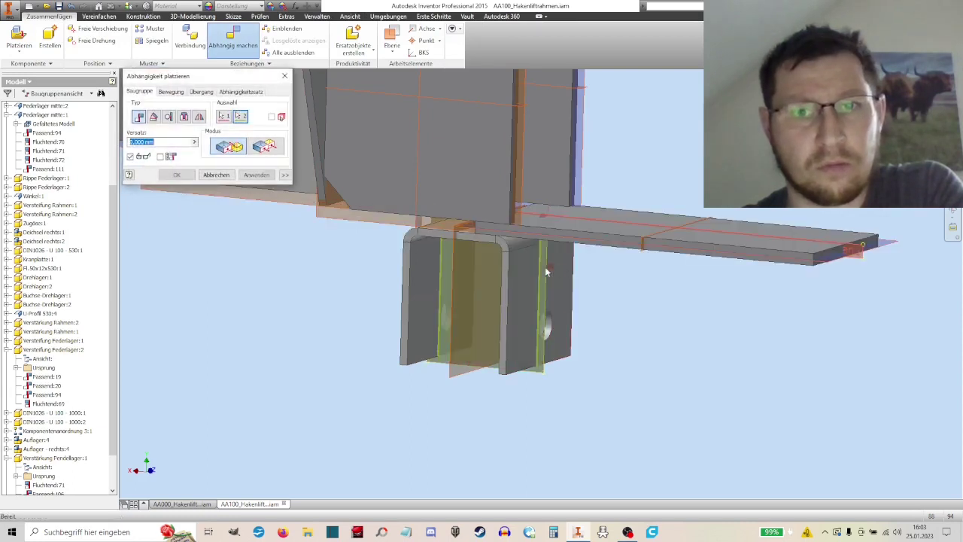
pyautogui.click(255, 175)
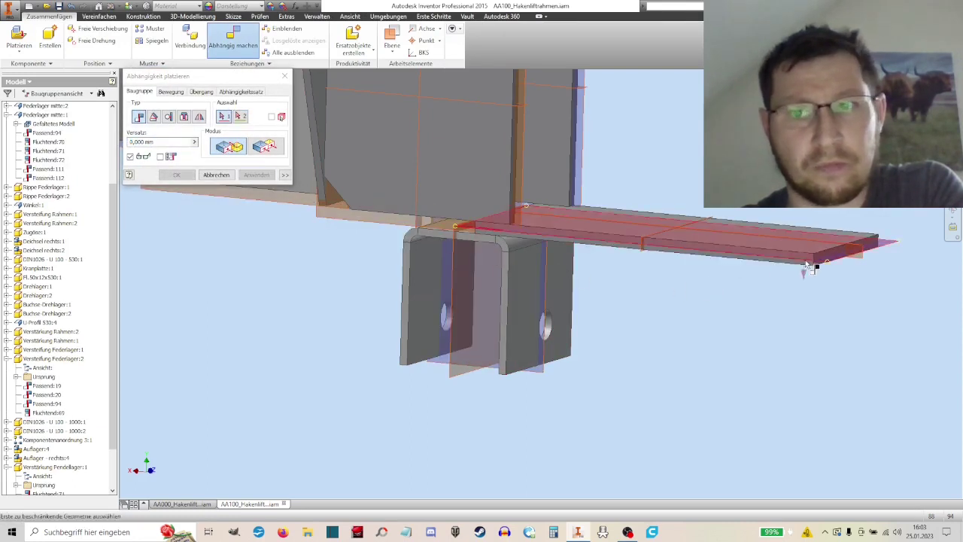
pyautogui.click(560, 277)
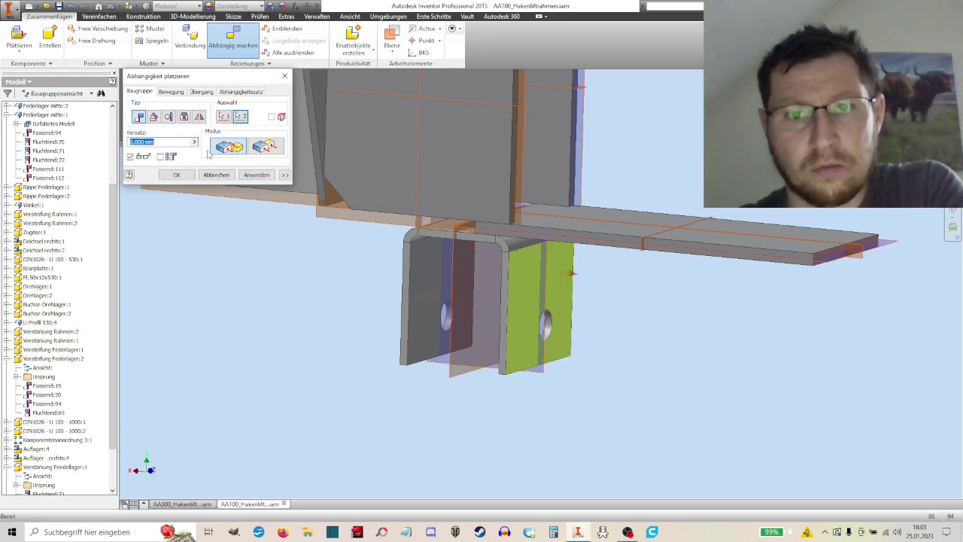
pyautogui.click(247, 175)
pyautogui.press('Escape')
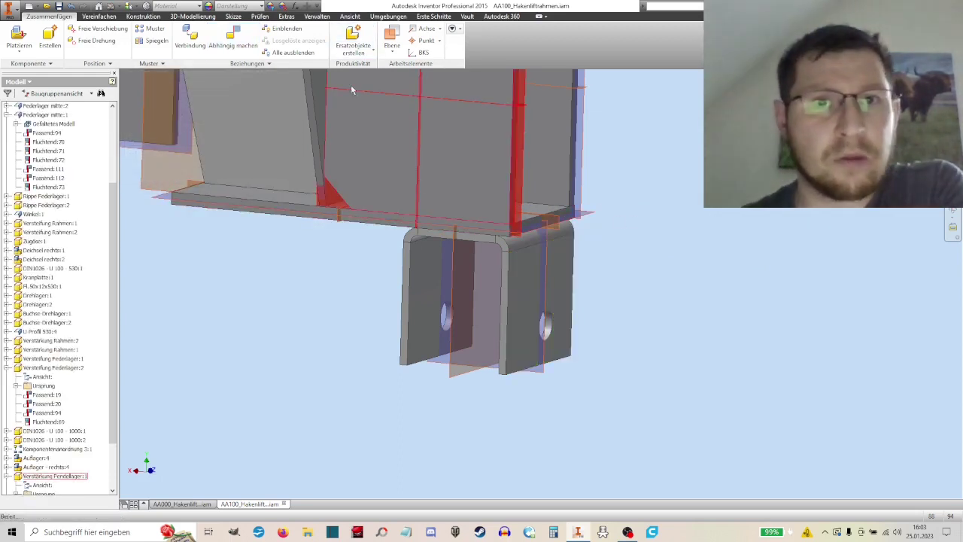
# Step: Hide the work planes and axes, then orbit around the frame to inspect it
pyautogui.moveTo(296, 322); pyautogui.dragTo(357, 360, button='middle')
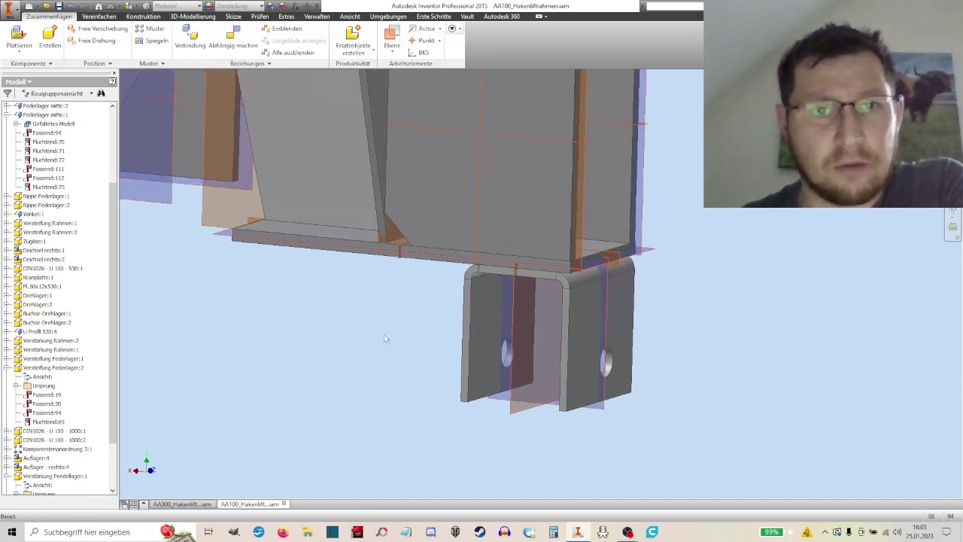
pyautogui.click(350, 15)
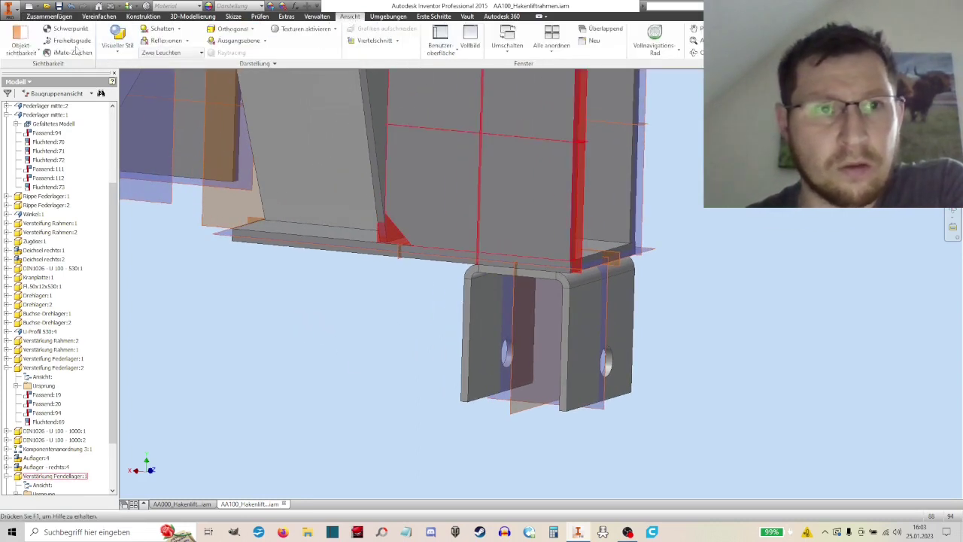
pyautogui.click(20, 47)
pyautogui.click(45, 67)
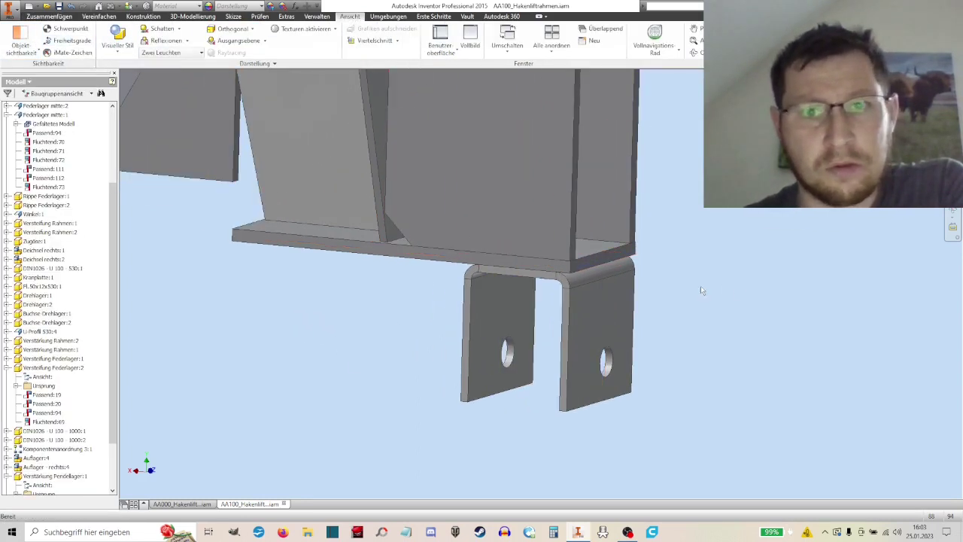
pyautogui.click(952, 225)
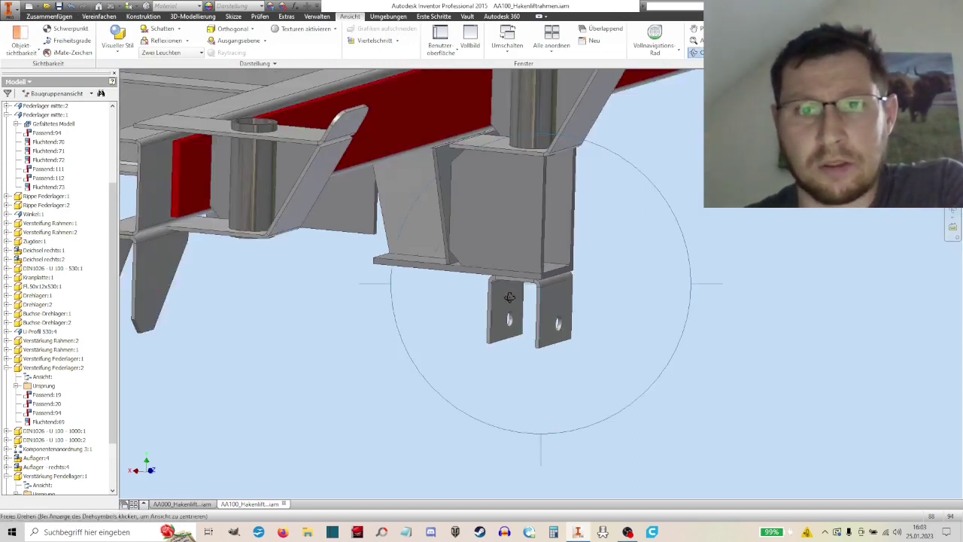
pyautogui.moveTo(511, 284)
pyautogui.mouseDown()
pyautogui.moveTo(501, 305)
pyautogui.moveTo(537, 248)
pyautogui.mouseUp()
pyautogui.moveTo(433, 187); pyautogui.dragTo(475, 226)
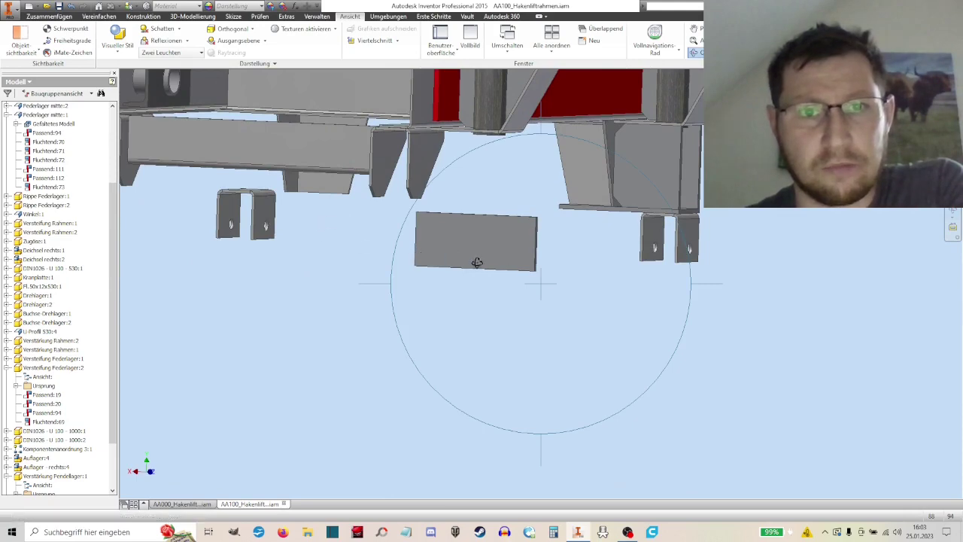
pyautogui.moveTo(477, 262)
pyautogui.mouseDown()
pyautogui.moveTo(595, 331)
pyautogui.moveTo(587, 268)
pyautogui.moveTo(602, 297)
pyautogui.moveTo(619, 290)
pyautogui.moveTo(565, 253)
pyautogui.moveTo(455, 269)
pyautogui.mouseUp()
pyautogui.rightClick(455, 269)
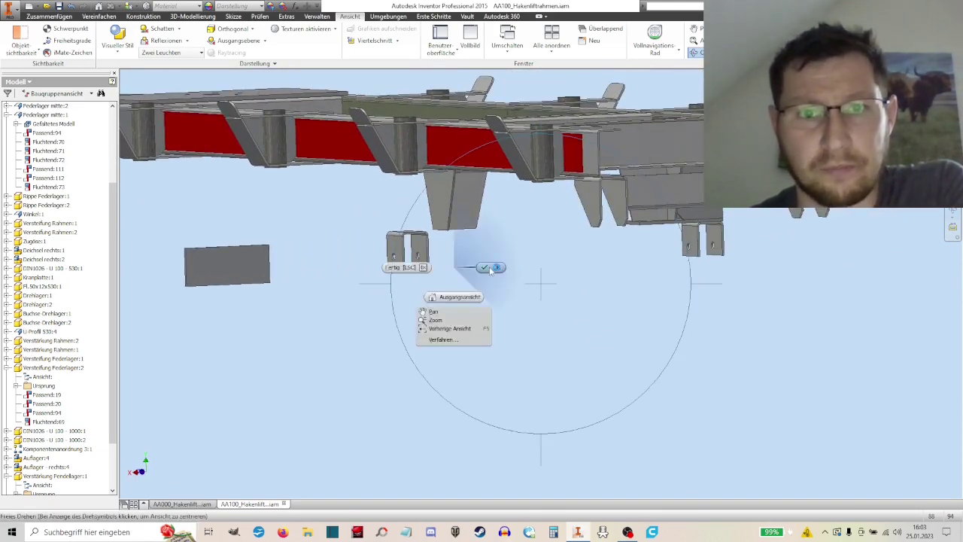
pyautogui.click(487, 268)
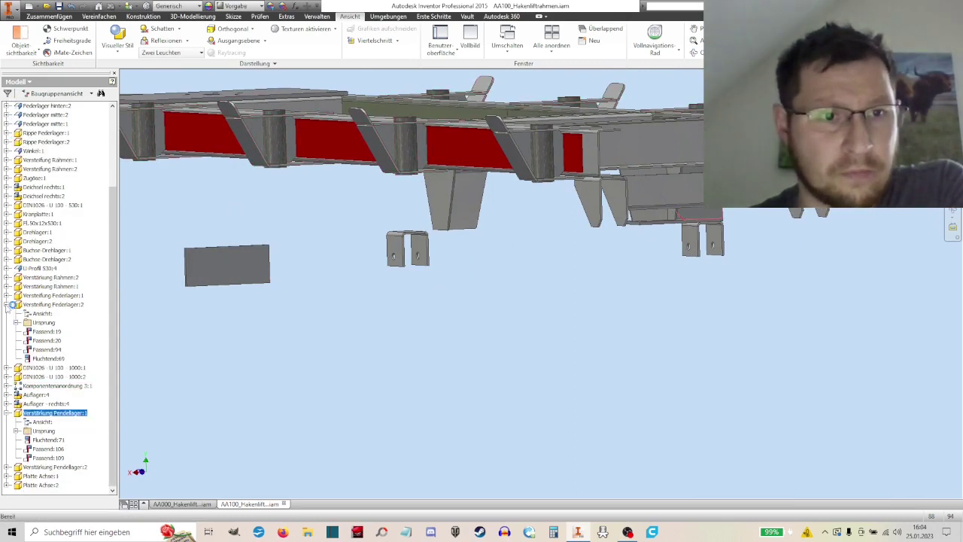
# Step: Mate the first plate's face to the underside of the middle spring bracket
pyautogui.press('c')
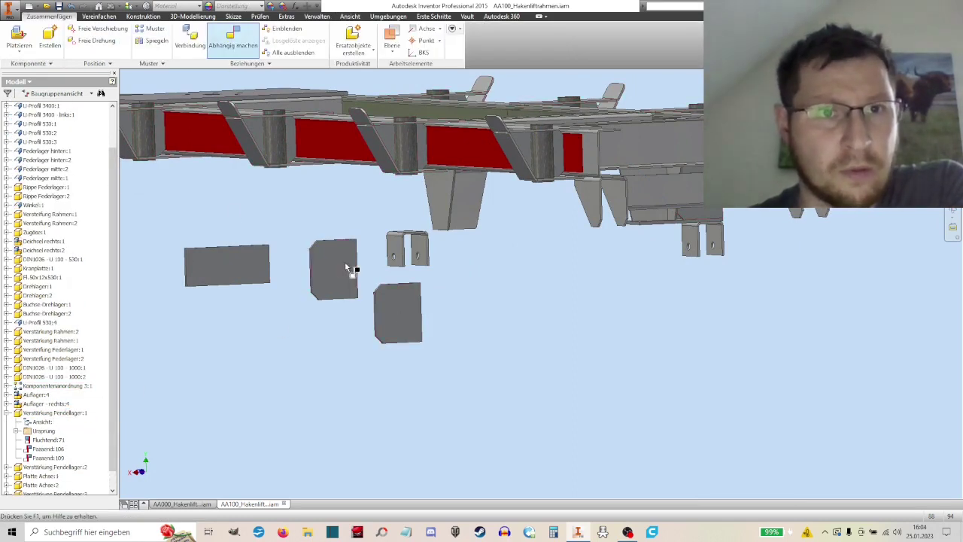
pyautogui.scroll(3, 379, 312)
pyautogui.scroll(2, 382, 277)
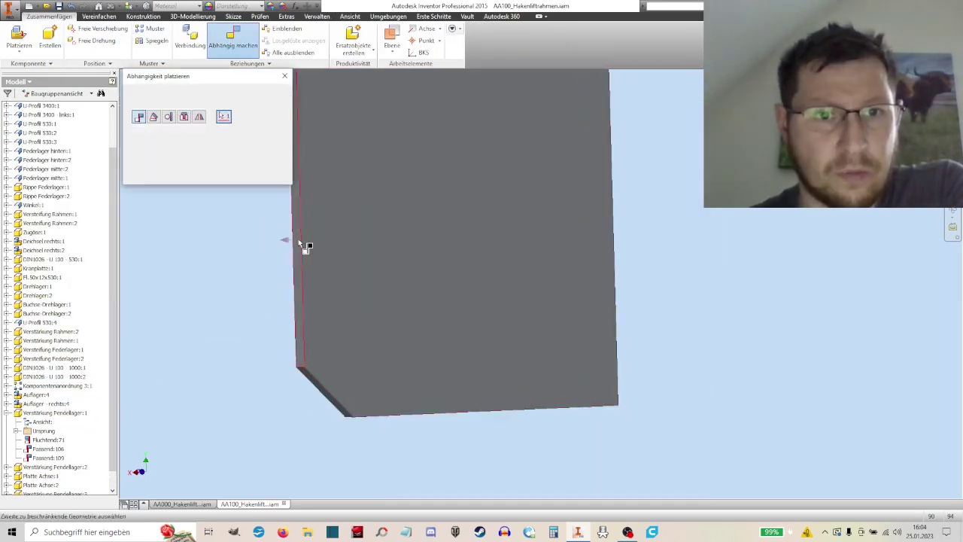
pyautogui.scroll(-3, 338, 255)
pyautogui.click(476, 277)
pyautogui.scroll(-3, 476, 277)
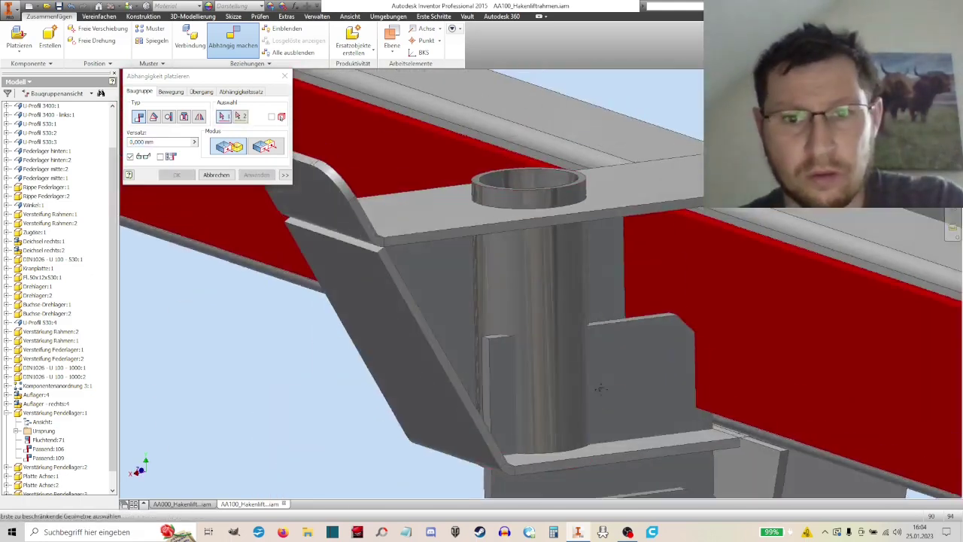
pyautogui.scroll(3, 579, 297)
pyautogui.scroll(-4, 579, 296)
pyautogui.scroll(2, 515, 194)
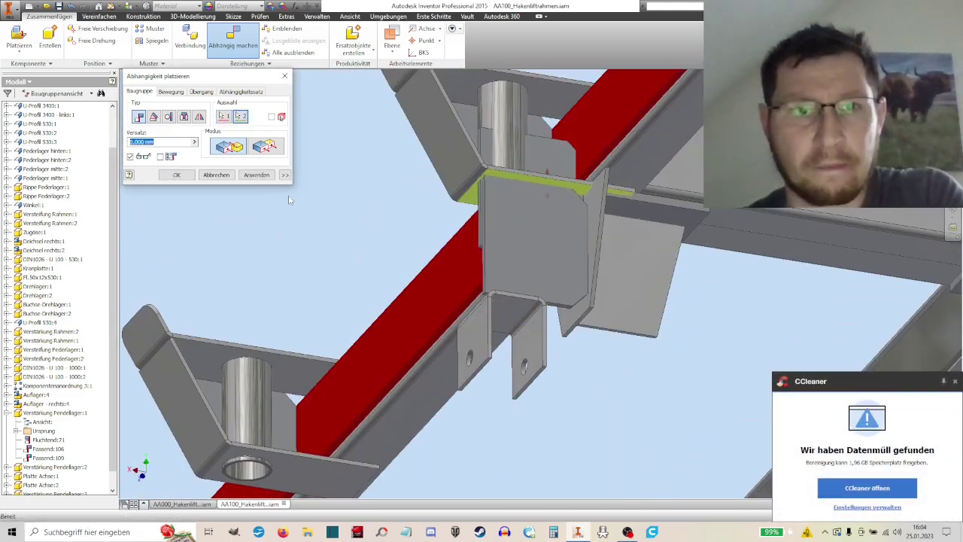
pyautogui.keyDown('shift'); pyautogui.moveTo(490, 241); pyautogui.dragTo(612, 382, button='middle'); pyautogui.keyUp('shift')
pyautogui.scroll(5, 510, 239)
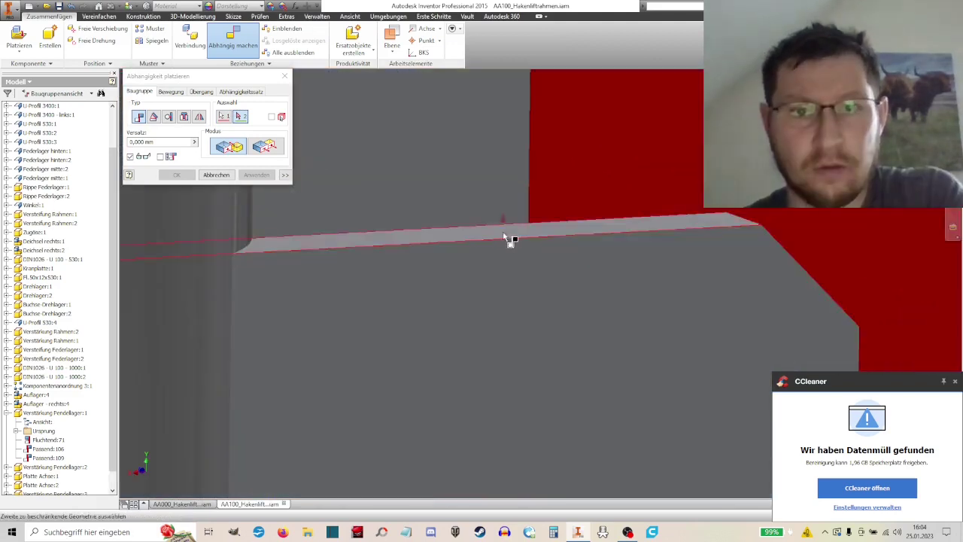
pyautogui.scroll(-3, 509, 238)
pyautogui.click(458, 294)
pyautogui.click(248, 175)
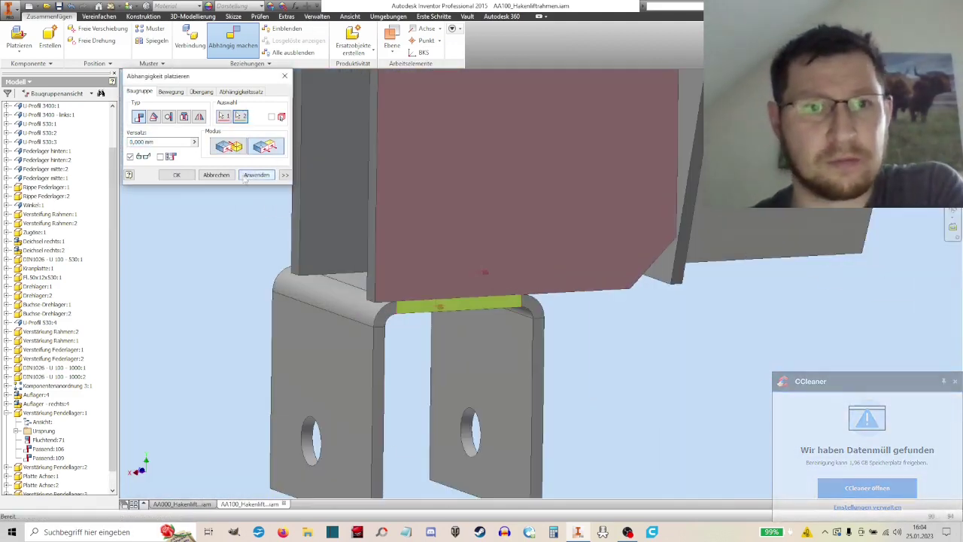
# Step: Orbit toward the next bracket and expand the middle spring bracket's constraints in the browser
pyautogui.scroll(-3, 418, 262)
pyautogui.scroll(-3, 418, 263)
pyautogui.moveTo(606, 258)
pyautogui.keyDown('shift'); pyautogui.mouseDown(button='middle')
pyautogui.moveTo(653, 286)
pyautogui.moveTo(401, 337)
pyautogui.mouseUp(button='middle'); pyautogui.keyUp('shift')
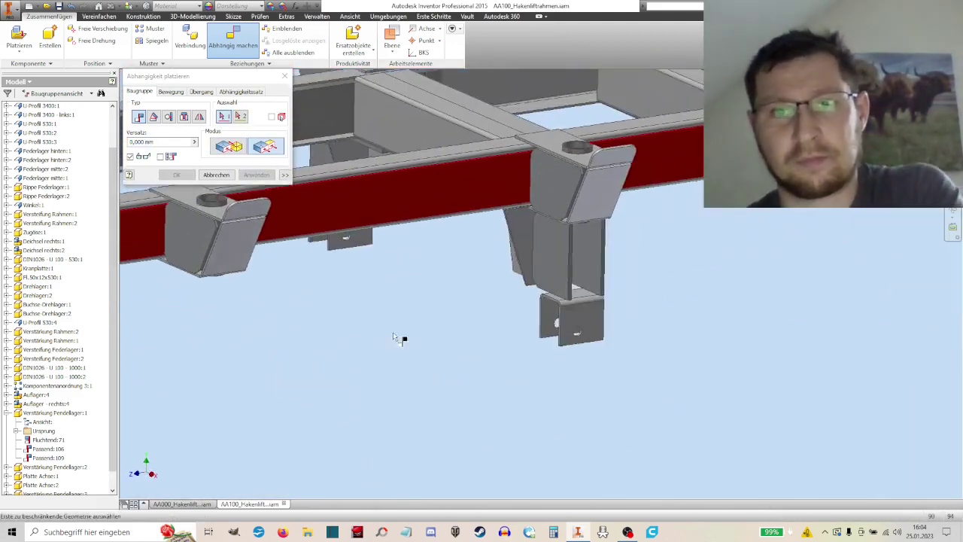
pyautogui.scroll(5, 527, 316)
pyautogui.press('Escape')
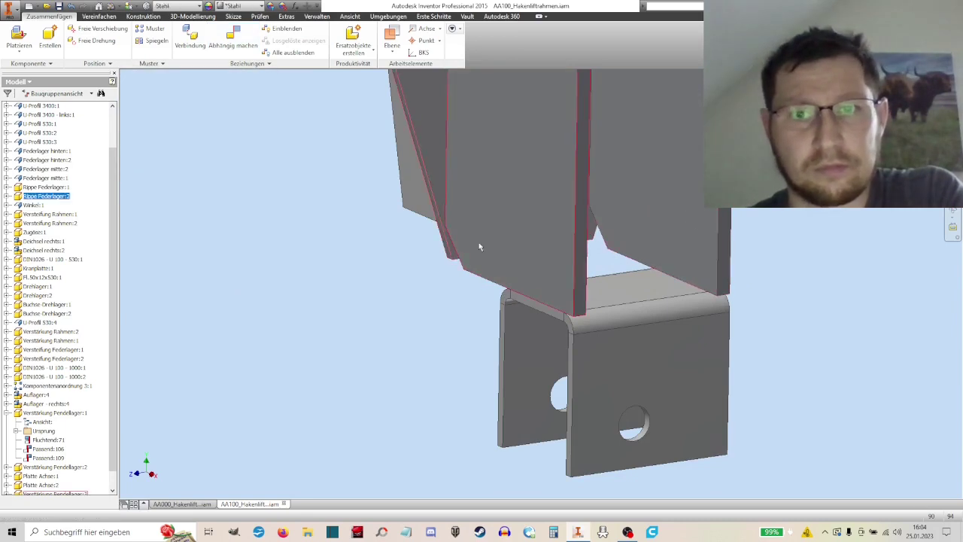
pyautogui.scroll(-2, 496, 319)
pyautogui.click(7, 168)
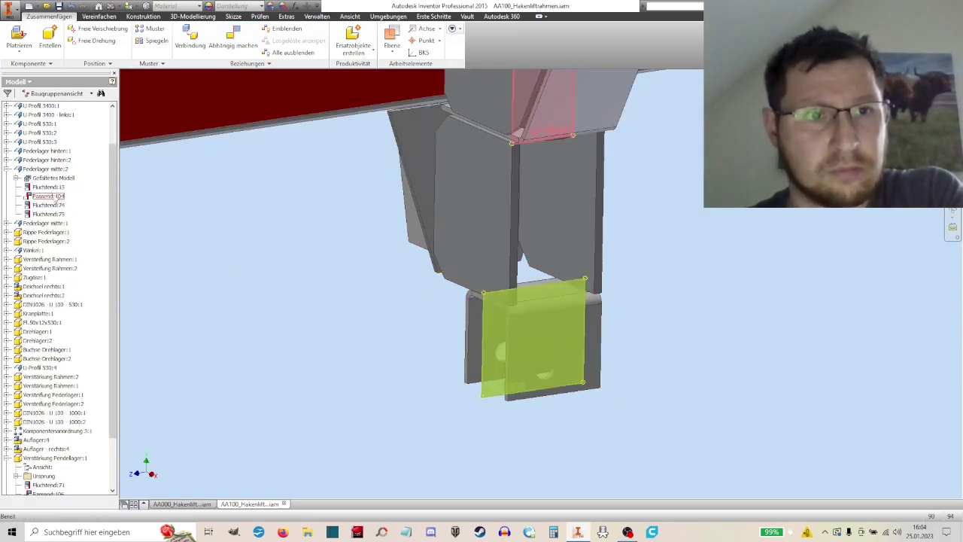
pyautogui.scroll(-3, 271, 343)
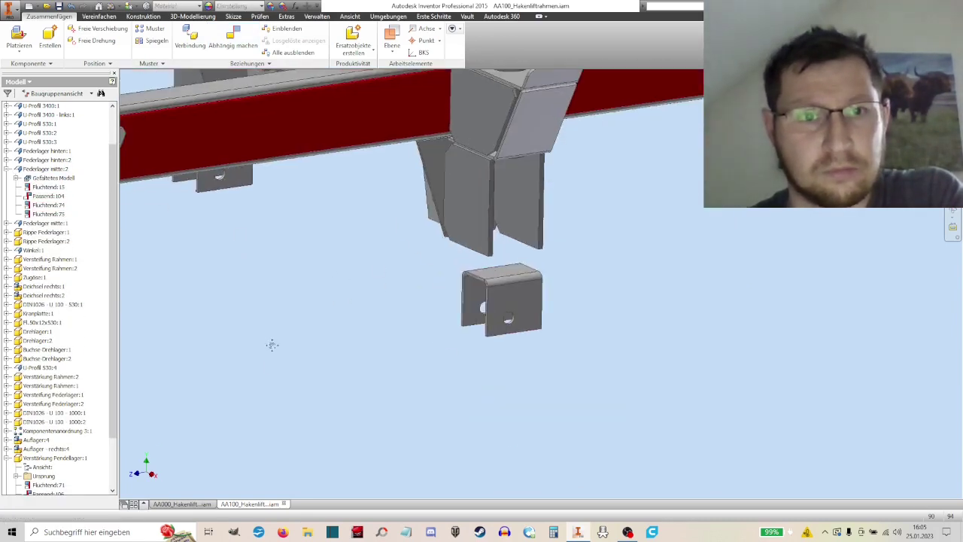
pyautogui.scroll(4, 422, 264)
# Step: Mate the second plate's face to the other bracket's underside, then cancel the constraint tool
pyautogui.click(233, 37)
pyautogui.click(415, 253)
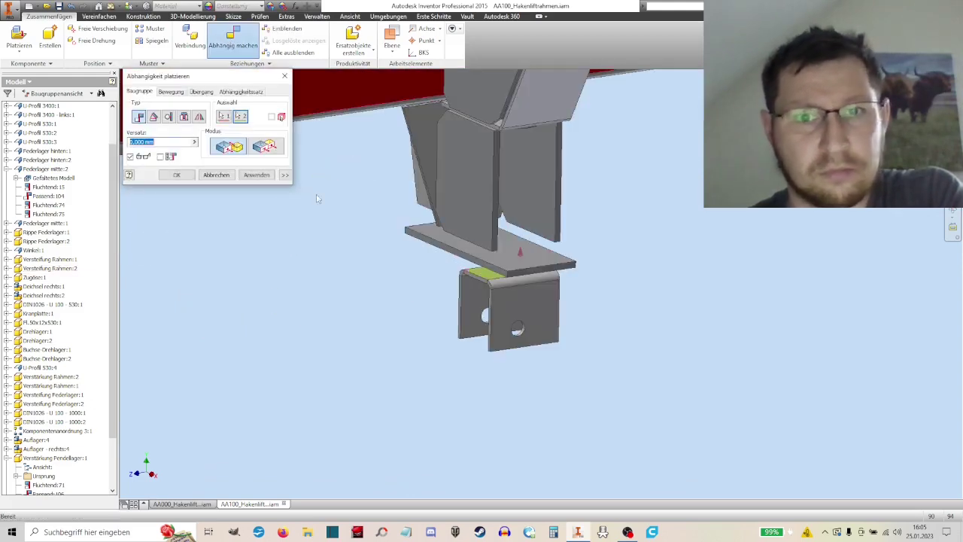
pyautogui.moveTo(516, 255)
pyautogui.keyDown('shift'); pyautogui.mouseDown(button='middle')
pyautogui.moveTo(528, 217)
pyautogui.moveTo(414, 184)
pyautogui.mouseUp(button='middle'); pyautogui.keyUp('shift')
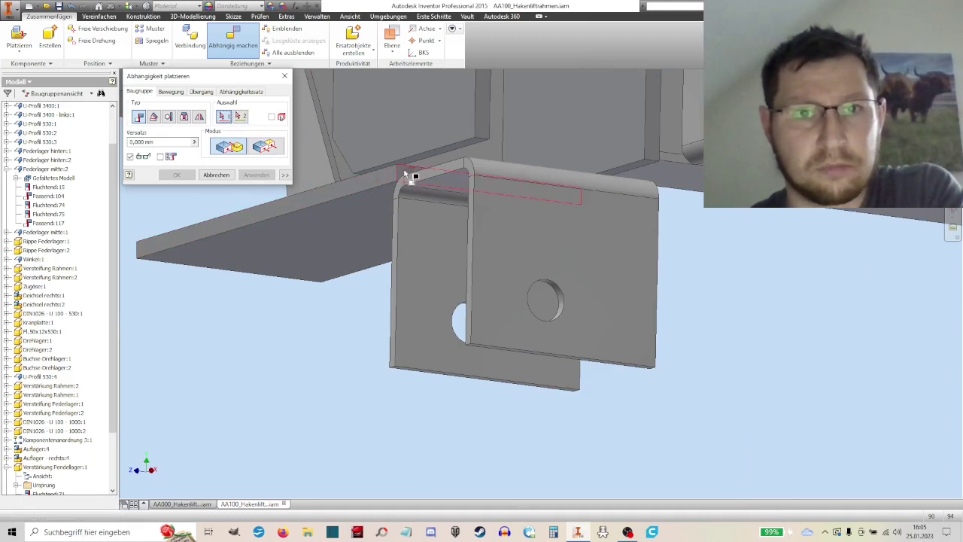
pyautogui.click(404, 175)
pyautogui.press('Return')
pyautogui.click(350, 15)
pyautogui.click(50, 16)
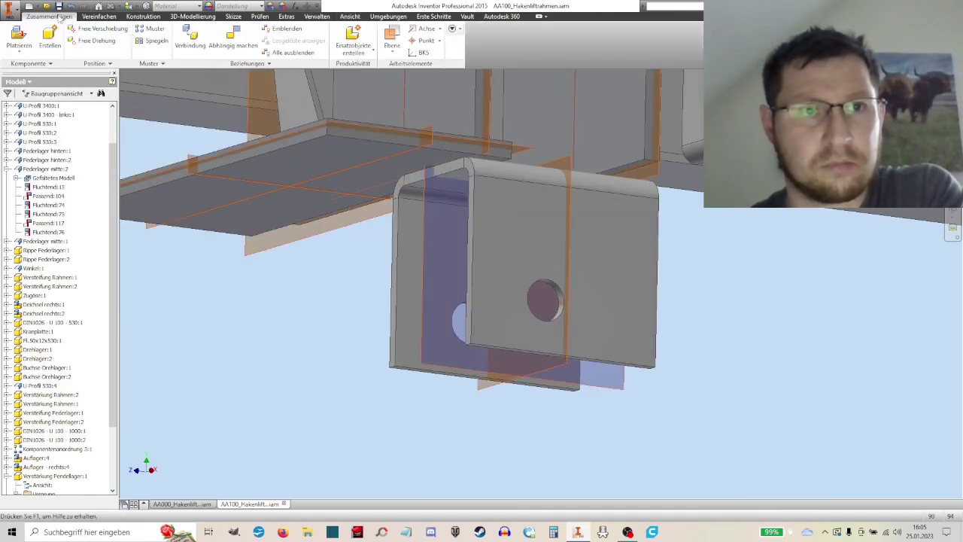
pyautogui.click(233, 37)
pyautogui.keyDown('shift'); pyautogui.moveTo(574, 209); pyautogui.dragTo(451, 195, button='middle'); pyautogui.keyUp('shift')
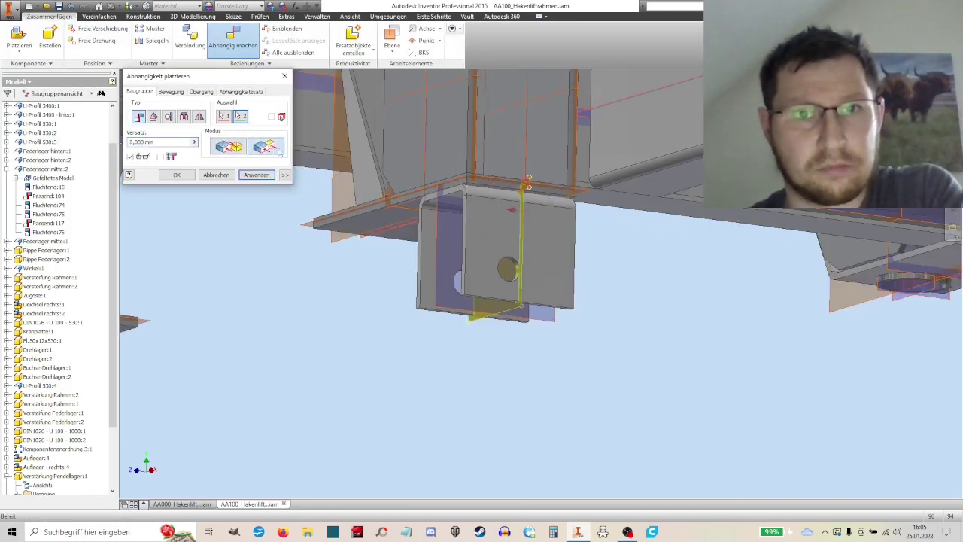
pyautogui.click(216, 174)
# Step: Orbit below the frame and open the plate under the middle spring bracket for in-place editing
pyautogui.press('F4')
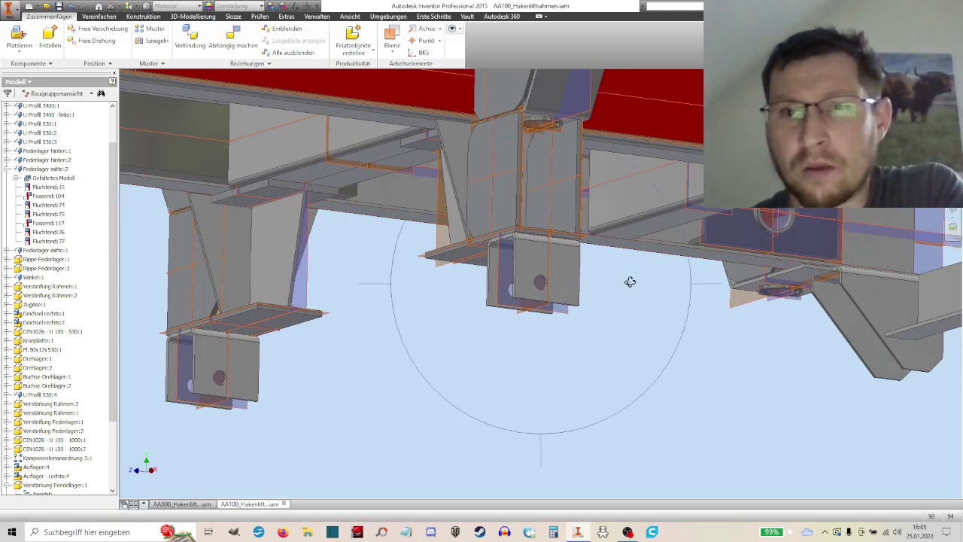
pyautogui.moveTo(630, 281)
pyautogui.mouseDown()
pyautogui.moveTo(585, 312)
pyautogui.moveTo(580, 337)
pyautogui.moveTo(533, 322)
pyautogui.moveTo(556, 311)
pyautogui.moveTo(531, 299)
pyautogui.moveTo(700, 303)
pyautogui.moveTo(687, 286)
pyautogui.moveTo(544, 344)
pyautogui.moveTo(548, 207)
pyautogui.mouseUp()
pyautogui.rightClick(523, 194)
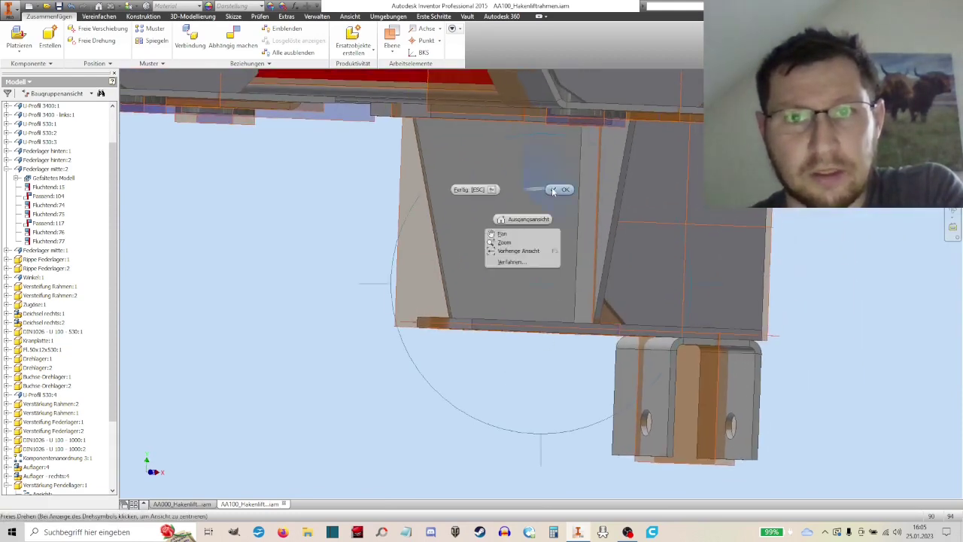
pyautogui.click(517, 248)
pyautogui.press('F4')
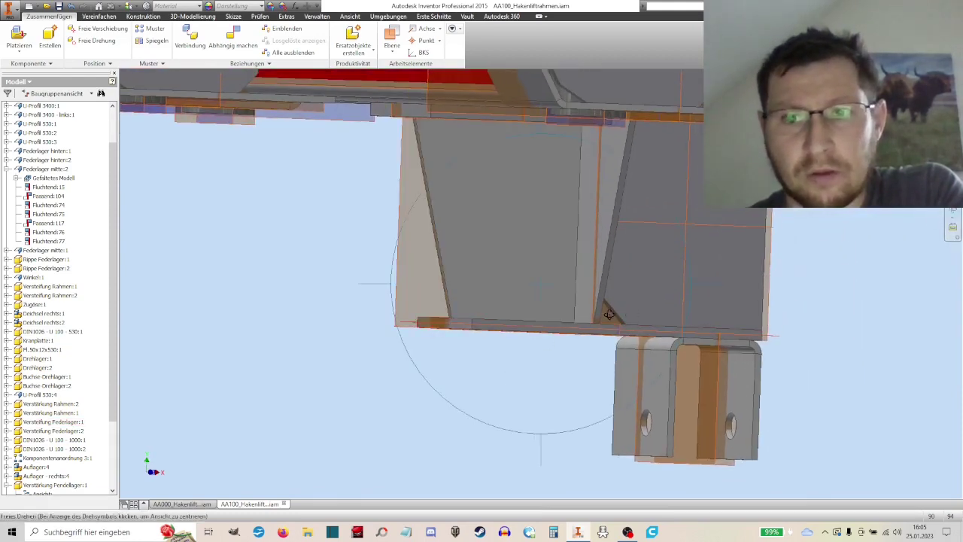
pyautogui.moveTo(609, 315)
pyautogui.mouseDown()
pyautogui.moveTo(583, 317)
pyautogui.moveTo(590, 321)
pyautogui.mouseUp()
pyautogui.scroll(-5, 598, 324)
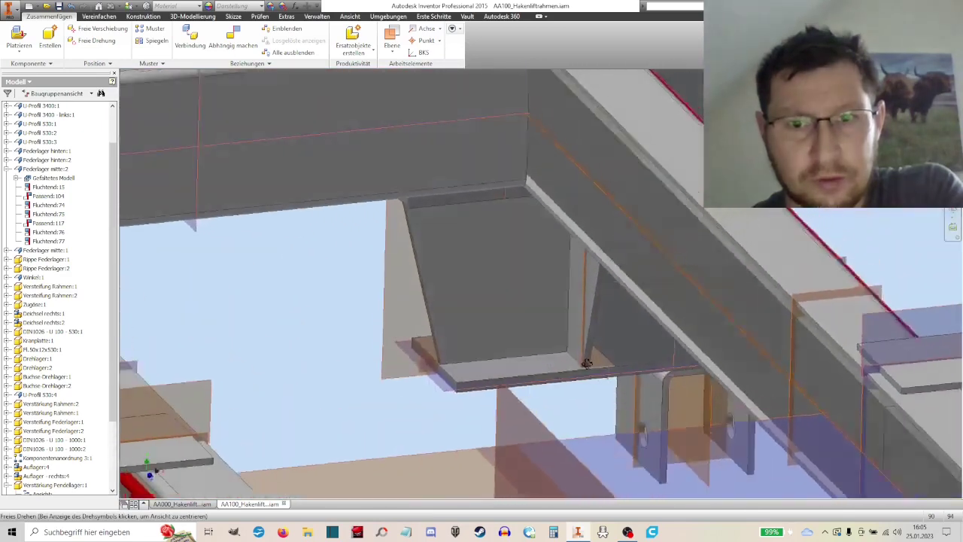
pyautogui.scroll(-2, 555, 371)
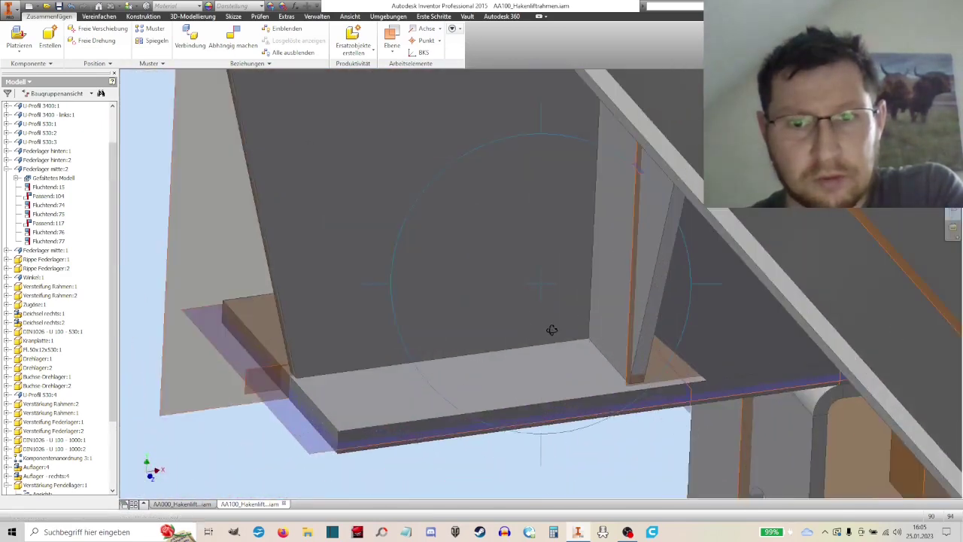
pyautogui.scroll(2, 556, 336)
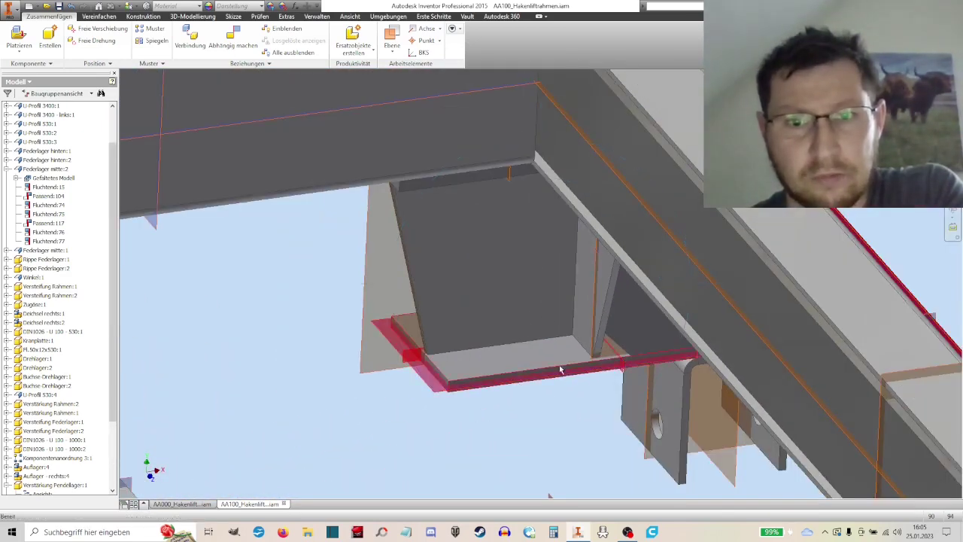
pyautogui.doubleClick(559, 369)
# Step: Sketch a diameter-4 circle on the plate face, centred 20 mm from the edge line
pyautogui.click(19, 39)
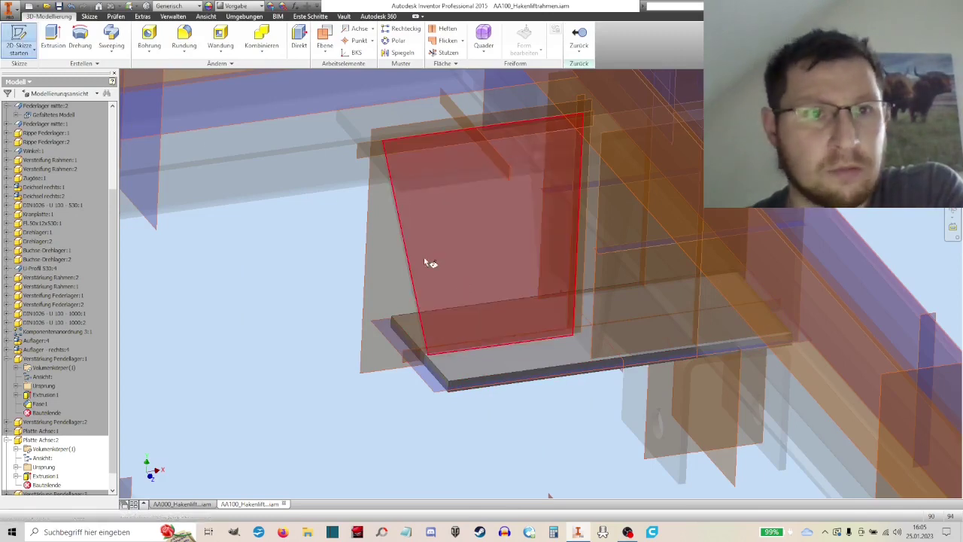
pyautogui.click(564, 348)
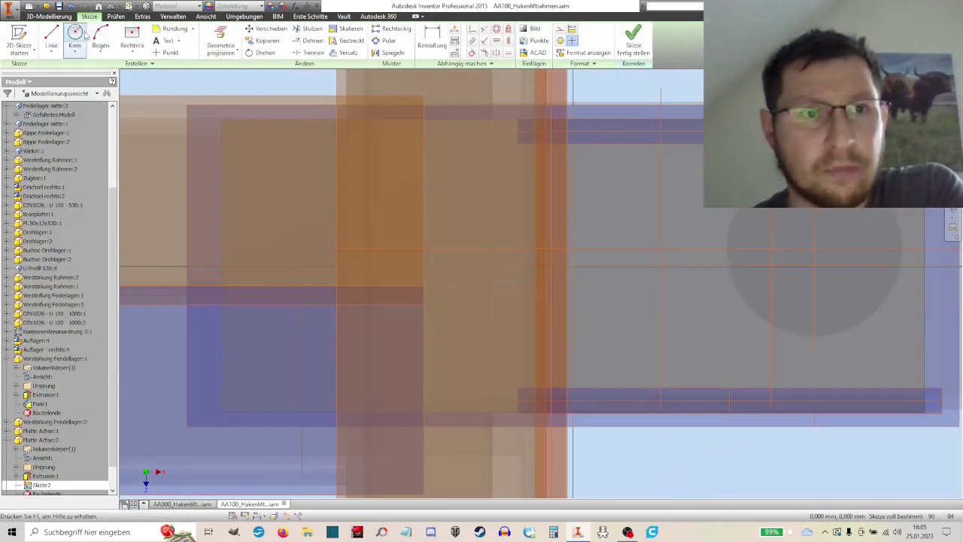
pyautogui.click(74, 38)
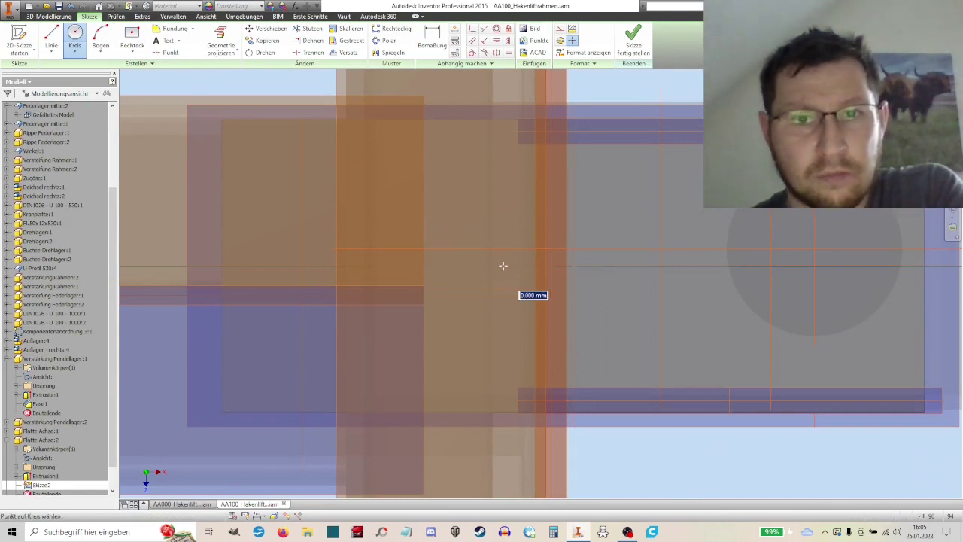
pyautogui.write('40')
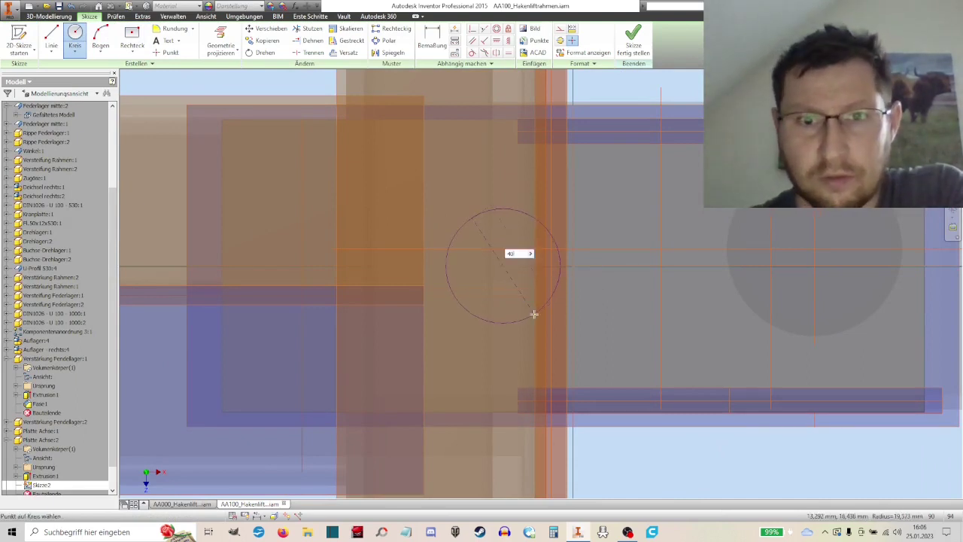
pyautogui.press('Return')
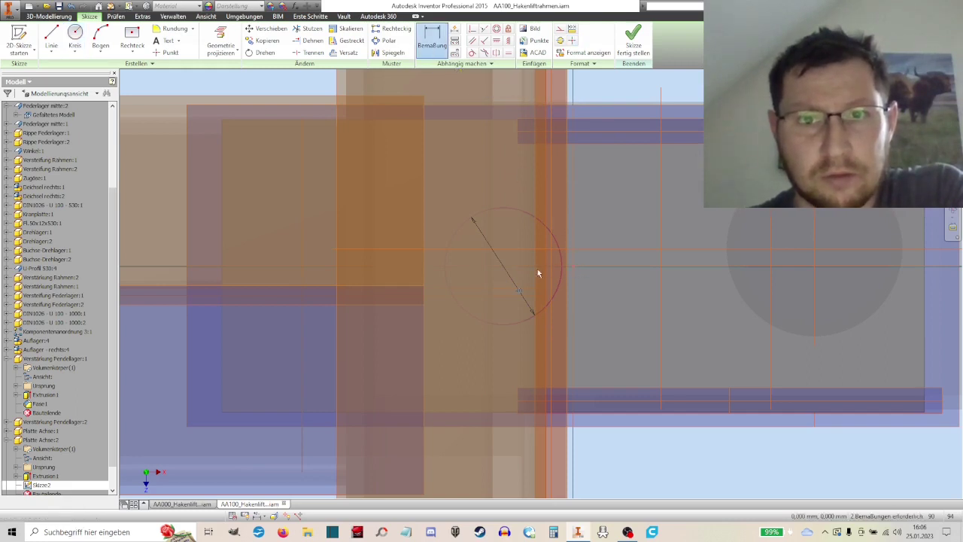
pyautogui.click(547, 300)
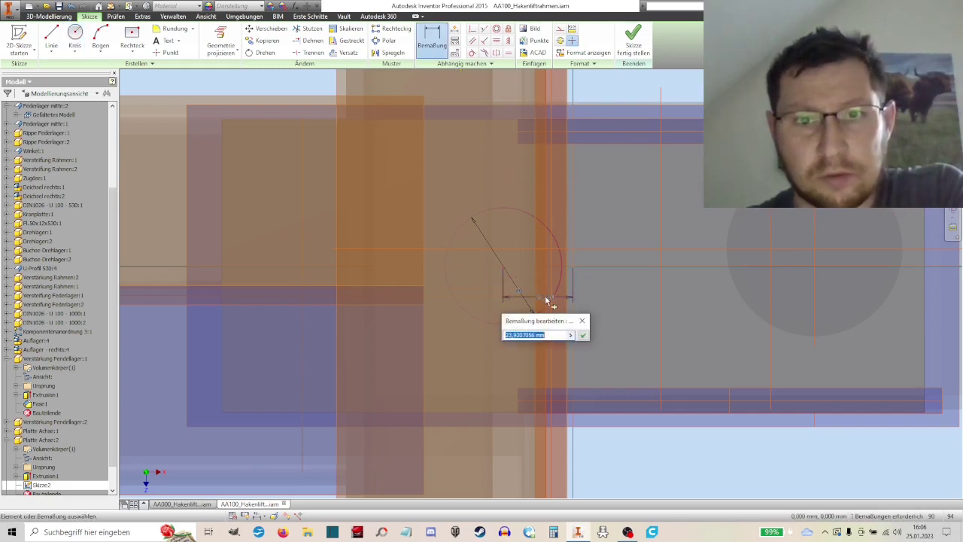
pyautogui.write('20')
pyautogui.press('Return')
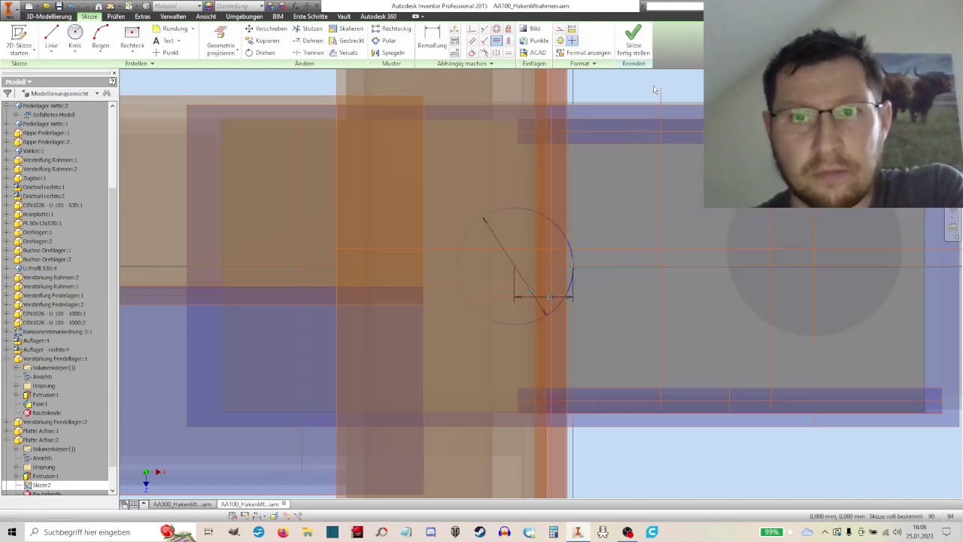
# Step: Extrude-cut the circle down through the plate and return to the assembly
pyautogui.click(633, 38)
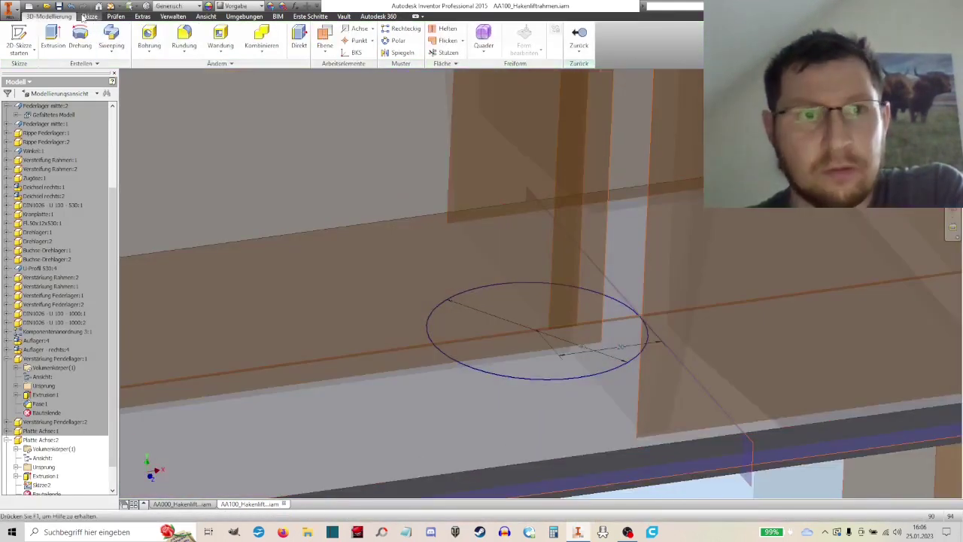
pyautogui.click(61, 35)
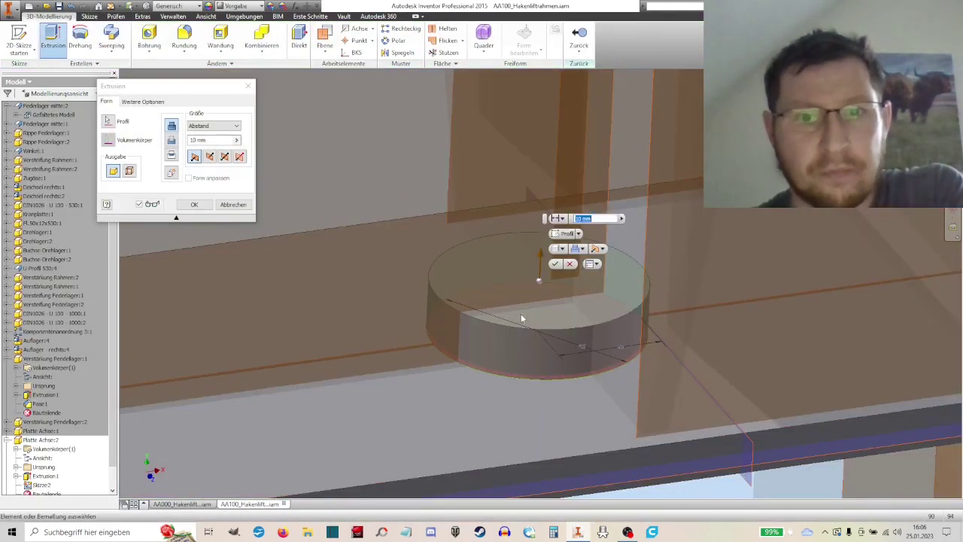
pyautogui.click(210, 155)
pyautogui.click(203, 208)
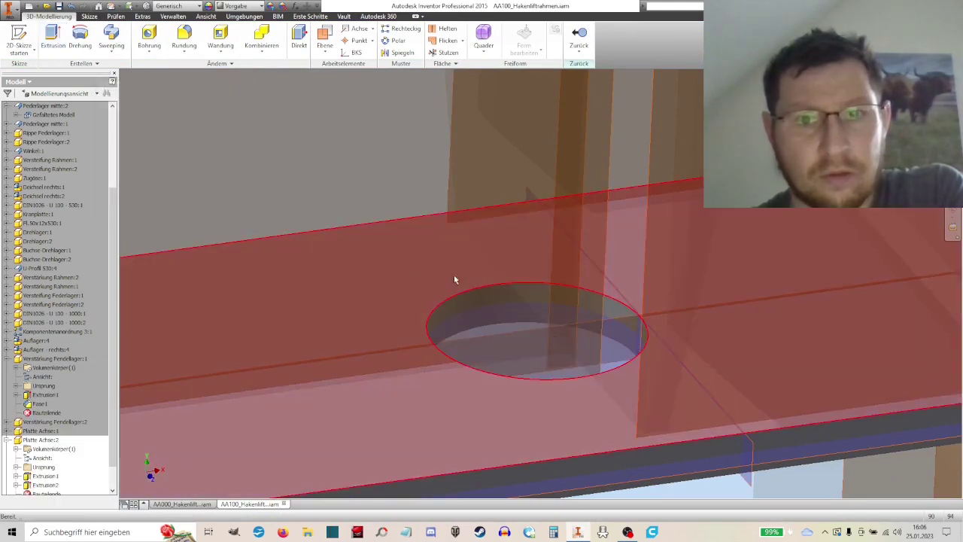
pyautogui.keyDown('shift'); pyautogui.moveTo(454, 274); pyautogui.dragTo(497, 396, button='middle'); pyautogui.keyUp('shift')
pyautogui.rightClick(498, 397)
pyautogui.click(500, 431)
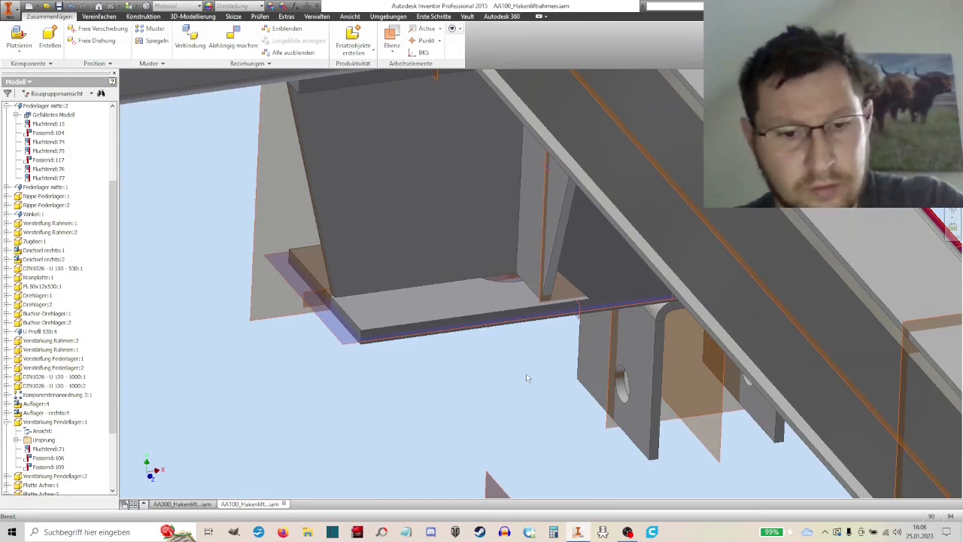
# Step: Orbit to a top view and zoom and pan onto the bracket plate and crossmember
pyautogui.moveTo(537, 372)
pyautogui.keyDown('shift'); pyautogui.mouseDown(button='middle')
pyautogui.moveTo(633, 263)
pyautogui.moveTo(672, 115)
pyautogui.moveTo(690, 97)
pyautogui.moveTo(666, 123)
pyautogui.moveTo(657, 172)
pyautogui.moveTo(643, 148)
pyautogui.moveTo(707, 268)
pyautogui.moveTo(740, 255)
pyautogui.moveTo(696, 221)
pyautogui.moveTo(742, 277)
pyautogui.mouseUp(button='middle'); pyautogui.keyUp('shift')
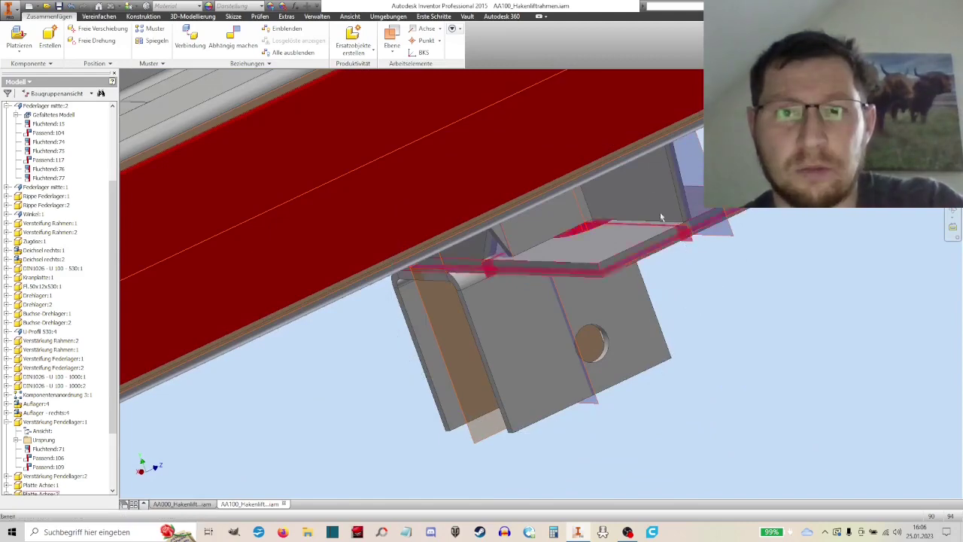
pyautogui.click(589, 218)
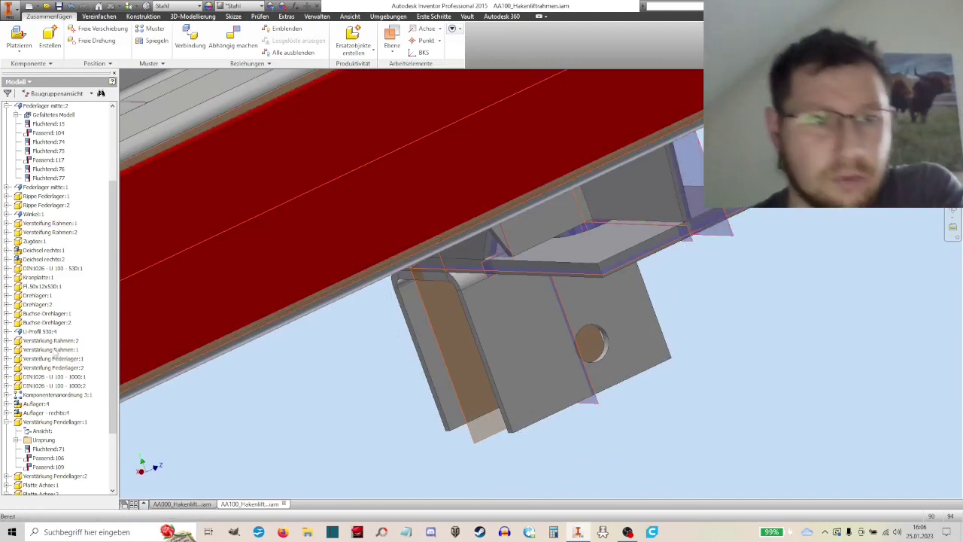
pyautogui.press('F5')
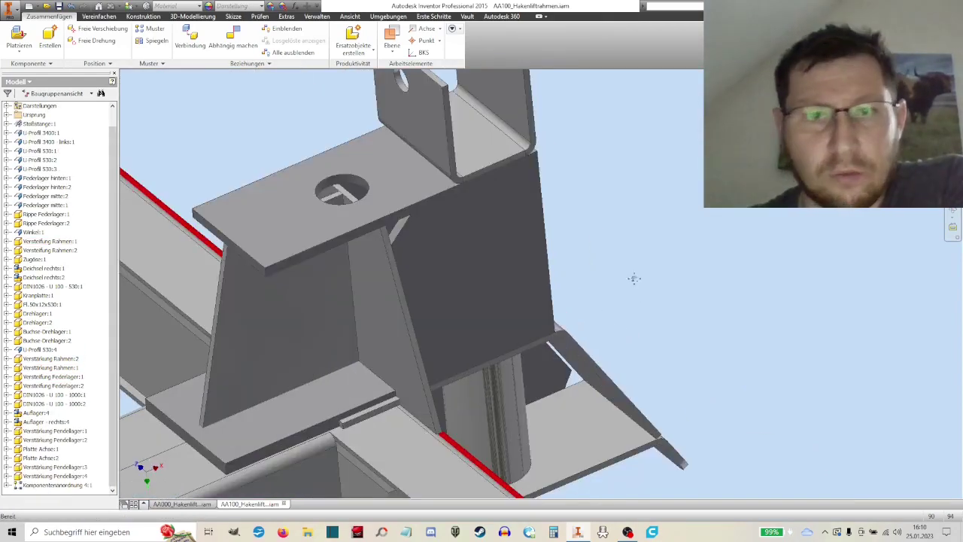
pyautogui.press('F5')
pyautogui.scroll(2, 682, 301)
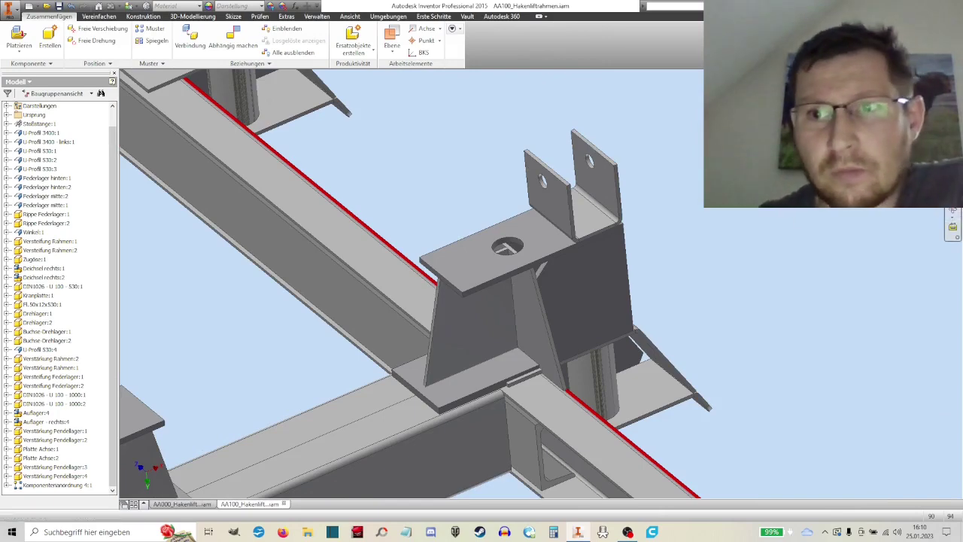
pyautogui.press('F5')
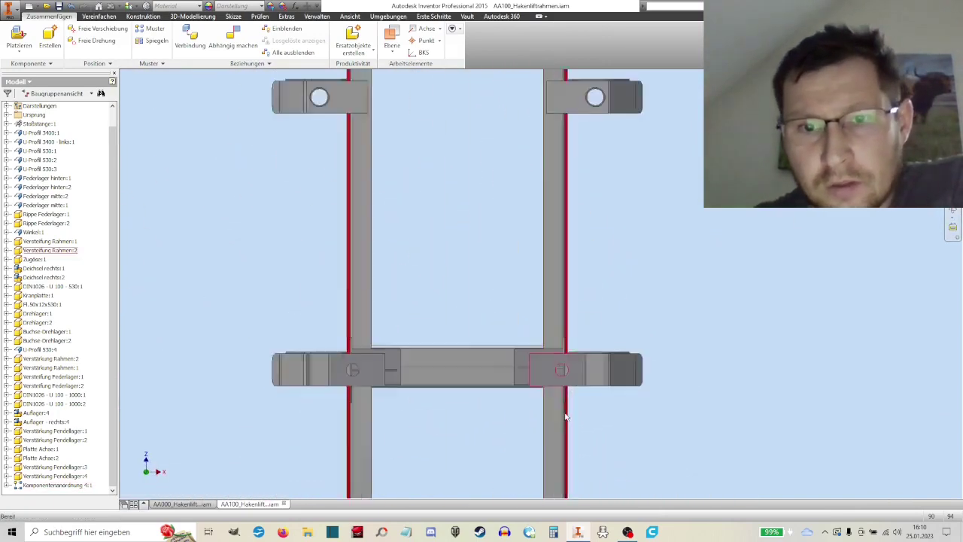
pyautogui.scroll(2, 599, 343)
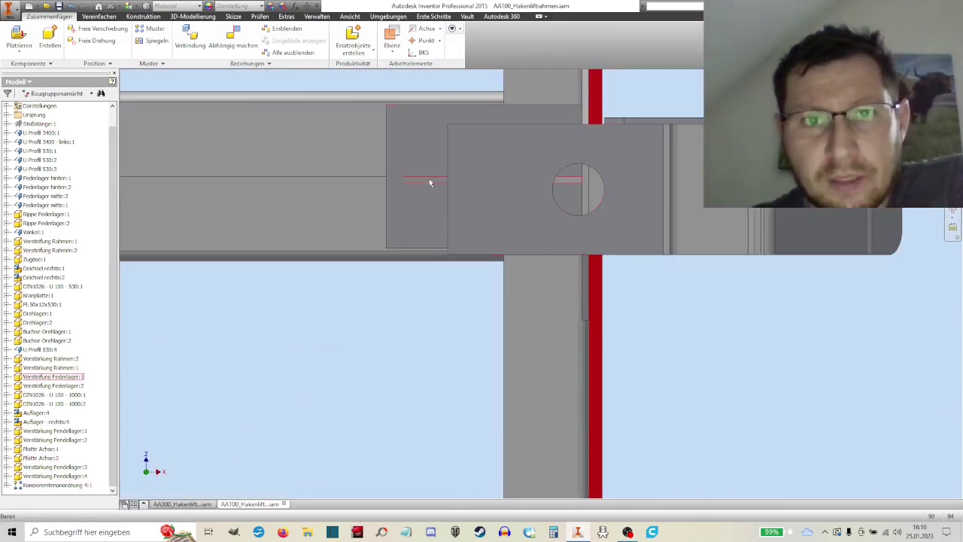
pyautogui.moveTo(705, 305); pyautogui.dragTo(683, 365, button='middle')
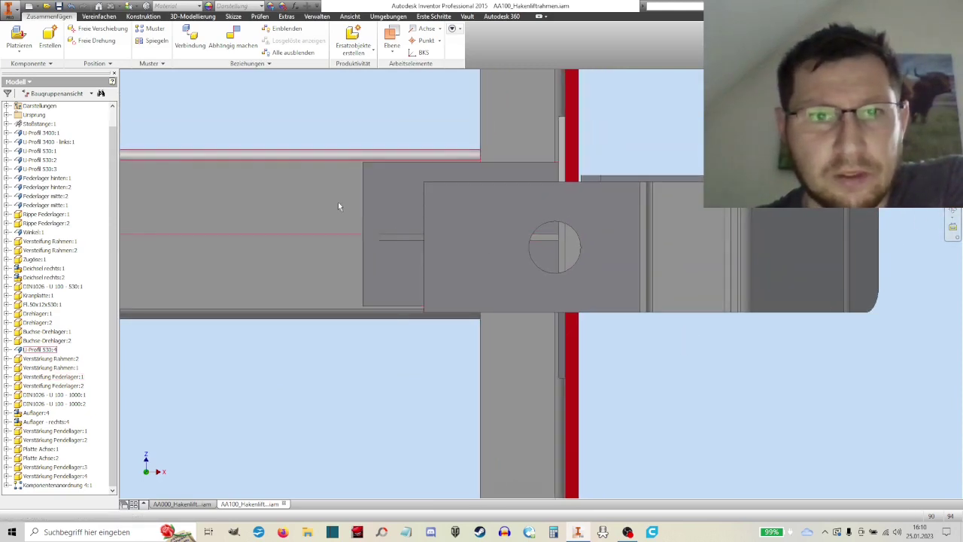
pyautogui.scroll(3, 295, 201)
pyautogui.moveTo(286, 198); pyautogui.dragTo(516, 237, button='middle')
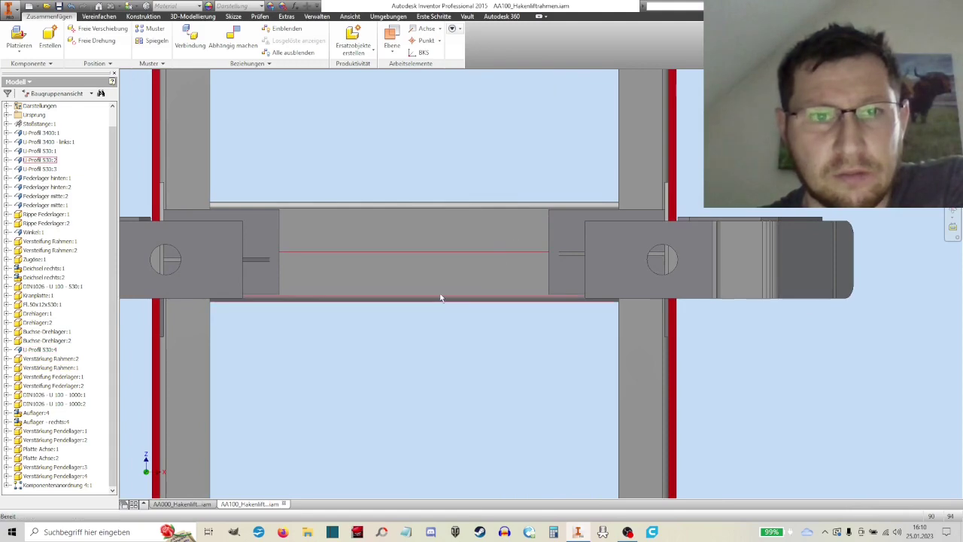
# Step: Free-orbit the frame into a perspective view centred on the crossmember
pyautogui.click(952, 212)
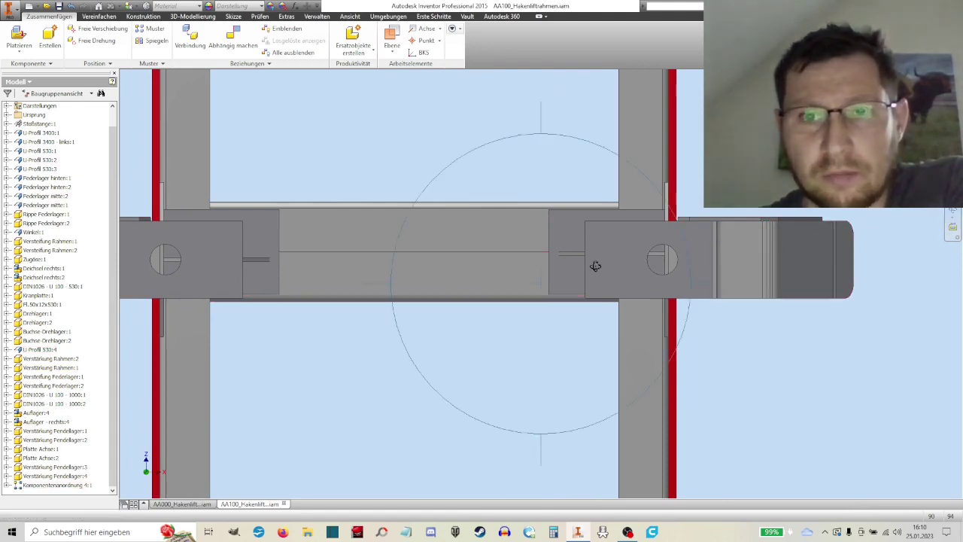
pyautogui.moveTo(595, 264)
pyautogui.mouseDown()
pyautogui.moveTo(563, 279)
pyautogui.moveTo(588, 341)
pyautogui.moveTo(536, 243)
pyautogui.mouseUp()
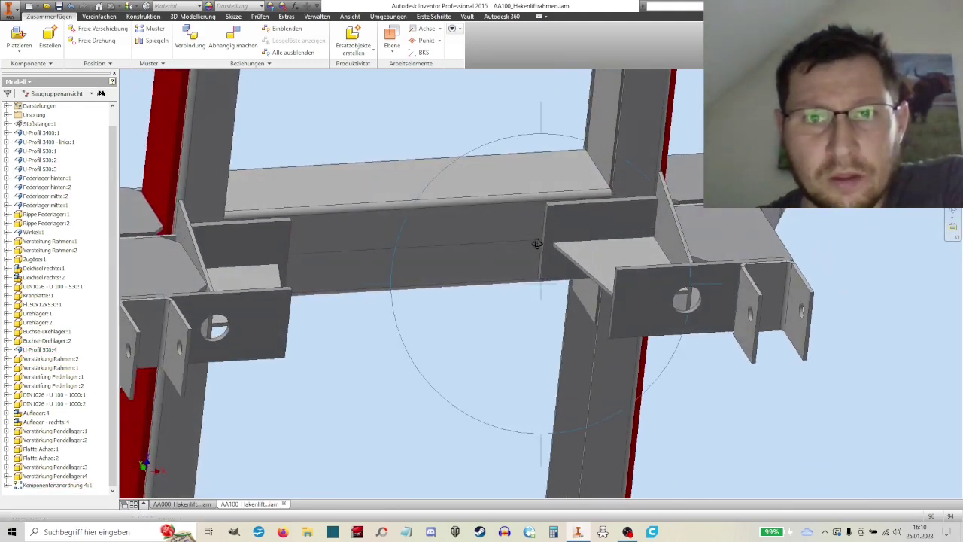
pyautogui.rightClick(499, 135)
pyautogui.click(529, 136)
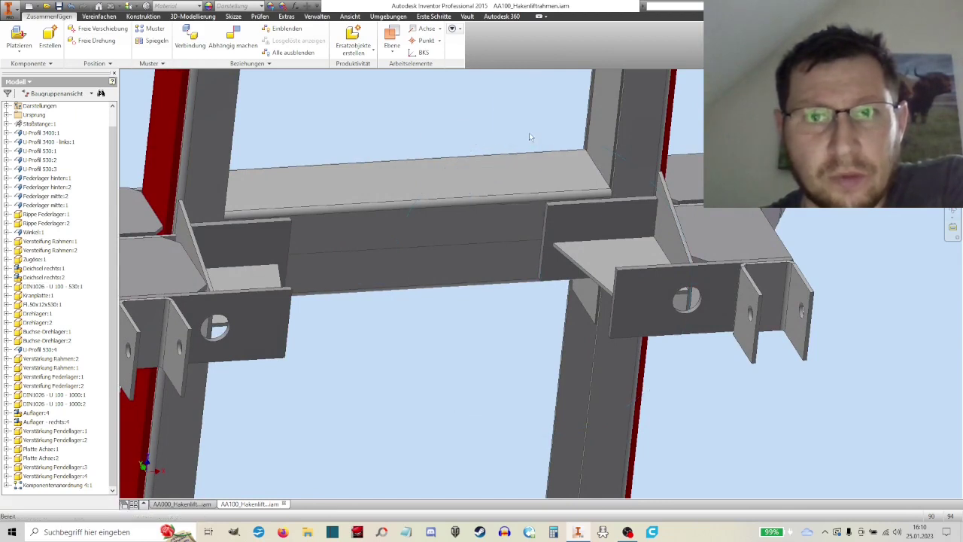
pyautogui.scroll(-5, 494, 236)
pyautogui.scroll(5, 484, 391)
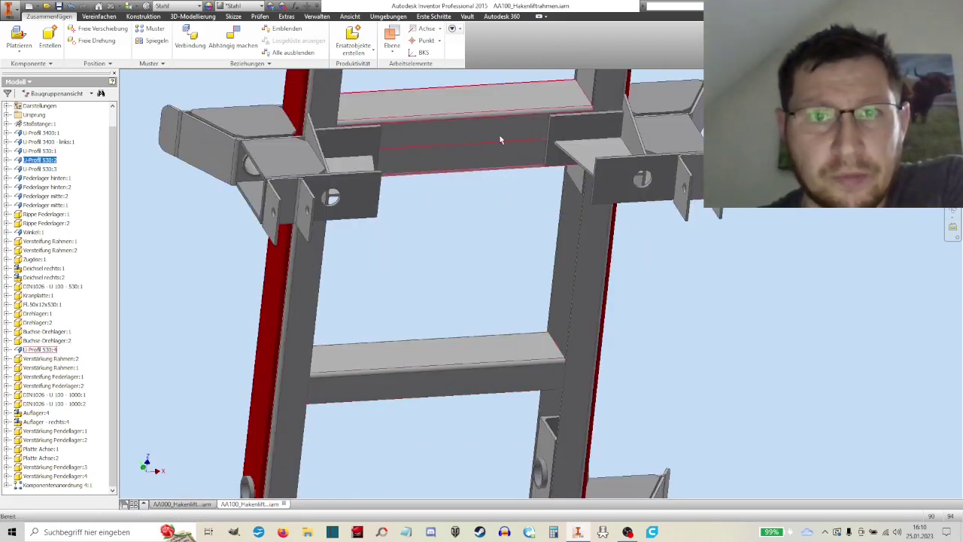
pyautogui.moveTo(492, 148); pyautogui.dragTo(451, 238, button='middle')
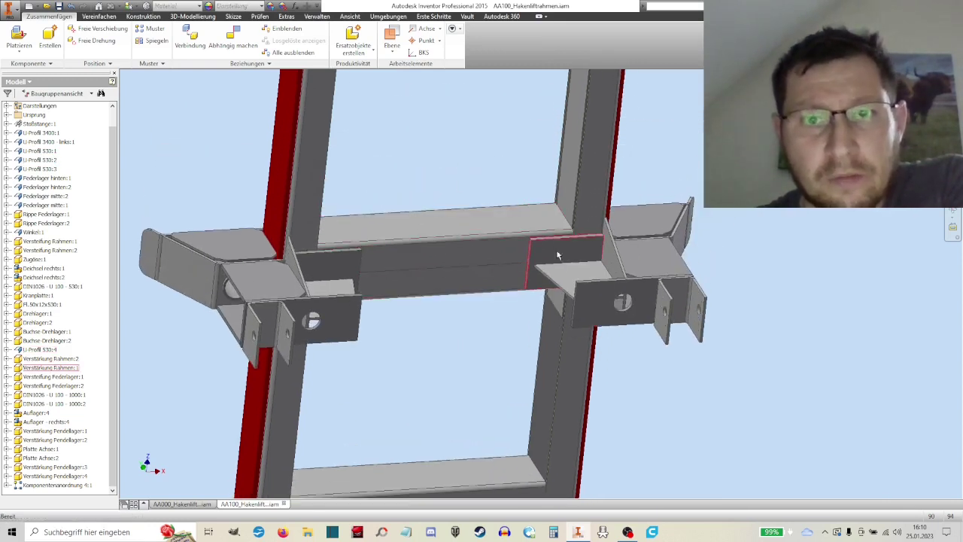
pyautogui.scroll(4, 557, 256)
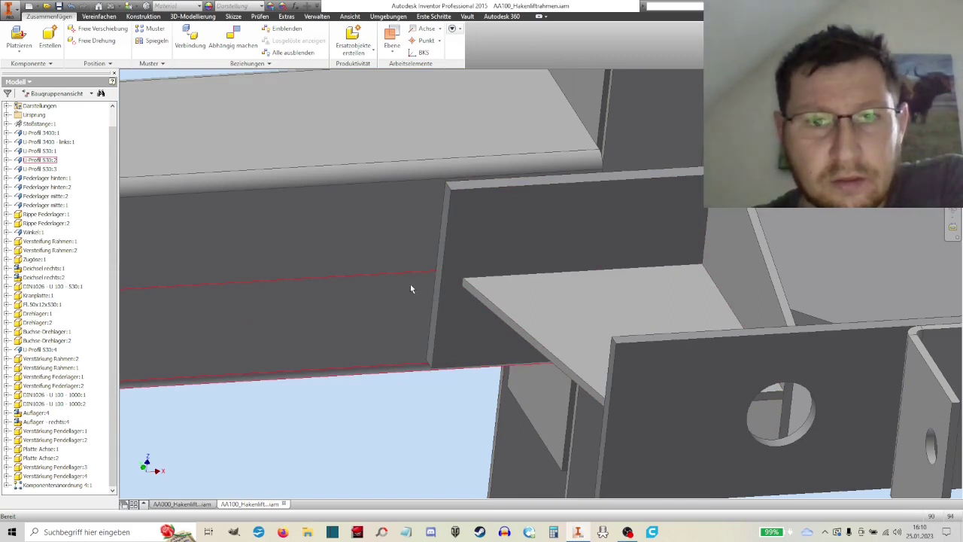
# Step: Hide the upper U-Profil 530:4 beam and orbit to the bracket and red beam
pyautogui.rightClick(413, 243)
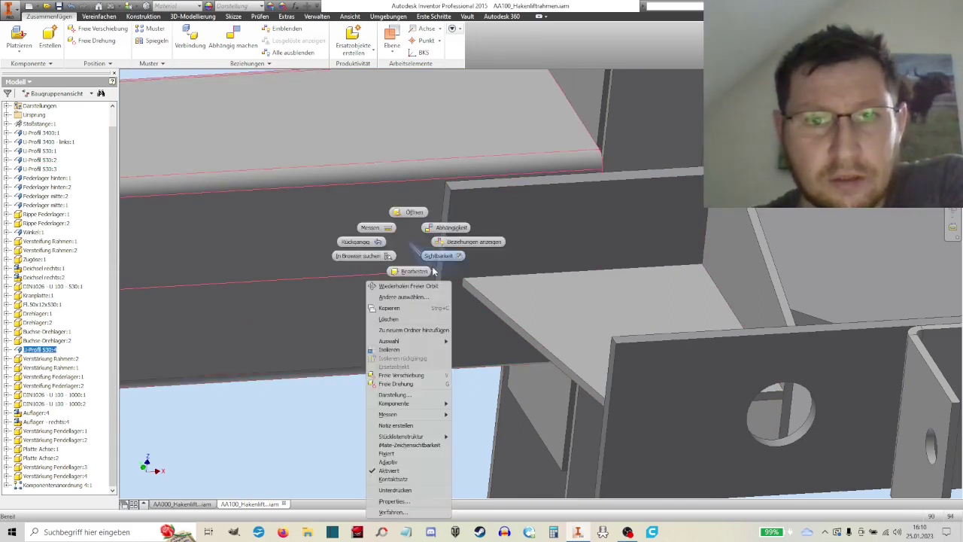
pyautogui.click(436, 257)
pyautogui.moveTo(443, 324); pyautogui.dragTo(484, 275, button='middle')
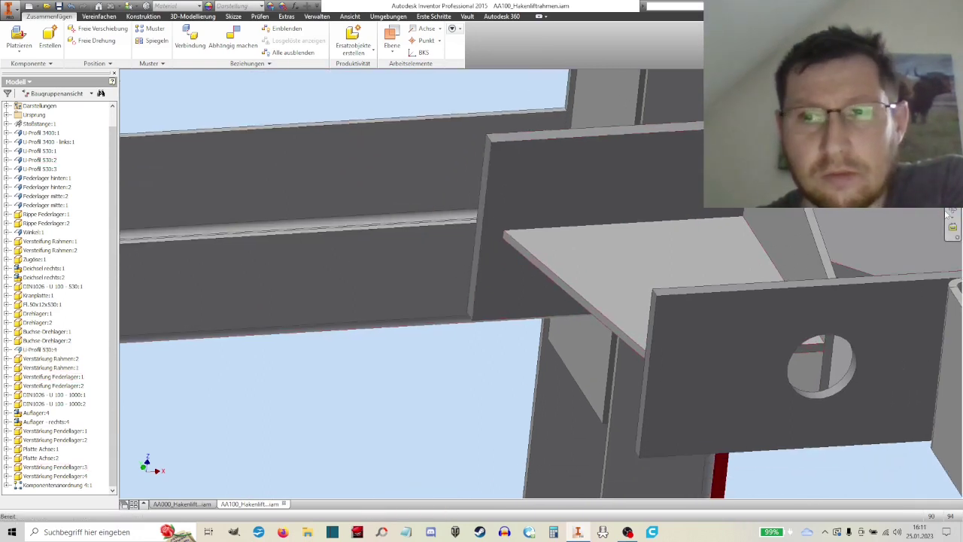
pyautogui.moveTo(548, 280)
pyautogui.keyDown('shift'); pyautogui.mouseDown(button='middle')
pyautogui.moveTo(683, 272)
pyautogui.moveTo(634, 269)
pyautogui.moveTo(585, 291)
pyautogui.moveTo(539, 238)
pyautogui.mouseUp(button='middle'); pyautogui.keyUp('shift')
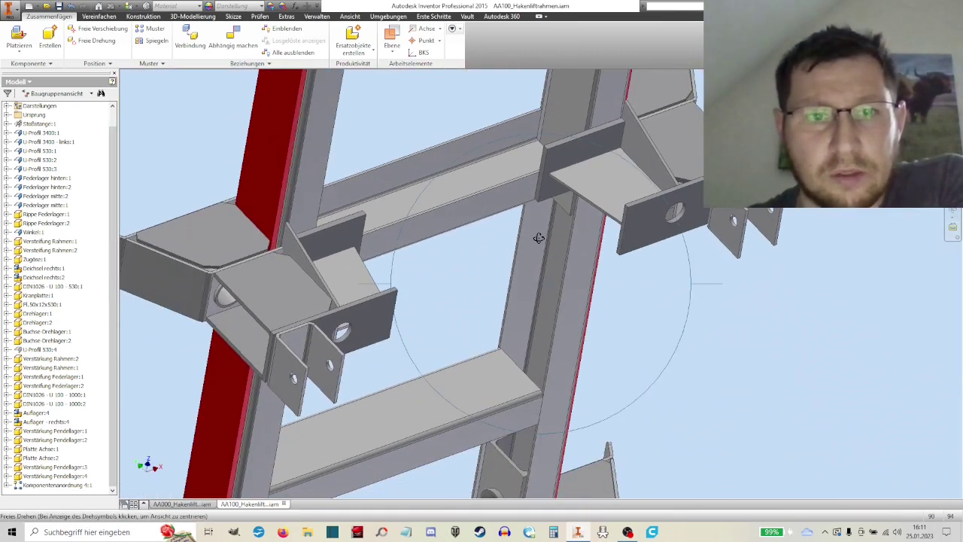
pyautogui.moveTo(594, 275)
pyautogui.keyDown('shift'); pyautogui.mouseDown(button='middle')
pyautogui.moveTo(531, 221)
pyautogui.moveTo(519, 188)
pyautogui.moveTo(531, 173)
pyautogui.moveTo(513, 198)
pyautogui.moveTo(485, 185)
pyautogui.moveTo(505, 127)
pyautogui.moveTo(483, 157)
pyautogui.moveTo(455, 170)
pyautogui.moveTo(487, 171)
pyautogui.mouseUp(button='middle'); pyautogui.keyUp('shift')
pyautogui.keyDown('shift'); pyautogui.moveTo(674, 175); pyautogui.dragTo(532, 196, button='middle'); pyautogui.keyUp('shift')
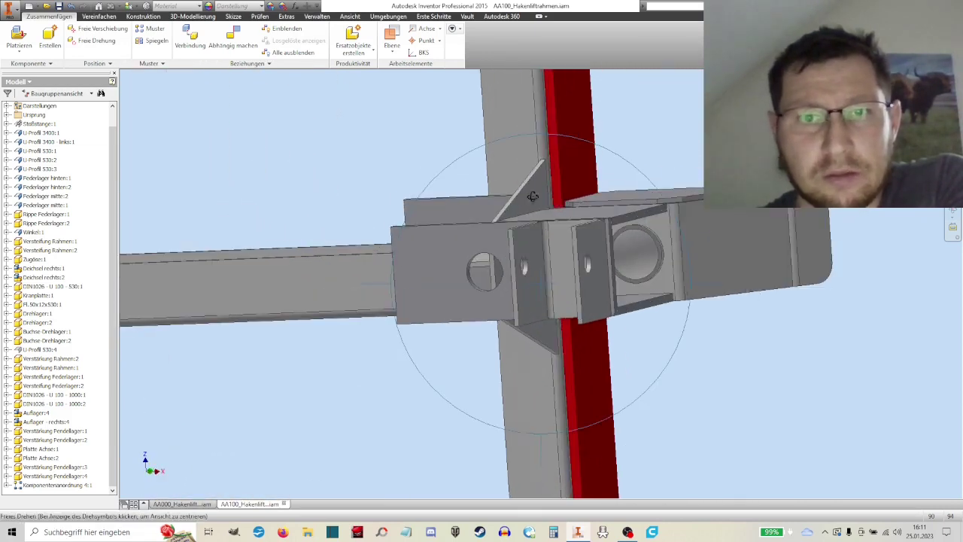
# Step: Zoom out to the whole frame and free-orbit to view it from underneath
pyautogui.rightClick(433, 193)
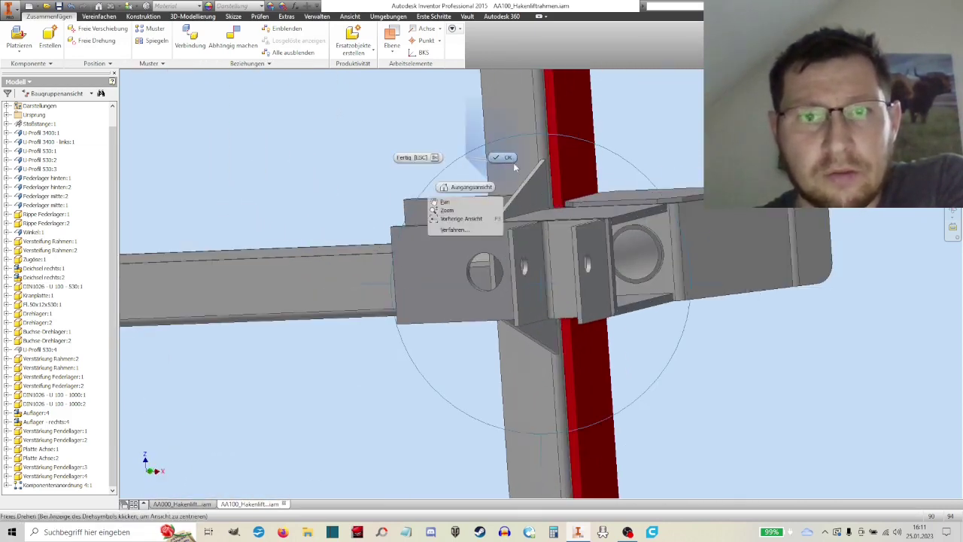
pyautogui.click(455, 201)
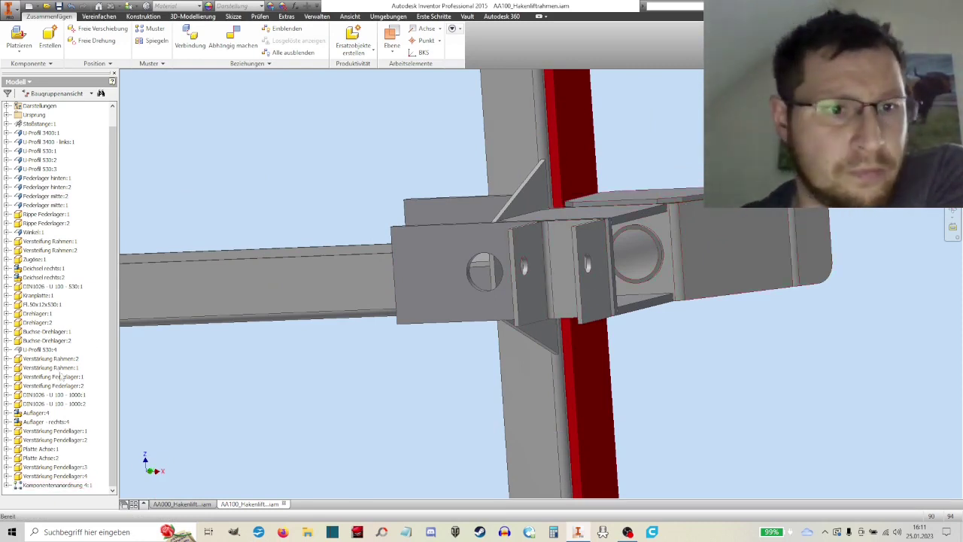
pyautogui.click(955, 236)
pyautogui.click(956, 211)
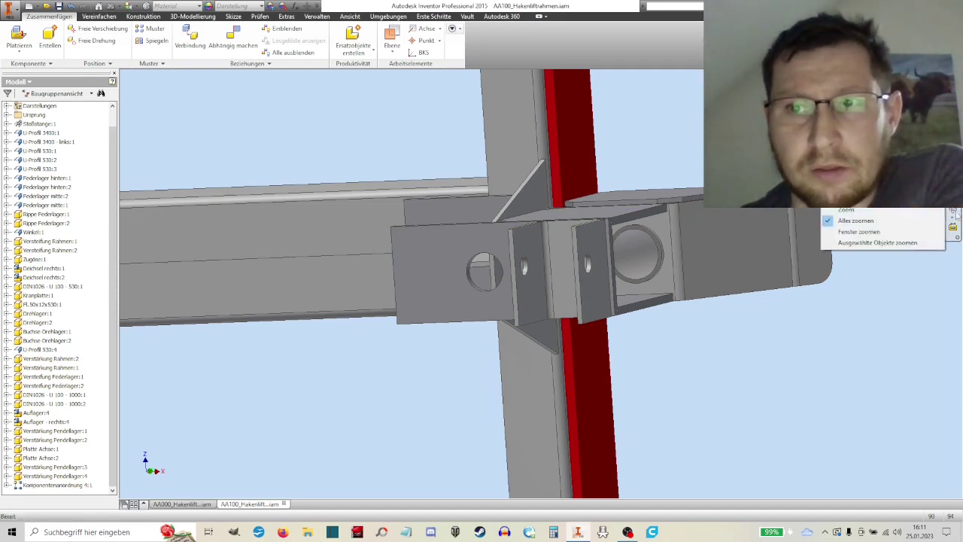
pyautogui.click(856, 221)
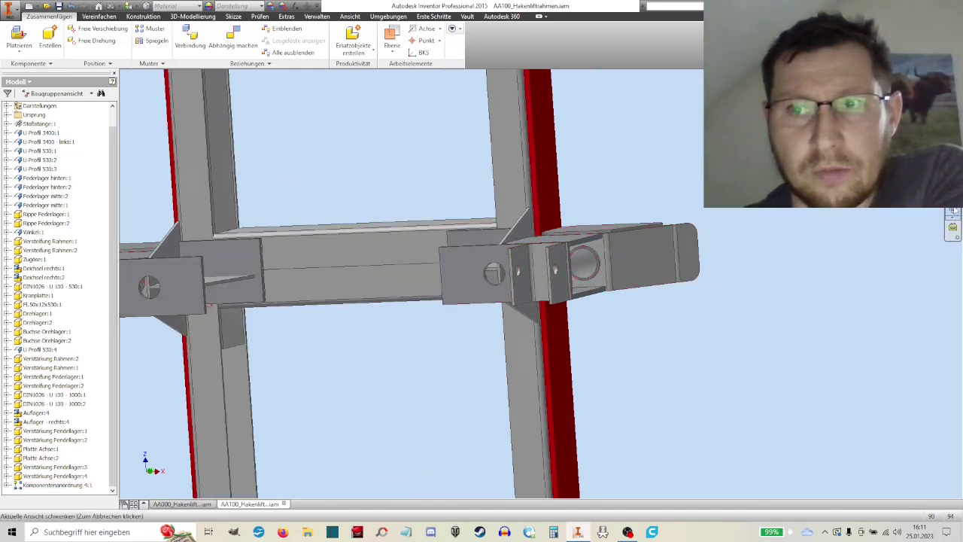
pyautogui.click(952, 226)
pyautogui.moveTo(413, 286)
pyautogui.mouseDown()
pyautogui.moveTo(484, 401)
pyautogui.moveTo(434, 408)
pyautogui.mouseUp()
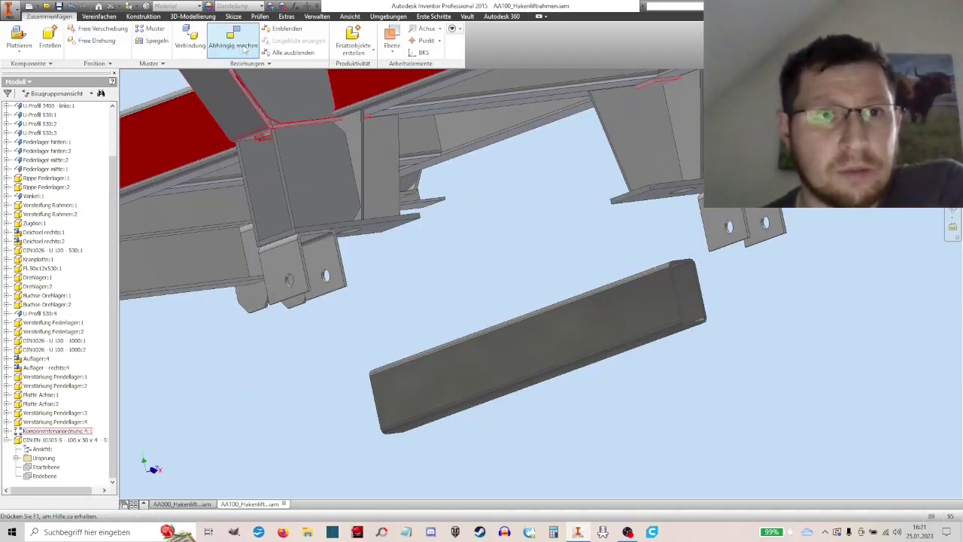
# Step: Constrain the rectangular tube's end face against the frame brackets
pyautogui.click(243, 47)
pyautogui.scroll(-2, 730, 223)
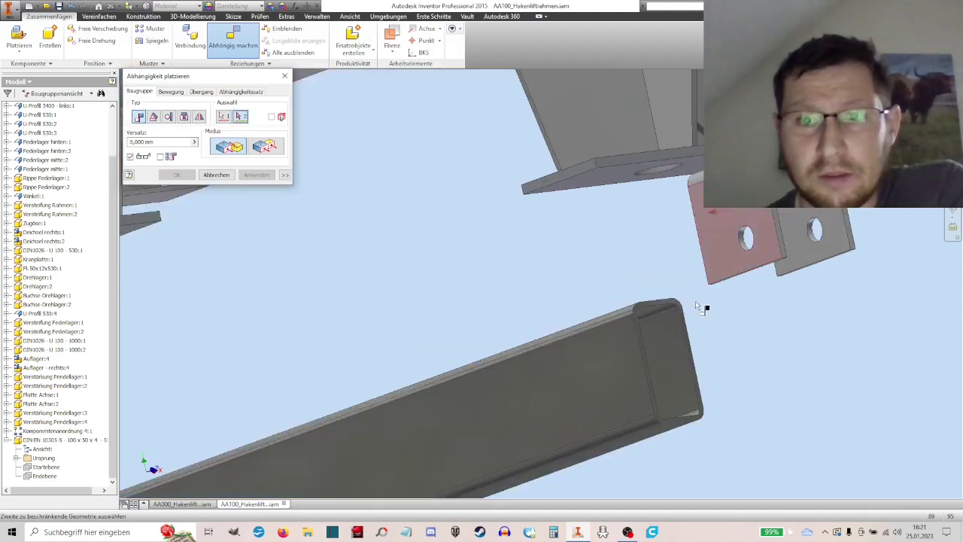
pyautogui.scroll(-1, 696, 305)
pyautogui.click(675, 308)
pyautogui.scroll(3, 669, 300)
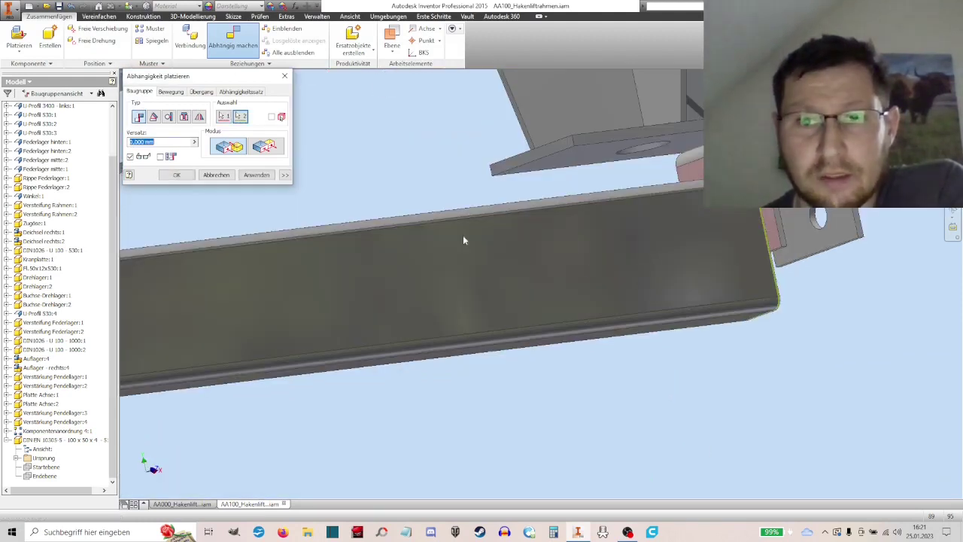
pyautogui.click(255, 176)
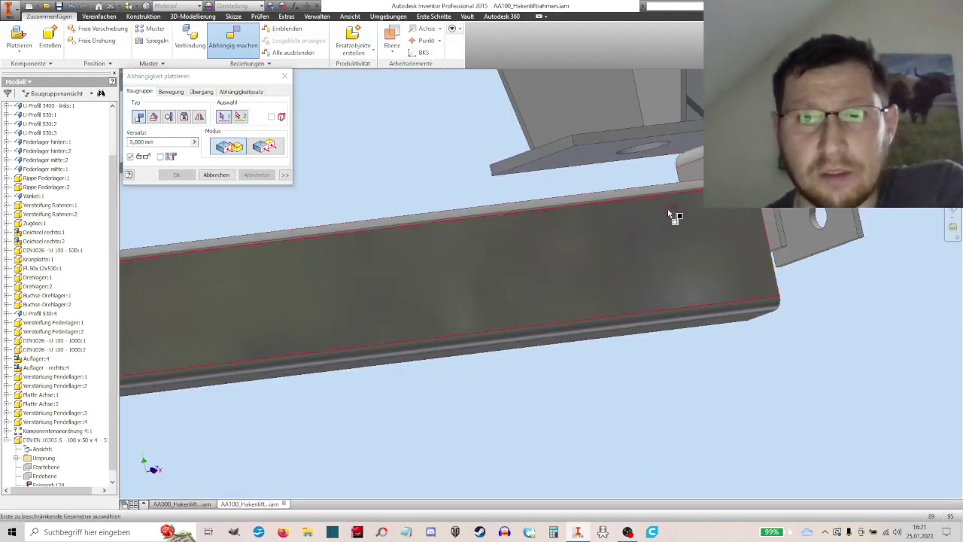
# Step: Try a constraint between the tube side face and bracket edge, then abandon the conflict
pyautogui.moveTo(592, 158)
pyautogui.keyDown('shift'); pyautogui.mouseDown(button='middle')
pyautogui.moveTo(562, 226)
pyautogui.moveTo(571, 207)
pyautogui.moveTo(682, 154)
pyautogui.moveTo(557, 215)
pyautogui.mouseUp(button='middle'); pyautogui.keyUp('shift')
pyautogui.click(571, 208)
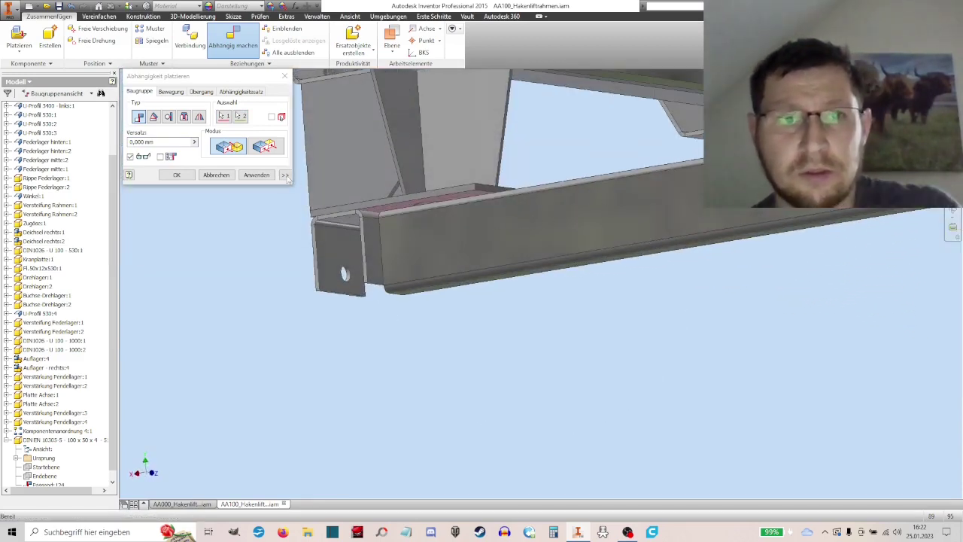
pyautogui.click(421, 232)
pyautogui.scroll(-2, 368, 233)
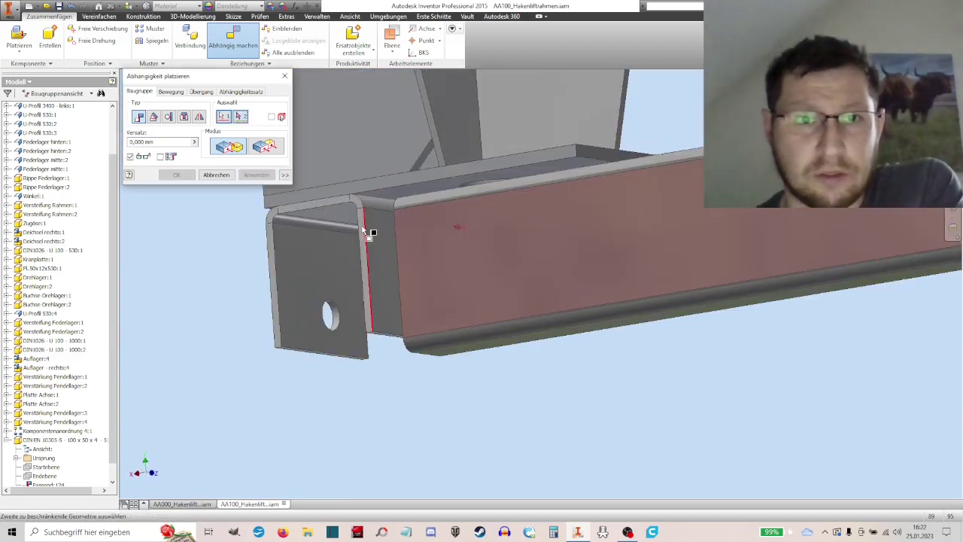
pyautogui.click(360, 222)
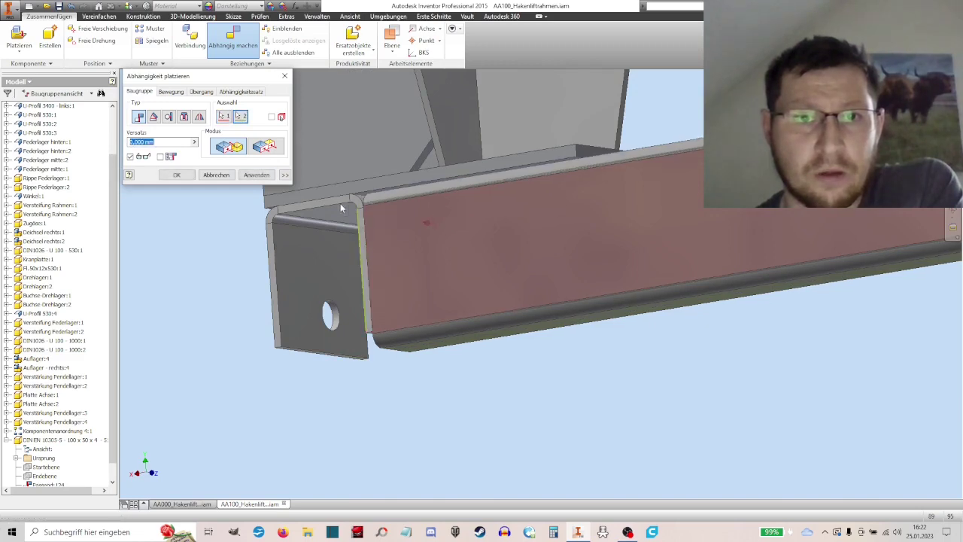
pyautogui.scroll(-2, 363, 217)
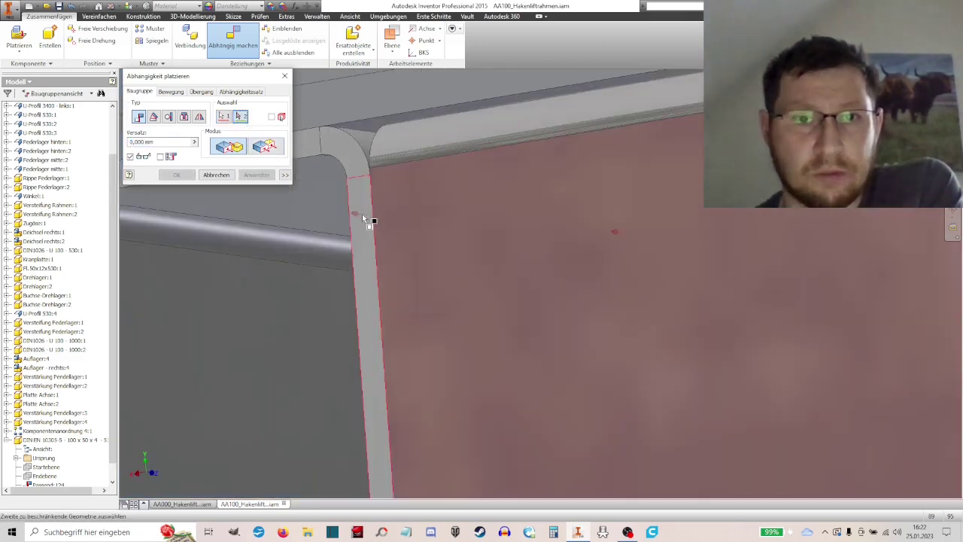
pyautogui.click(363, 216)
pyautogui.scroll(3, 363, 217)
pyautogui.click(244, 178)
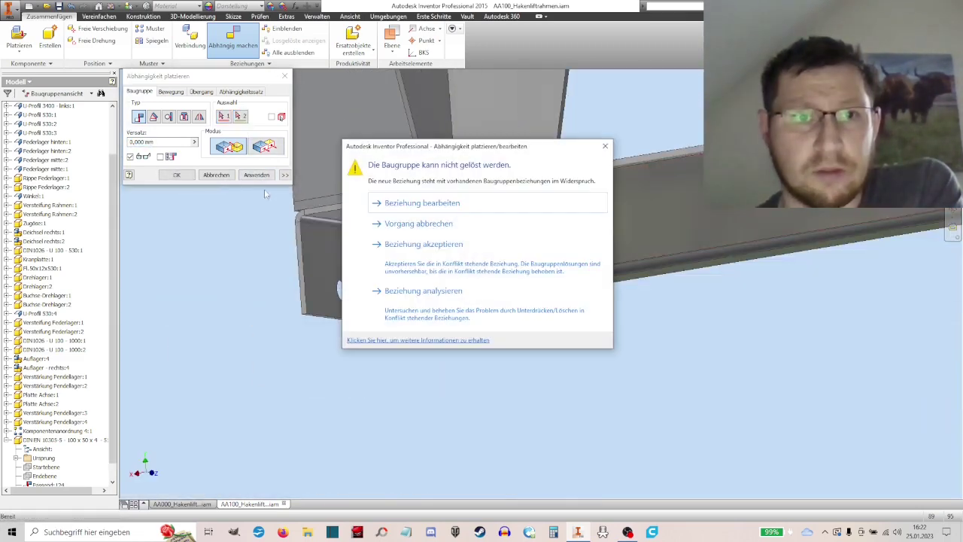
pyautogui.click(431, 238)
pyautogui.press('F4')
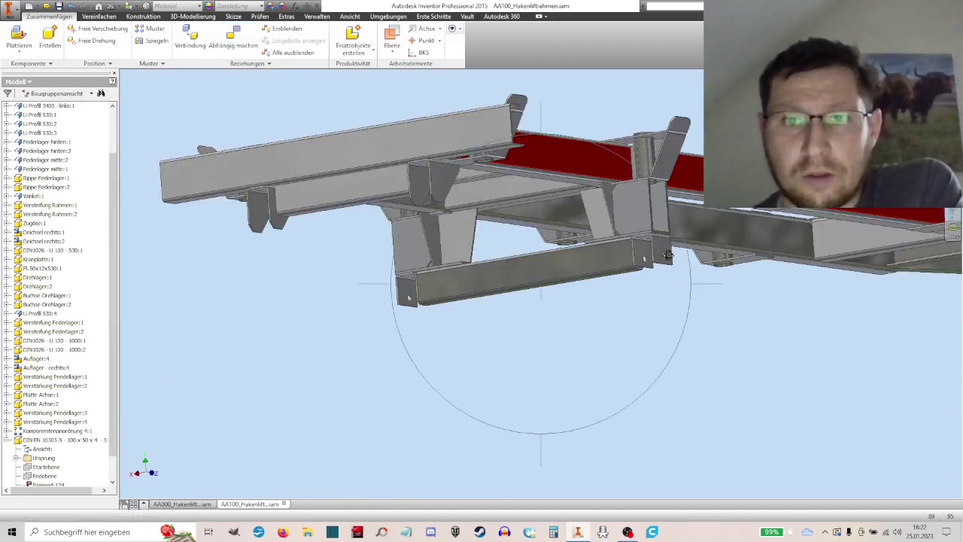
# Step: Orbit to face the lower crossbeam head-on, then save AA100_Hakenliftrahmen.iam
pyautogui.scroll(-3, 654, 256)
pyautogui.moveTo(586, 296)
pyautogui.mouseDown()
pyautogui.moveTo(464, 279)
pyautogui.moveTo(424, 292)
pyautogui.moveTo(500, 316)
pyautogui.moveTo(496, 328)
pyautogui.mouseUp()
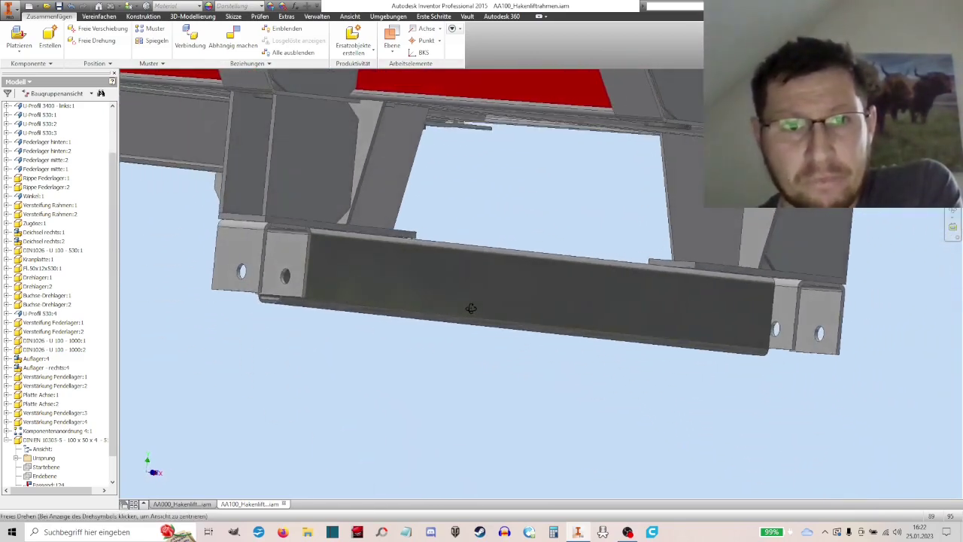
pyautogui.moveTo(496, 327); pyautogui.dragTo(461, 301)
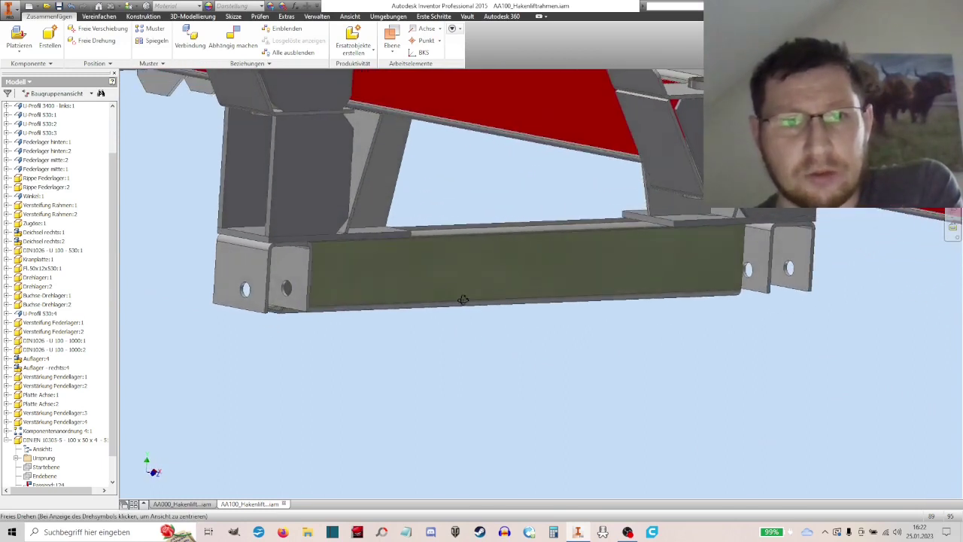
pyautogui.rightClick(473, 328)
pyautogui.click(517, 364)
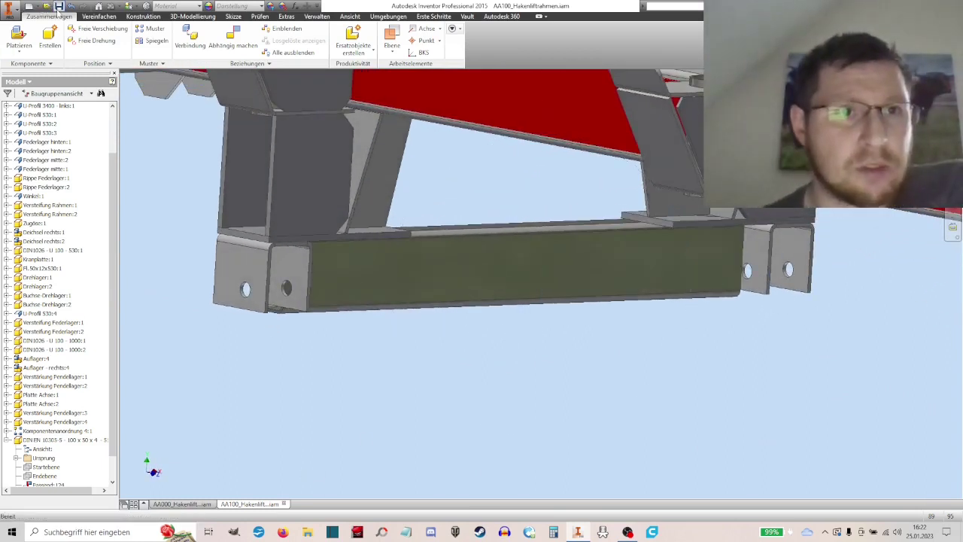
pyautogui.click(59, 6)
# Step: Confirm the frame save, then zoom, pan and orbit the AA000 trailer around the axle mount
pyautogui.click(532, 230)
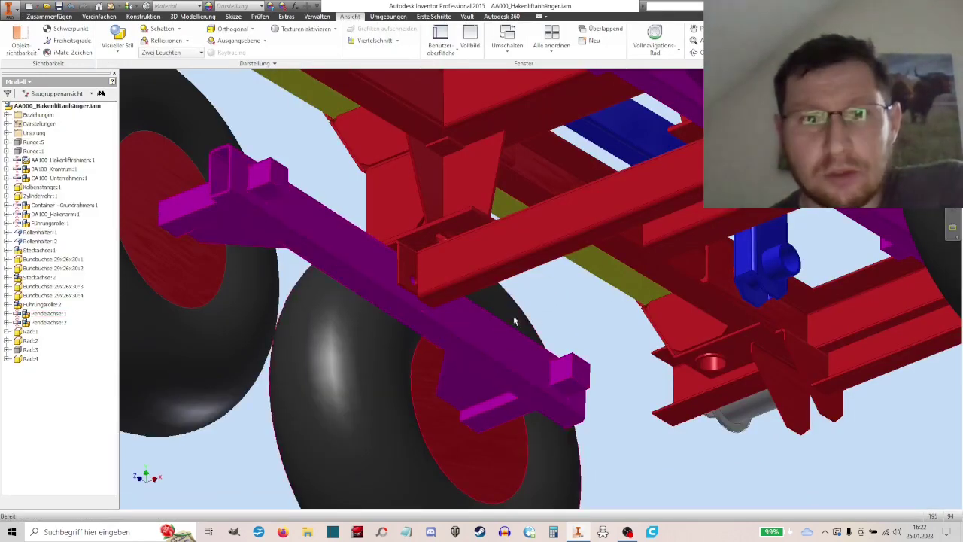
pyautogui.scroll(3, 518, 286)
pyautogui.scroll(-5, 413, 271)
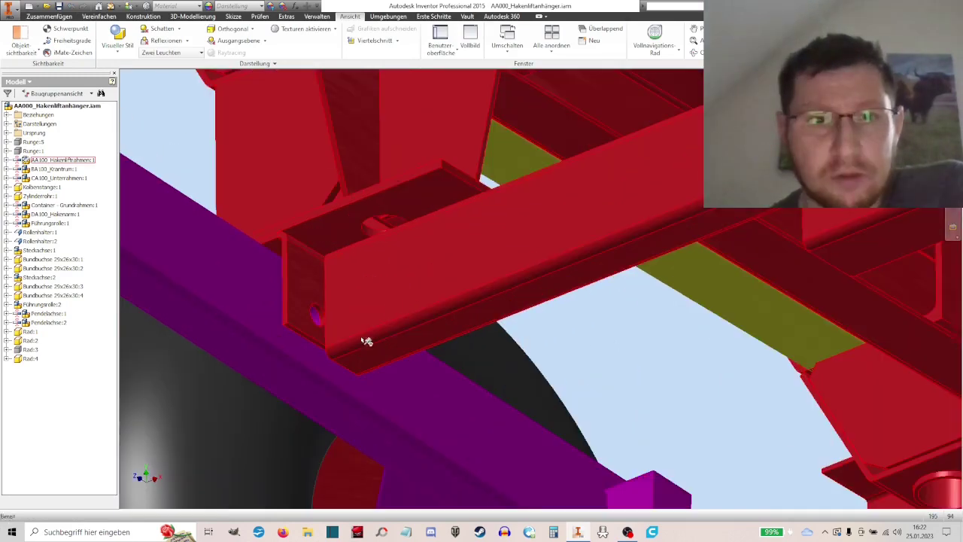
pyautogui.keyDown('shift'); pyautogui.moveTo(412, 271); pyautogui.dragTo(498, 267, button='middle'); pyautogui.keyUp('shift')
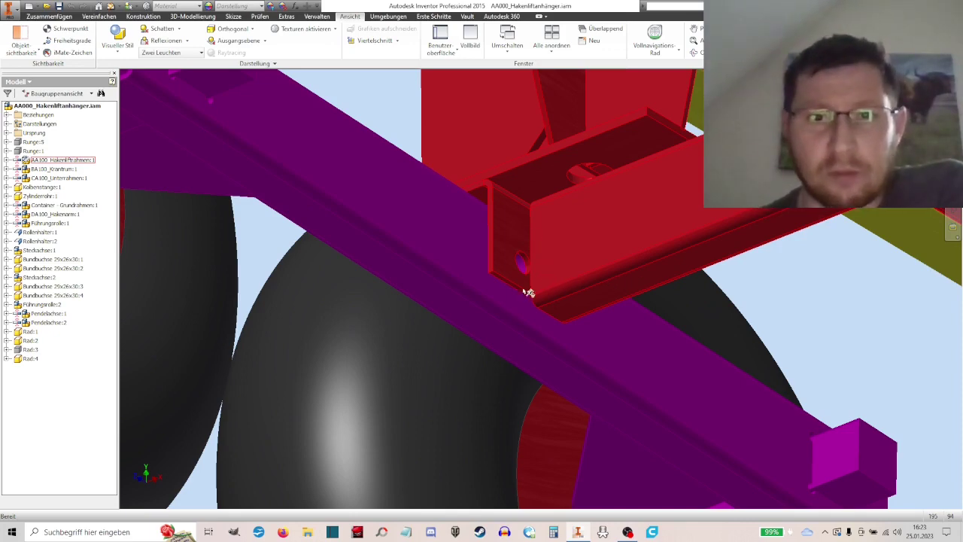
pyautogui.scroll(-3, 522, 263)
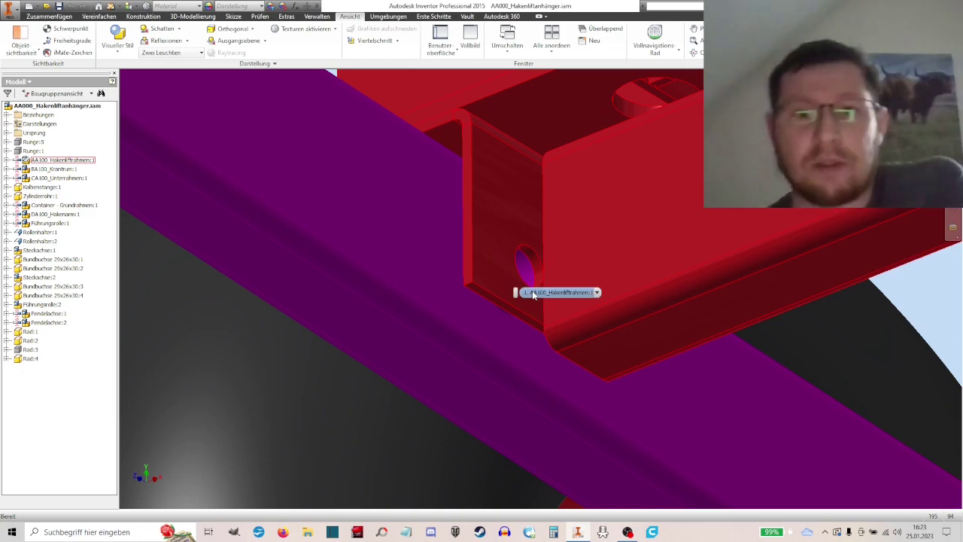
pyautogui.scroll(2, 530, 294)
pyautogui.scroll(2, 531, 294)
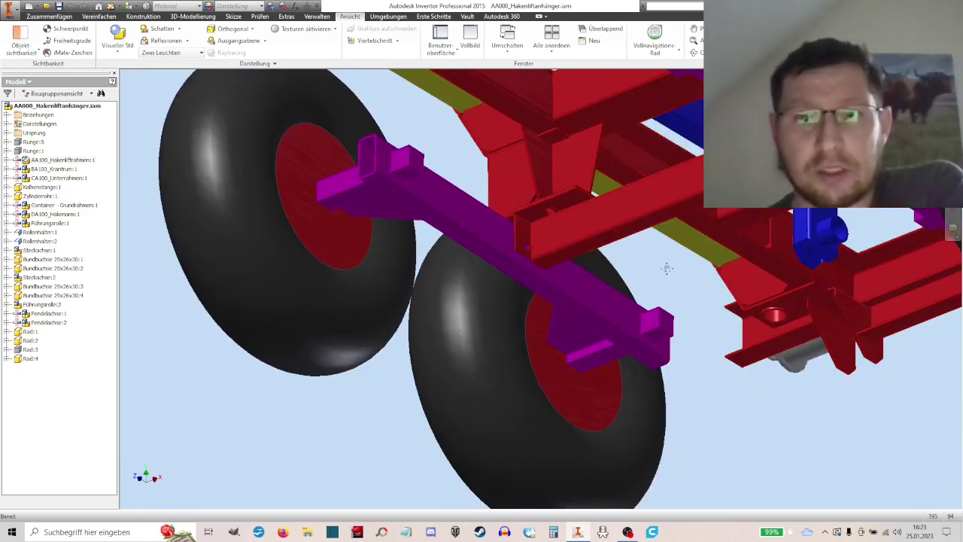
pyautogui.moveTo(667, 268); pyautogui.dragTo(610, 281, button='middle')
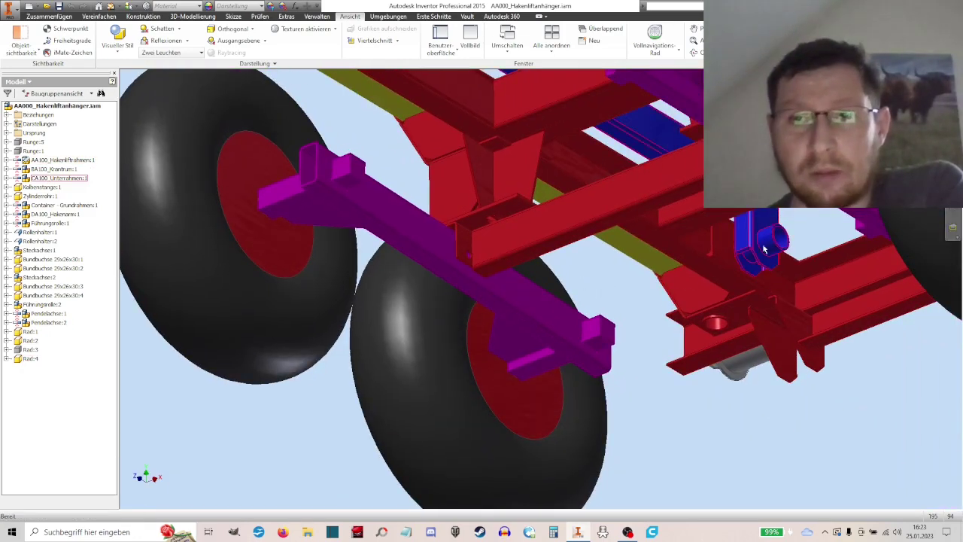
pyautogui.scroll(-4, 763, 249)
pyautogui.scroll(5, 703, 267)
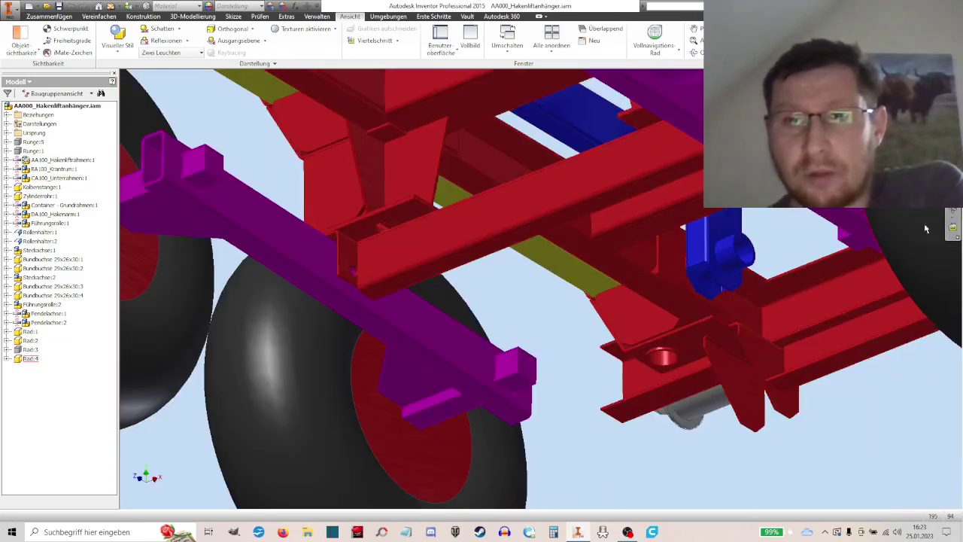
pyautogui.moveTo(723, 288)
pyautogui.mouseDown()
pyautogui.moveTo(896, 314)
pyautogui.moveTo(865, 489)
pyautogui.mouseUp()
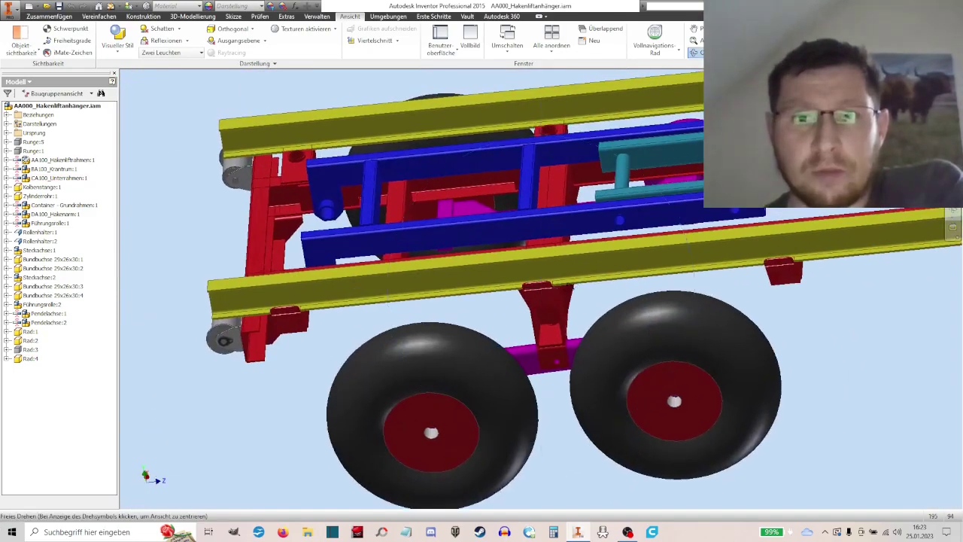
# Step: Zoom and orbit the trailer from a near side view out to the whole assembly
pyautogui.scroll(-3, 570, 281)
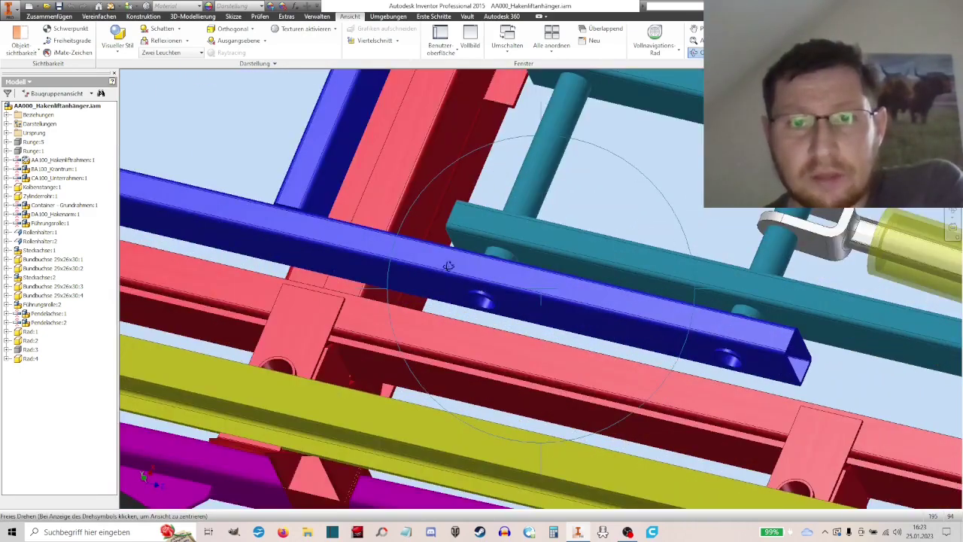
pyautogui.scroll(3, 570, 273)
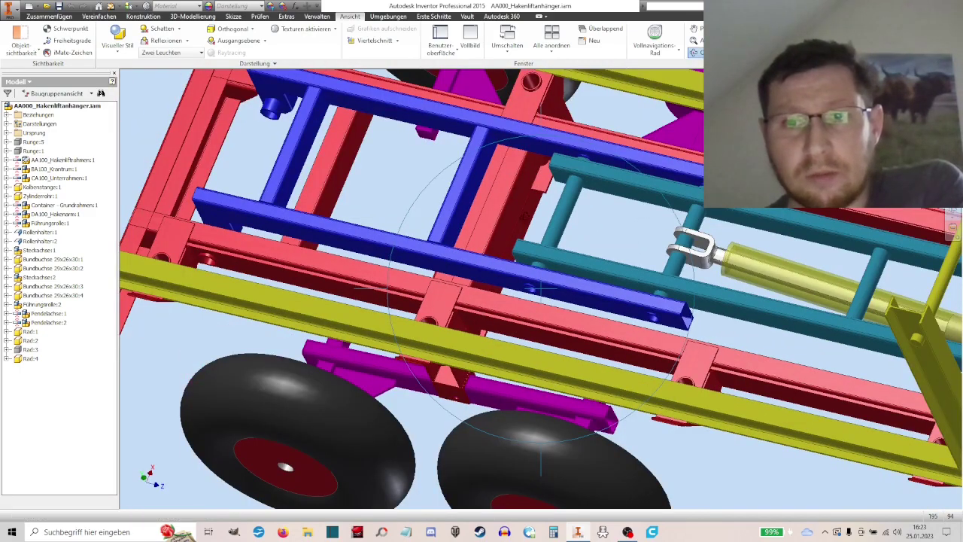
pyautogui.scroll(2, 531, 288)
pyautogui.scroll(-2, 752, 283)
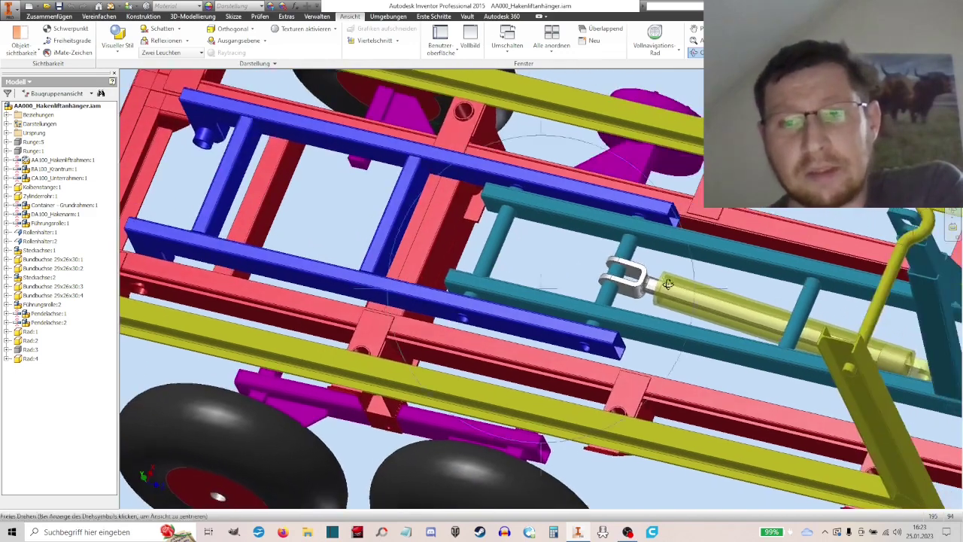
pyautogui.scroll(-3, 668, 283)
pyautogui.scroll(-3, 557, 286)
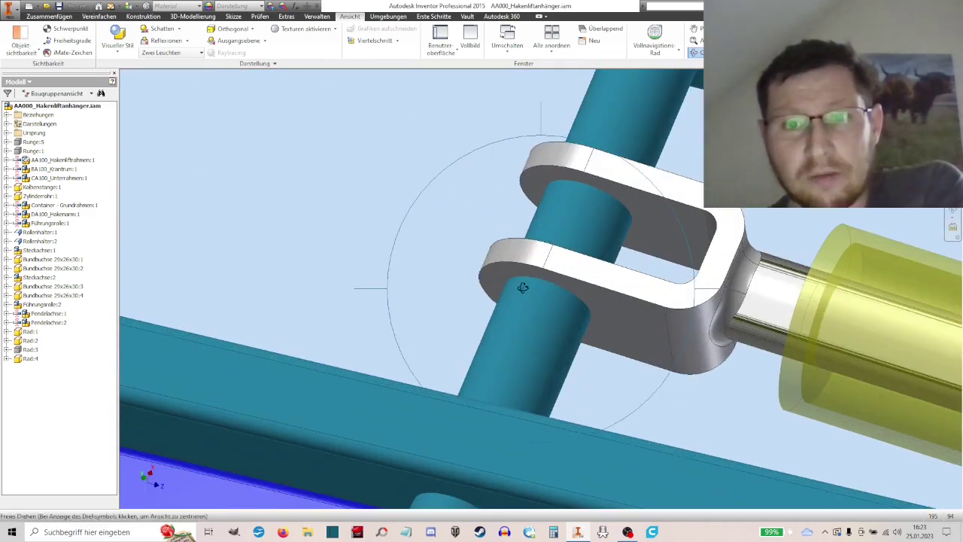
pyautogui.scroll(1, 522, 287)
pyautogui.scroll(2, 523, 286)
pyautogui.scroll(2, 522, 226)
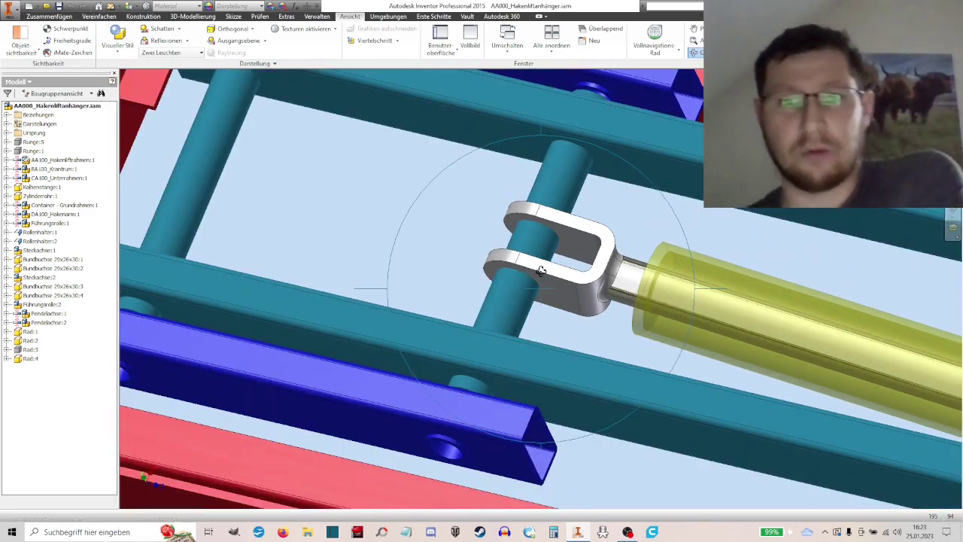
pyautogui.scroll(3, 540, 271)
pyautogui.moveTo(735, 334)
pyautogui.mouseDown()
pyautogui.moveTo(704, 343)
pyautogui.moveTo(662, 326)
pyautogui.moveTo(704, 272)
pyautogui.mouseUp()
pyautogui.moveTo(744, 316); pyautogui.dragTo(710, 286)
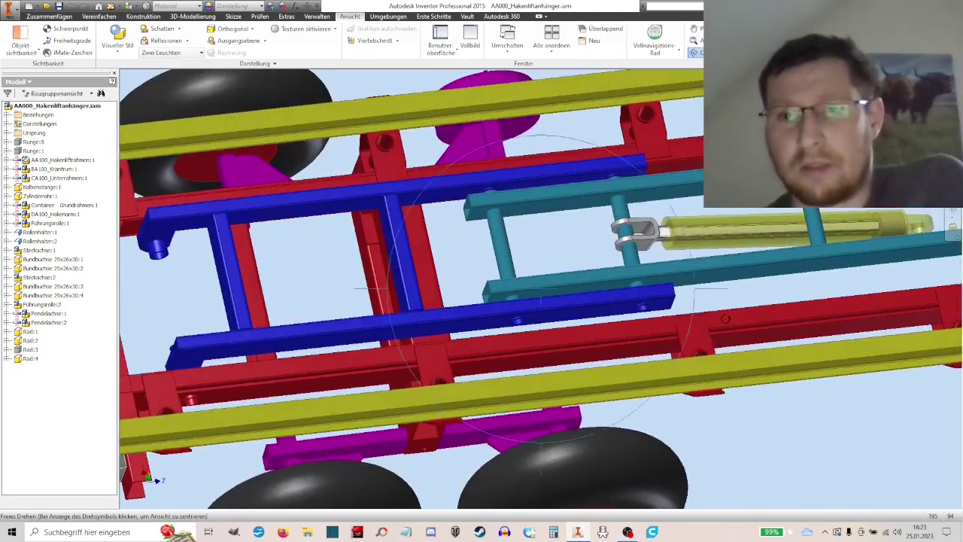
pyautogui.moveTo(842, 255)
pyautogui.mouseDown()
pyautogui.moveTo(463, 353)
pyautogui.moveTo(478, 316)
pyautogui.moveTo(447, 230)
pyautogui.moveTo(526, 305)
pyautogui.moveTo(482, 384)
pyautogui.mouseUp()
# Step: Orbit the trailer between top-down and underside views, then bring up File Explorer
pyautogui.scroll(-5, 464, 352)
pyautogui.scroll(3, 272, 374)
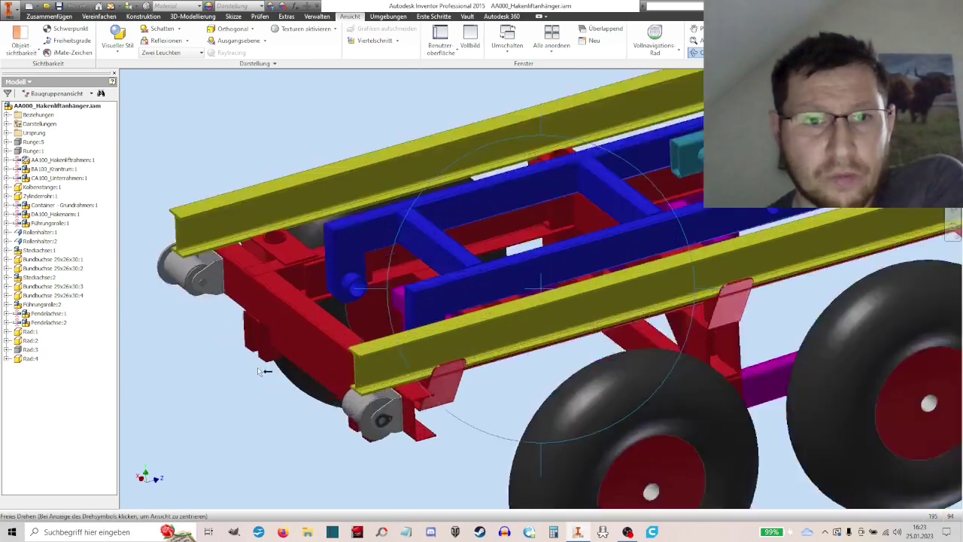
pyautogui.scroll(2, 272, 374)
pyautogui.scroll(-2, 275, 370)
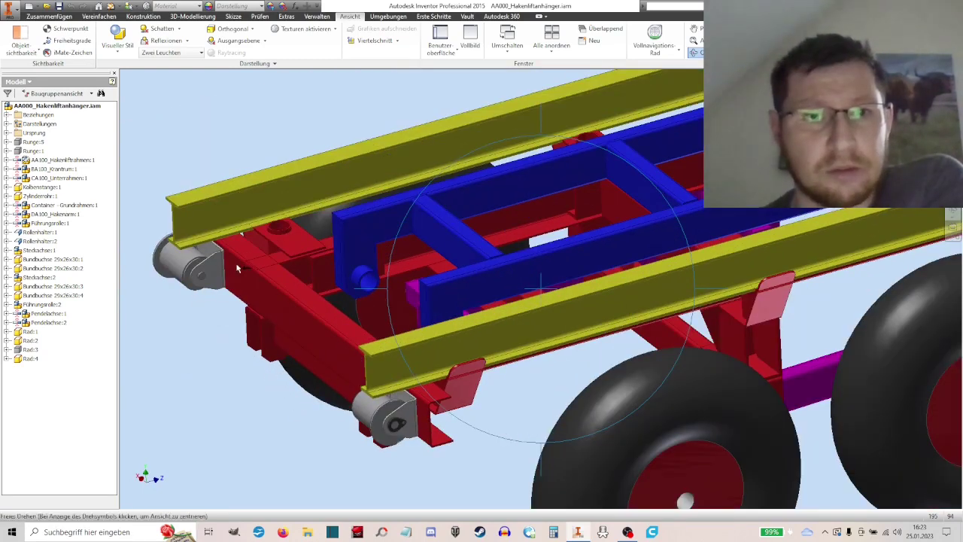
pyautogui.rightClick(214, 139)
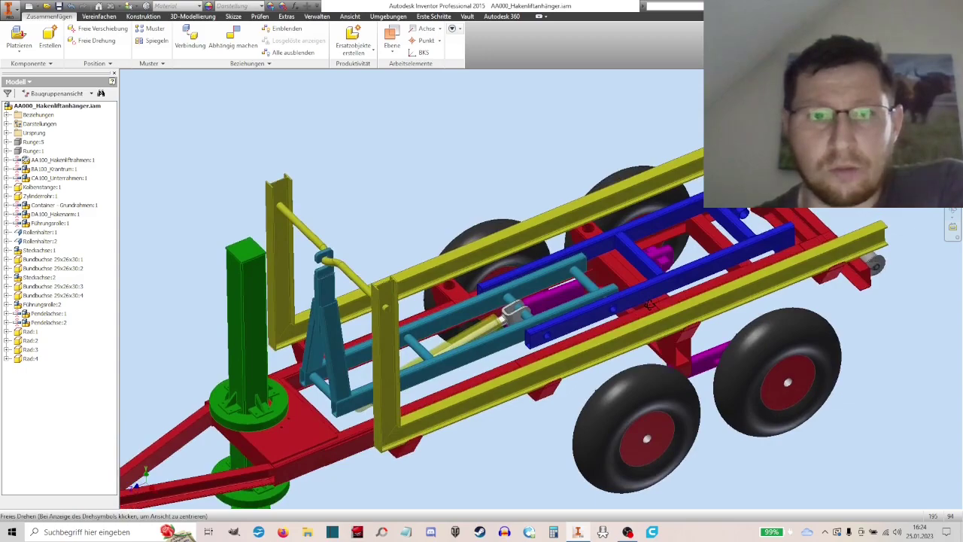
pyautogui.moveTo(650, 304)
pyautogui.mouseDown()
pyautogui.moveTo(655, 354)
pyautogui.moveTo(645, 199)
pyautogui.moveTo(595, 172)
pyautogui.moveTo(563, 133)
pyautogui.moveTo(521, 118)
pyautogui.mouseUp()
pyautogui.scroll(-3, 531, 236)
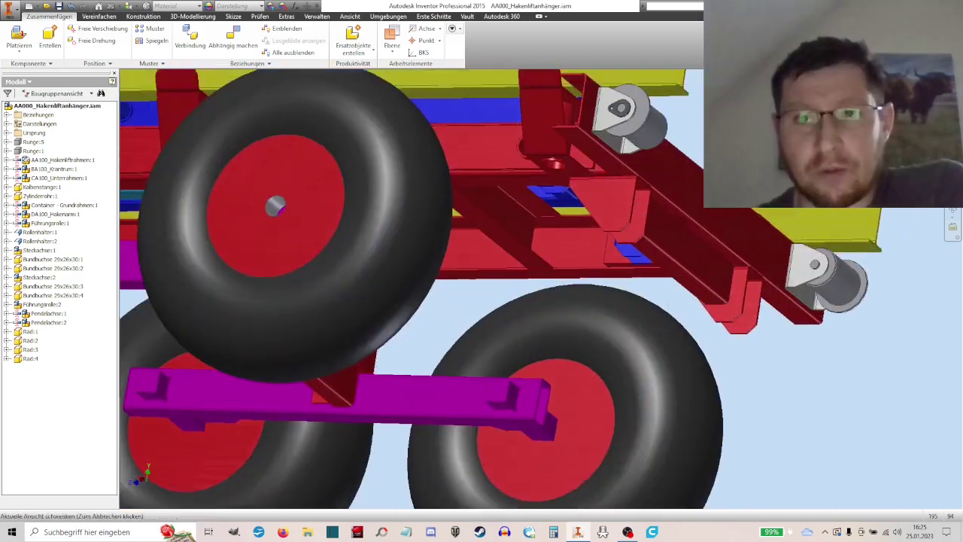
pyautogui.scroll(-2, 530, 237)
pyautogui.scroll(-2, 531, 236)
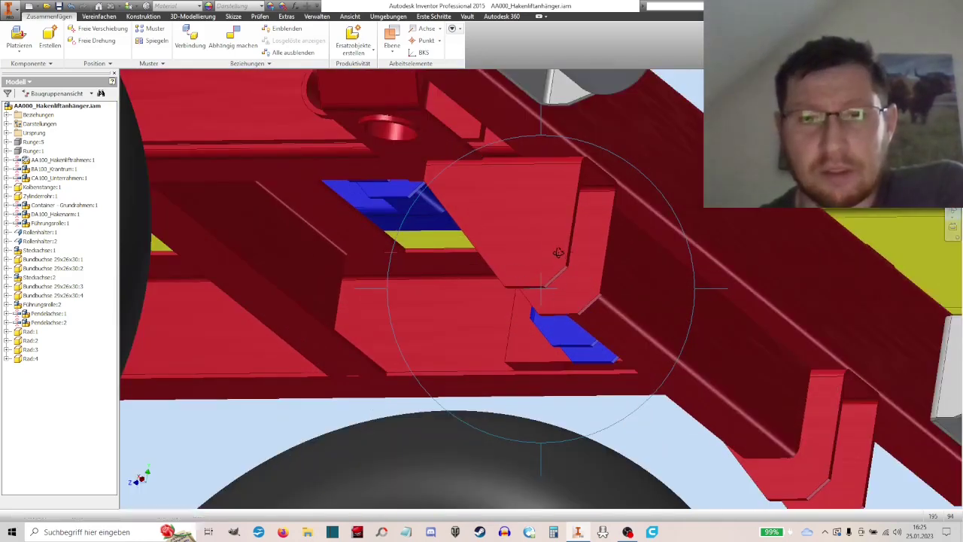
pyautogui.scroll(5, 564, 288)
pyautogui.moveTo(543, 321)
pyautogui.mouseDown()
pyautogui.moveTo(481, 326)
pyautogui.moveTo(410, 201)
pyautogui.moveTo(391, 249)
pyautogui.mouseUp()
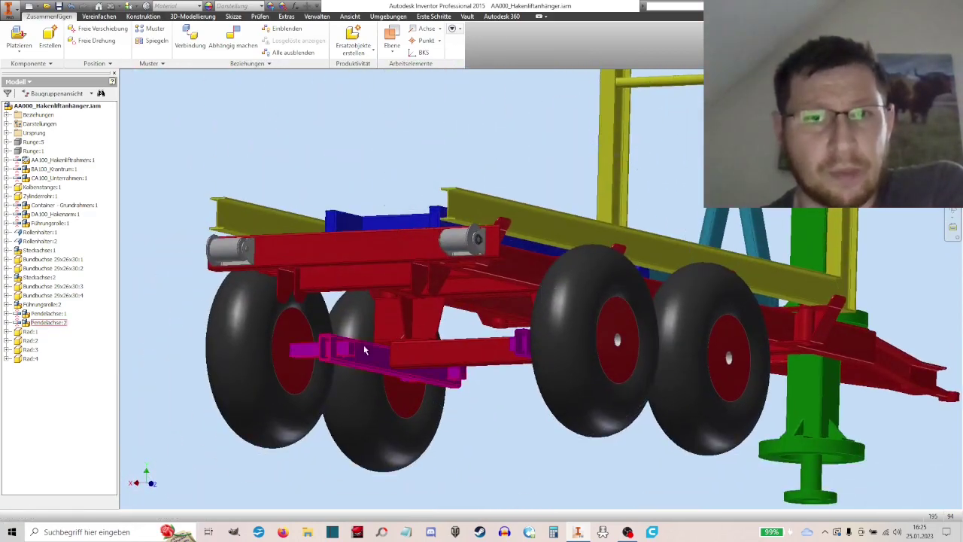
pyautogui.click(307, 532)
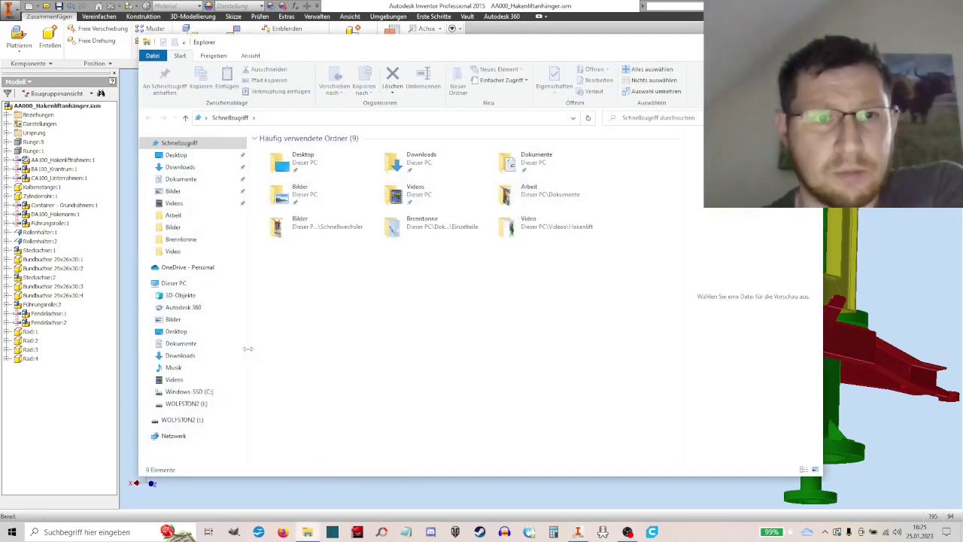
# Step: Open the reference trailer photo from the WOLFSTONE2 (I:) drive and zoom and pan along it
pyautogui.click(188, 402)
pyautogui.doubleClick(279, 233)
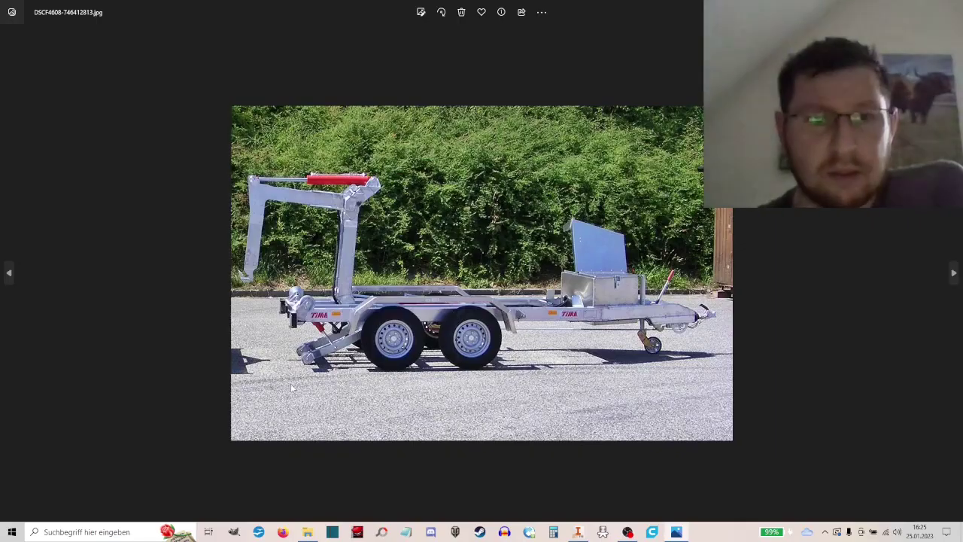
pyautogui.scroll(3, 290, 383)
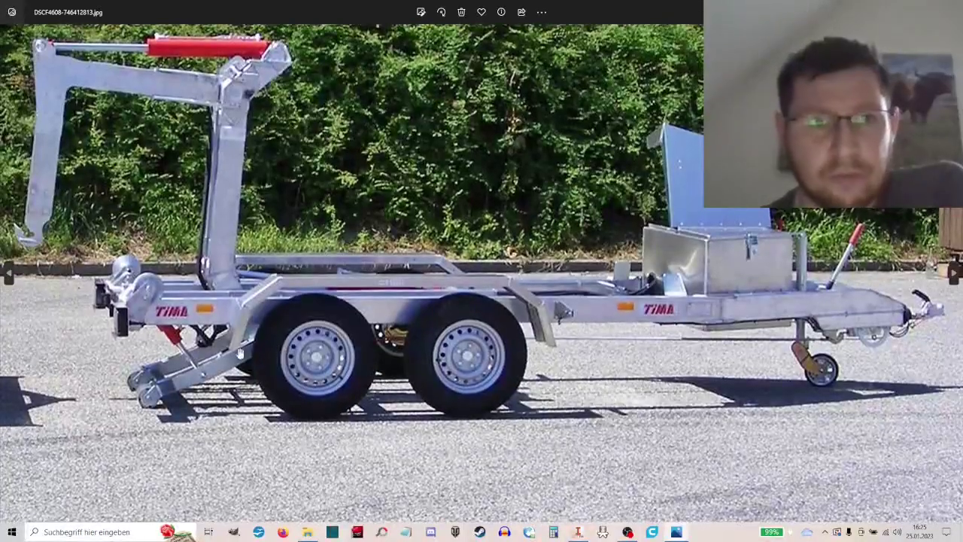
pyautogui.scroll(1, 151, 388)
pyautogui.scroll(2, 109, 389)
pyautogui.moveTo(494, 313); pyautogui.dragTo(326, 350)
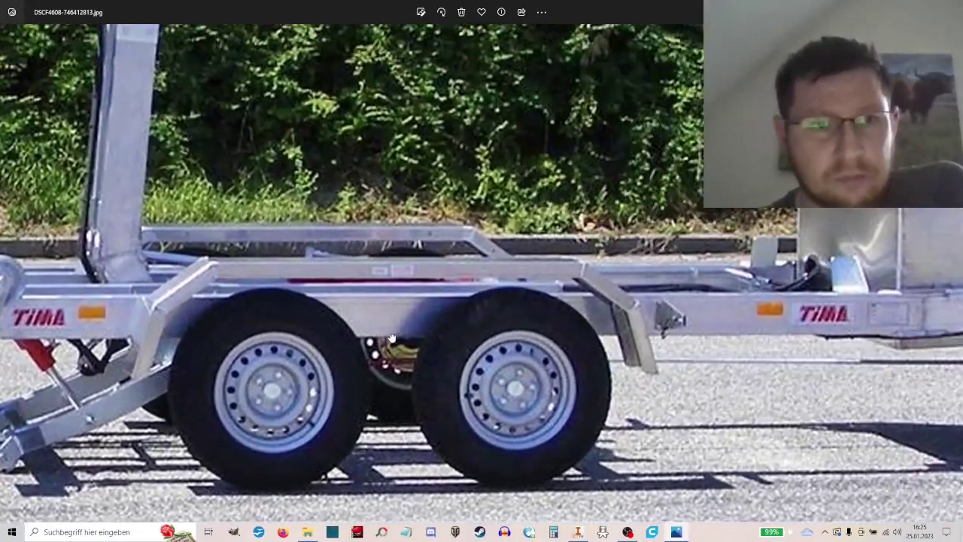
pyautogui.moveTo(70, 336); pyautogui.dragTo(319, 325)
pyautogui.scroll(-3, 319, 325)
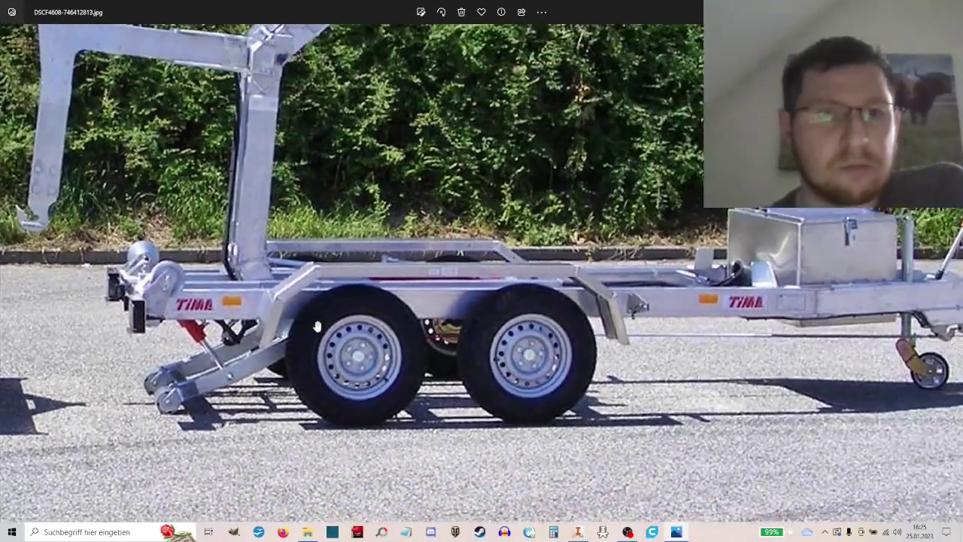
pyautogui.scroll(-2, 324, 334)
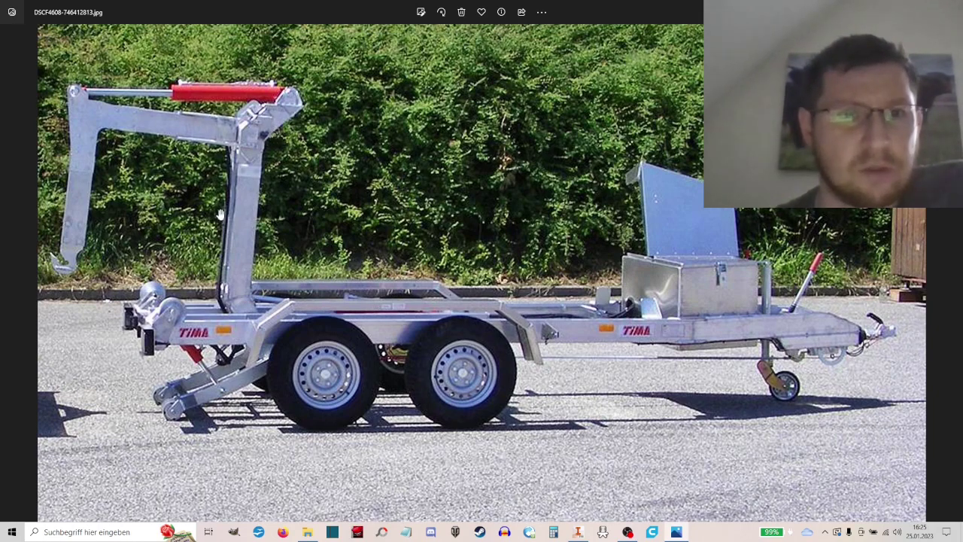
# Step: Zoom in and out on the photo's wheels and front arm, then return to Inventor
pyautogui.scroll(3, 220, 214)
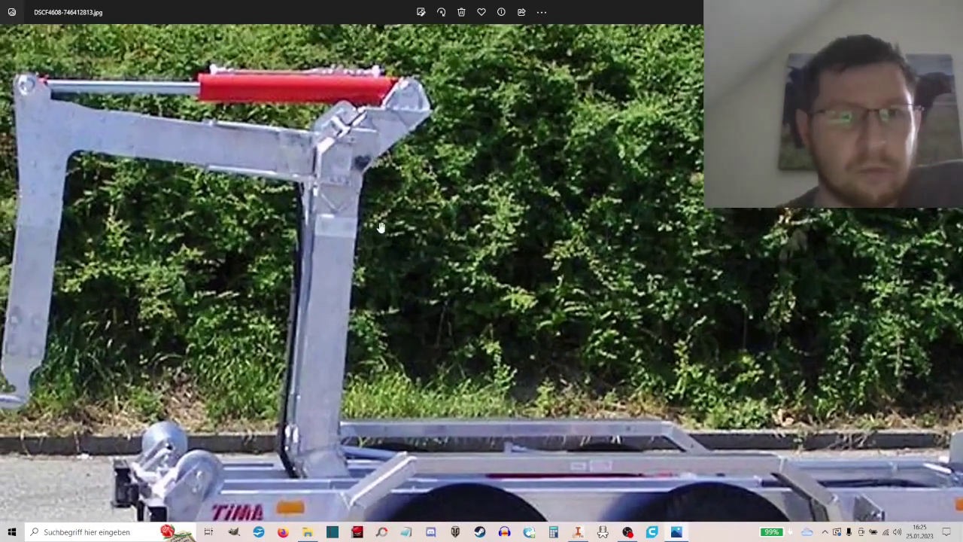
pyautogui.scroll(-5, 342, 235)
pyautogui.scroll(1, 225, 340)
pyautogui.scroll(4, 178, 442)
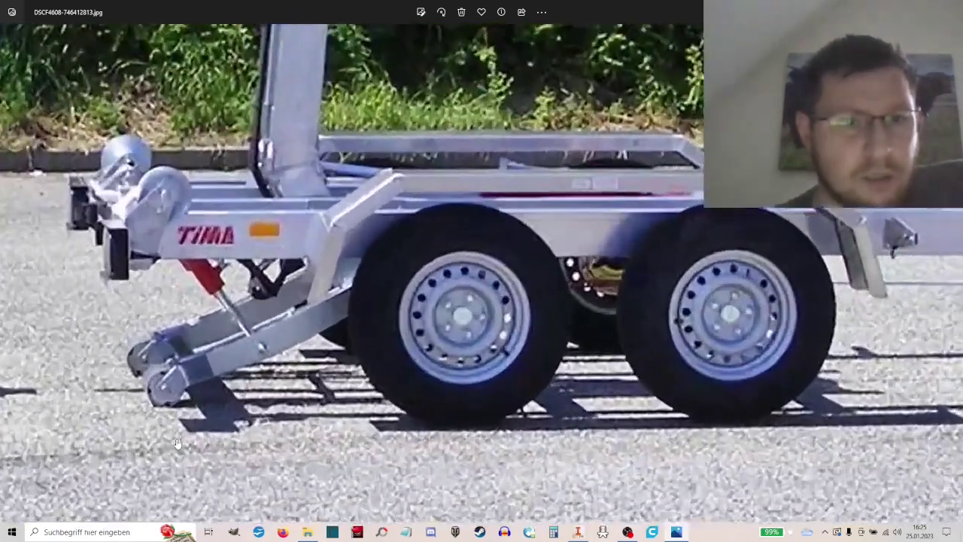
pyautogui.scroll(1, 177, 443)
pyautogui.scroll(2, 198, 359)
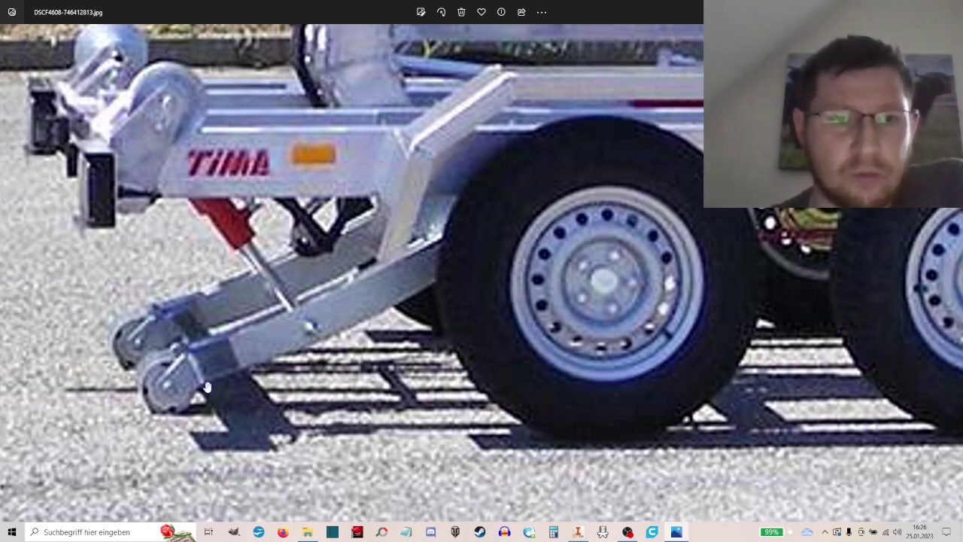
pyautogui.scroll(-3, 252, 365)
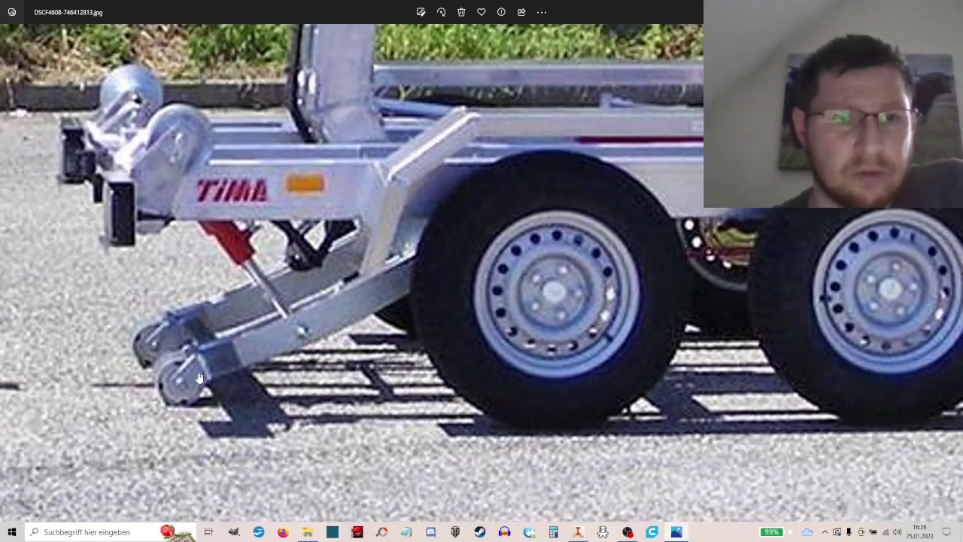
pyautogui.scroll(-2, 200, 374)
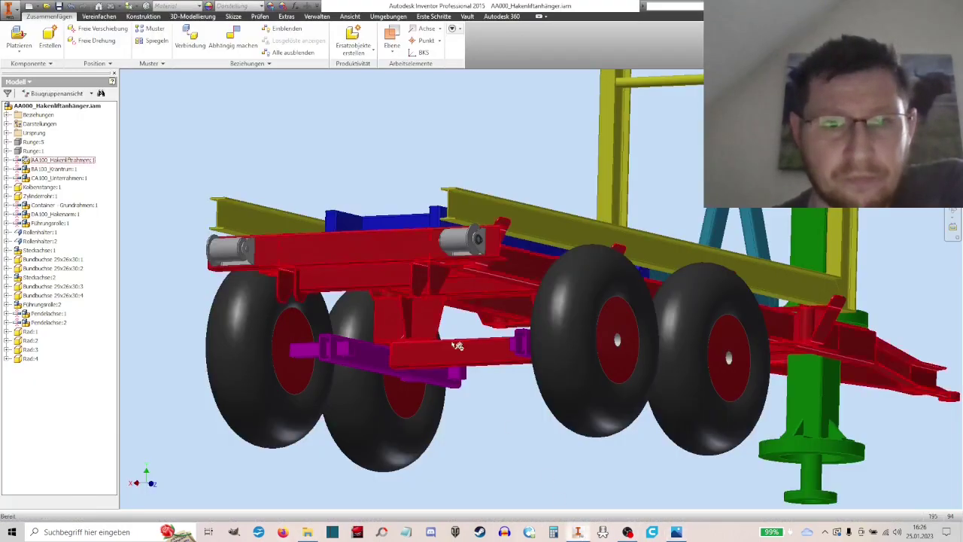
pyautogui.click(578, 531)
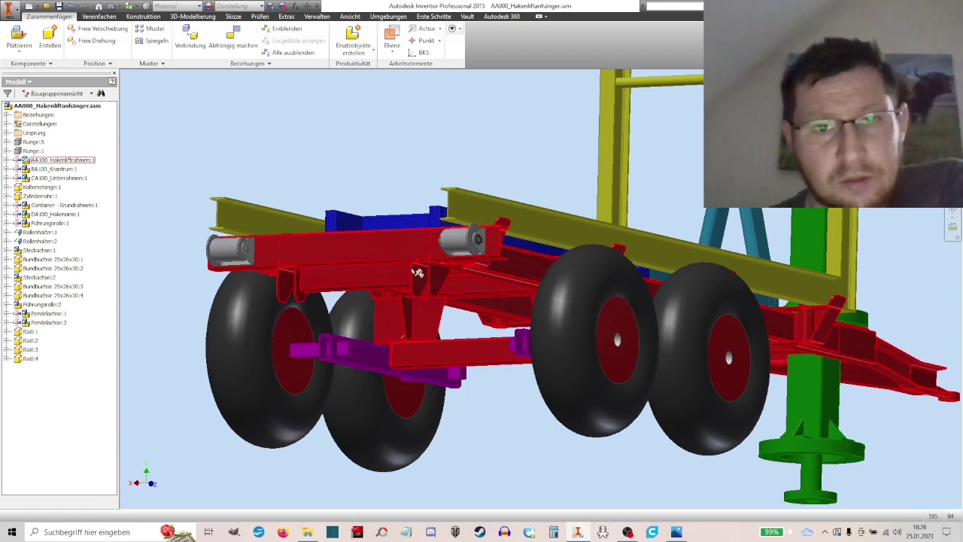
# Step: Zoom and free-orbit the trailer to face its side, then pan it left
pyautogui.scroll(5, 416, 291)
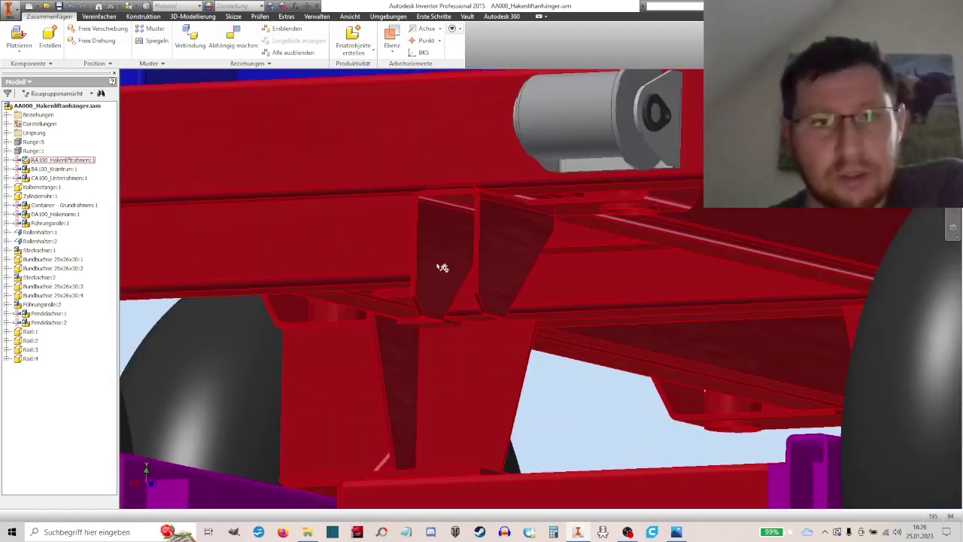
pyautogui.scroll(-4, 451, 232)
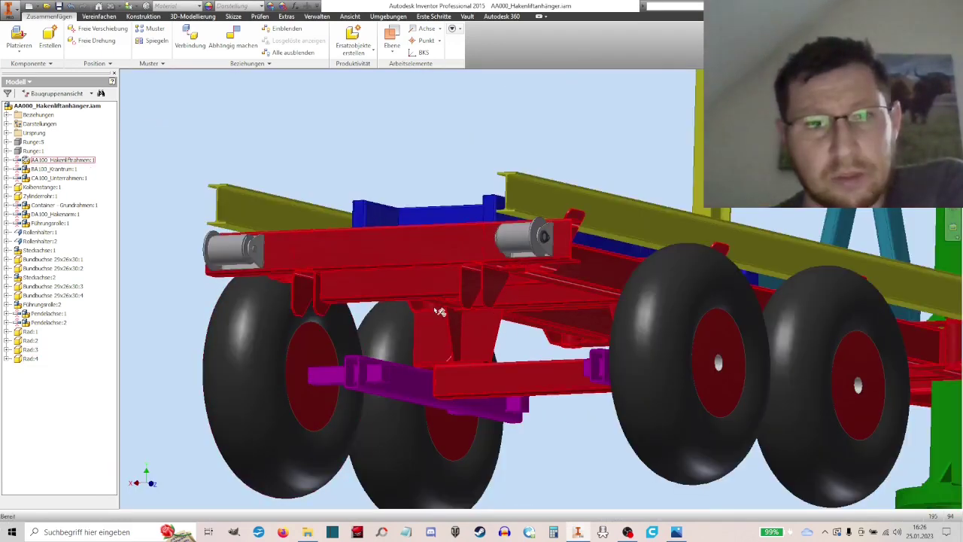
pyautogui.click(953, 226)
pyautogui.moveTo(763, 309)
pyautogui.mouseDown()
pyautogui.moveTo(549, 358)
pyautogui.moveTo(659, 316)
pyautogui.moveTo(720, 310)
pyautogui.moveTo(611, 417)
pyautogui.moveTo(430, 394)
pyautogui.moveTo(568, 336)
pyautogui.moveTo(610, 287)
pyautogui.moveTo(628, 371)
pyautogui.mouseUp()
pyautogui.rightClick(666, 367)
pyautogui.click(709, 370)
pyautogui.moveTo(710, 371); pyautogui.dragTo(666, 367)
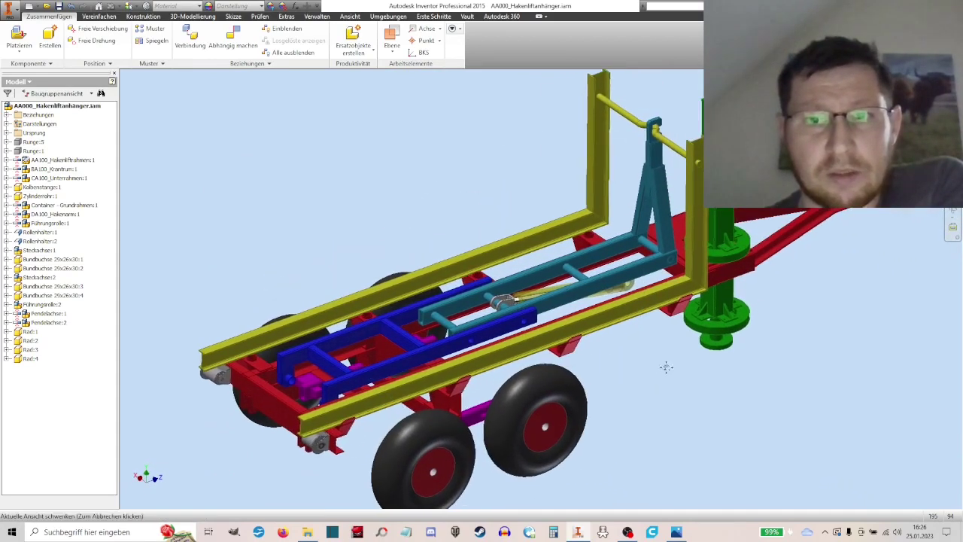
pyautogui.press('Escape')
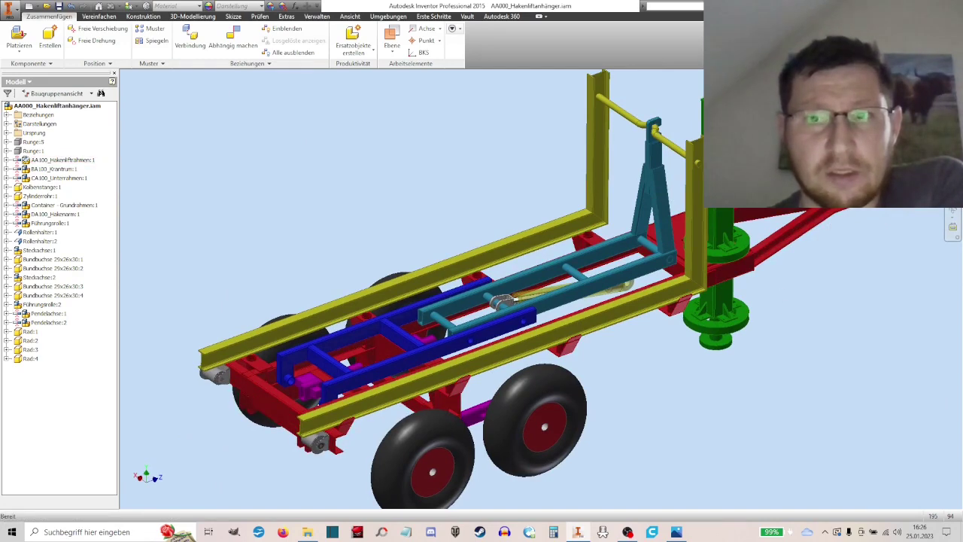
# Step: Orbit to a low side view of the undercarriage, then to a higher three-quarter view
pyautogui.press('F5')
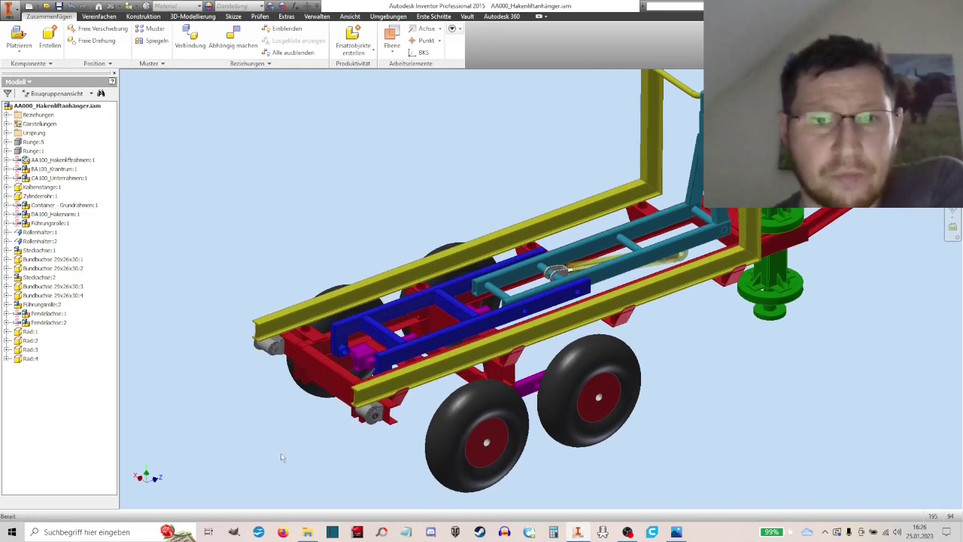
pyautogui.scroll(2, 282, 458)
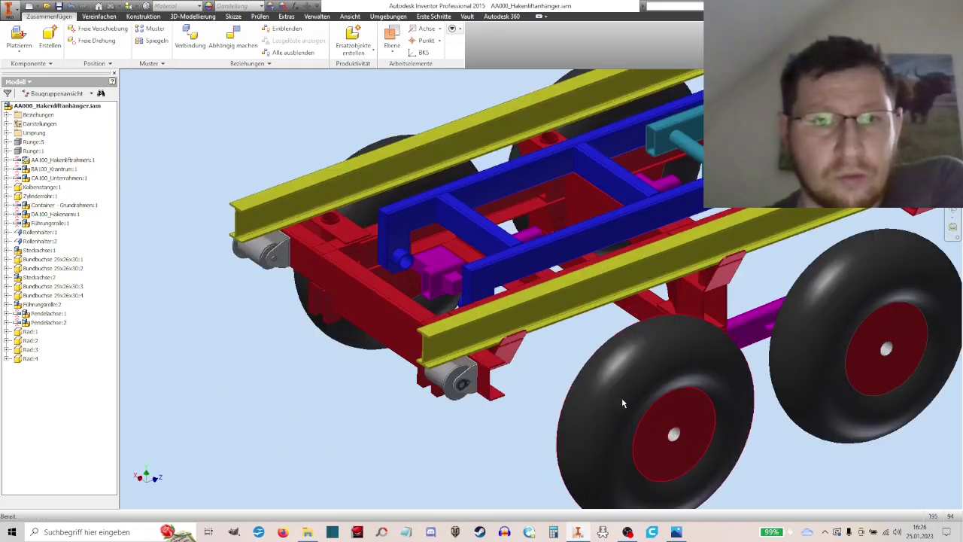
pyautogui.press('F4')
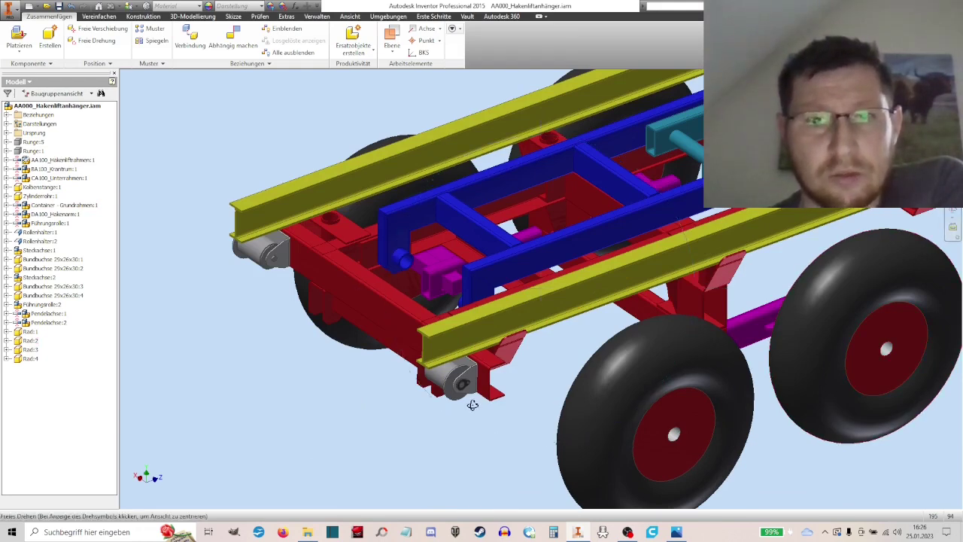
pyautogui.moveTo(468, 398)
pyautogui.mouseDown()
pyautogui.moveTo(488, 352)
pyautogui.moveTo(419, 283)
pyautogui.mouseUp()
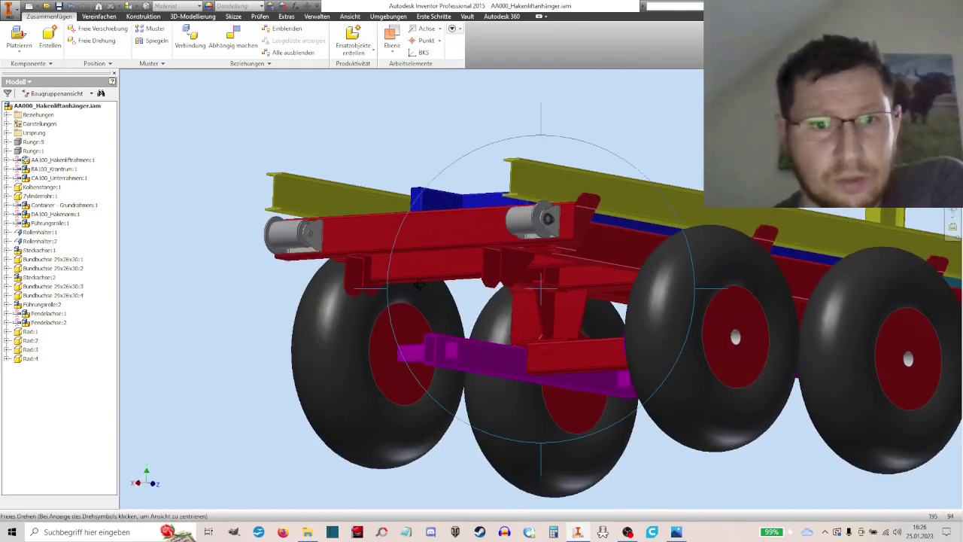
pyautogui.rightClick(436, 299)
pyautogui.click(421, 328)
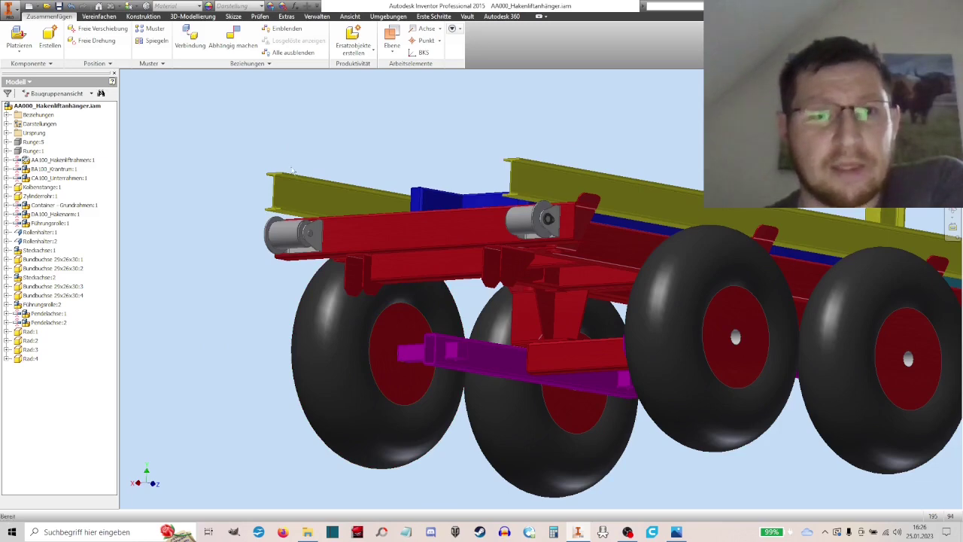
pyautogui.press('F4')
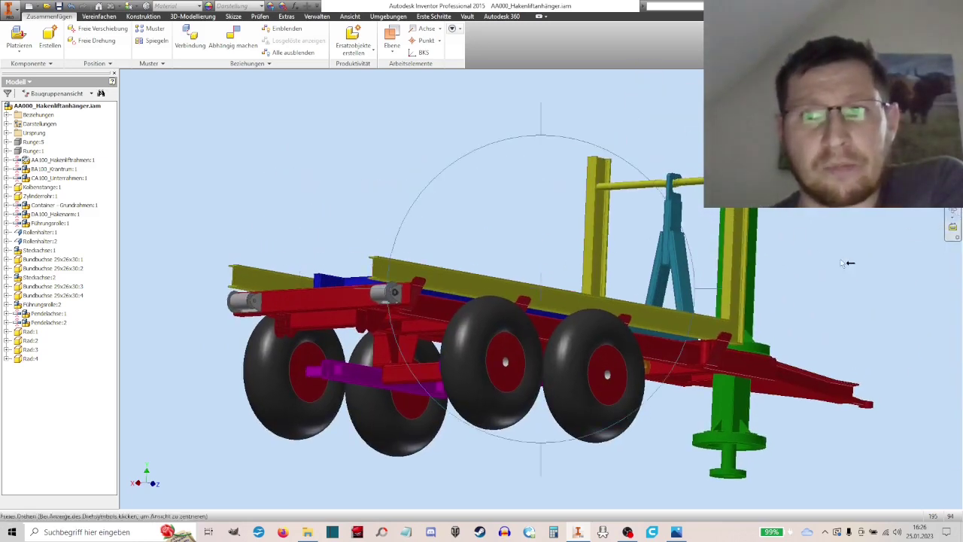
pyautogui.moveTo(847, 263); pyautogui.dragTo(602, 301)
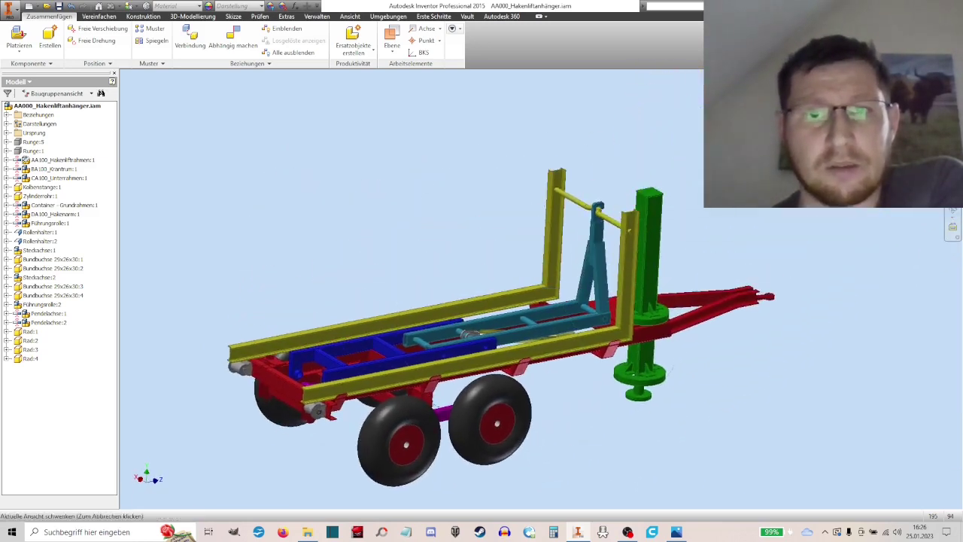
# Step: Save the AA000_Hakenliftanhänger assembly with OK and nudge the view slightly left
pyautogui.rightClick(366, 288)
pyautogui.click(383, 295)
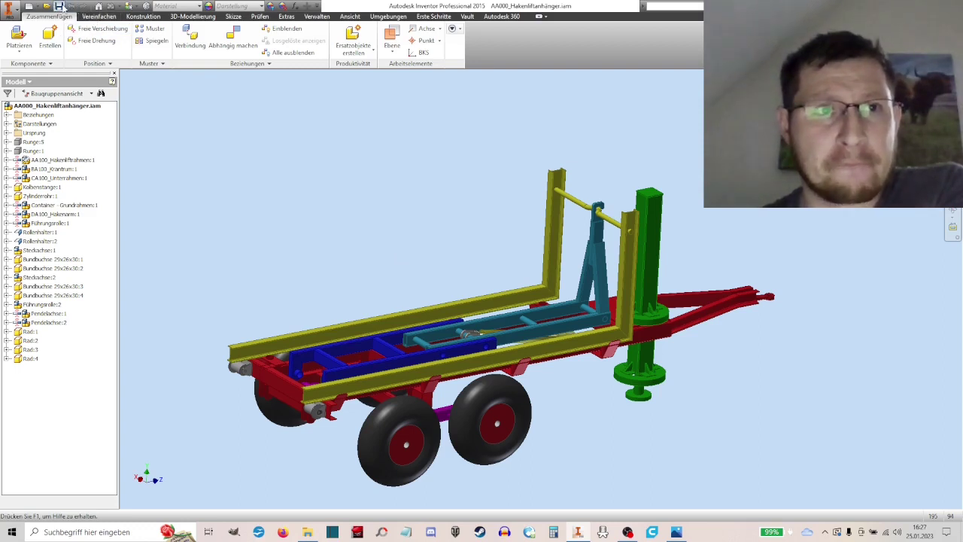
pyautogui.click(63, 6)
pyautogui.click(533, 229)
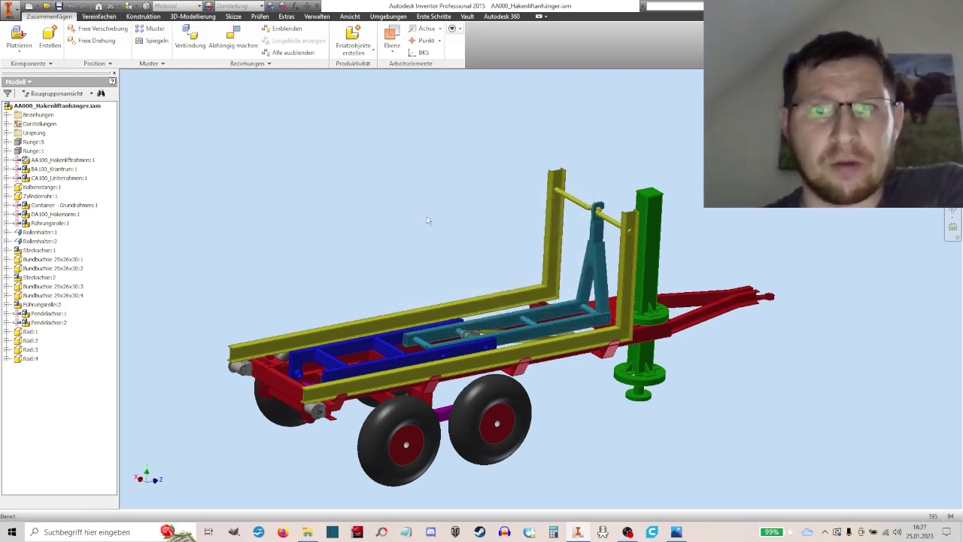
pyautogui.press('F5')
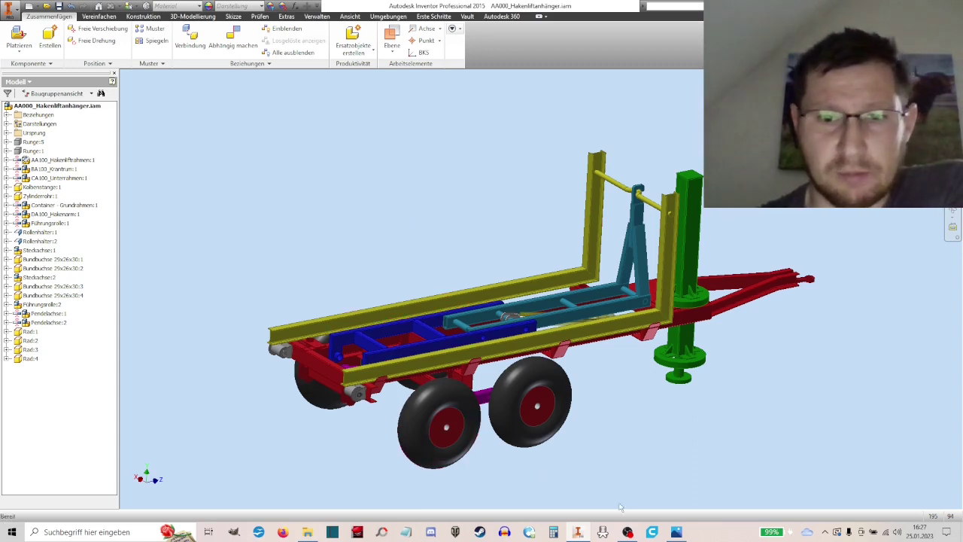
pyautogui.moveTo(612, 441); pyautogui.dragTo(586, 447, button='middle')
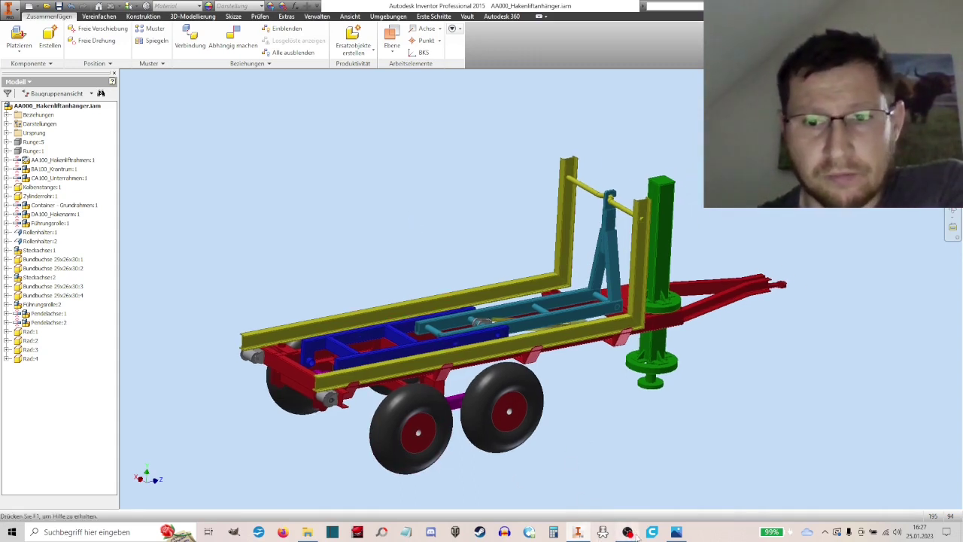
# Step: Glance at the TIMA reference photo once more, then close Windows Photos
pyautogui.click(676, 532)
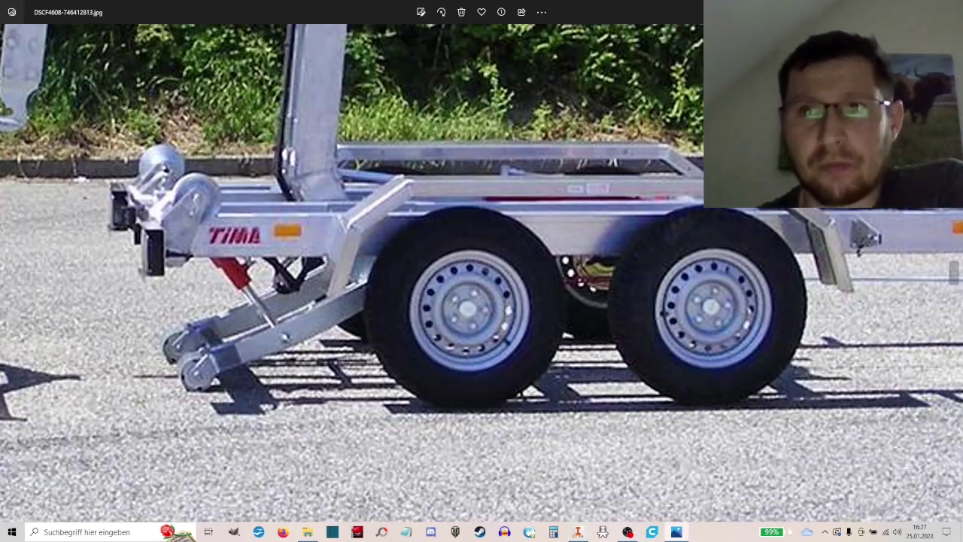
pyautogui.hotkey('alt', 'F4')
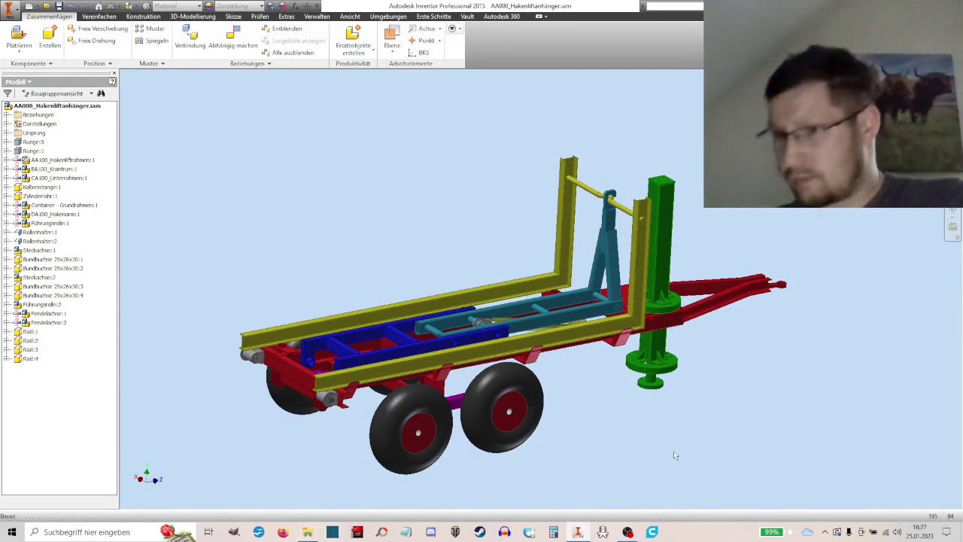
pyautogui.moveTo(406, 252); pyautogui.dragTo(393, 233, button='middle')
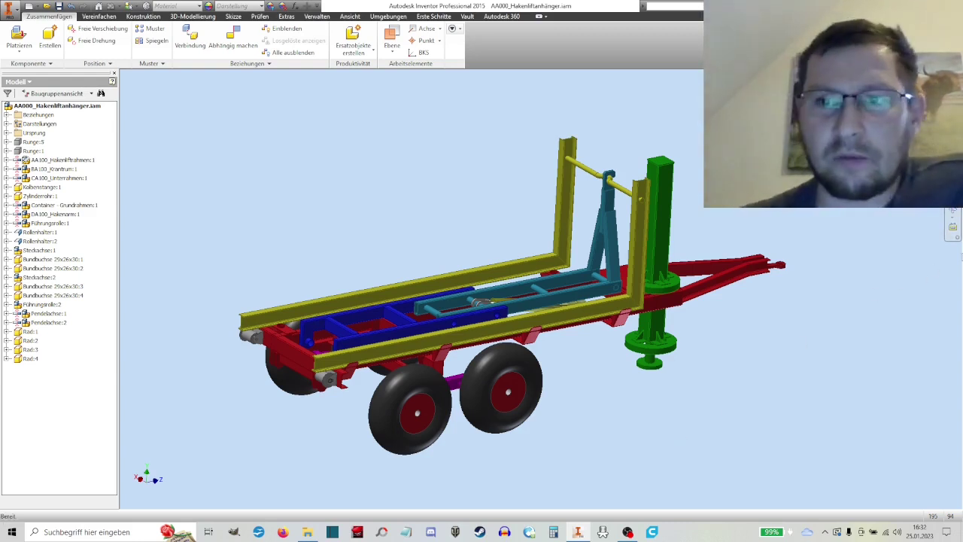
# Step: Orbit the assembled trailer to look down from above, then zoom to inspect frame and axles
pyautogui.click(952, 225)
pyautogui.moveTo(594, 324)
pyautogui.mouseDown()
pyautogui.moveTo(599, 361)
pyautogui.moveTo(619, 350)
pyautogui.moveTo(596, 345)
pyautogui.mouseUp()
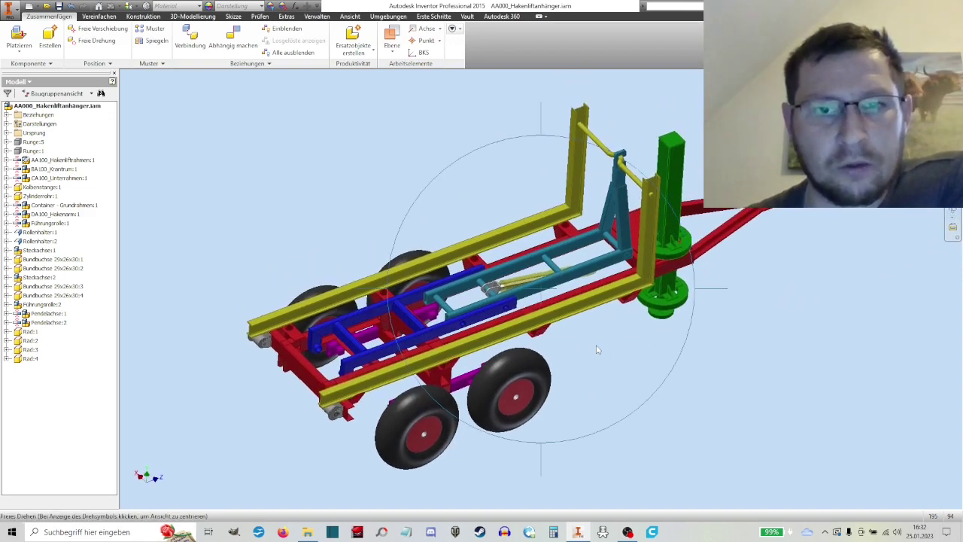
pyautogui.rightClick(596, 349)
pyautogui.click(587, 373)
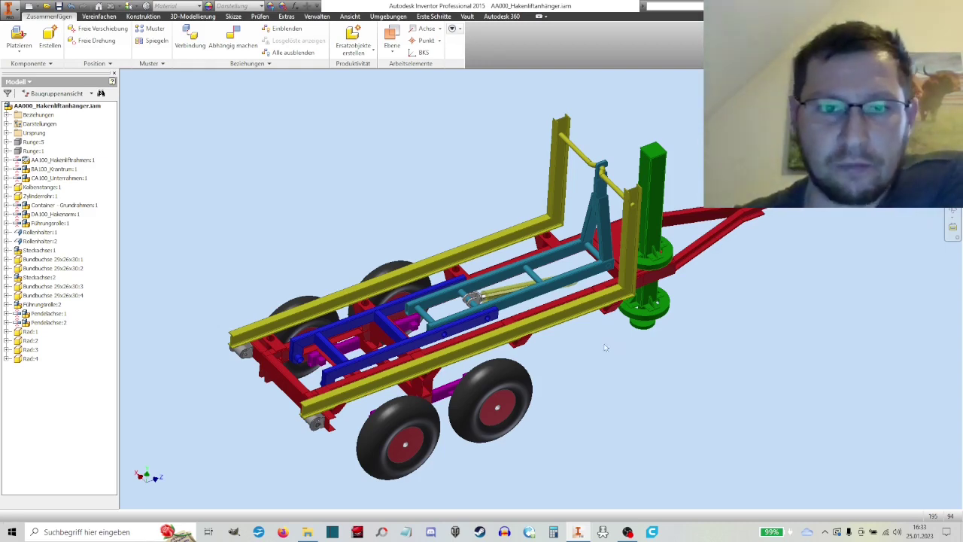
pyautogui.scroll(3, 604, 347)
pyautogui.scroll(-1, 692, 357)
pyautogui.scroll(-1, 682, 362)
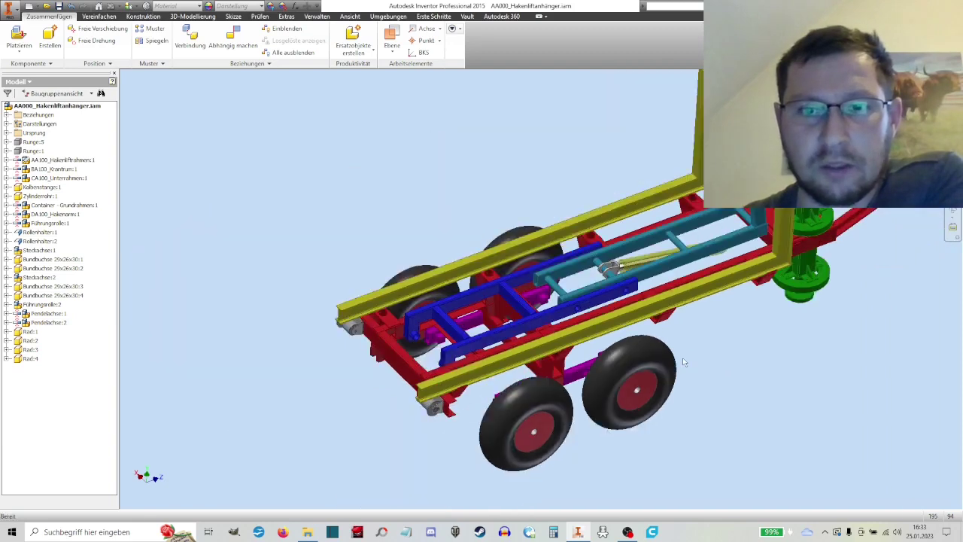